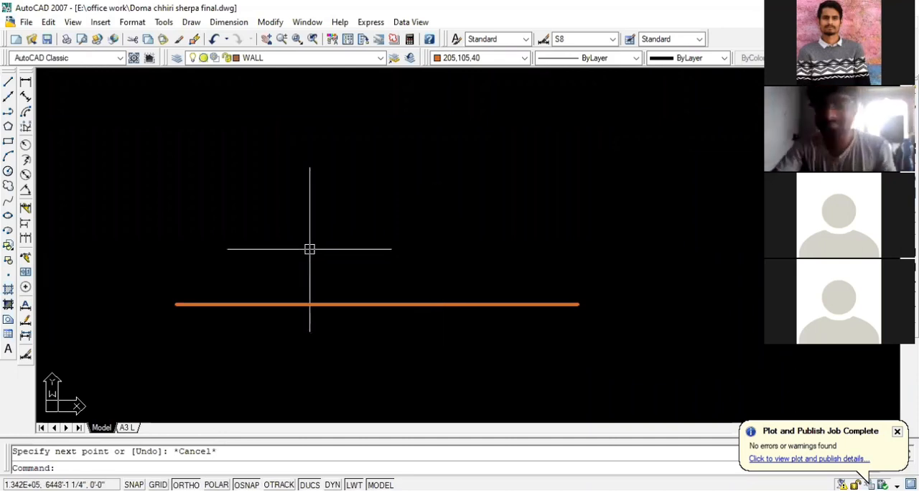
Draw a small upright rectangle below each end of the horizontal line, starting from the line's endpoints, as door jambs
scroll(470, 271, down, 2)
scroll(375, 299, up, 2)
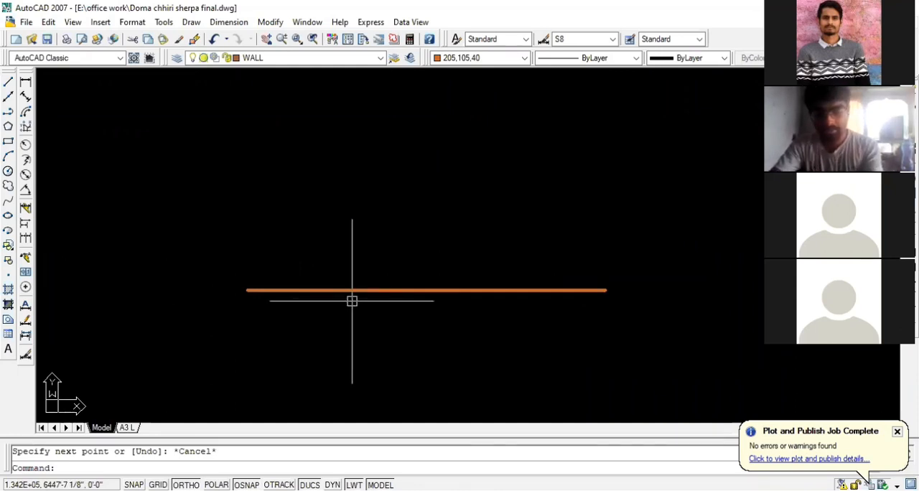
click(8, 141)
click(248, 290)
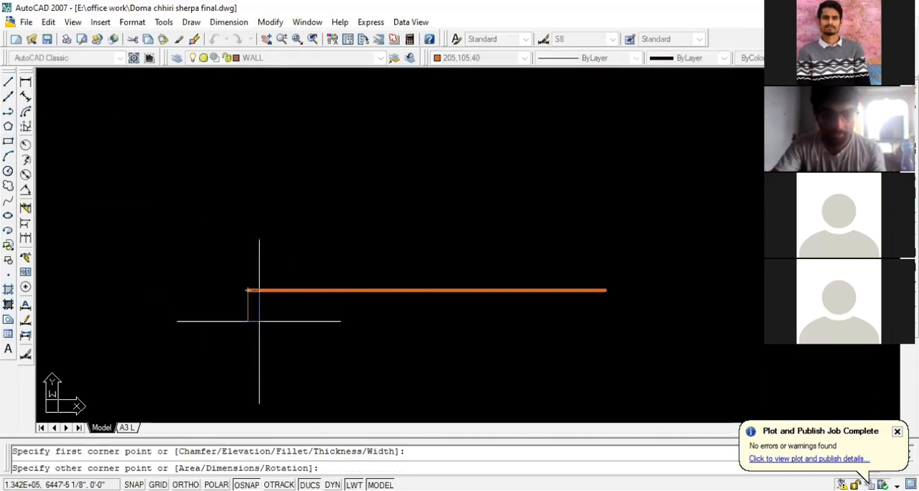
click(266, 318)
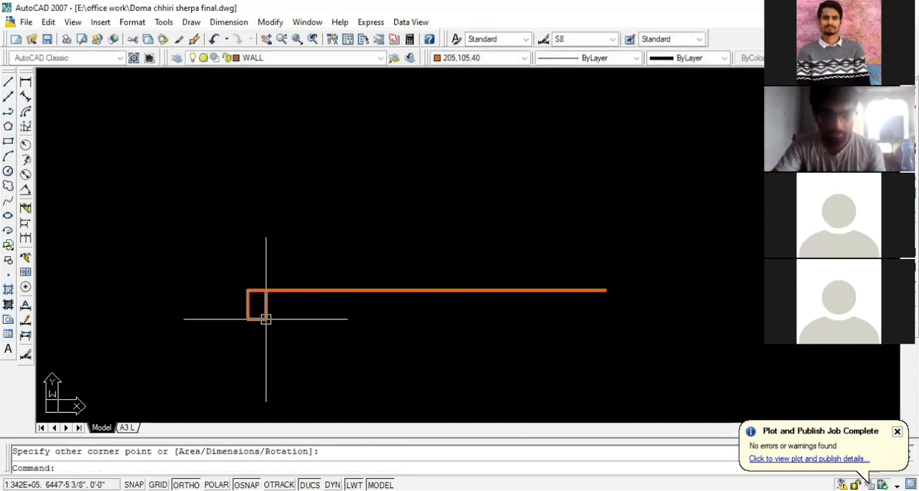
key(Return)
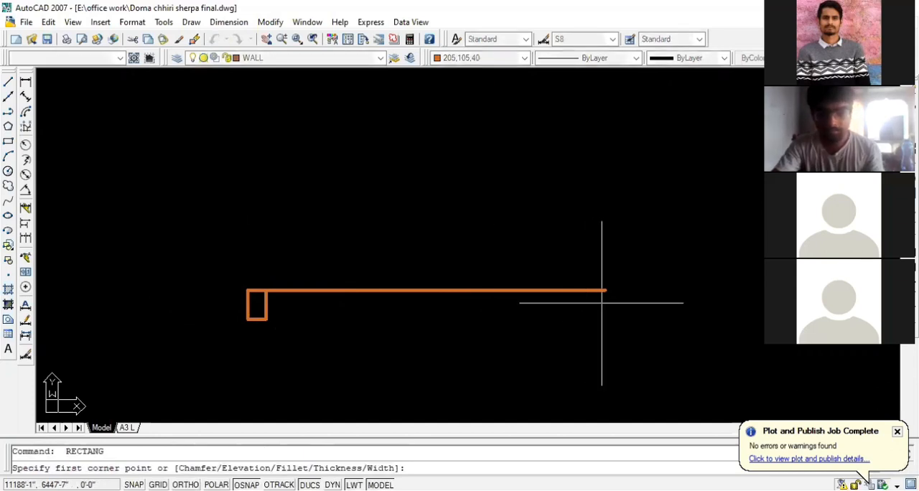
click(605, 290)
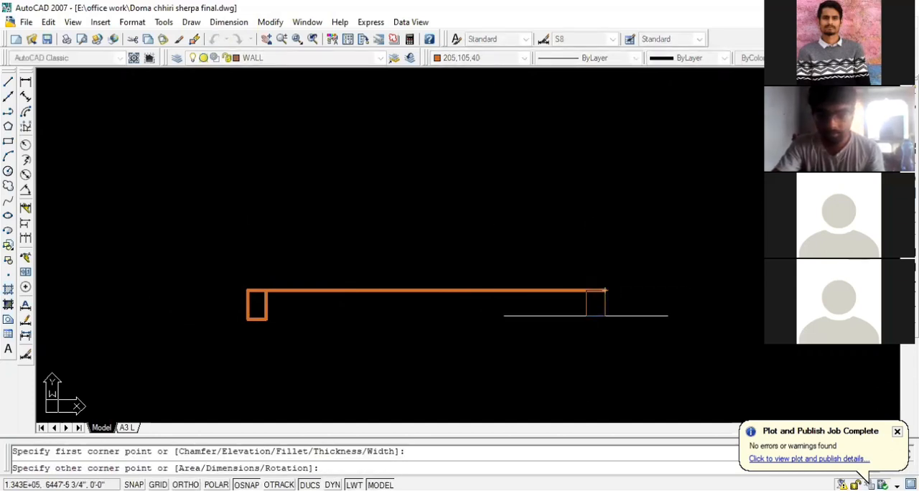
click(586, 318)
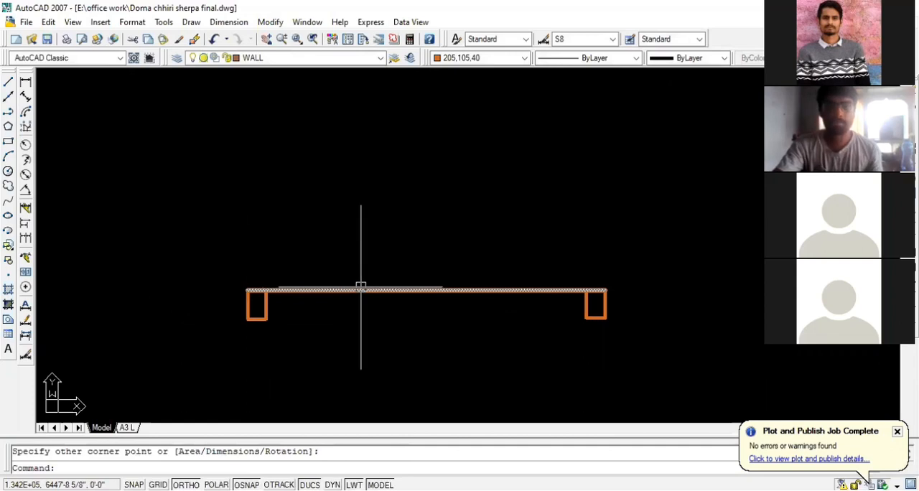
Draw a tall, narrow rectangle upward from the midpoint of the left jamb's top edge, extending past the jamb's outer side
scroll(108, 402, down, 2)
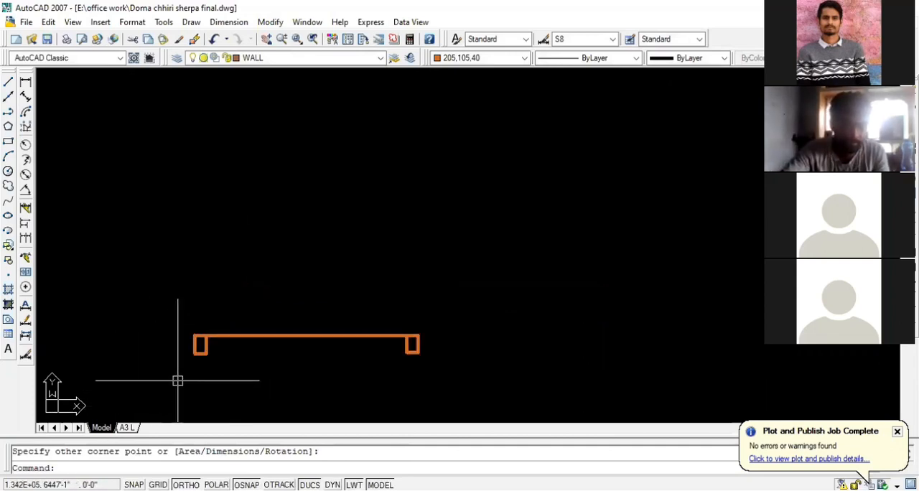
scroll(312, 302, down, 2)
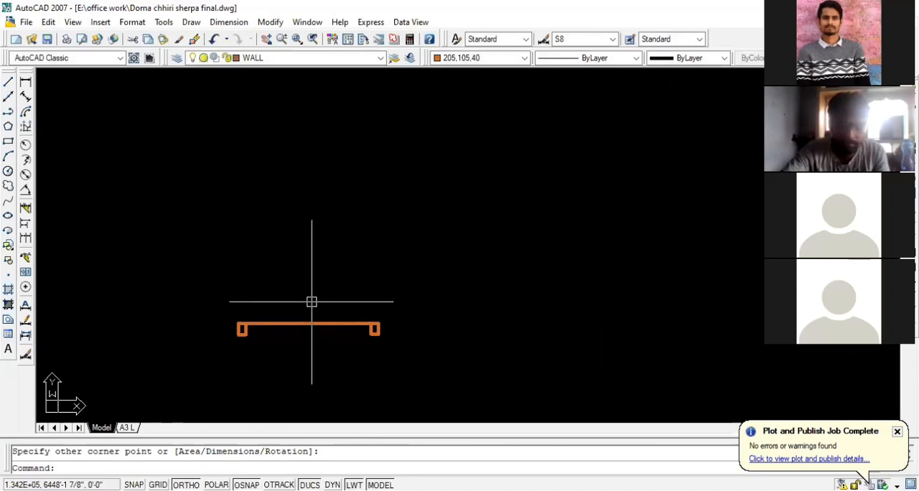
scroll(234, 326, up, 4)
scroll(199, 298, up, 1)
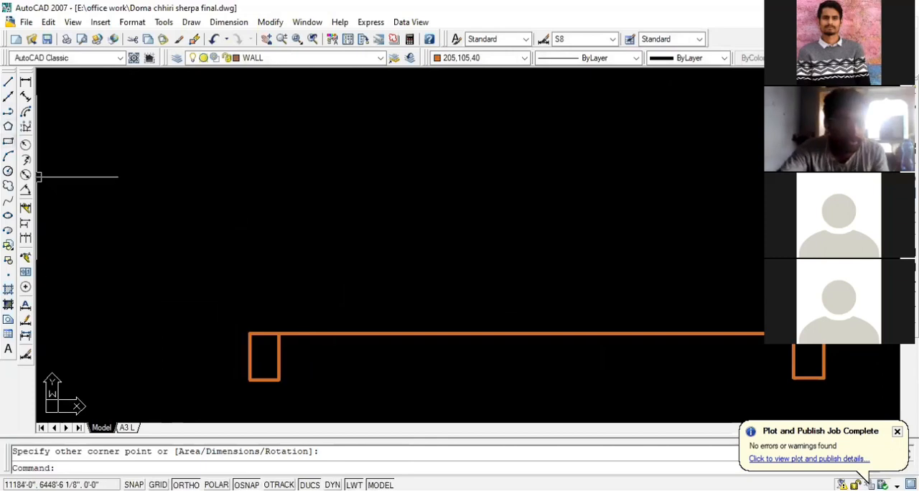
click(7, 140)
click(265, 332)
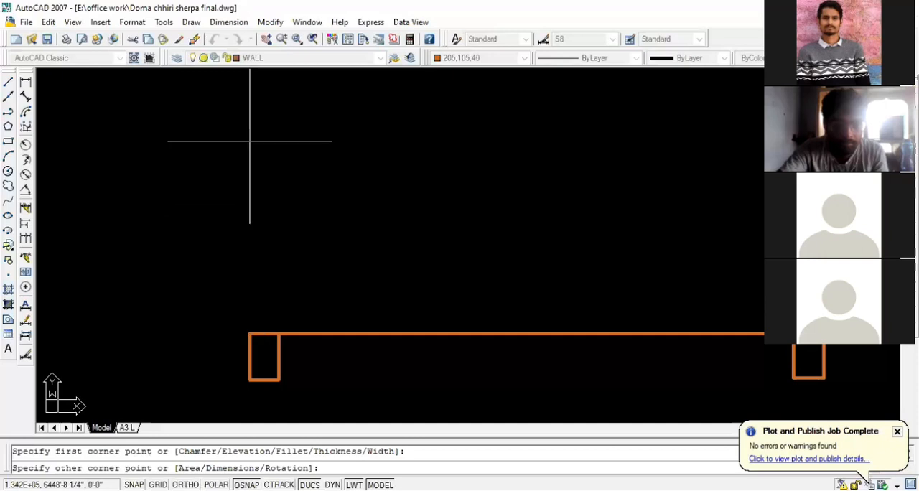
scroll(254, 295, down, 5)
scroll(252, 199, up, 10)
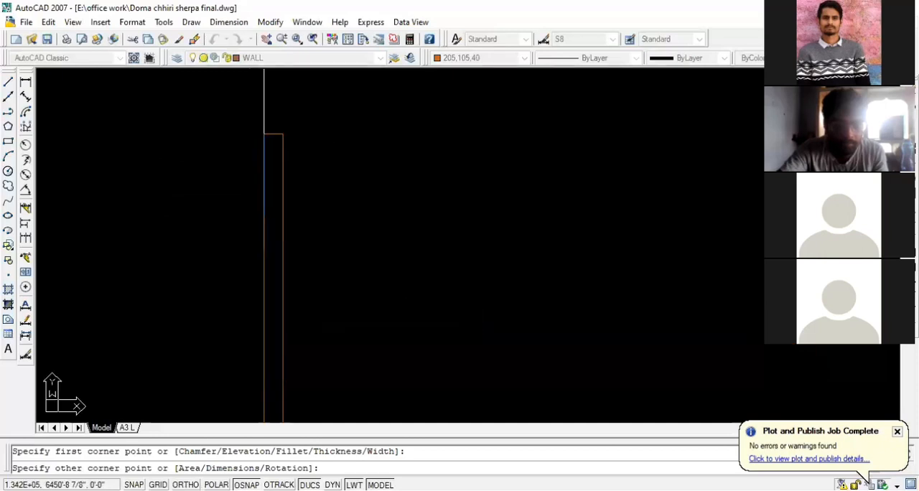
click(254, 153)
scroll(287, 192, down, 2)
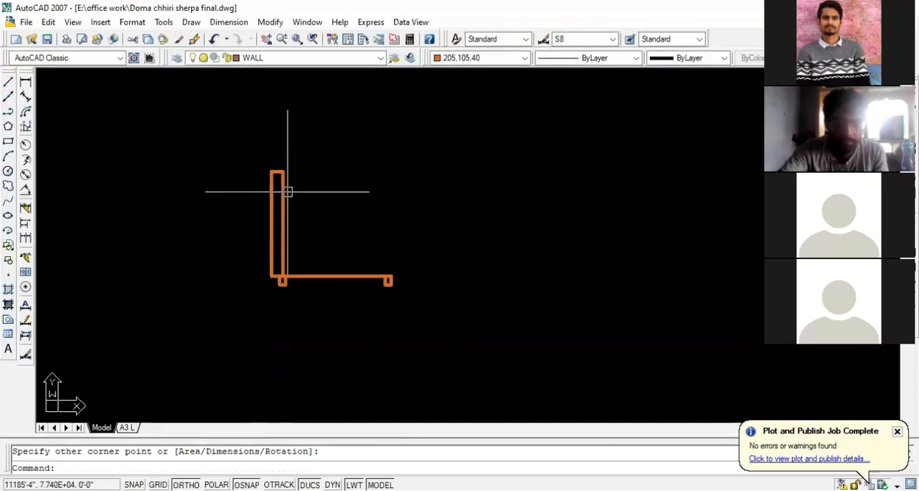
Try to stretch the tall rectangle's lower-left corner, and undo the rectangle
scroll(290, 245, up, 2)
click(279, 253)
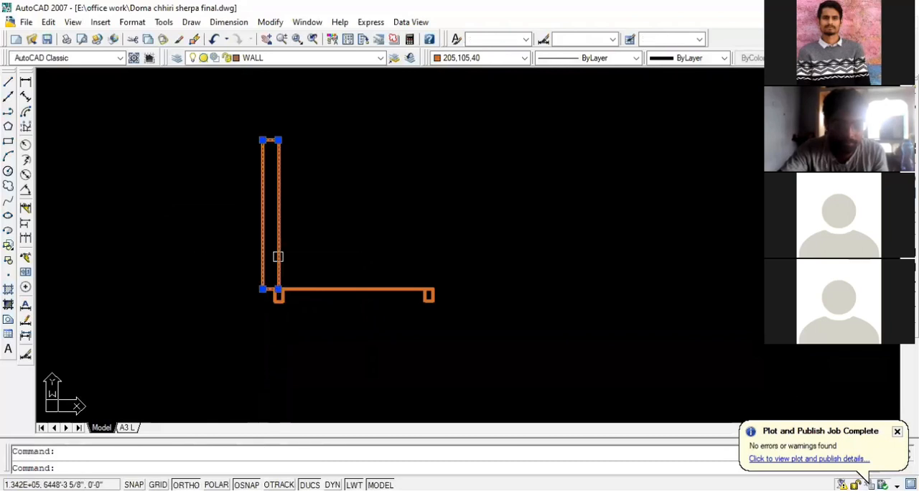
scroll(276, 280, up, 5)
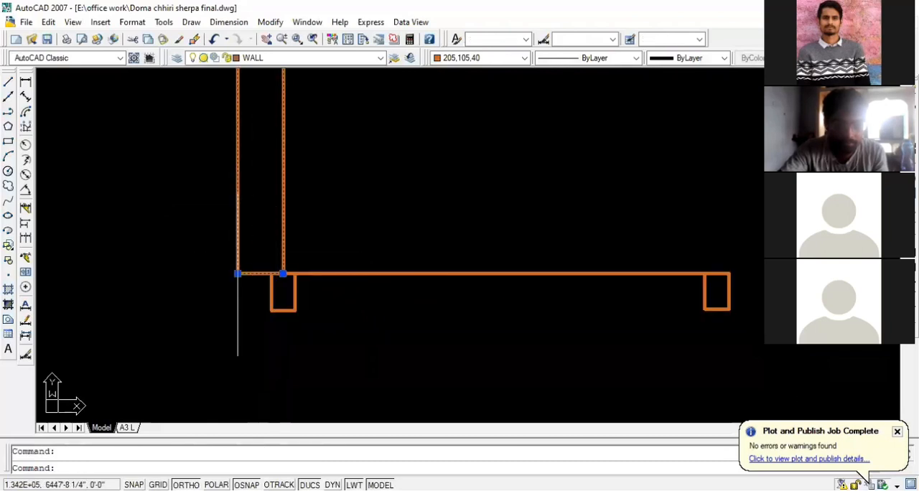
click(238, 274)
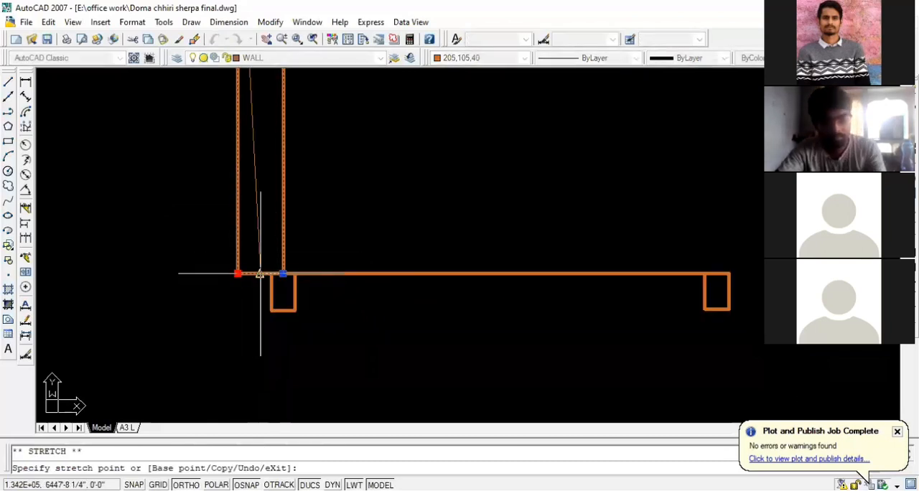
key(Escape)
key(ctrl+z)
key(ctrl+z)
key(ctrl+z)
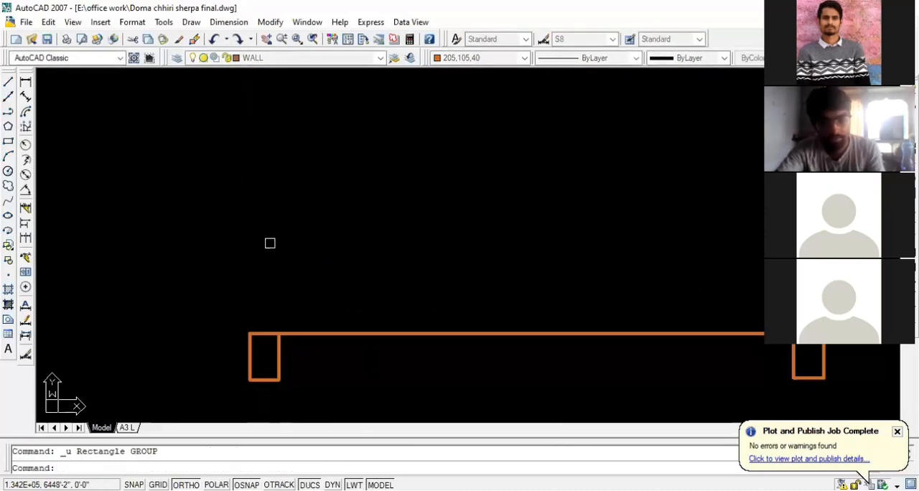
Draw the door leaf as a tall, thin rectangle rising from the left jamb's top midpoint, aligned with the jamb's outer edge
click(9, 142)
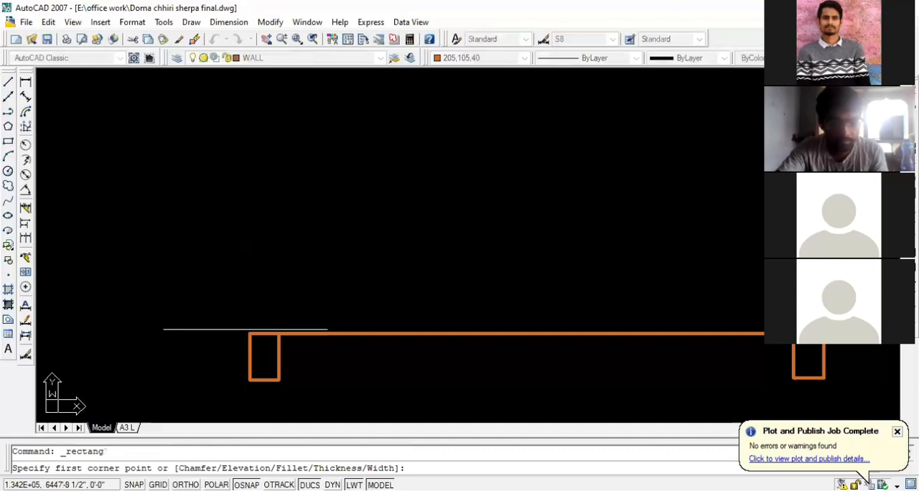
click(264, 334)
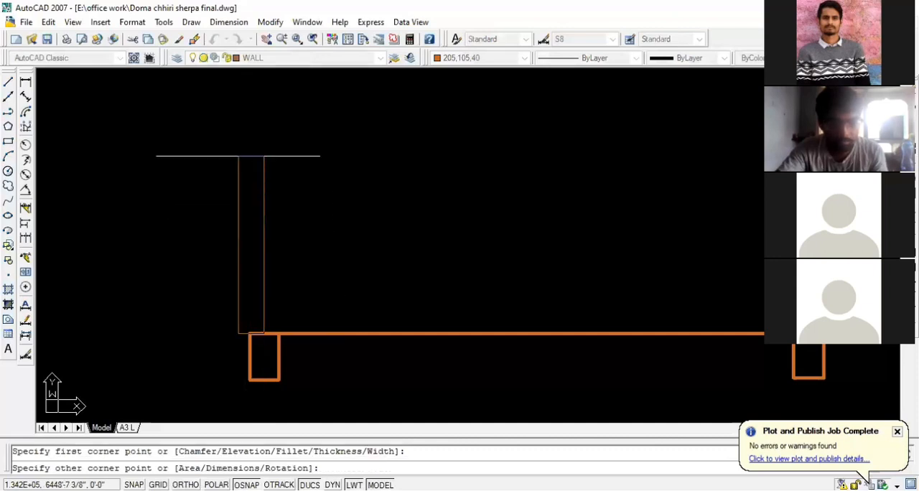
scroll(284, 295, down, 4)
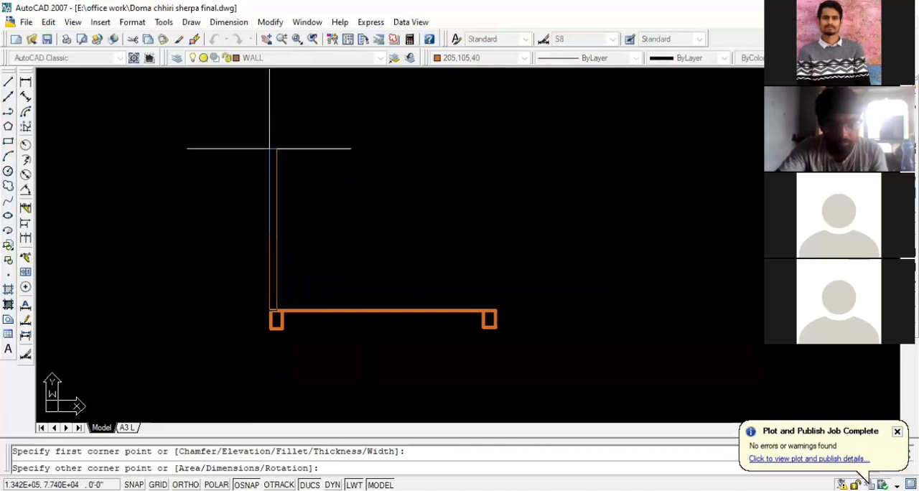
click(270, 101)
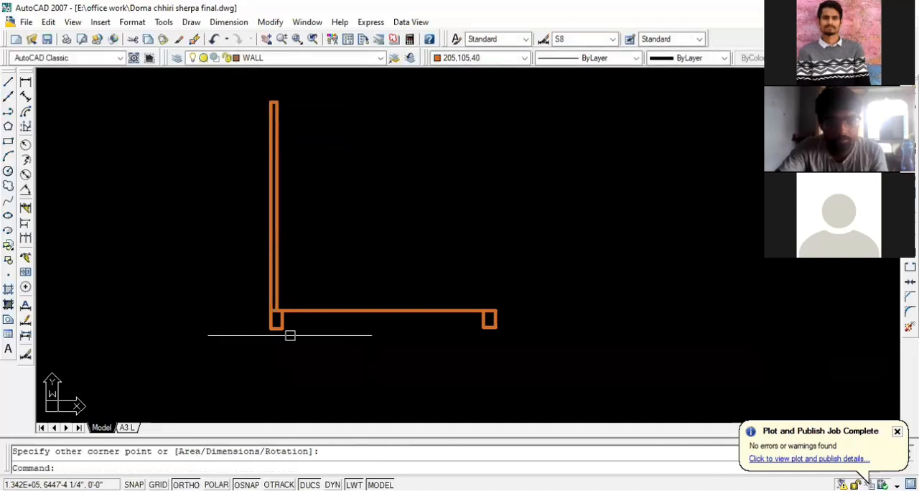
scroll(288, 338, up, 3)
scroll(271, 392, down, 4)
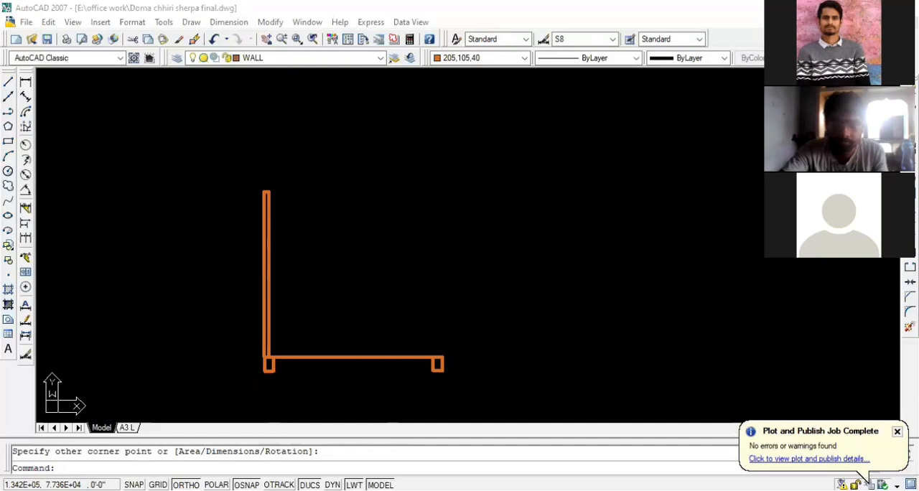
double_click(486, 225)
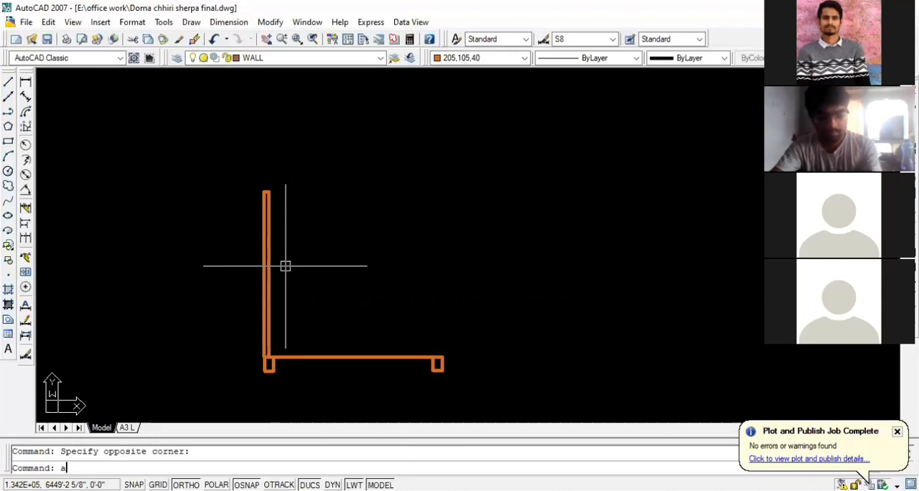
text(rc)
key(Return)
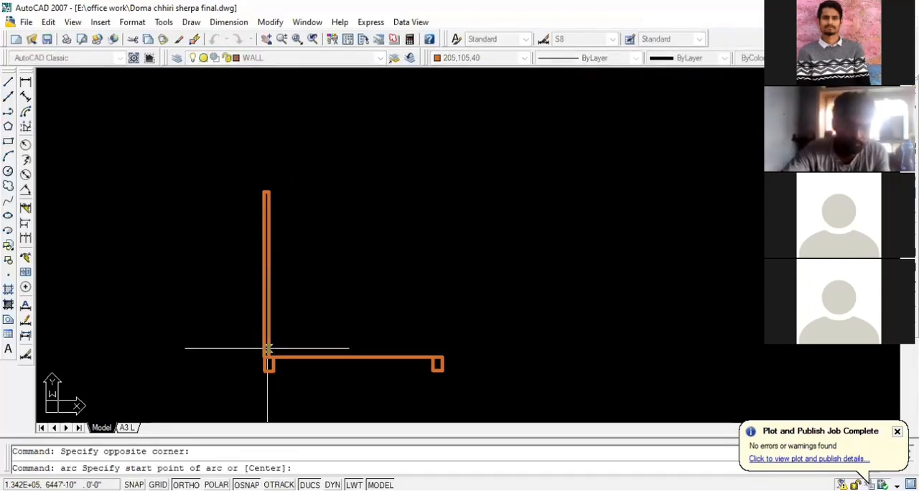
click(442, 357)
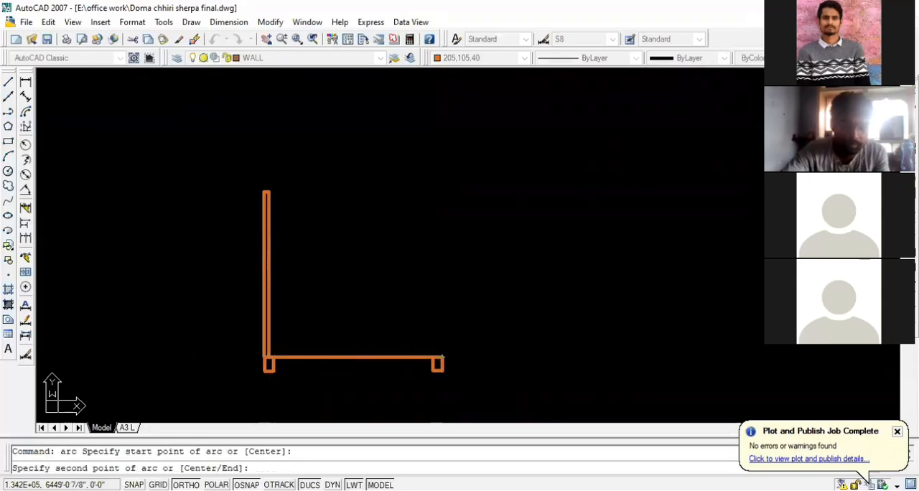
click(267, 192)
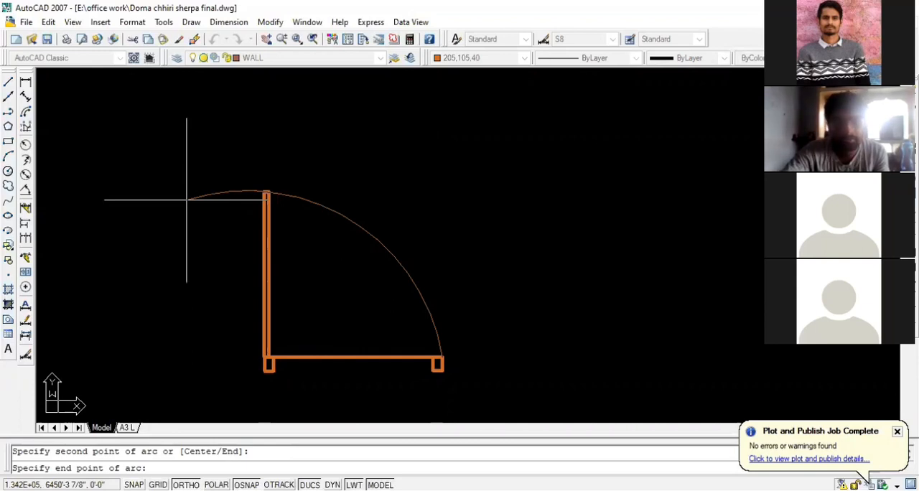
key(Escape)
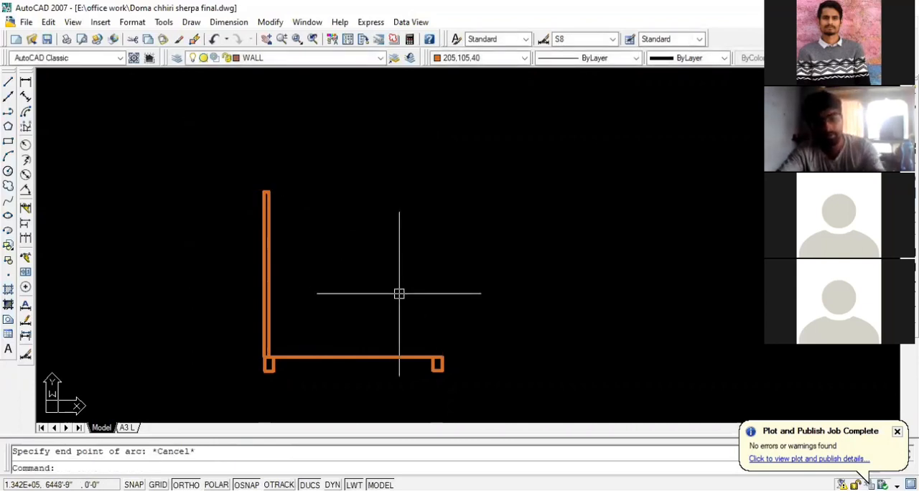
Draw a three-point swing arc from the line's right end through the door leaf's upper-right corner, ending slightly beyond the leaf
key(Return)
click(443, 357)
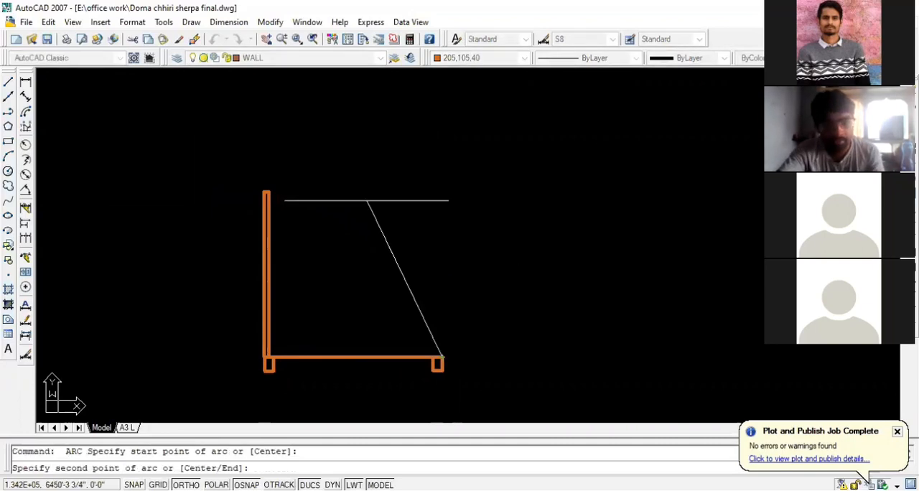
click(268, 192)
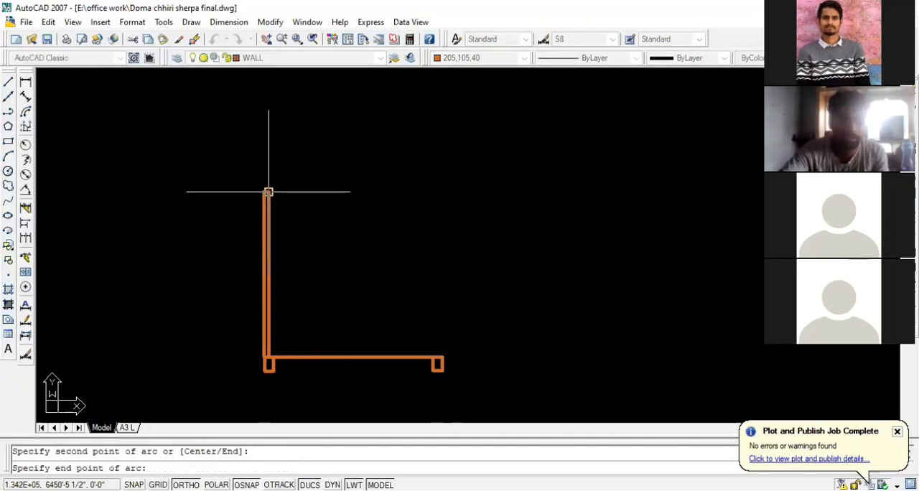
click(225, 194)
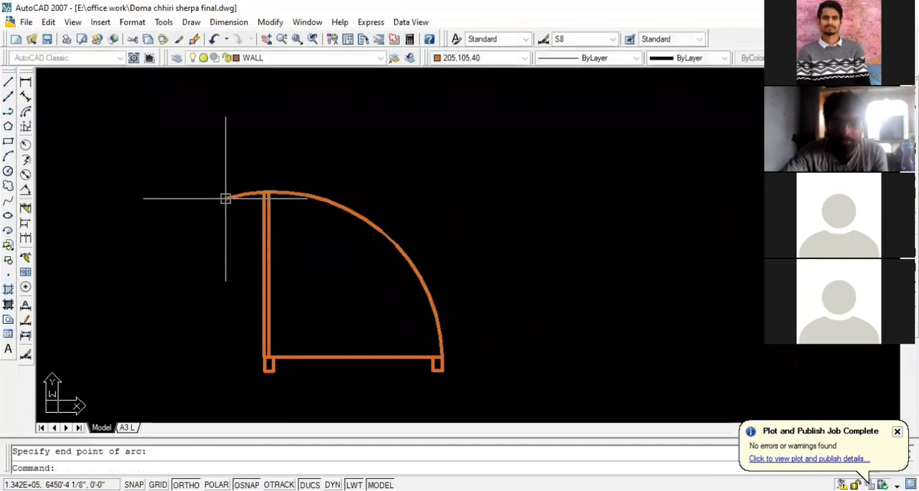
Trim off the part of the swing arc that extends past the top of the door leaf
scroll(245, 194, up, 3)
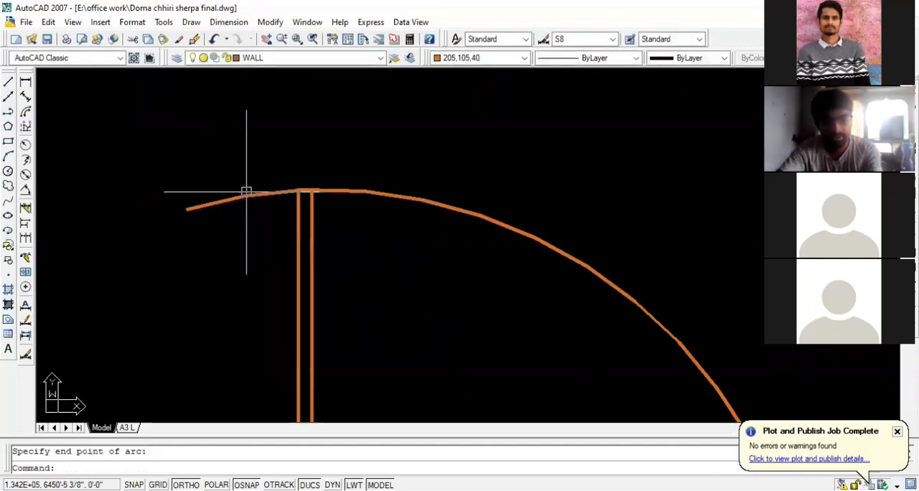
text(tr)
key(Return)
key(Return)
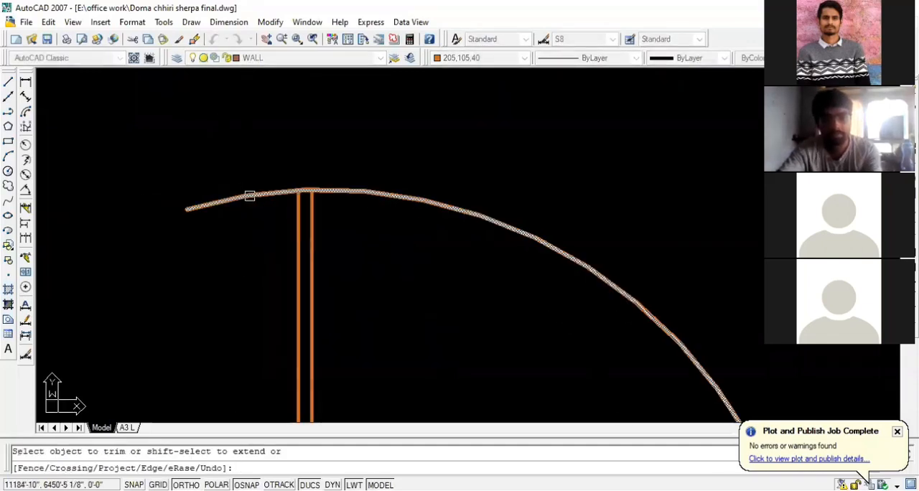
scroll(250, 196, down, 6)
key(Escape)
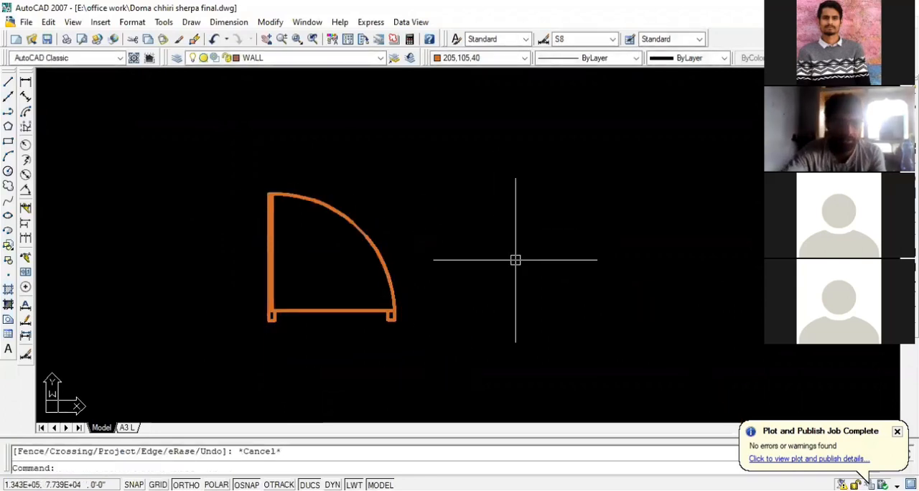
Match the properties of the whole door symbol to the lower wall line of the floor plan
scroll(517, 266, down, 8)
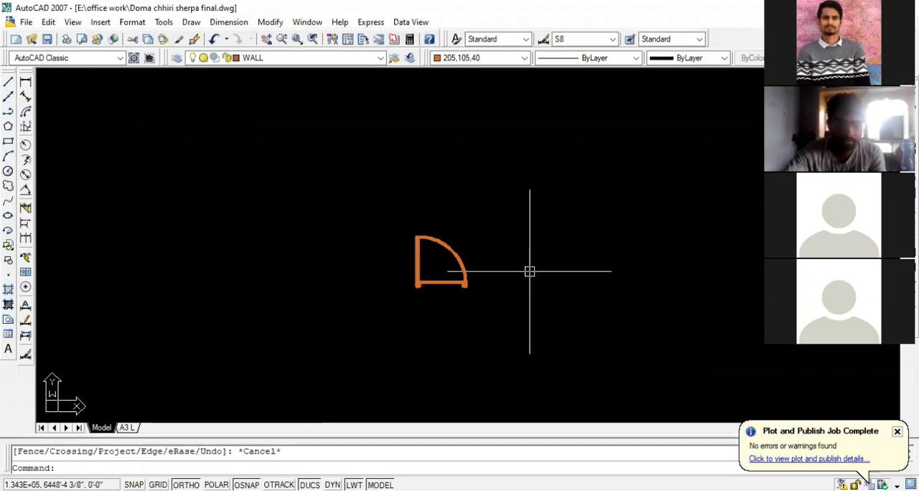
scroll(381, 245, down, 3)
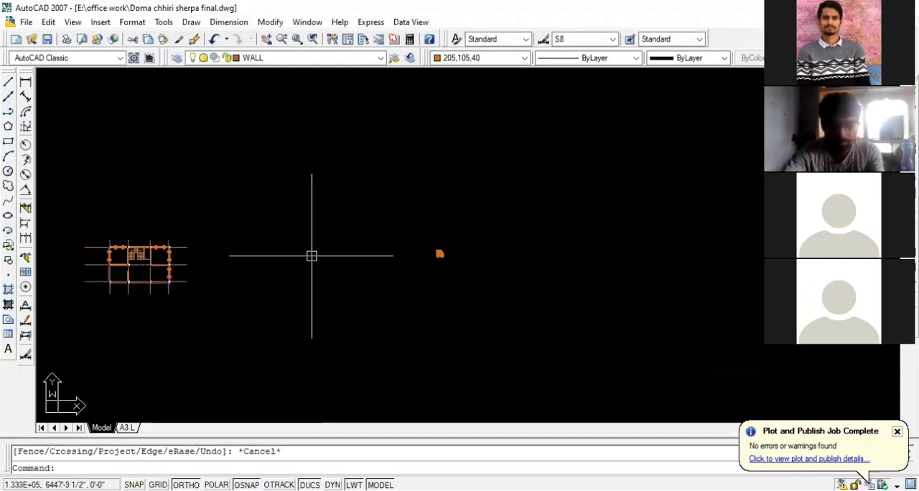
text(ma)
key(Return)
scroll(154, 280, up, 8)
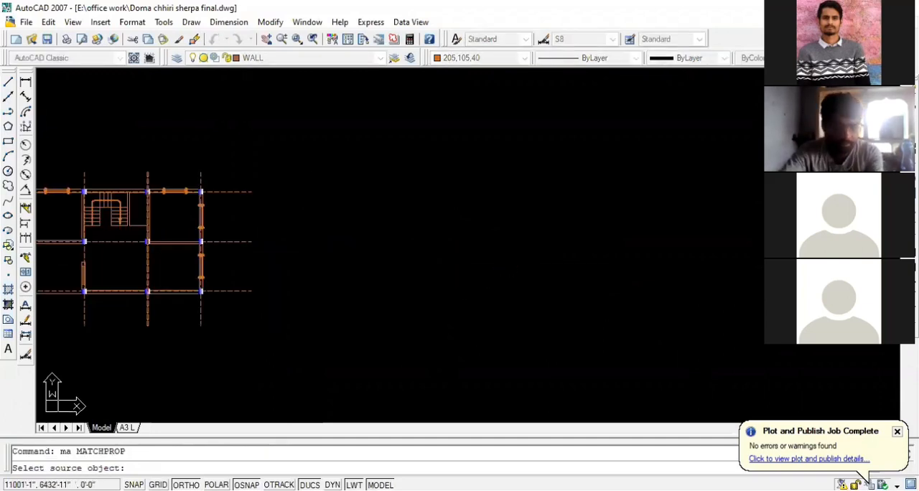
click(180, 290)
scroll(186, 291, down, 5)
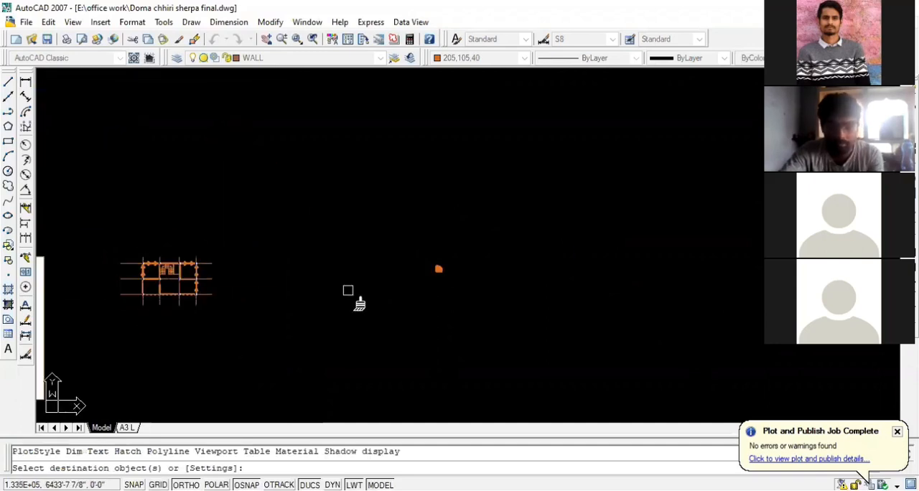
scroll(431, 265, up, 4)
click(450, 294)
click(382, 213)
key(Escape)
Inspect the door symbol's jambs, leaf, line and swing arc up close, checking their grips and layer
scroll(389, 257, up, 3)
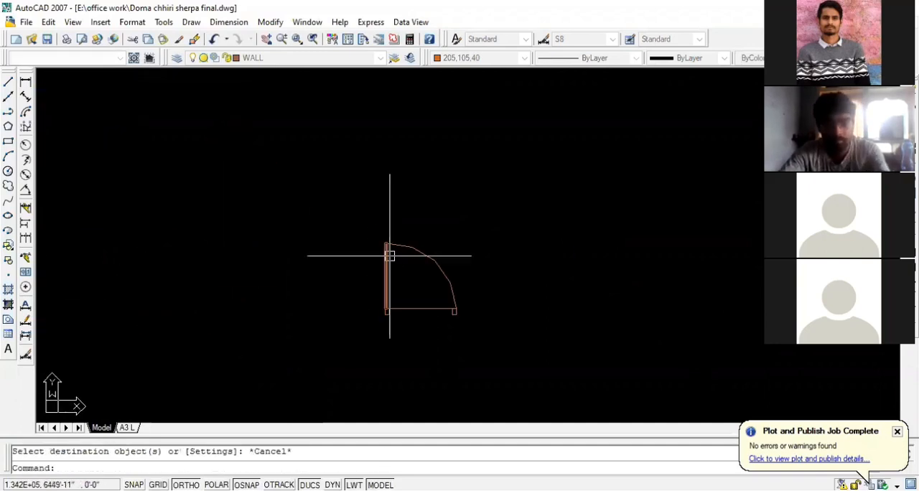
scroll(400, 292, up, 1)
scroll(400, 291, up, 1)
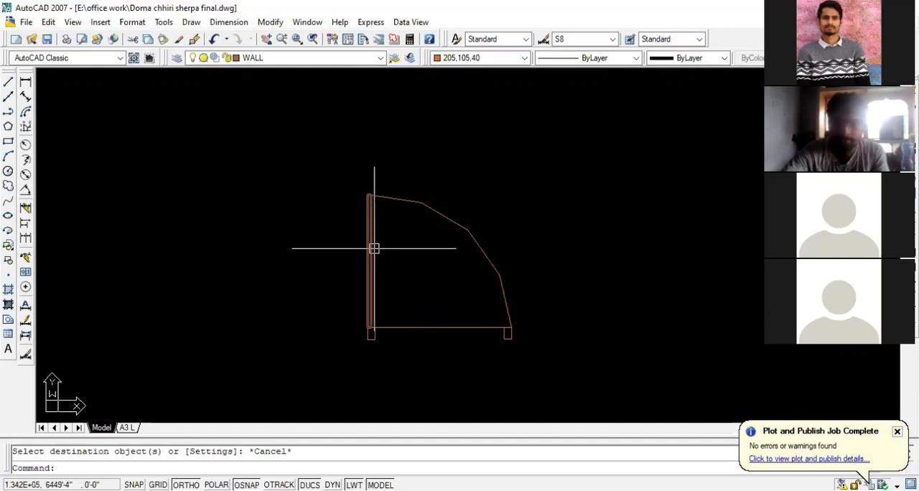
scroll(375, 247, down, 1)
click(466, 319)
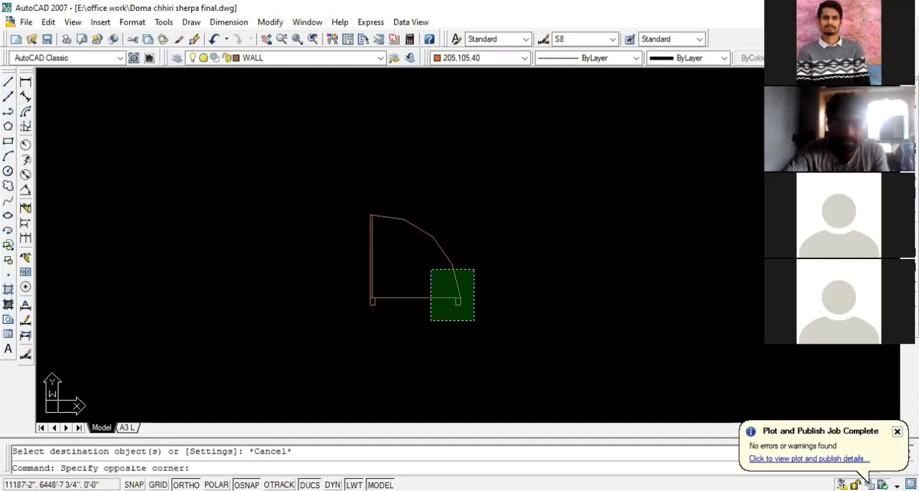
click(421, 252)
scroll(367, 257, up, 4)
scroll(367, 257, down, 4)
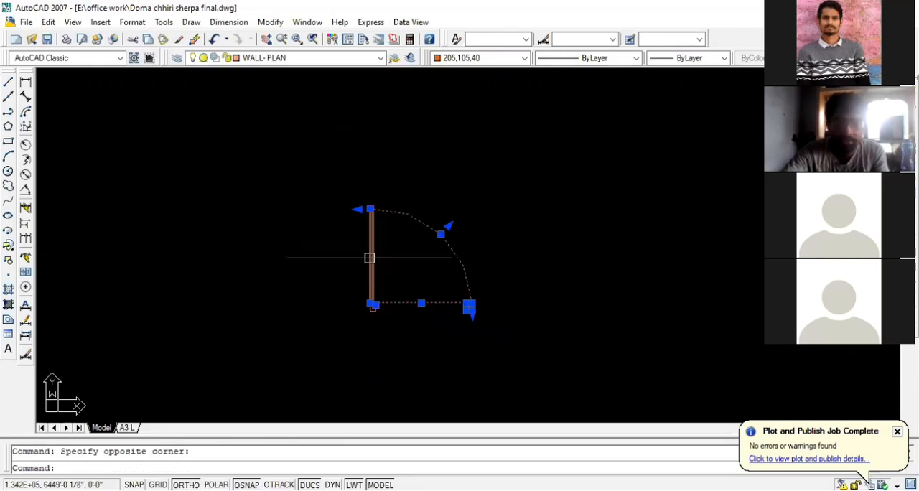
scroll(369, 258, up, 4)
key(Escape)
scroll(384, 328, down, 4)
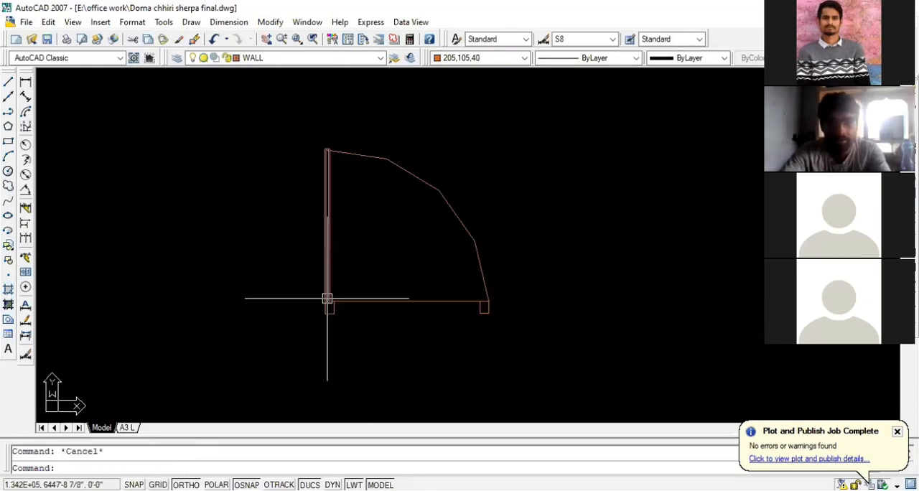
click(550, 382)
click(256, 93)
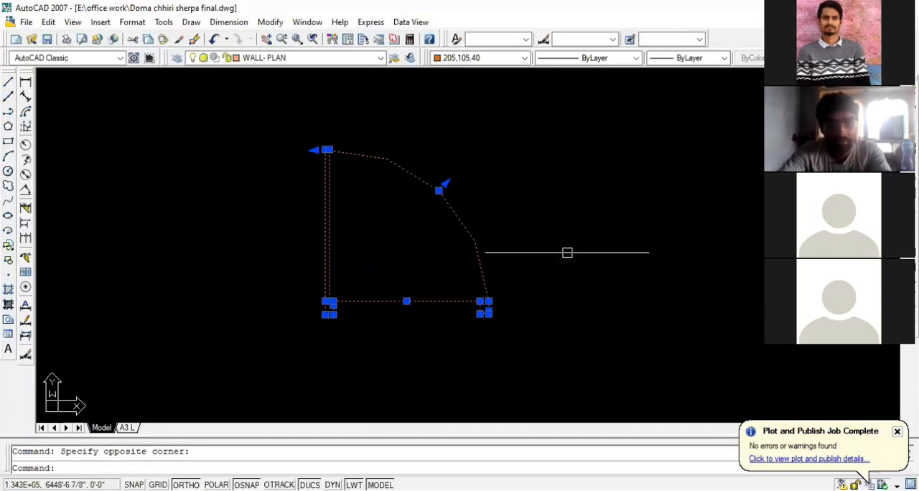
scroll(567, 252, down, 2)
key(Escape)
scroll(593, 273, down, 5)
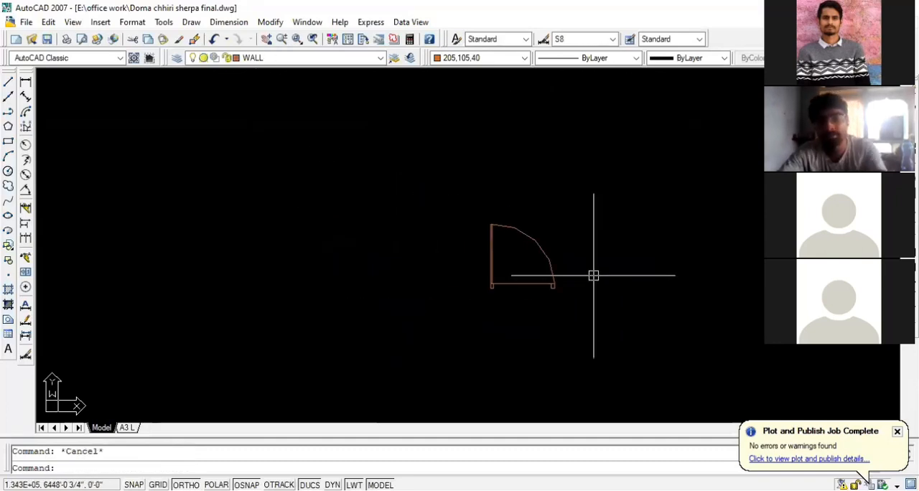
scroll(576, 301, down, 4)
scroll(671, 309, up, 3)
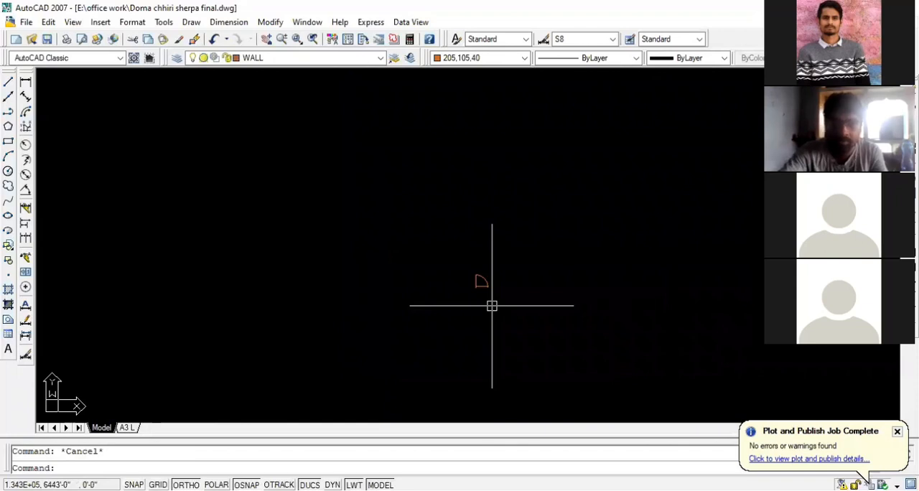
scroll(492, 306, up, 5)
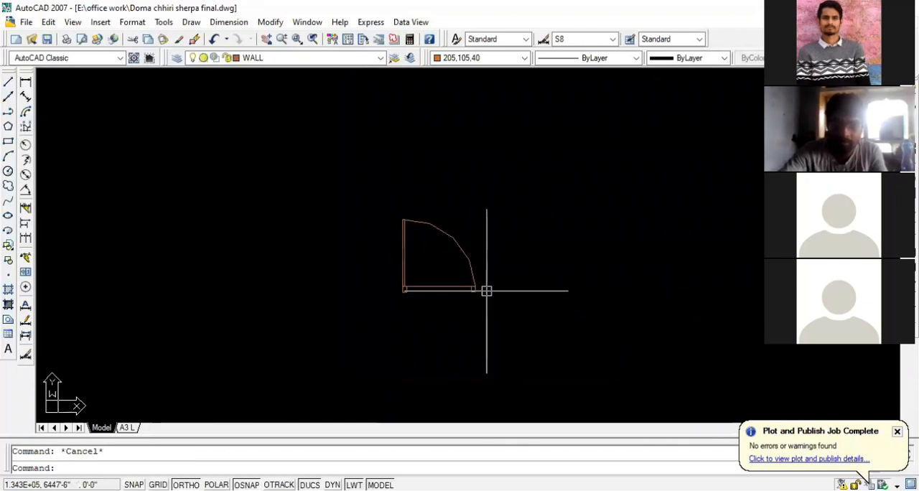
Delete the small jamb rectangle under the right end of the door's horizontal line
scroll(486, 290, up, 5)
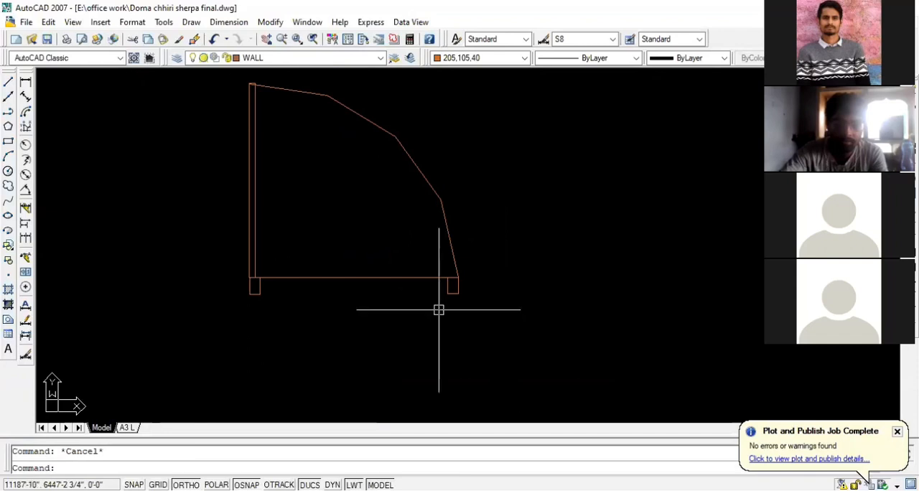
scroll(439, 309, up, 2)
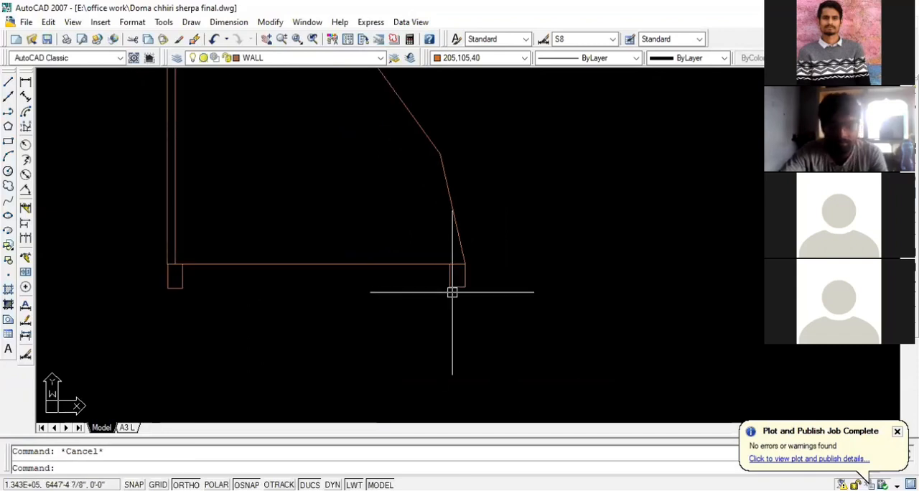
click(454, 288)
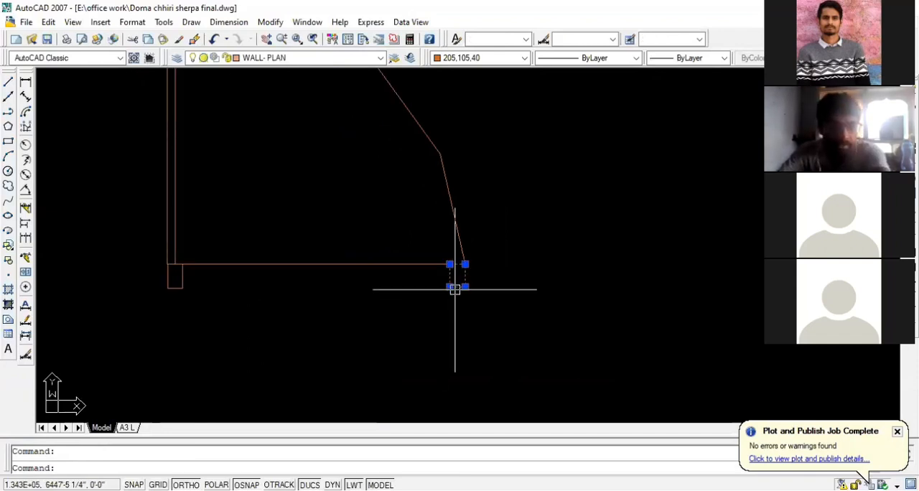
key(Delete)
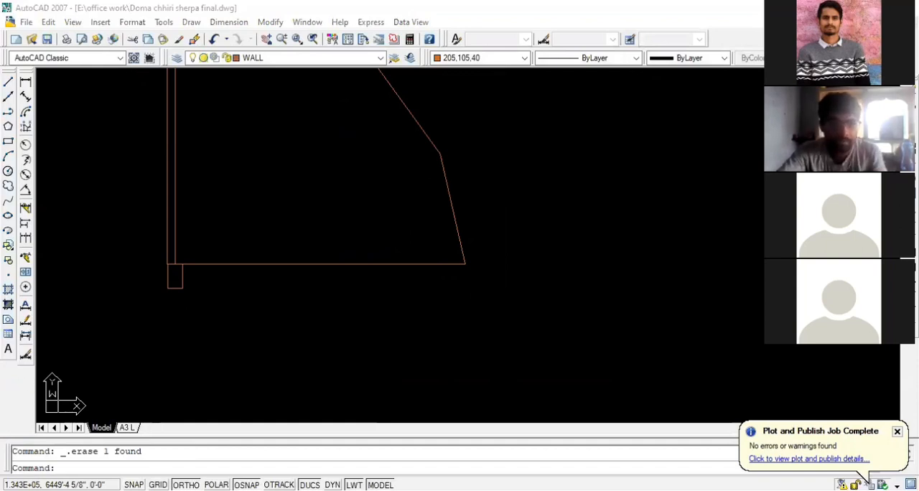
Copy the left jamb from its upper-right corner to the right end of the door's horizontal line
click(182, 271)
text(co)
key(Return)
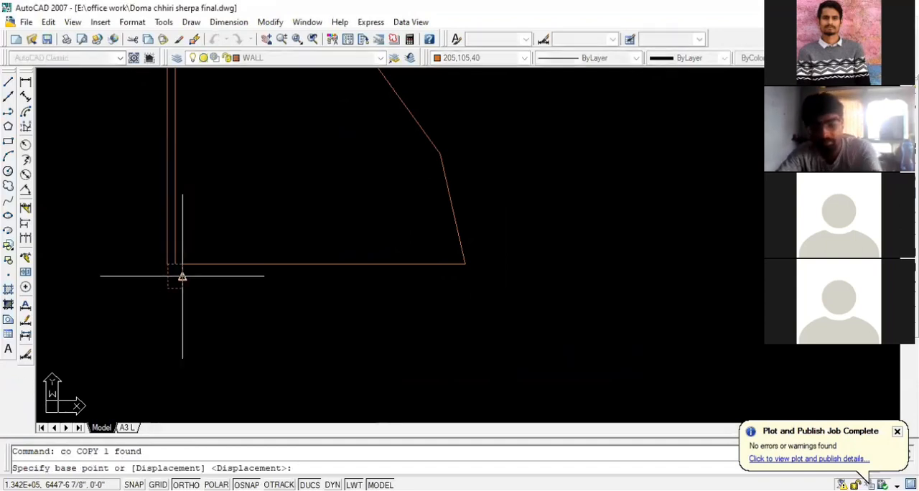
click(182, 265)
click(466, 265)
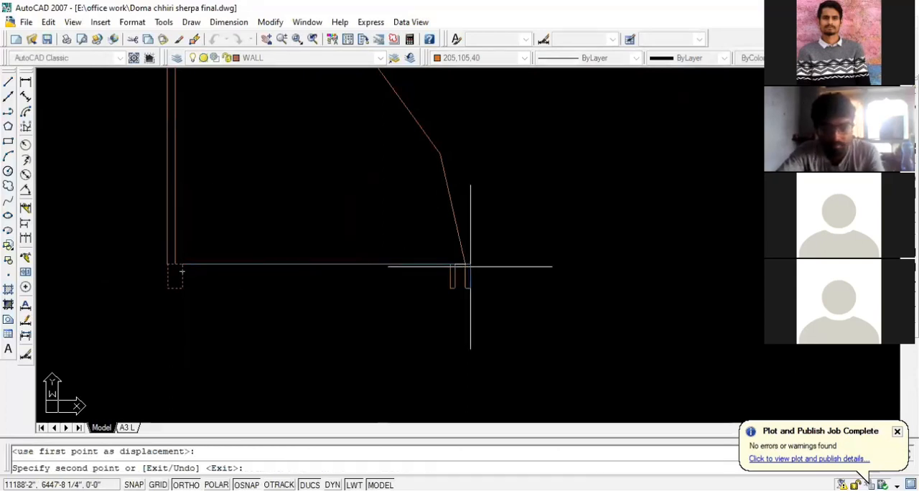
key(Escape)
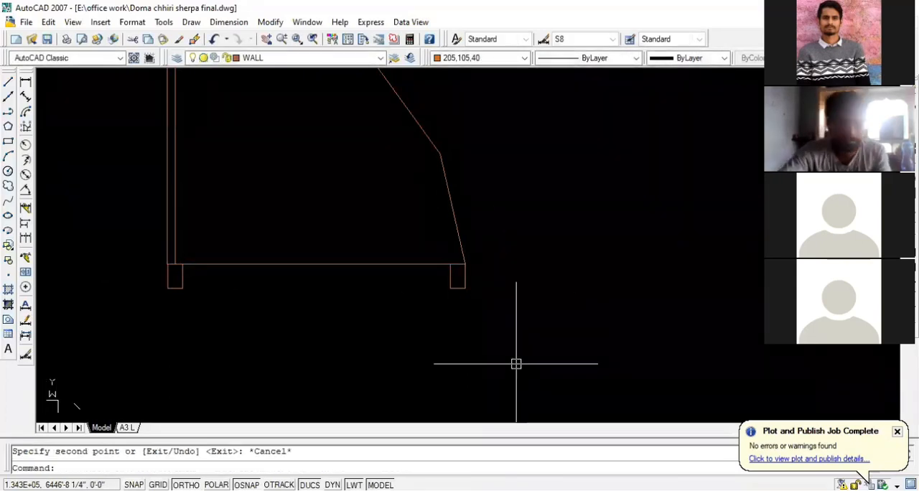
scroll(514, 363, down, 2)
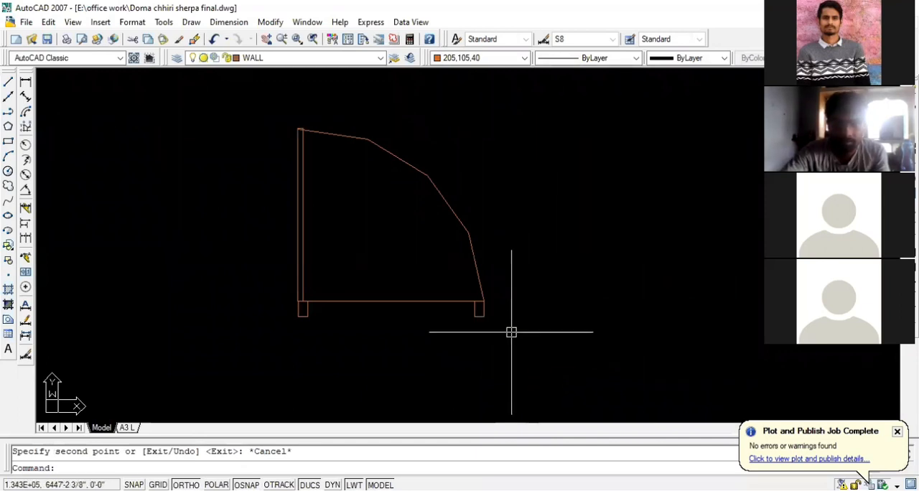
scroll(466, 319, up, 2)
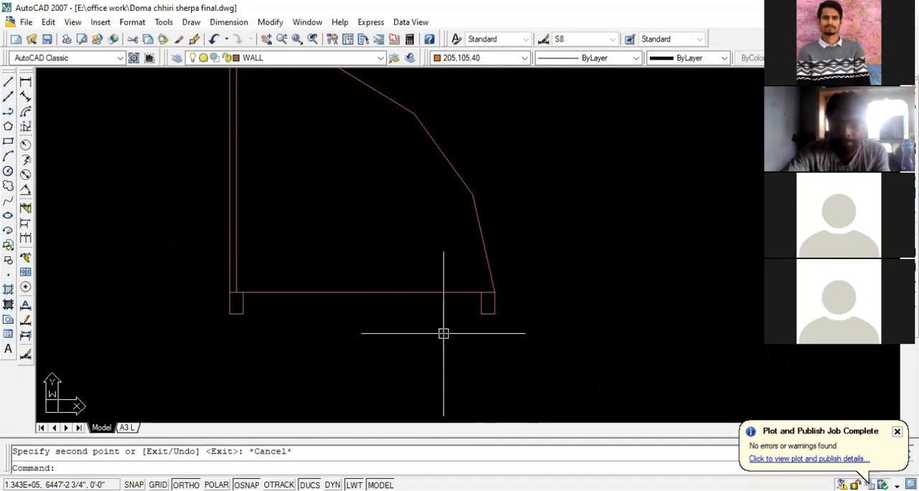
scroll(492, 343, down, 2)
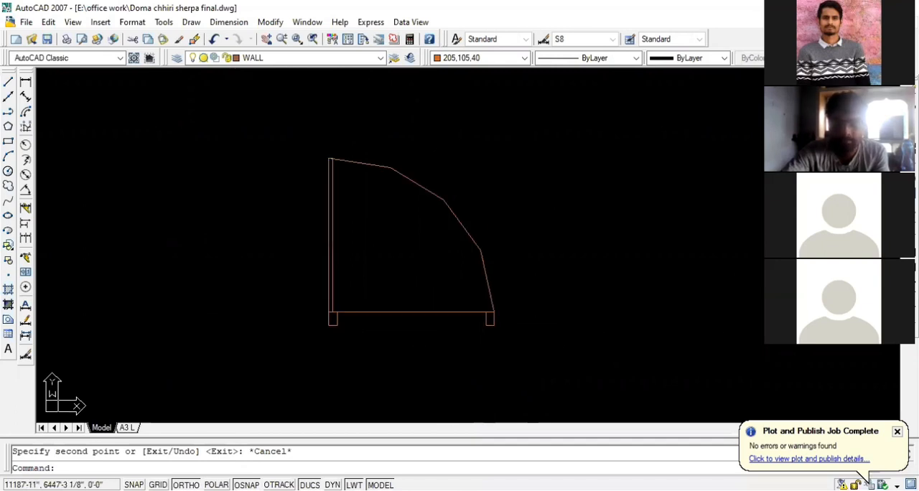
click(529, 346)
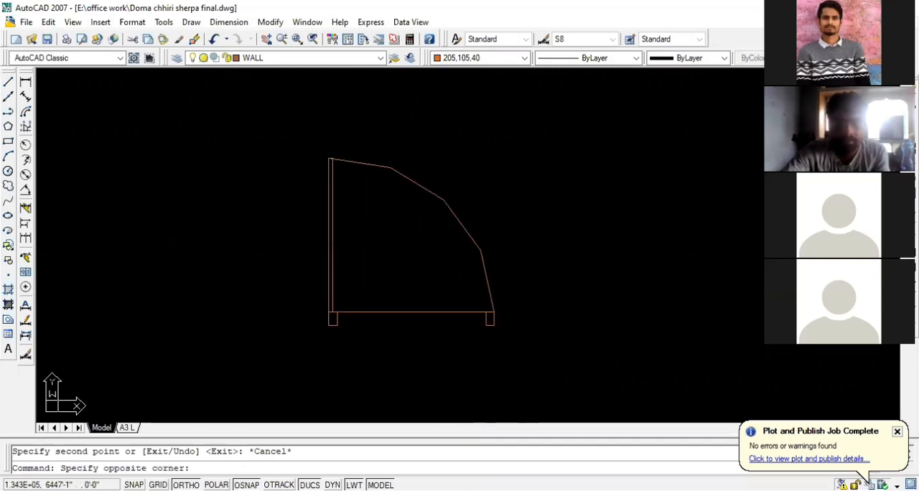
click(509, 351)
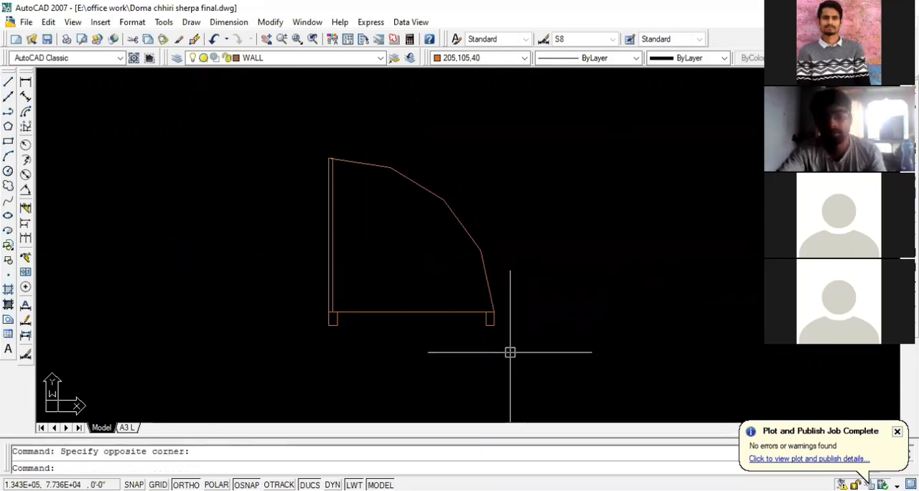
scroll(311, 339, up, 2)
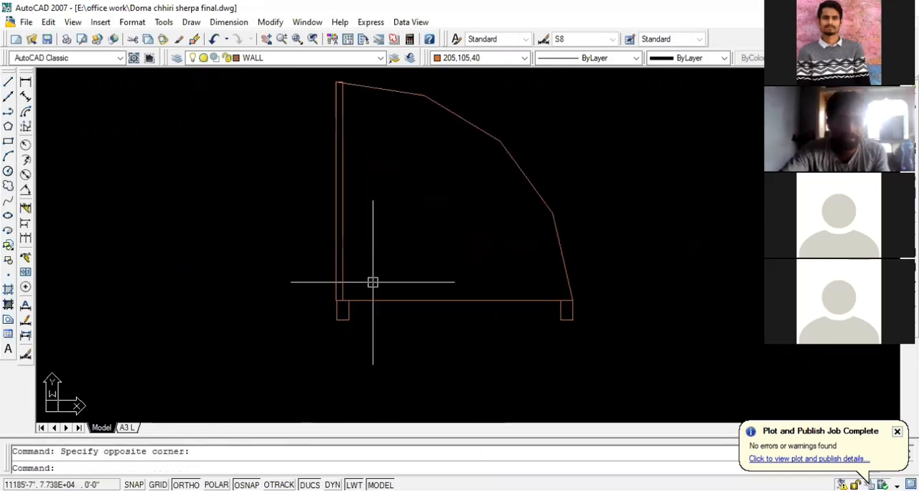
click(419, 300)
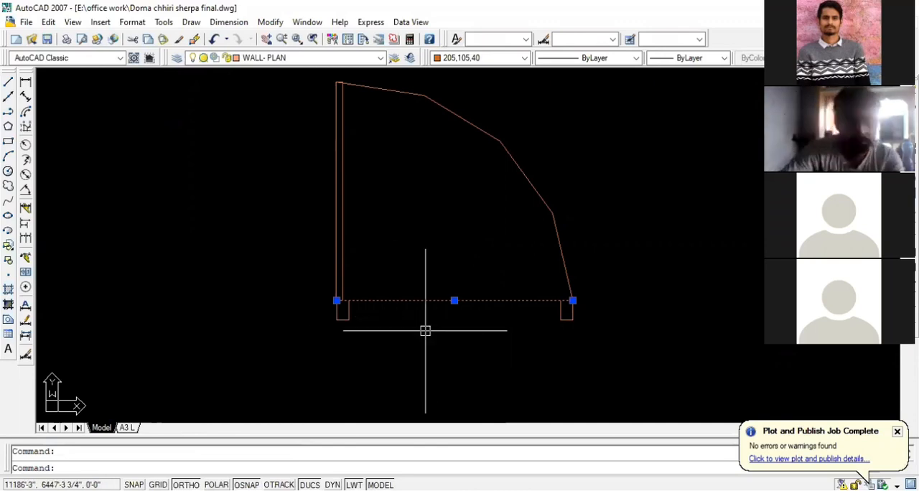
key(Escape)
scroll(424, 330, down, 2)
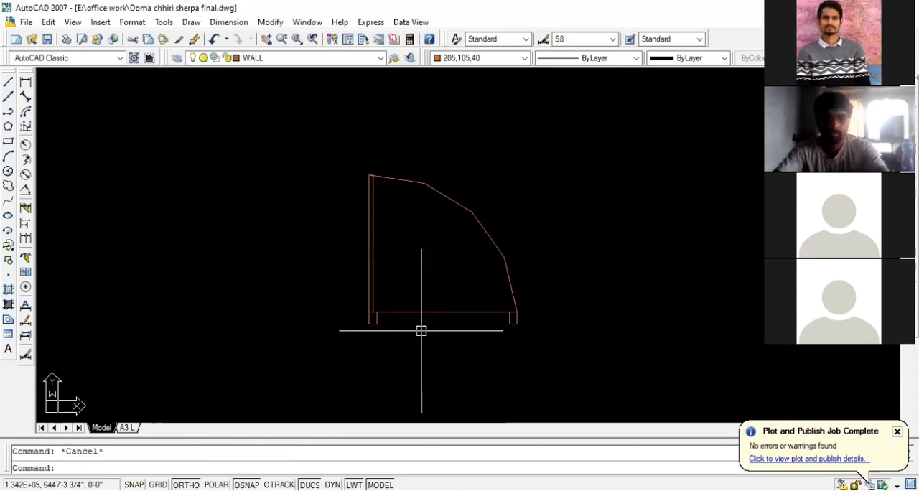
click(538, 338)
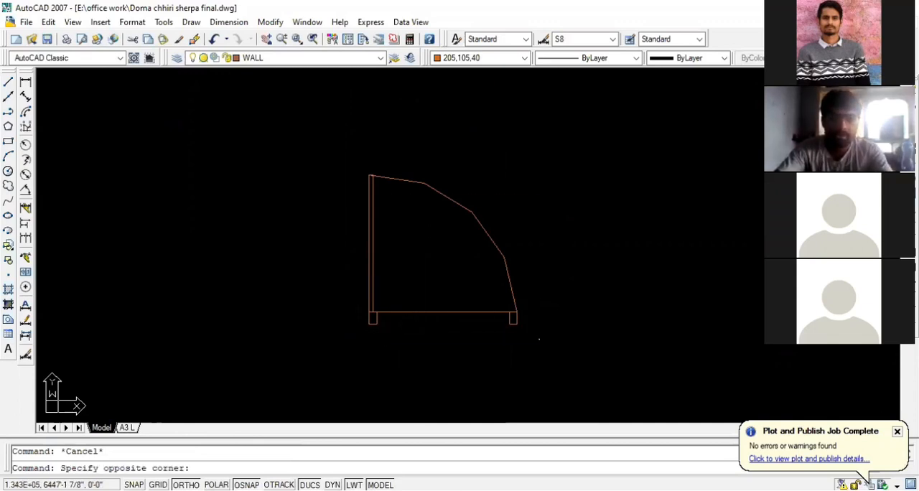
click(325, 148)
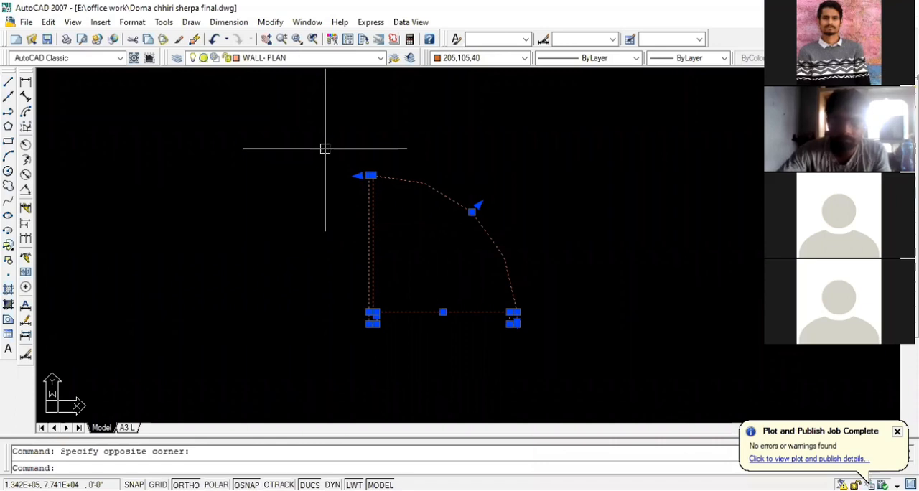
key(Escape)
Copy the complete door symbol horizontally to the right, leaving clear space between the two doors
scroll(349, 212, down, 1)
click(571, 335)
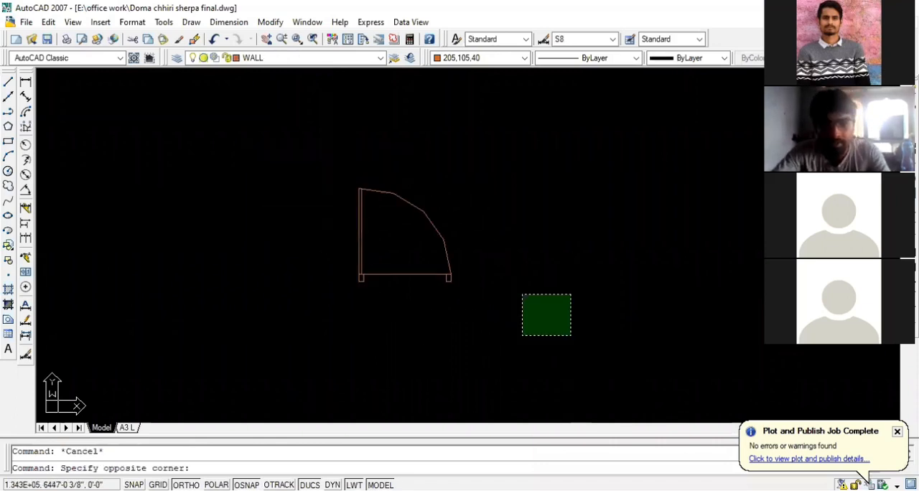
click(329, 176)
text(co)
key(Return)
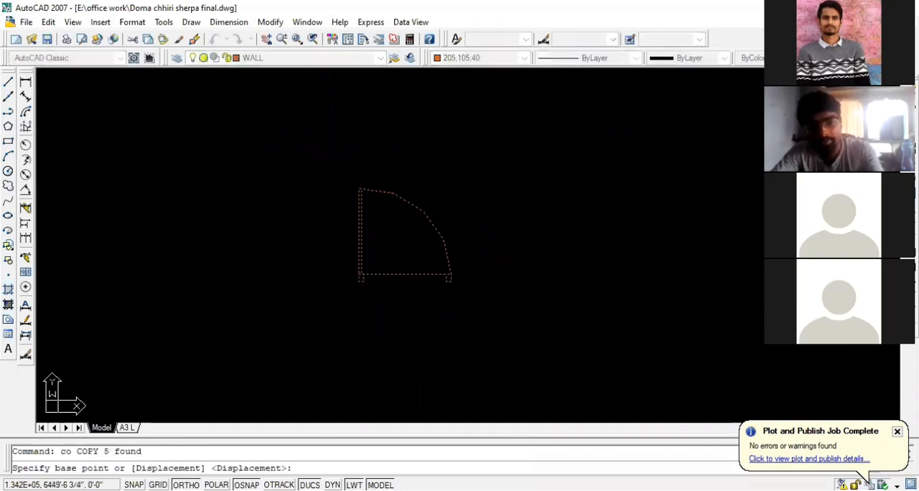
click(349, 239)
click(580, 239)
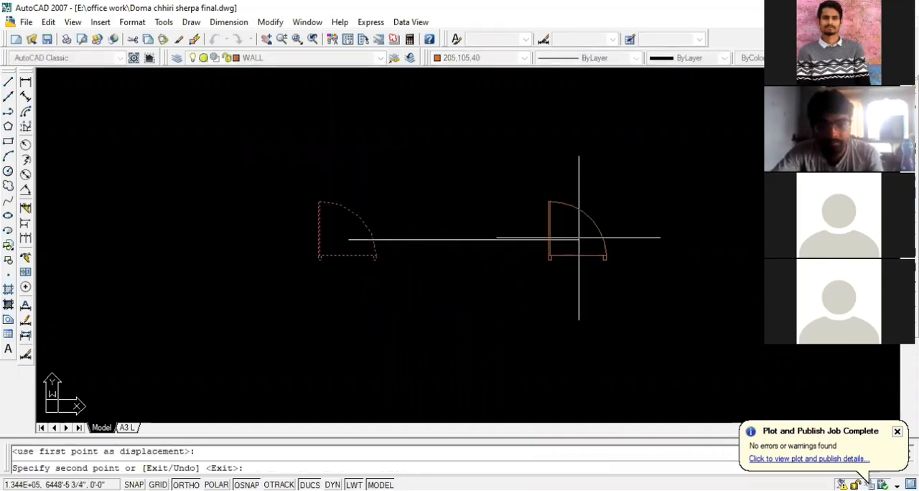
scroll(267, 241, down, 1)
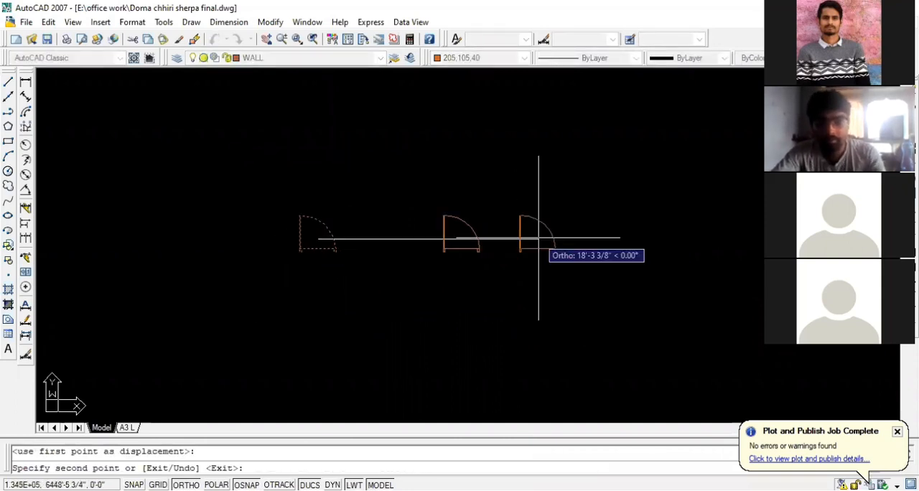
key(Escape)
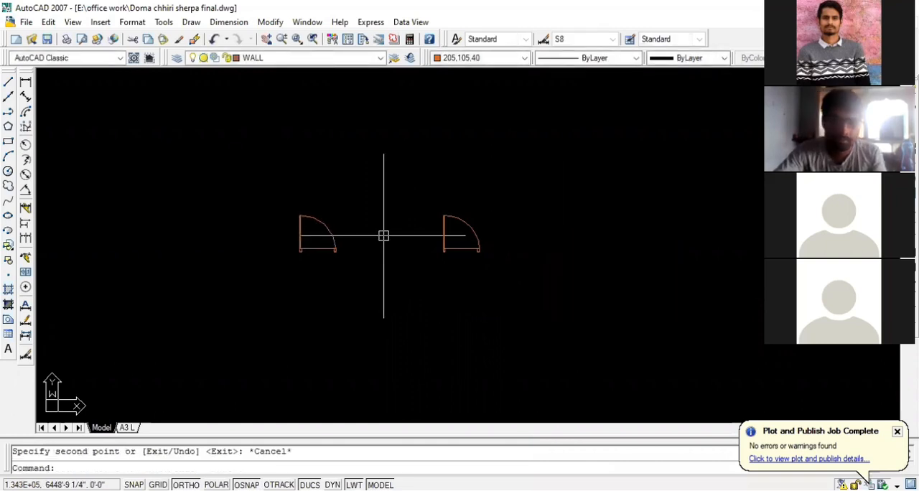
scroll(292, 230, up, 2)
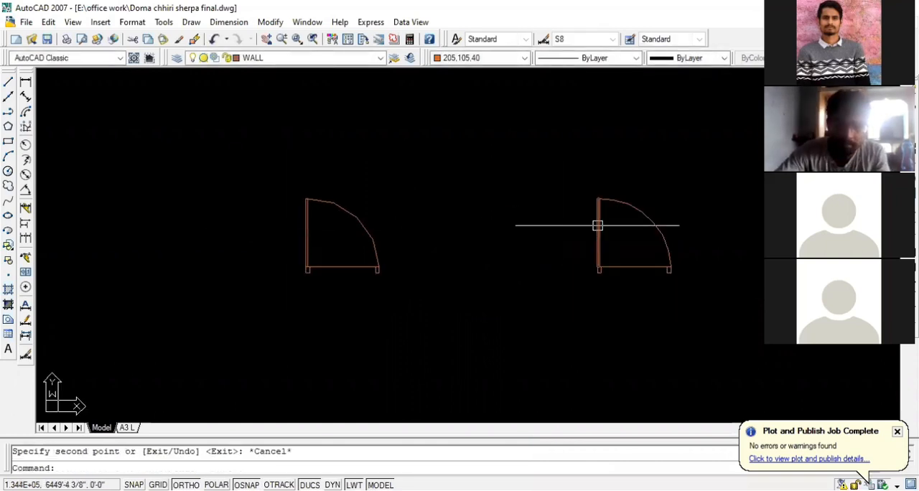
click(402, 286)
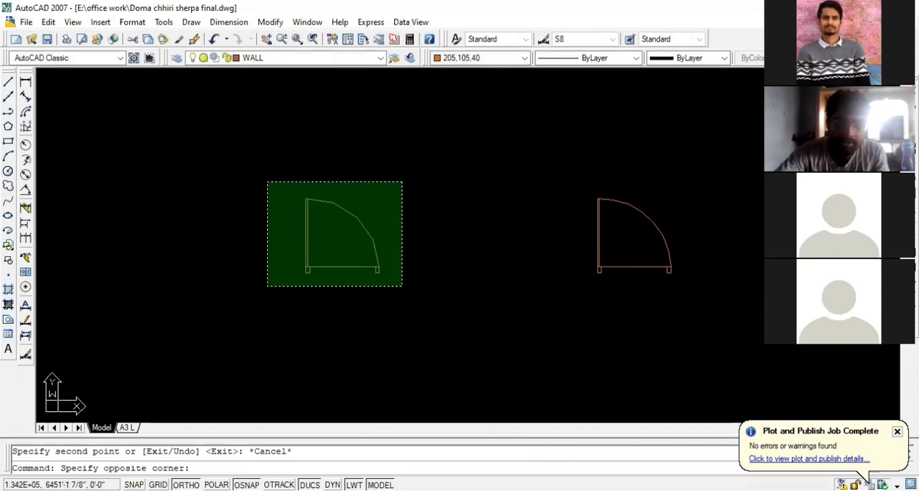
click(267, 182)
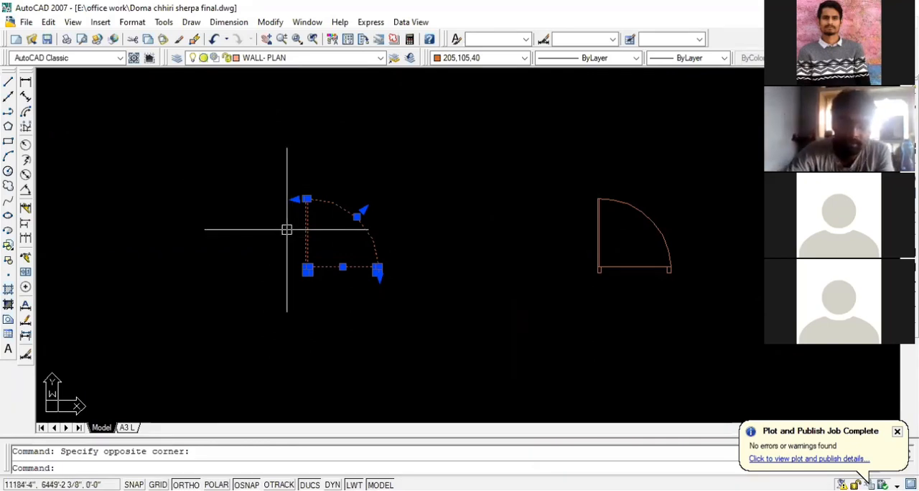
text(b)
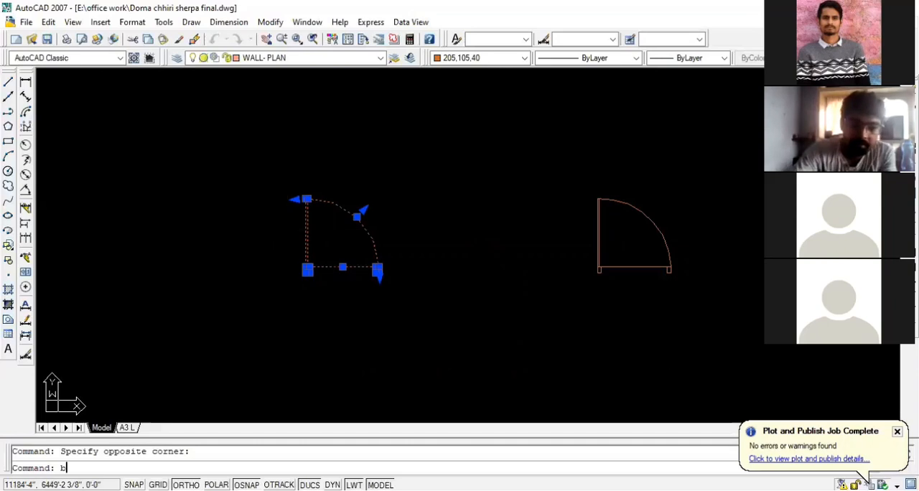
key(Return)
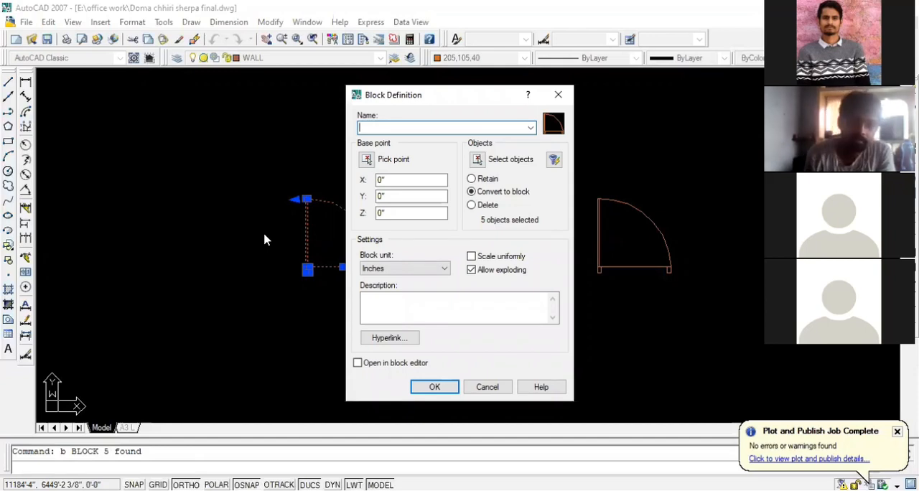
text(d)
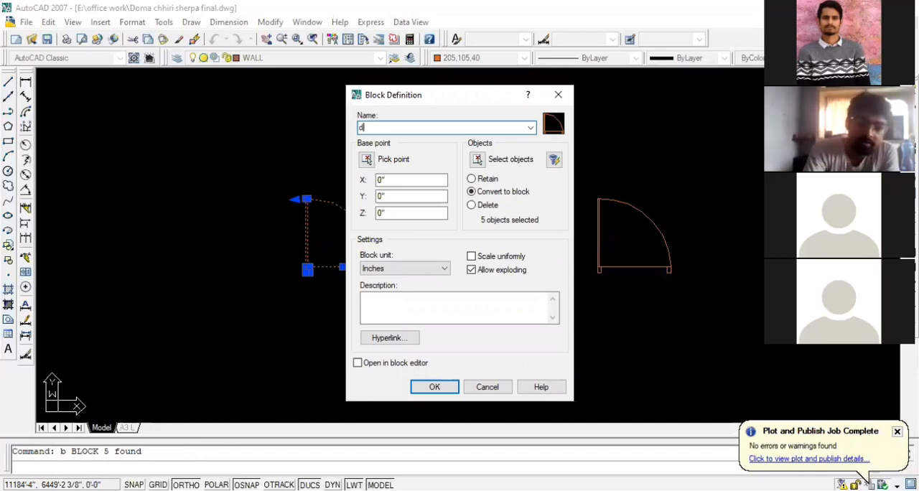
text( 3.5)
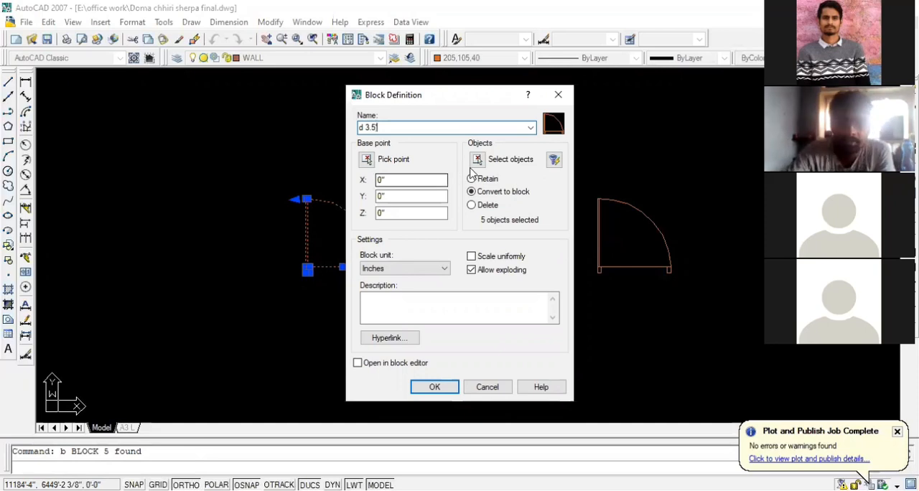
text(')
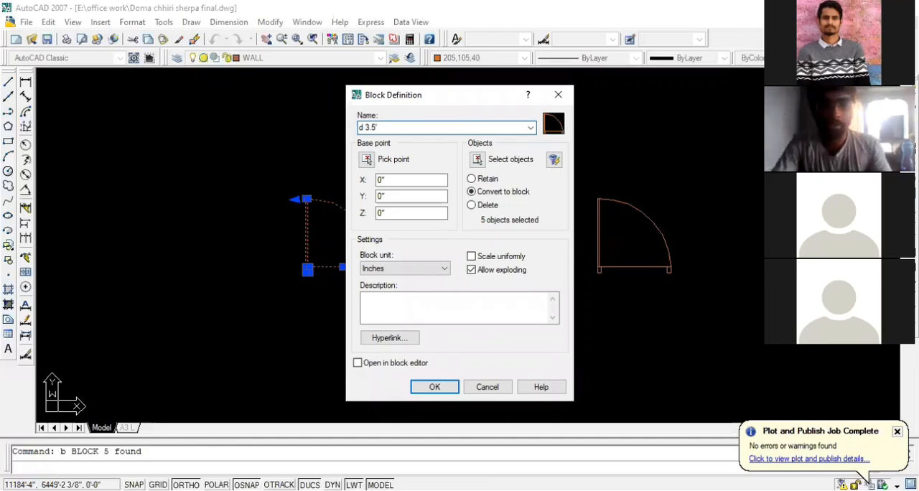
key(Return)
click(440, 257)
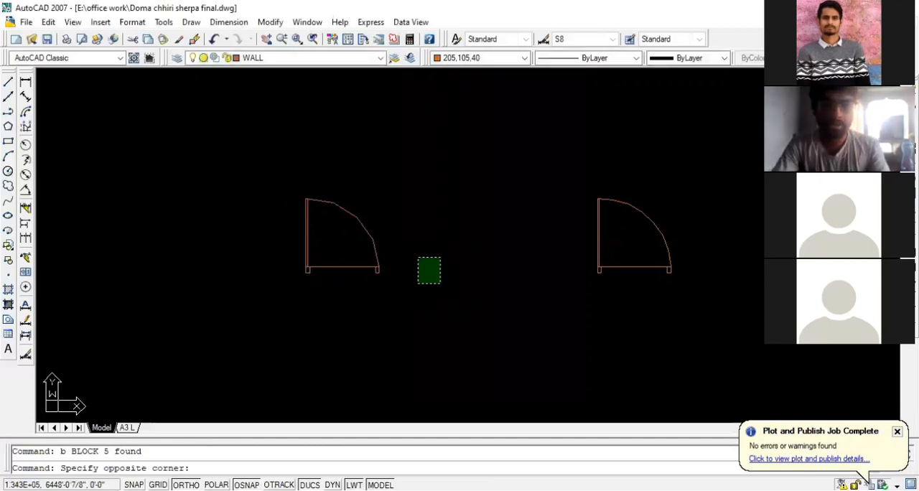
click(477, 239)
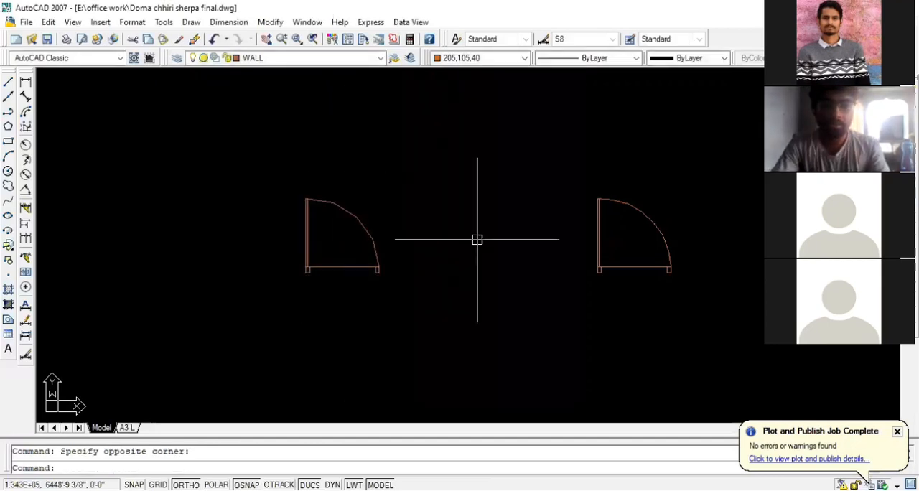
Move all objects of both door symbols to the layer named door and clear the selection
click(708, 300)
click(277, 156)
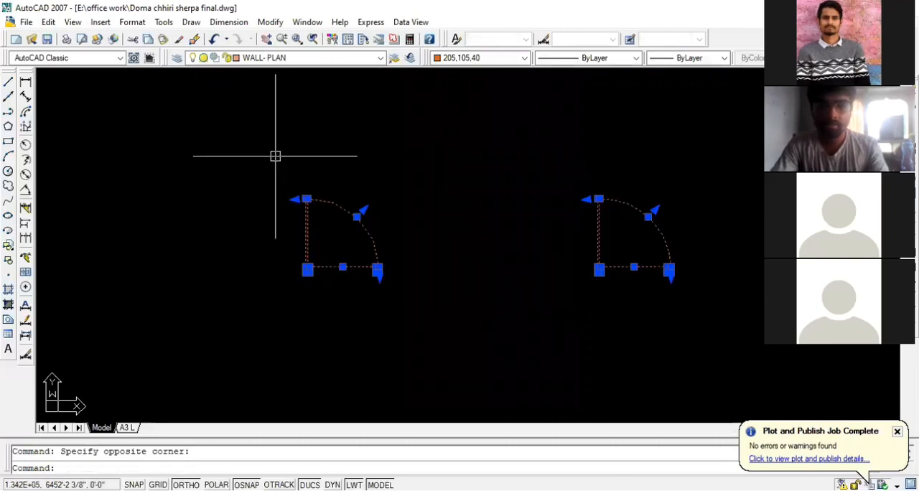
click(380, 58)
key(d)
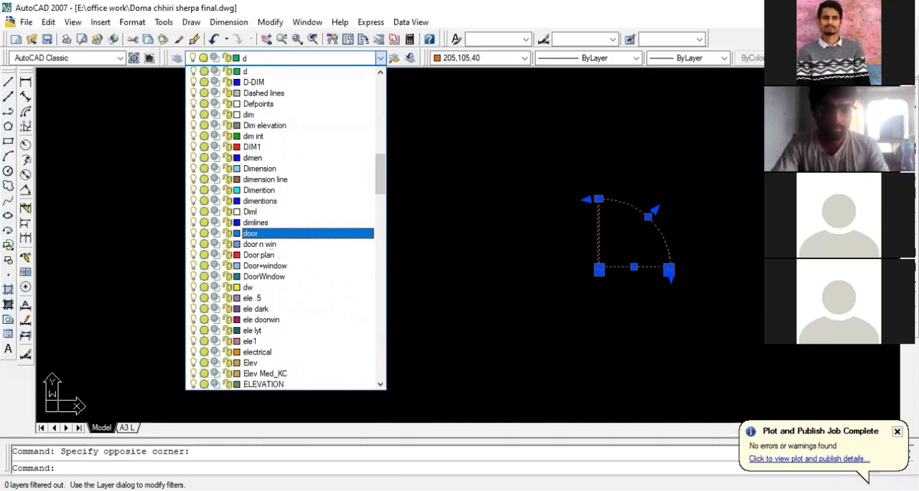
click(287, 233)
key(Escape)
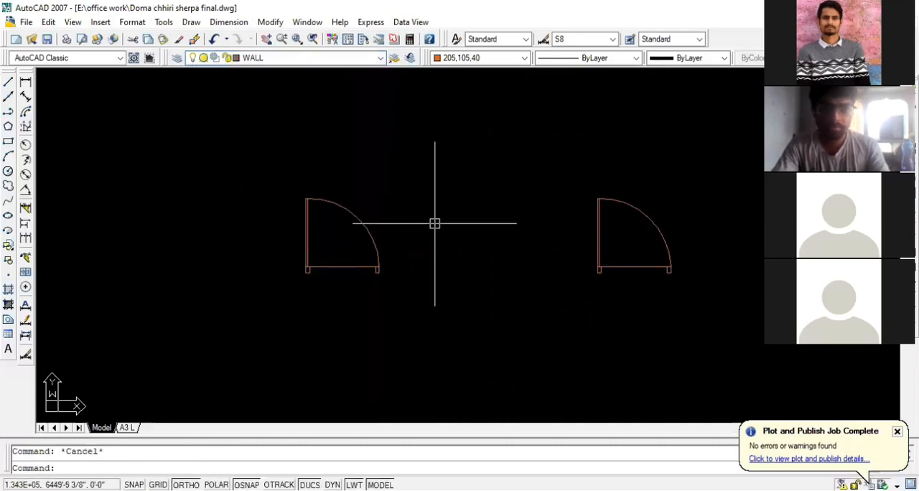
Convert the left door symbol's jambs, leaf, line and arc into a block named d3.5'
click(429, 294)
click(304, 191)
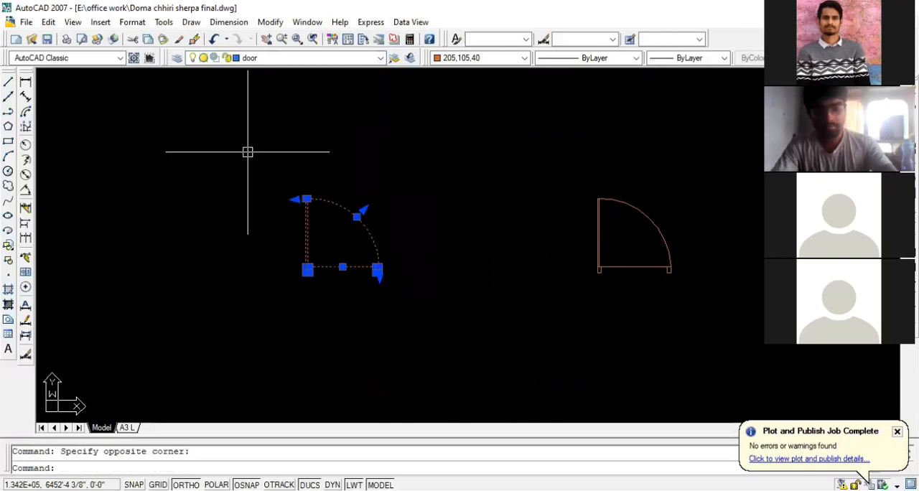
text(b)
key(Return)
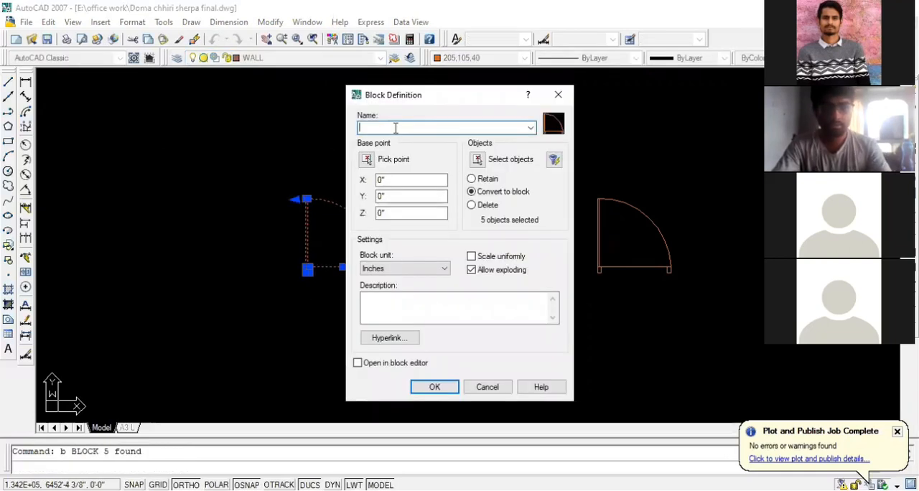
text(d3.5)
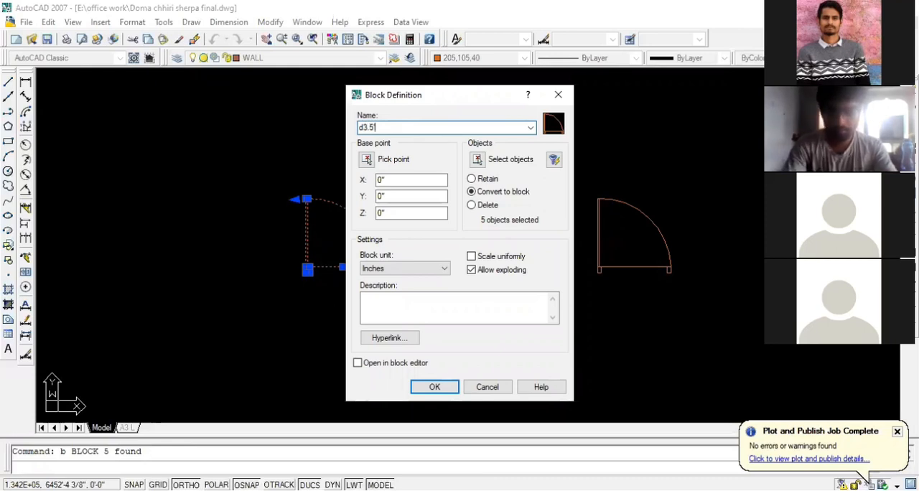
text(')
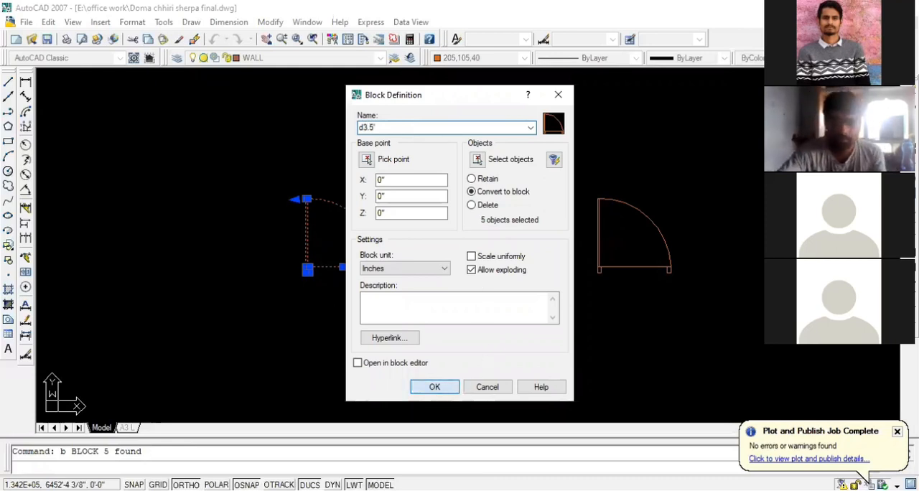
key(Return)
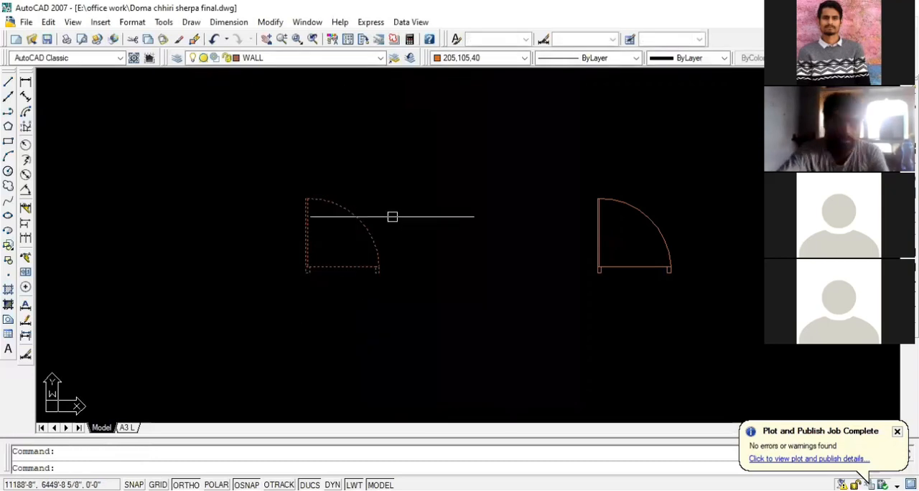
Examine the left door up close and from further out, checking whether it selects as a single block
scroll(345, 242, up, 3)
scroll(359, 249, down, 3)
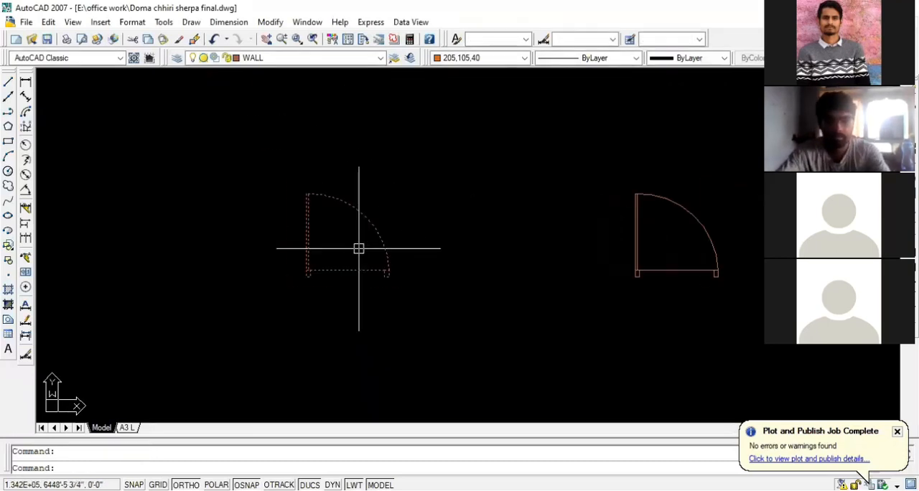
scroll(362, 252, up, 3)
scroll(362, 252, down, 1)
key(Escape)
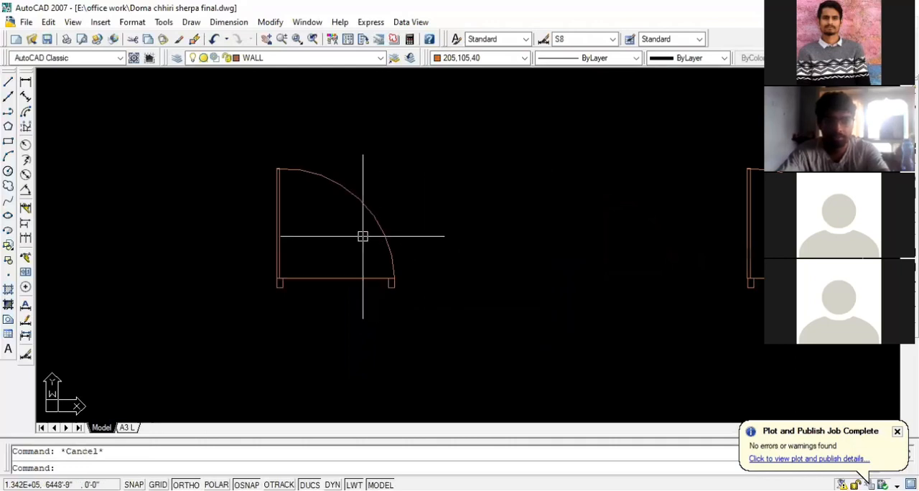
click(386, 231)
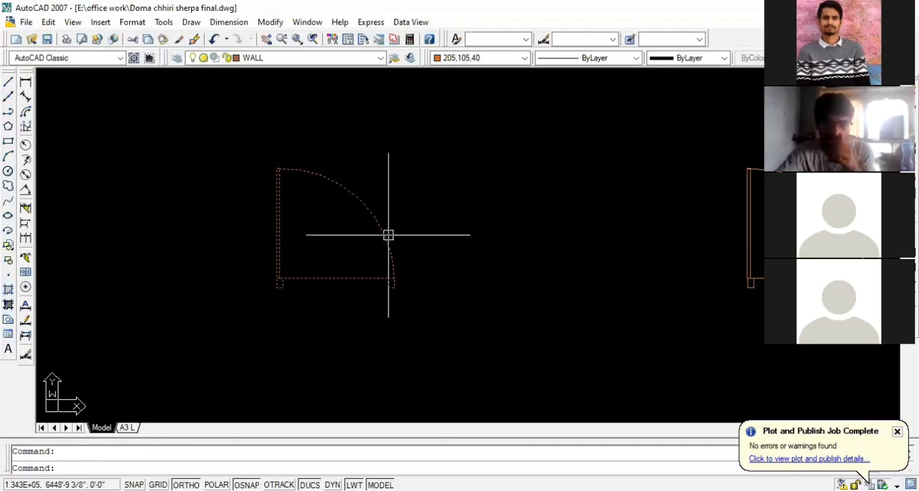
scroll(524, 236, down, 1)
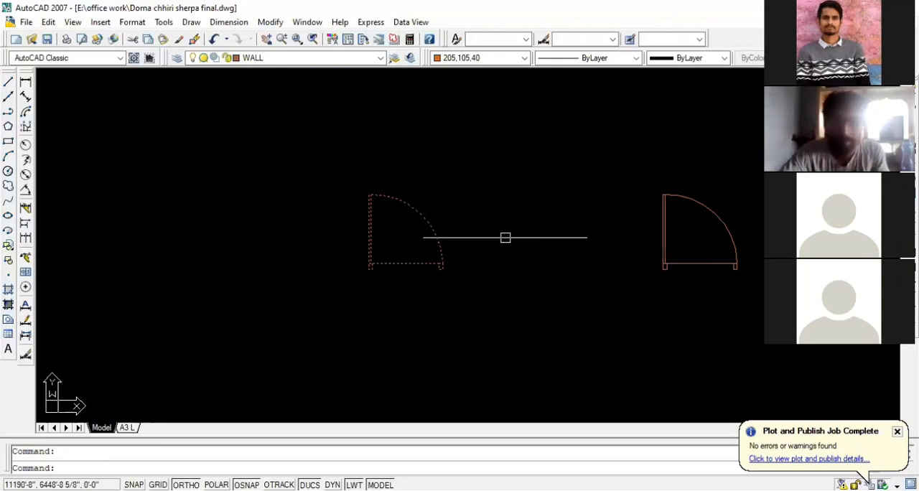
scroll(337, 227, down, 1)
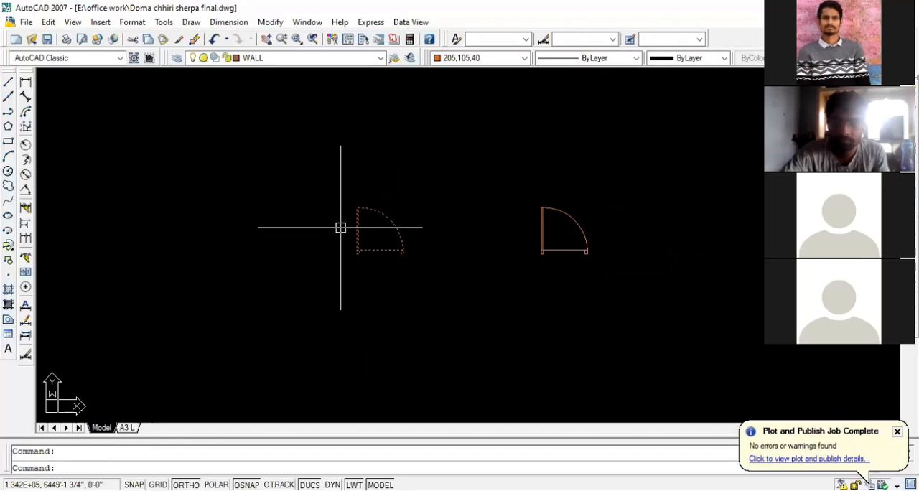
scroll(352, 228, up, 1)
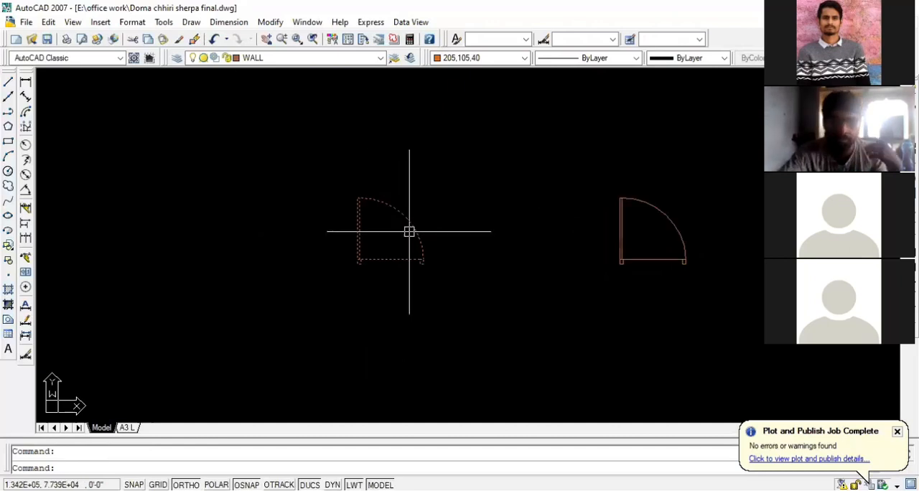
scroll(409, 237, up, 1)
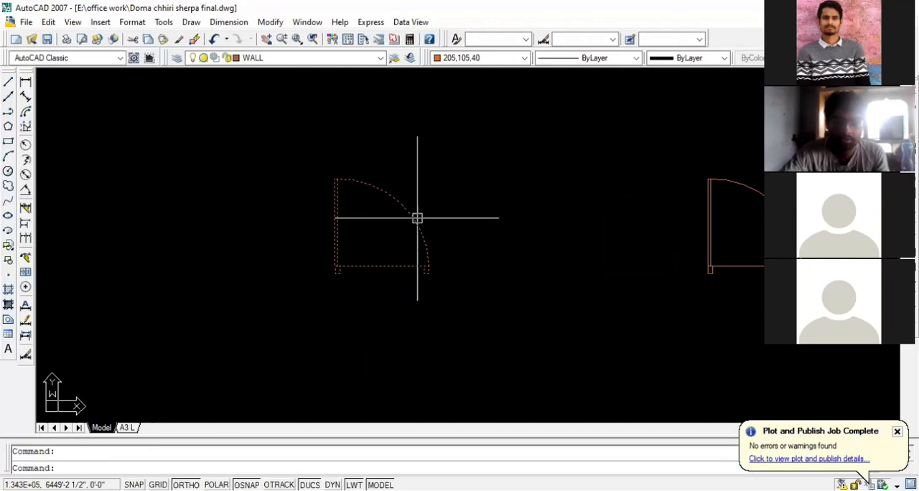
scroll(417, 218, down, 2)
key(Escape)
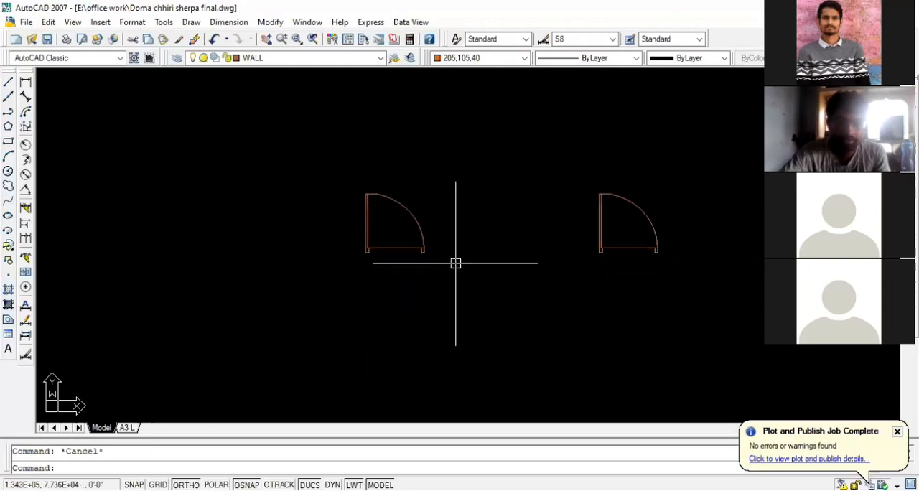
Undo the left door's block creation and check its swing arc as a separate object
key(ctrl+z)
key(ctrl+z)
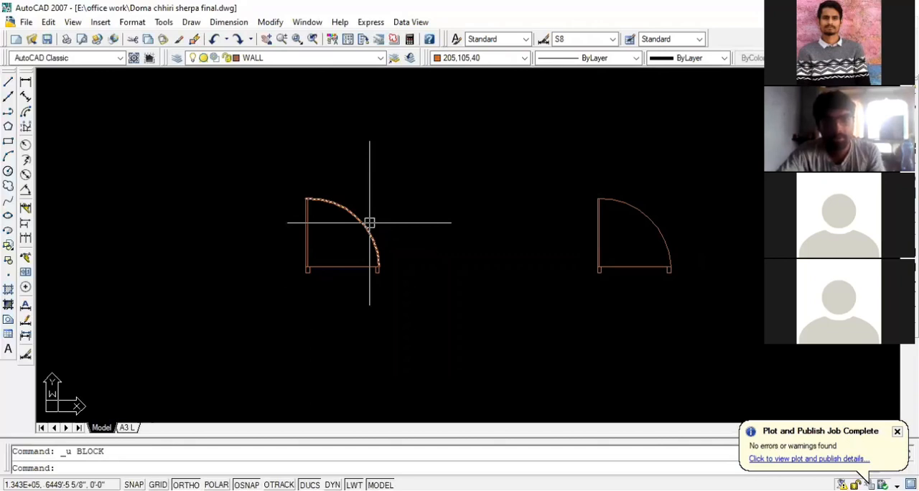
click(369, 222)
key(Escape)
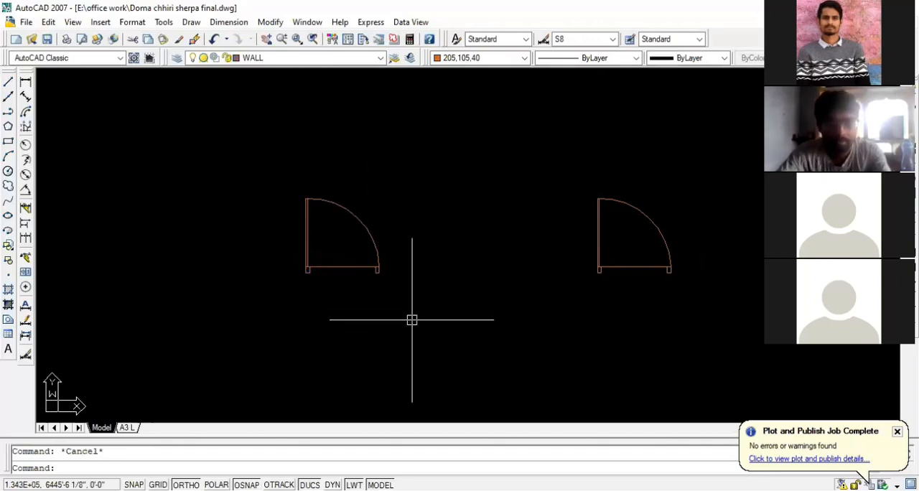
Convert all objects of the left door symbol into a block named d3' and check that it selects as one object
click(412, 319)
click(282, 166)
text(b)
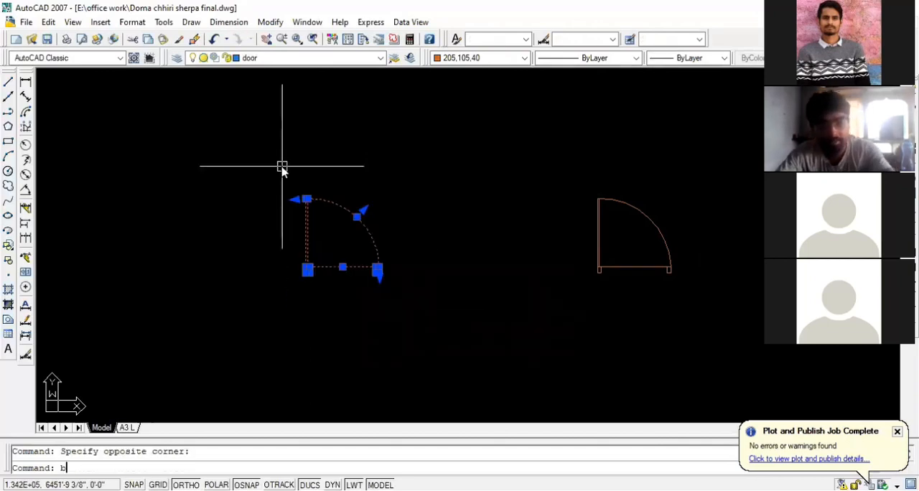
key(Return)
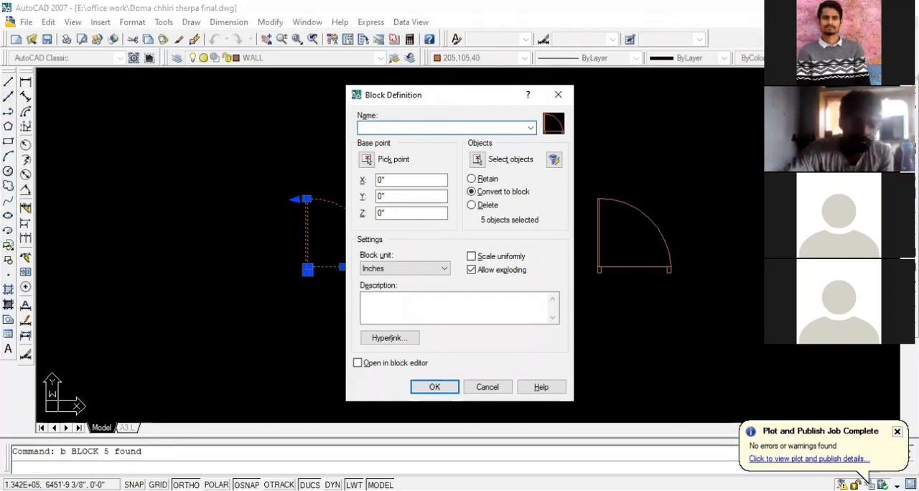
text(d)
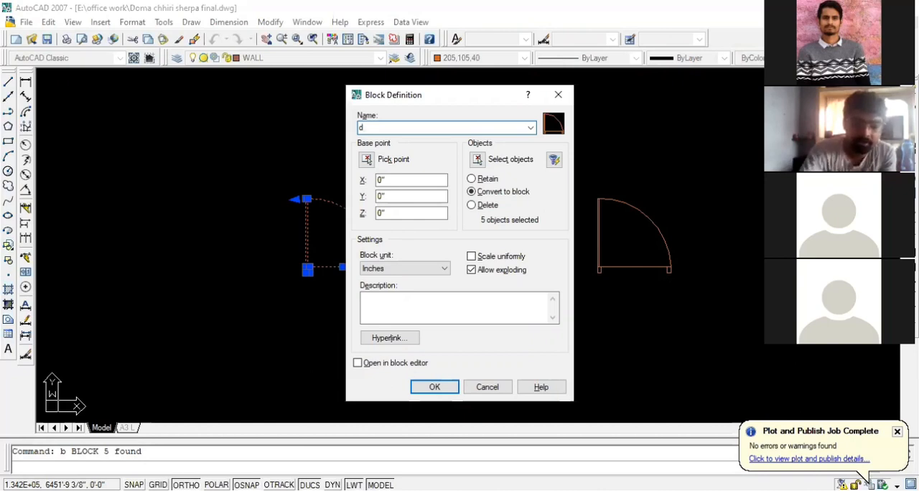
text(3)
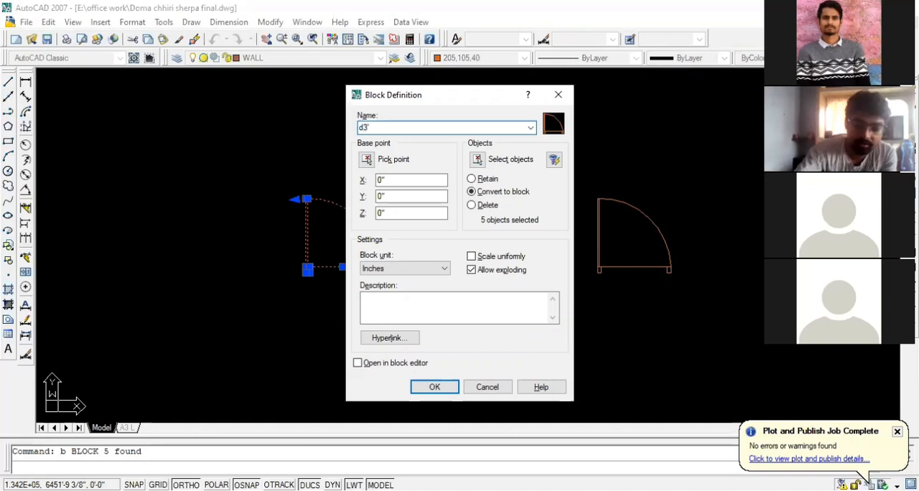
key(Return)
click(365, 224)
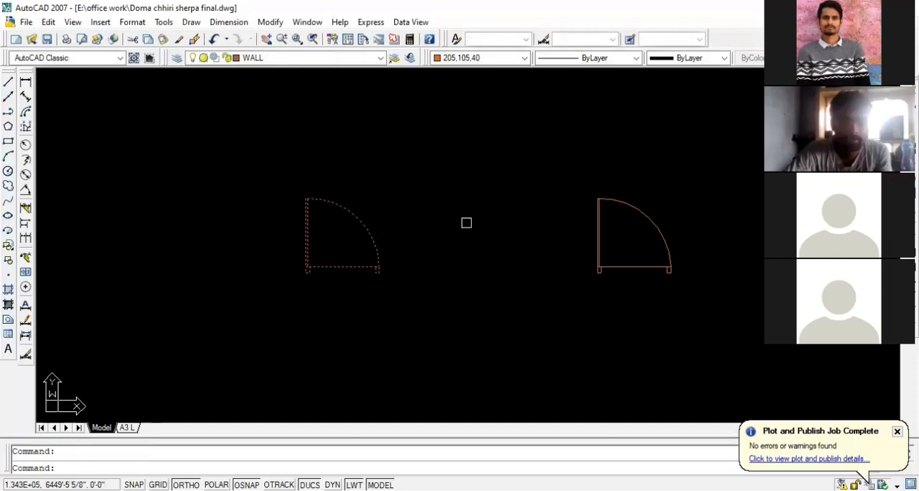
click(472, 222)
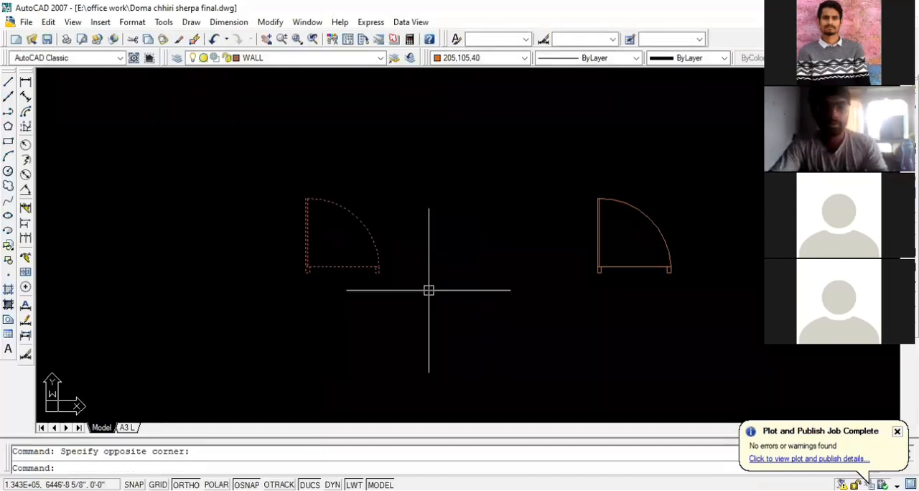
key(Escape)
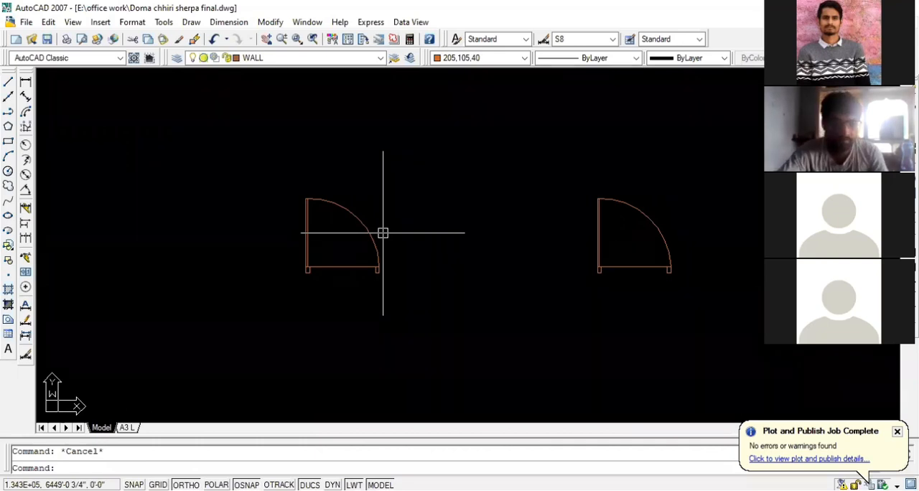
Check by selecting whether the right door's parts are separate objects and the left door is a single block
click(626, 232)
click(574, 253)
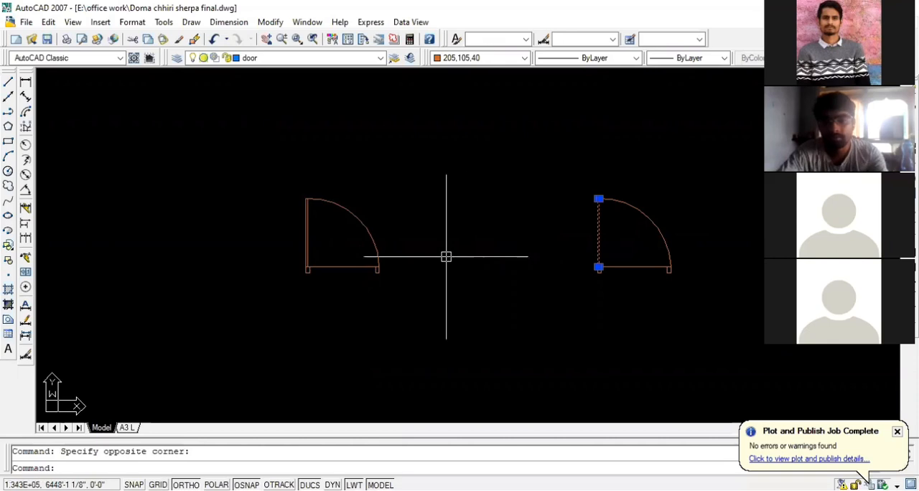
key(Escape)
click(659, 266)
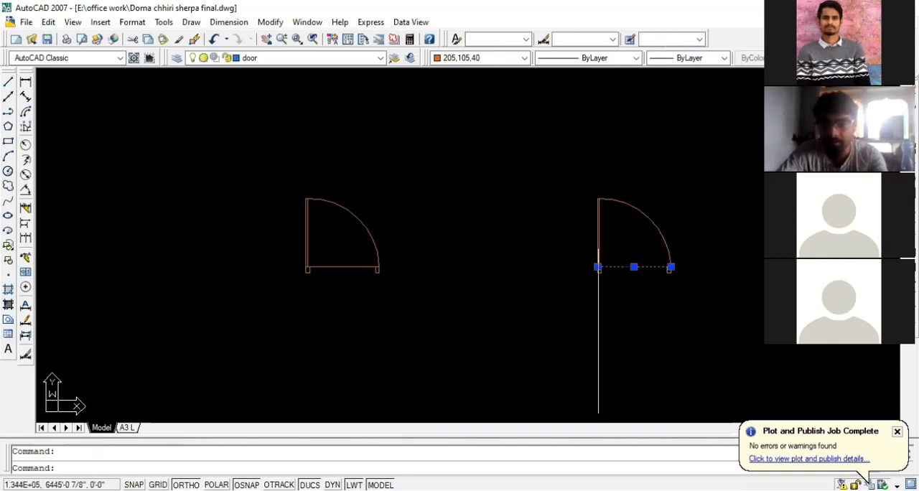
click(653, 219)
key(Escape)
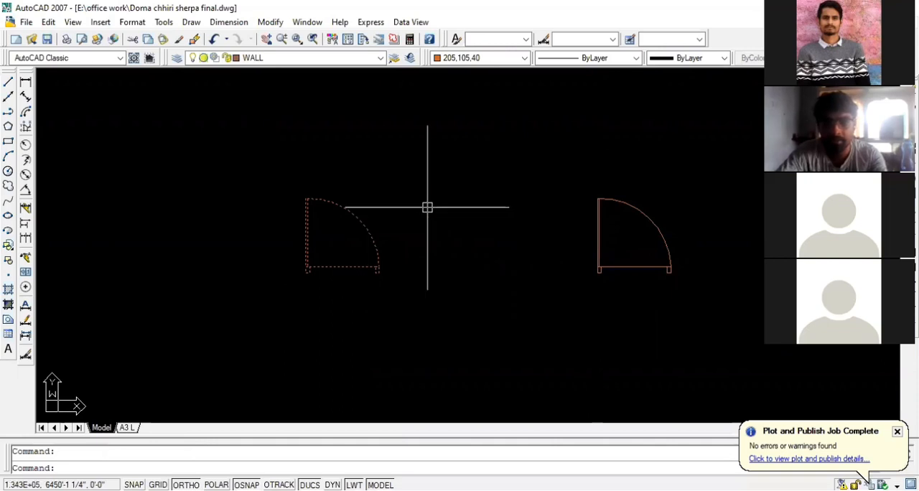
key(Escape)
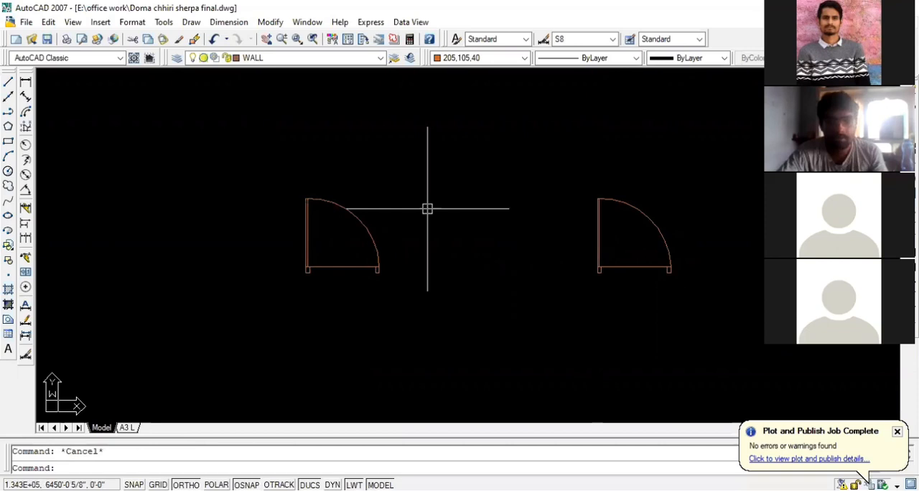
Insert the Dining Table 02 block on-screen beside the left door at scale 1 and rotation 0, and erase it again
click(101, 22)
click(101, 36)
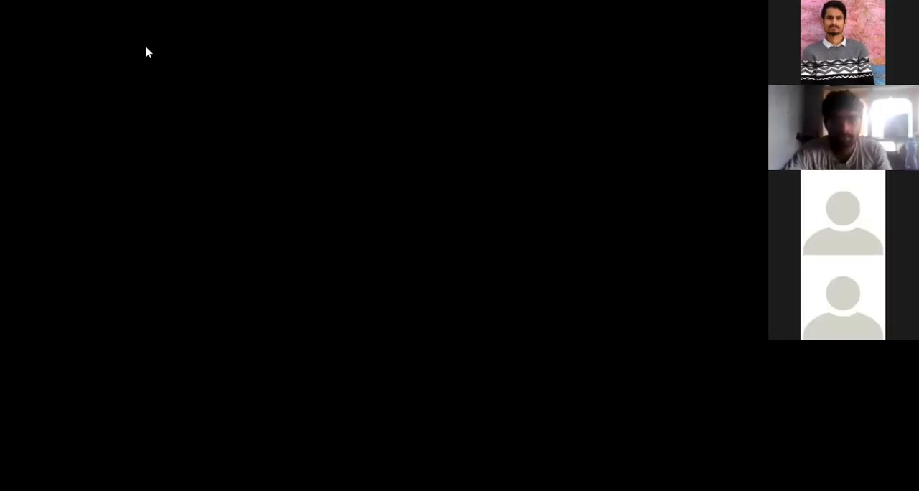
click(461, 178)
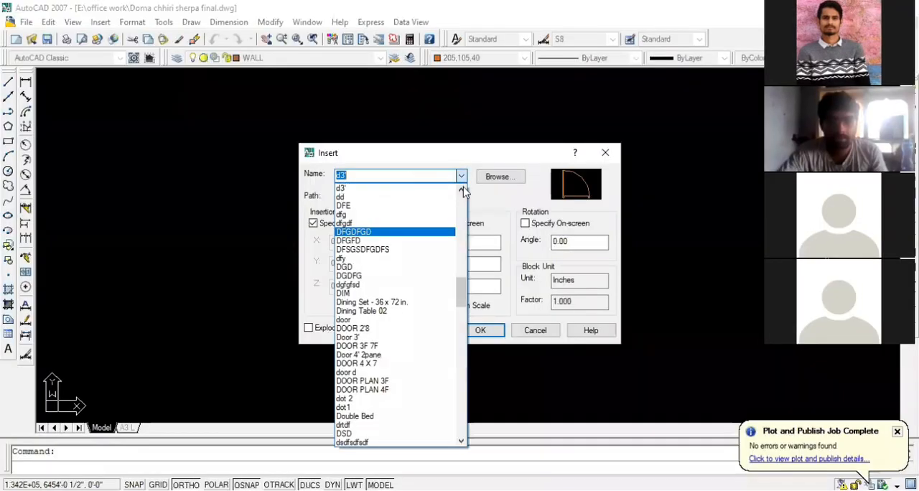
scroll(381, 253, down, 2)
click(410, 257)
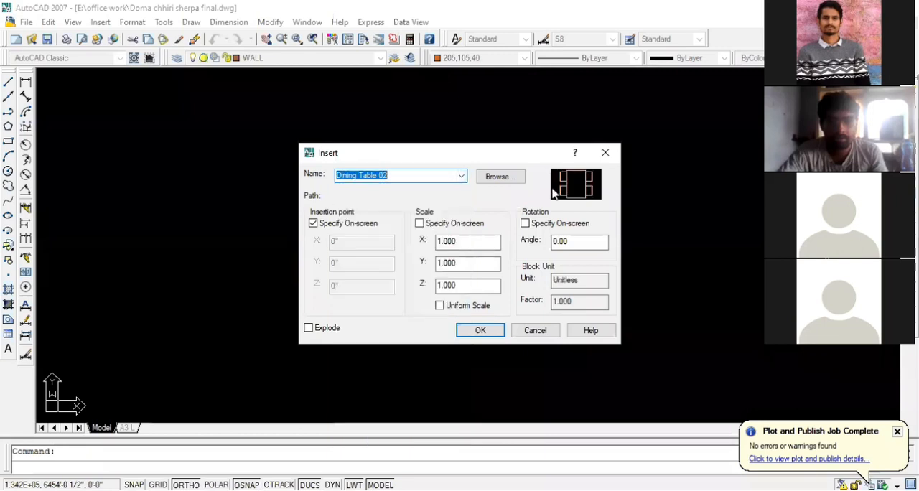
click(481, 331)
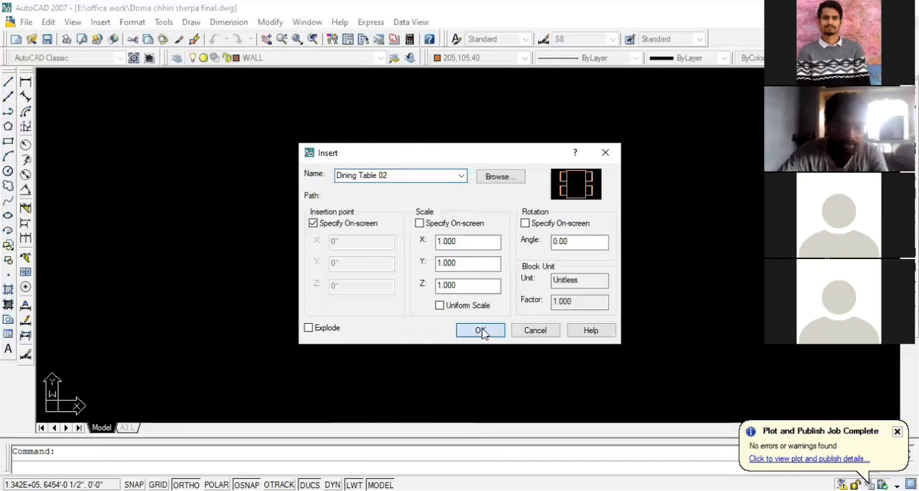
click(481, 331)
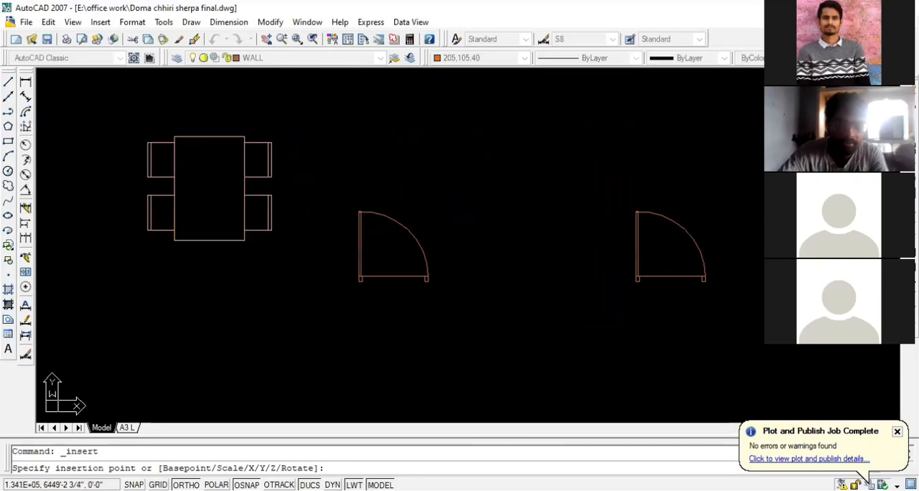
click(175, 241)
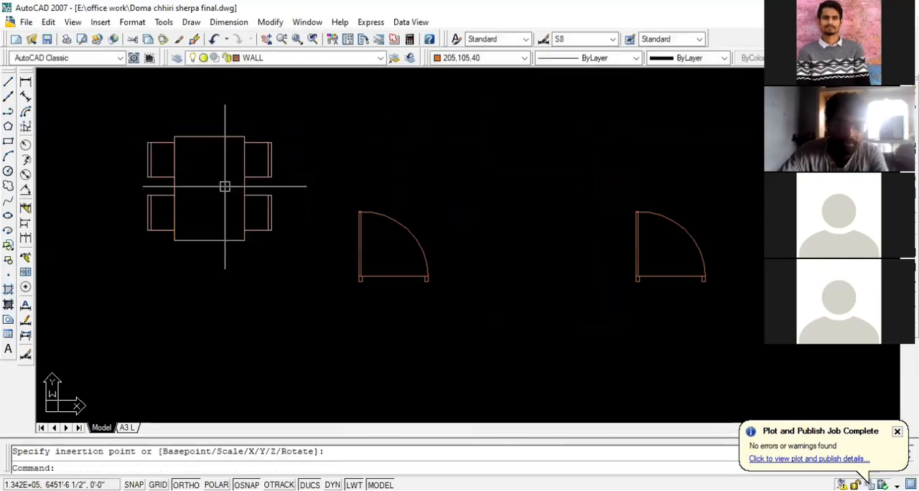
click(244, 191)
key(Delete)
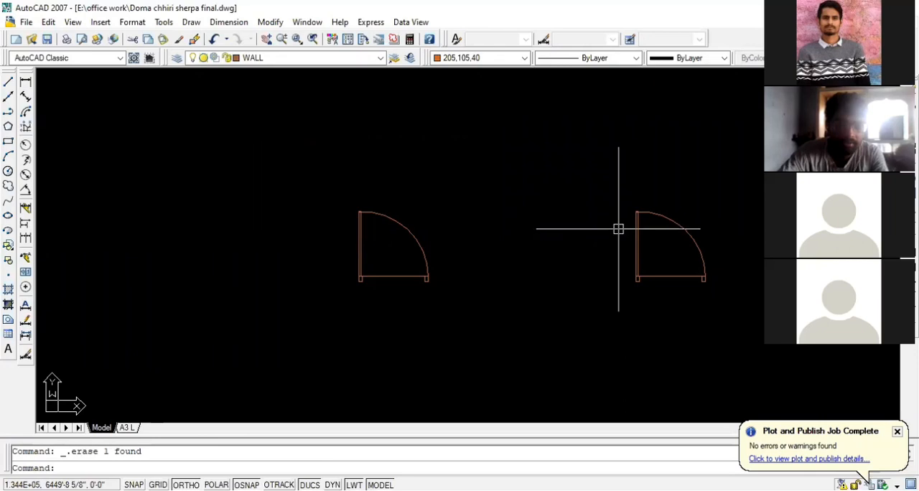
Measure the right door's overall width between its outer jamb corners with a linear dimension, without placing the dimension
scroll(521, 228, down, 2)
middle_drag(648, 250, 538, 246)
scroll(538, 246, up, 1)
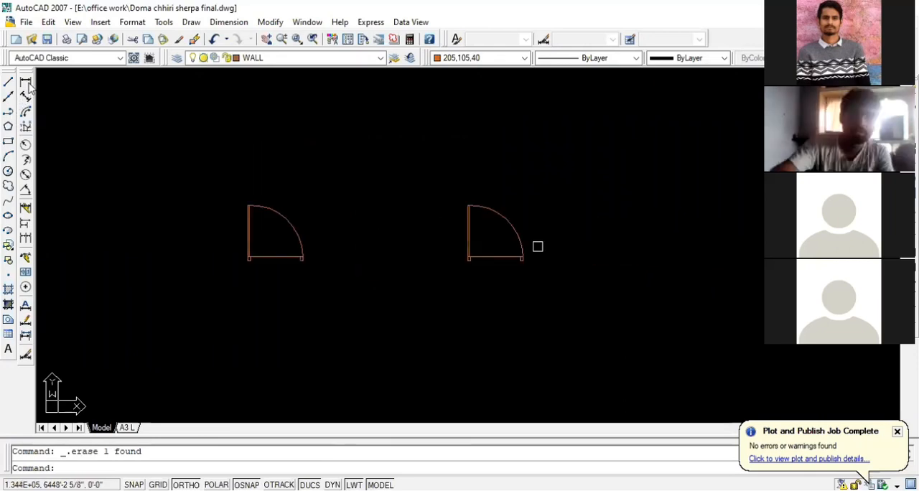
scroll(505, 253, up, 4)
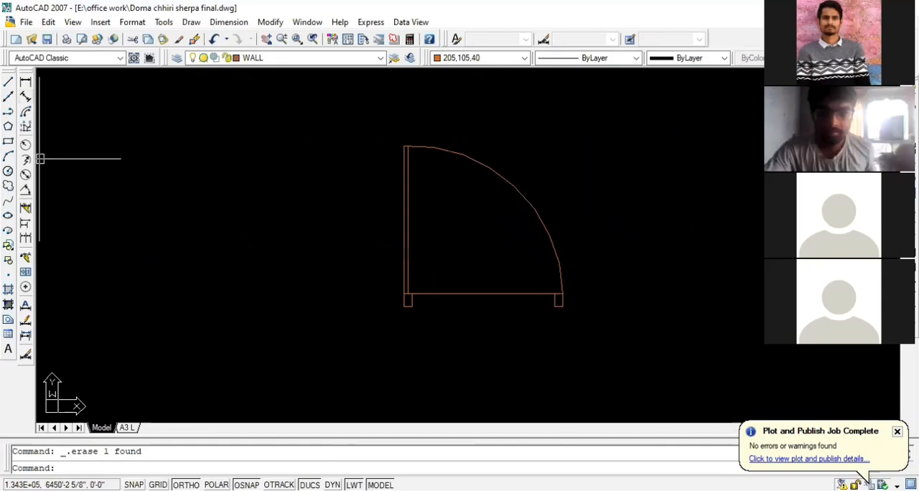
click(25, 81)
scroll(395, 295, up, 3)
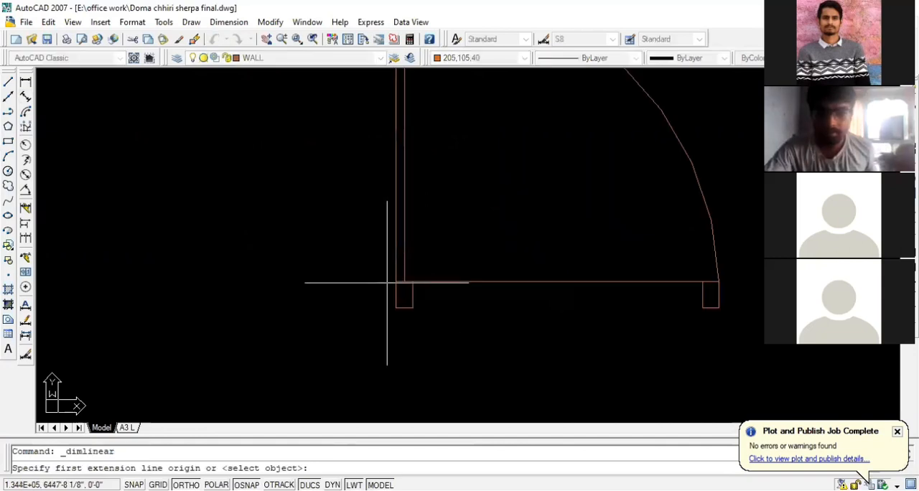
click(395, 282)
scroll(395, 283, down, 2)
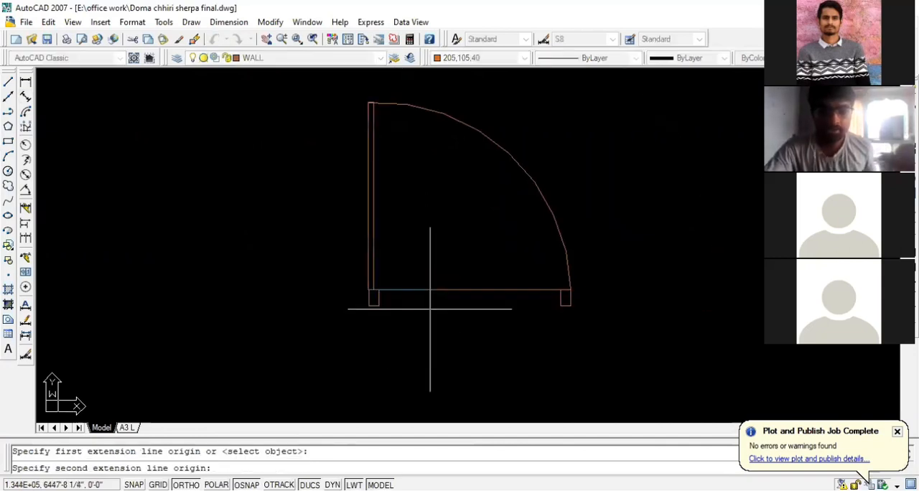
scroll(605, 294, up, 4)
click(605, 294)
scroll(626, 298, down, 6)
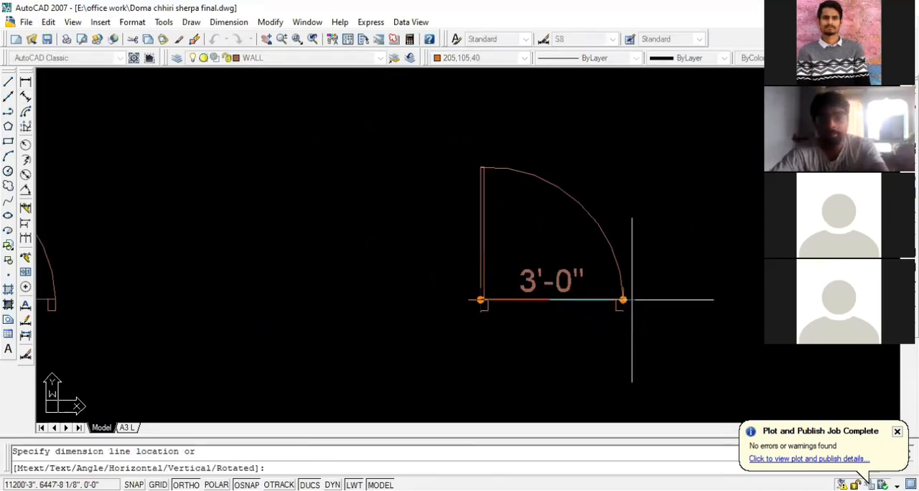
key(Escape)
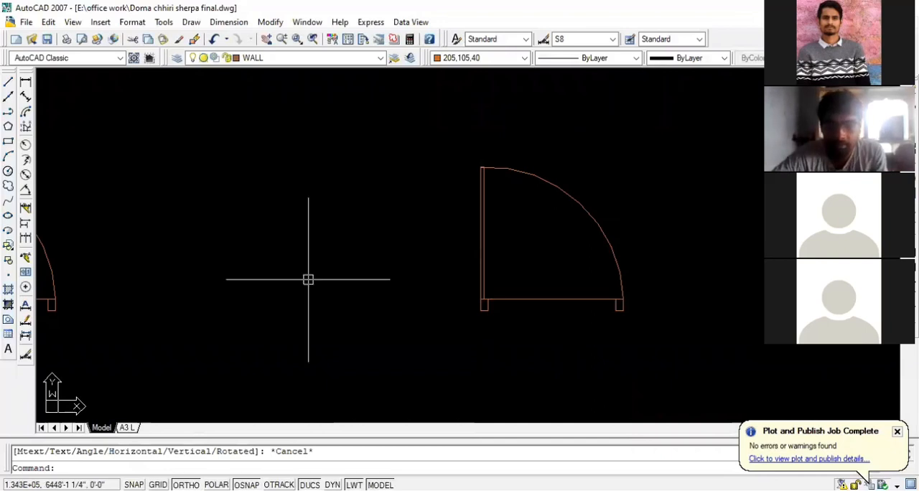
Examine the right door by selecting all of its parts together, and clear the selection
scroll(308, 279, down, 2)
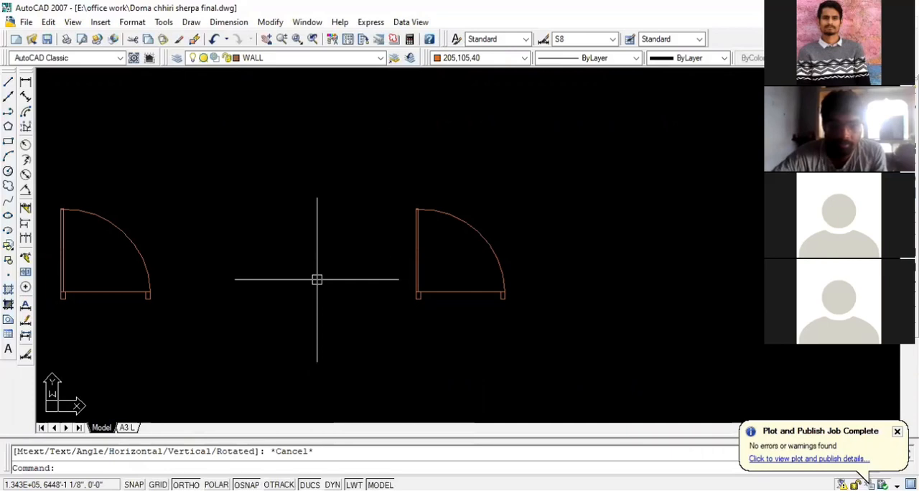
click(537, 305)
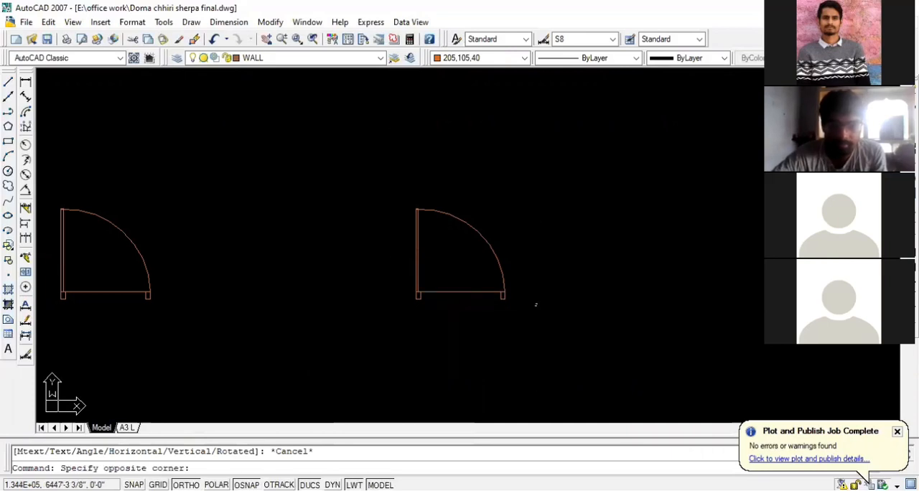
click(536, 306)
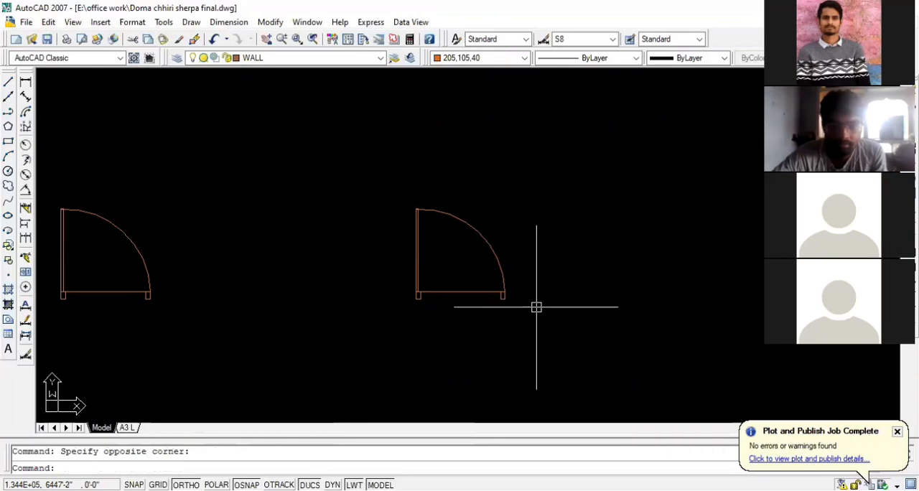
scroll(547, 321, down, 2)
click(548, 321)
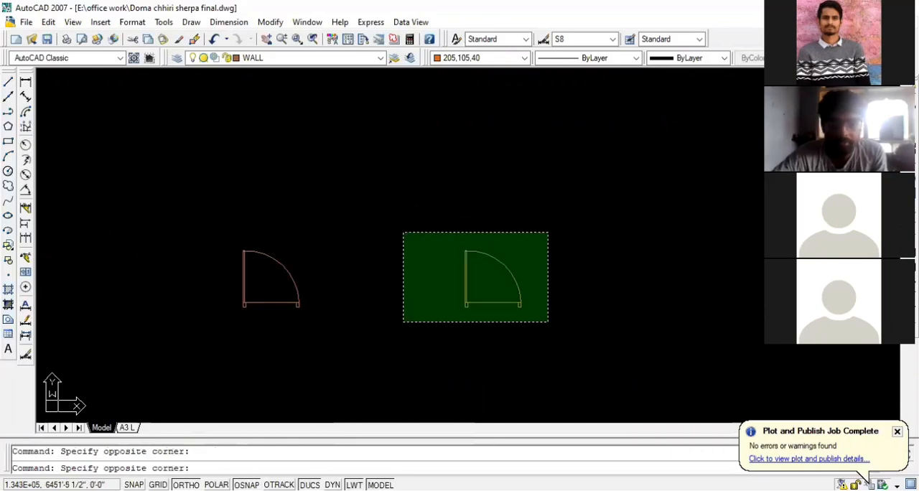
click(404, 233)
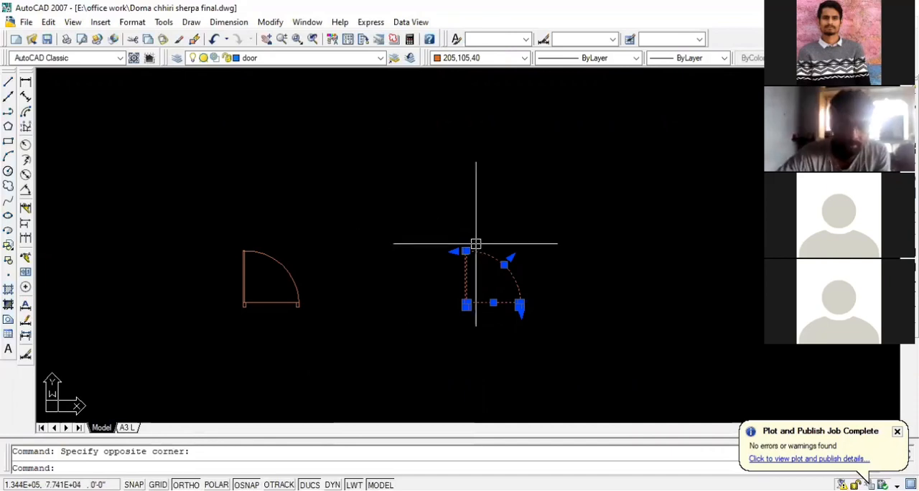
key(Escape)
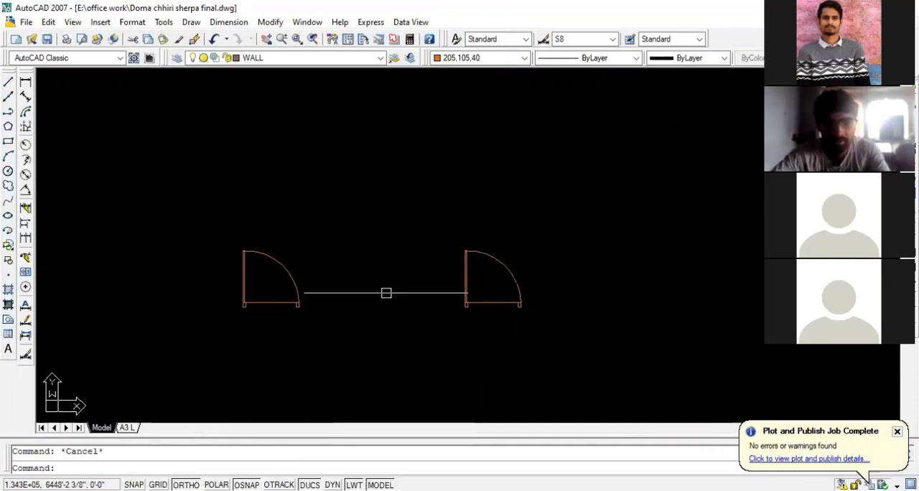
Erase all separate objects of the right door symbol
click(386, 293)
click(437, 199)
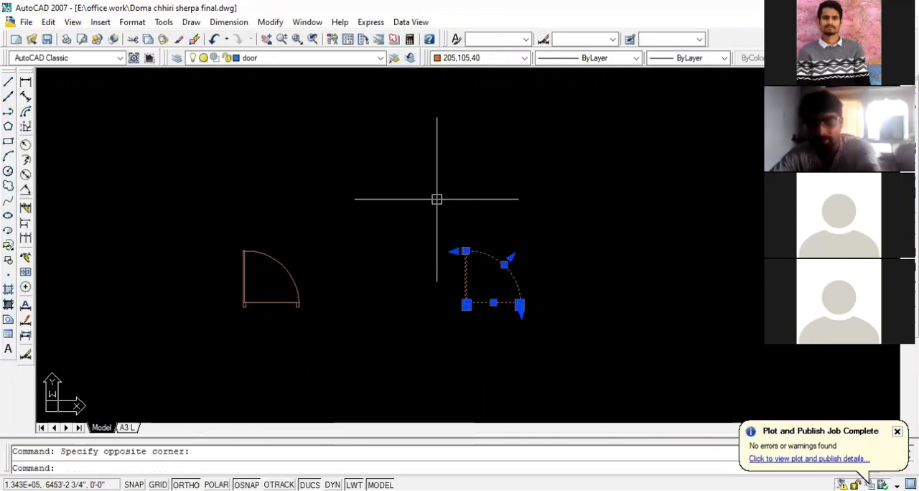
key(Delete)
Copy the left door block horizontally into the empty area where the right door stood, using its jamb-side corner as base point
click(354, 320)
click(293, 243)
text(co)
key(Return)
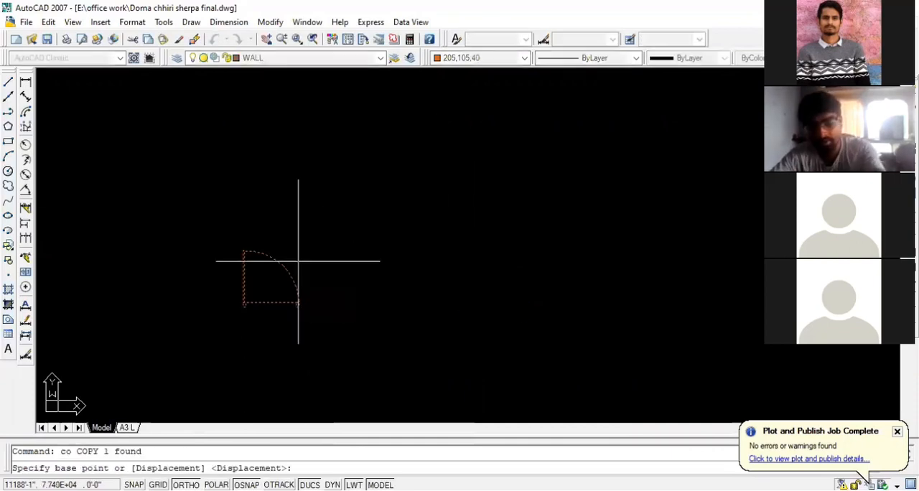
click(298, 303)
click(548, 300)
key(Escape)
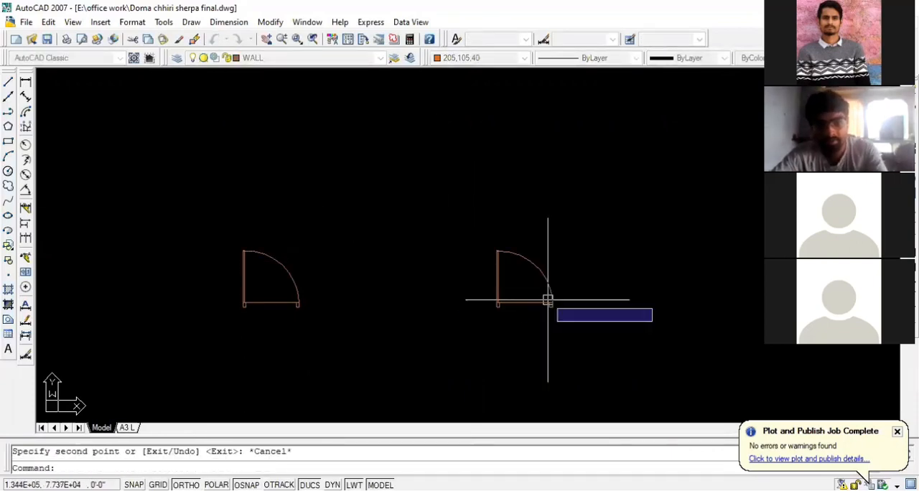
Scale the copied door block by a factor of 0.75 about the outer hinge corner of its leaf
scroll(560, 325, up, 3)
click(562, 324)
click(400, 148)
text(sc)
key(Return)
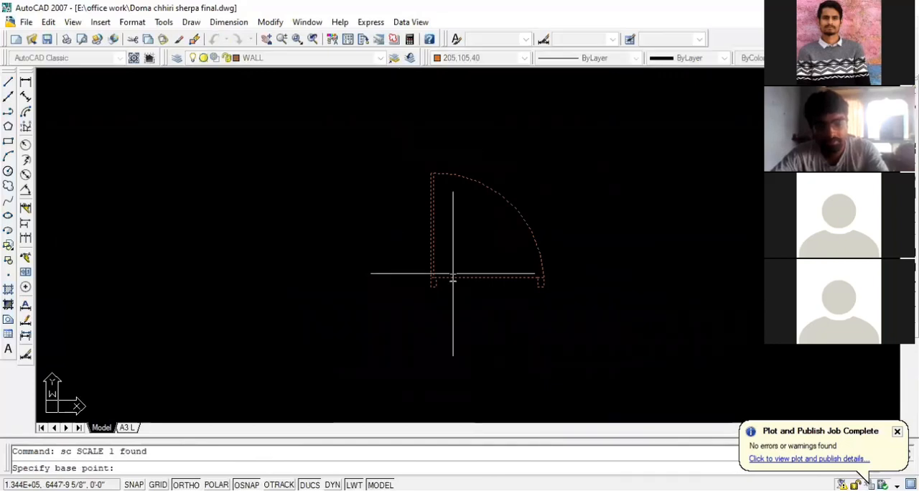
scroll(453, 278, up, 3)
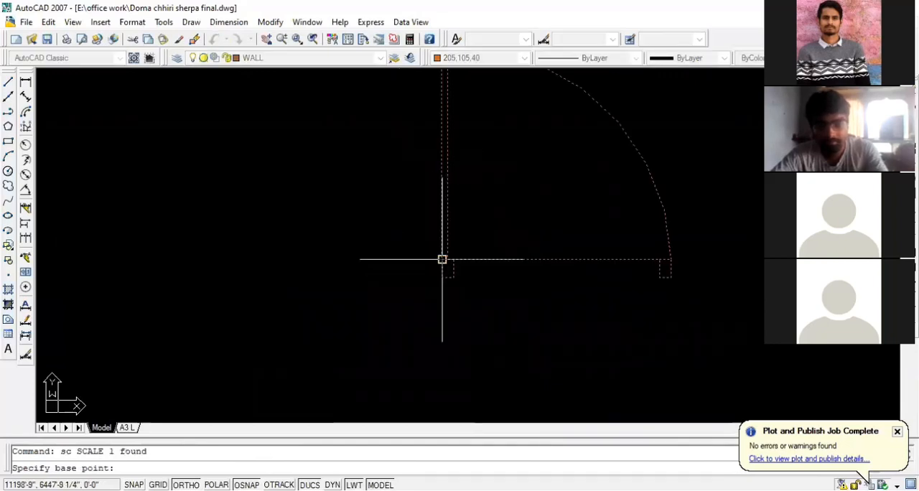
click(441, 259)
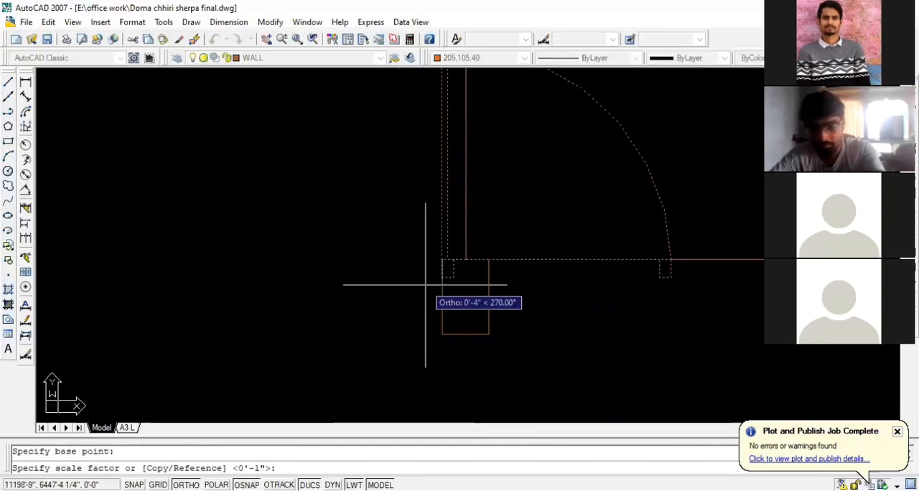
text(0.75)
key(Return)
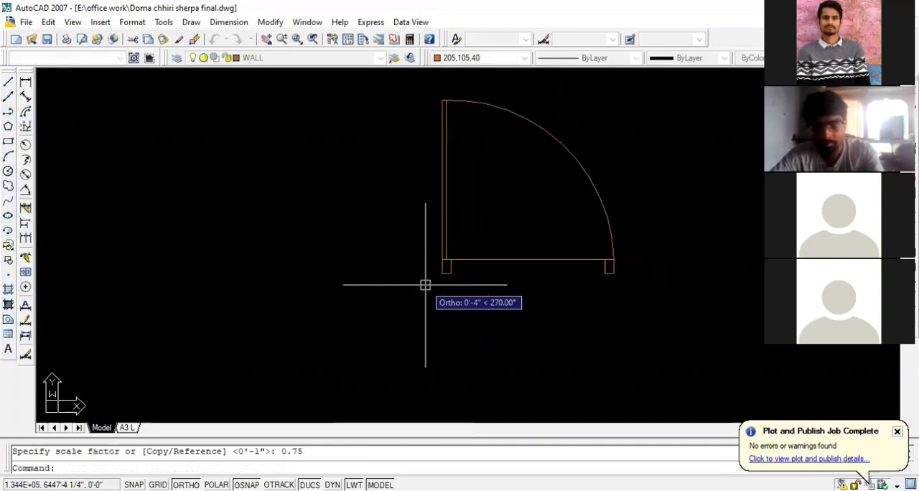
Measure the scaled door's width between its jambs with an aligned dimension, without placing the dimension
click(26, 96)
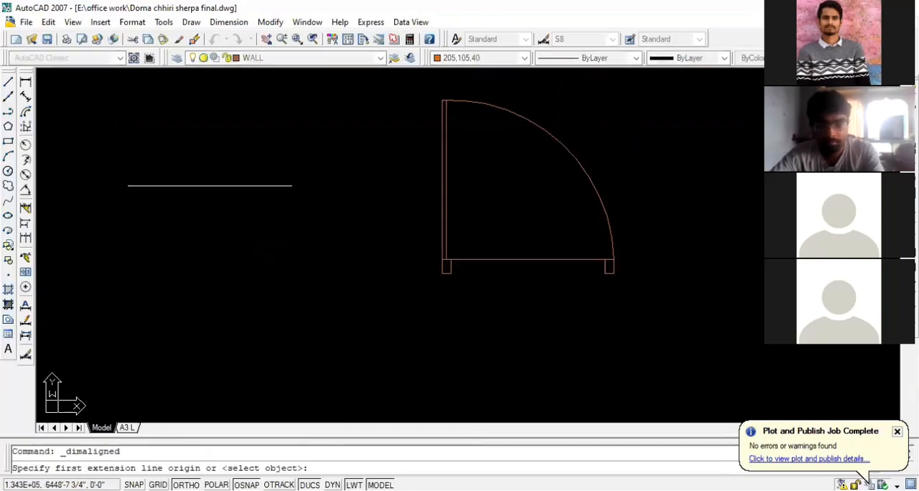
click(451, 273)
click(606, 273)
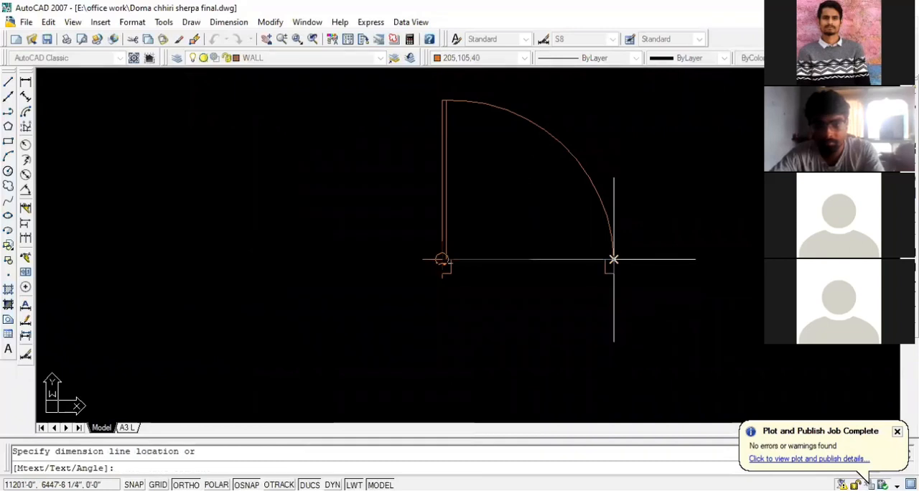
key(Escape)
Undo the scaling of the copied door block
scroll(546, 244, down, 2)
scroll(566, 277, down, 1)
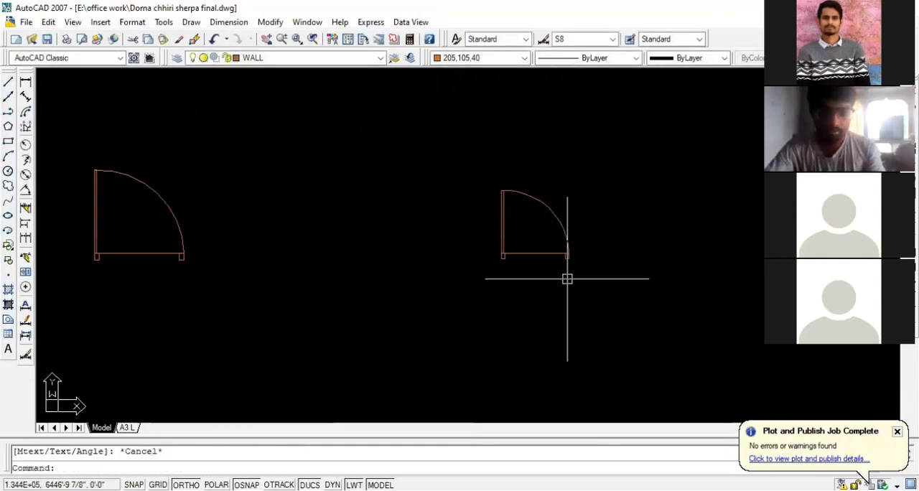
key(ctrl+z)
key(ctrl+z)
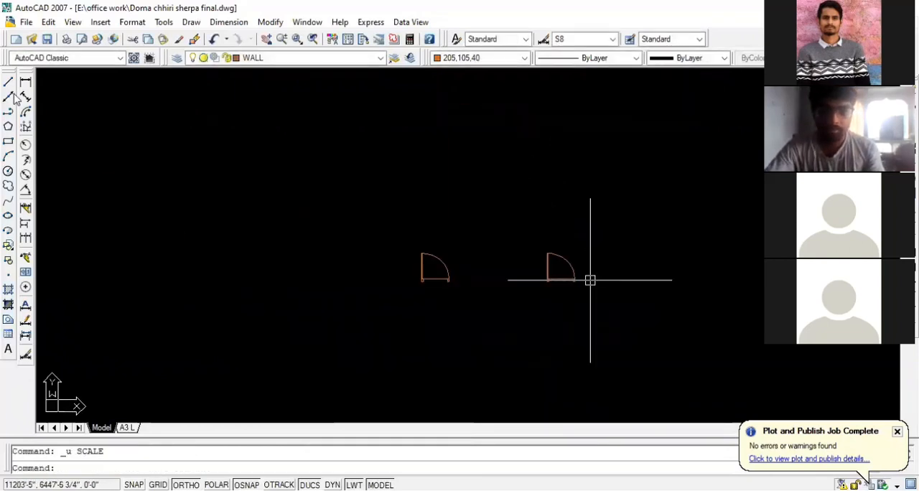
Measure the copied door's overall width between the outer jamb edges with an aligned dimension, without placing the dimension
scroll(589, 277, up, 3)
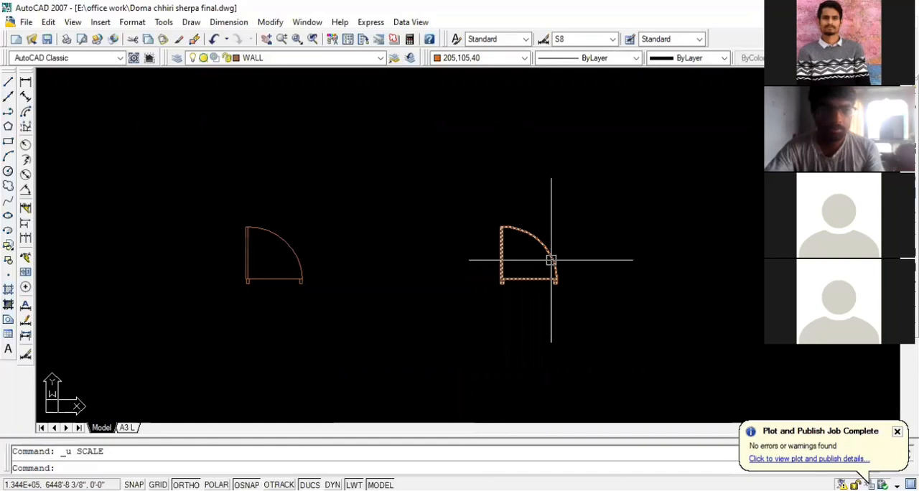
click(25, 96)
scroll(464, 287, up, 2)
scroll(538, 256, up, 3)
click(555, 243)
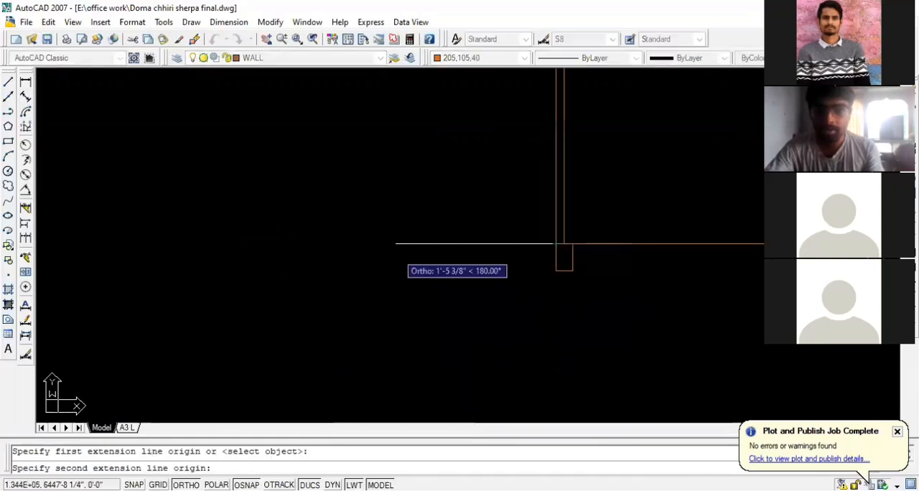
scroll(390, 256, down, 3)
scroll(493, 250, up, 3)
click(499, 269)
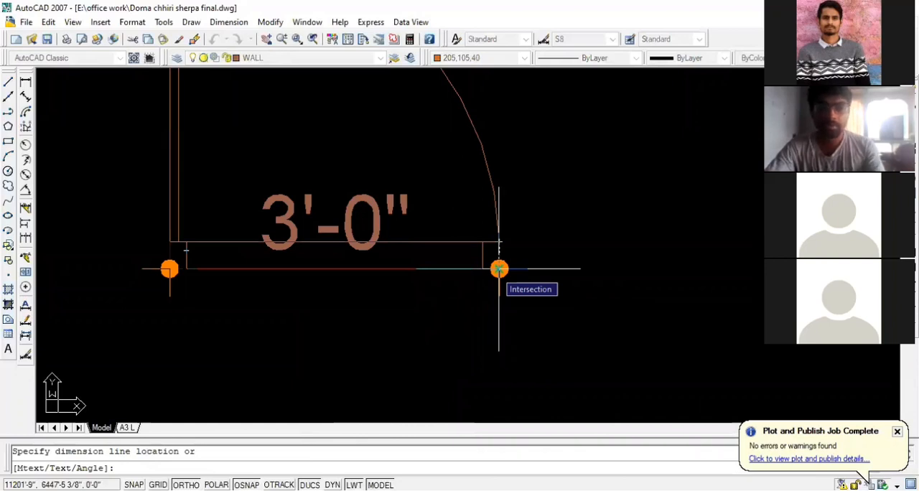
key(Escape)
scroll(574, 270, down, 3)
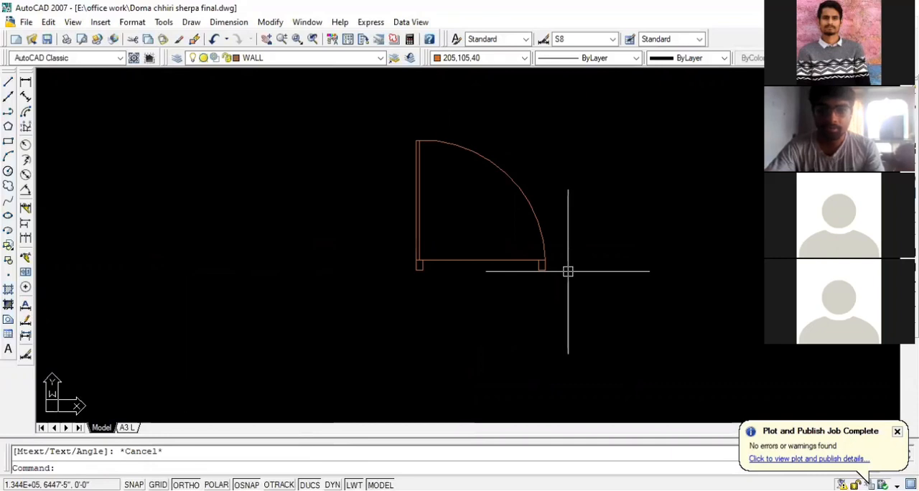
scroll(563, 245, down, 2)
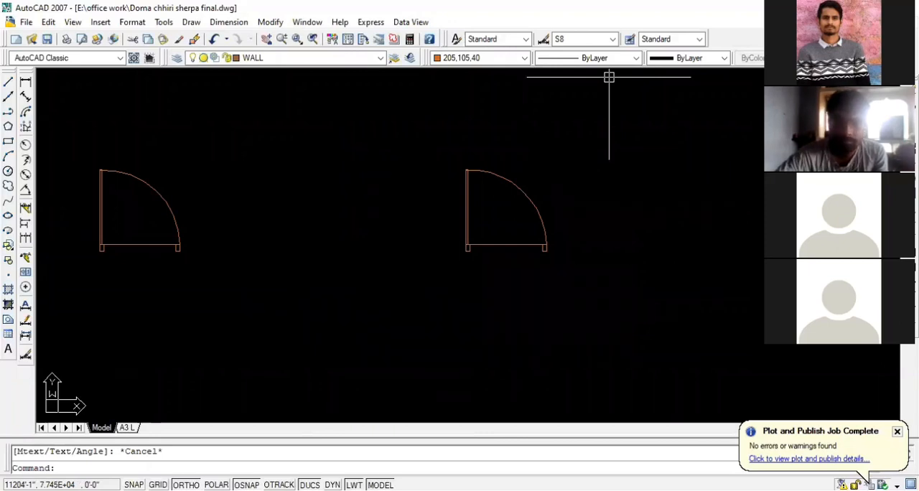
Scale the copied door block by a factor of 0.8333333 about the lower outer corner of its hinge-side jamb
click(538, 207)
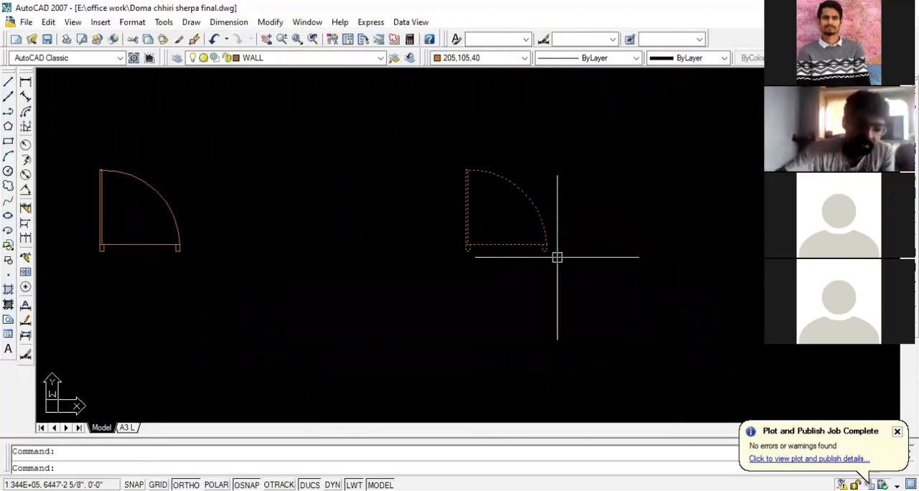
text(sc)
key(Return)
scroll(457, 252, up, 2)
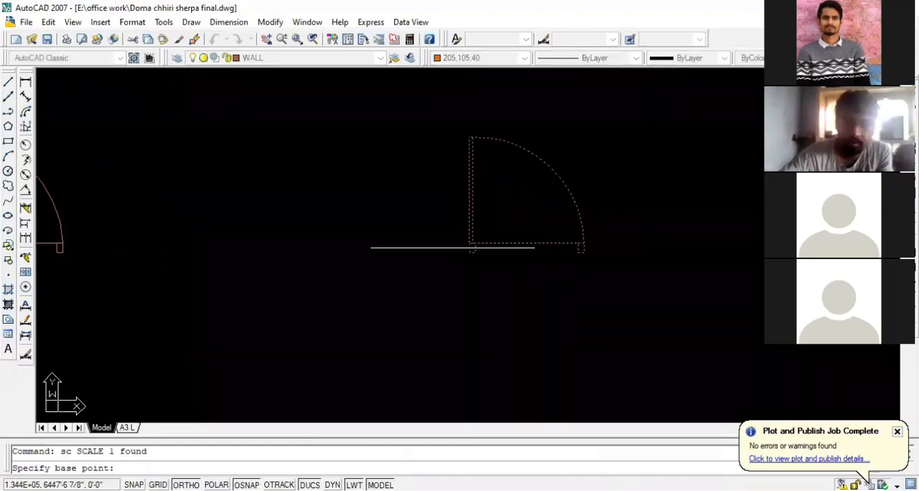
scroll(472, 248, up, 3)
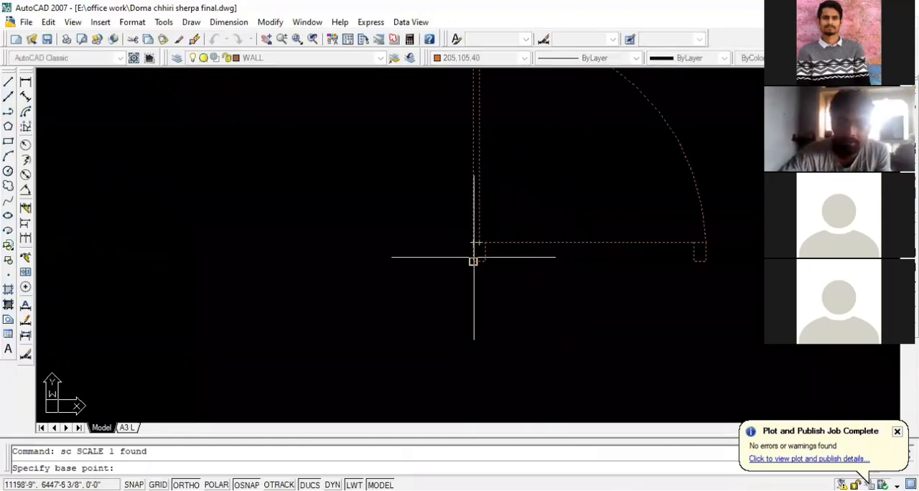
click(473, 262)
scroll(404, 298, down, 6)
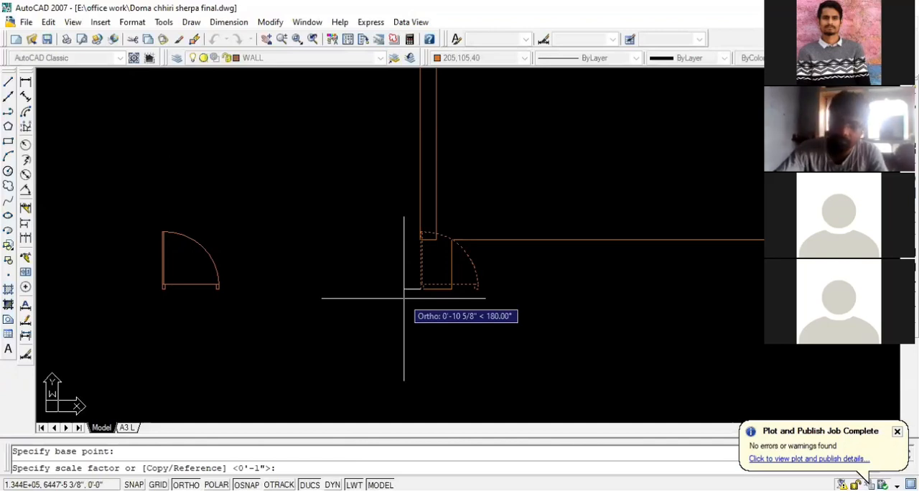
text(0)
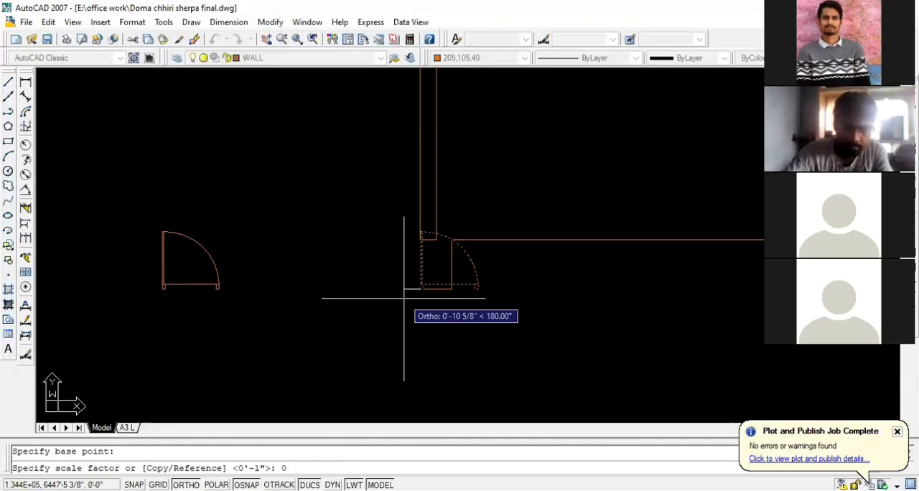
text(.8)
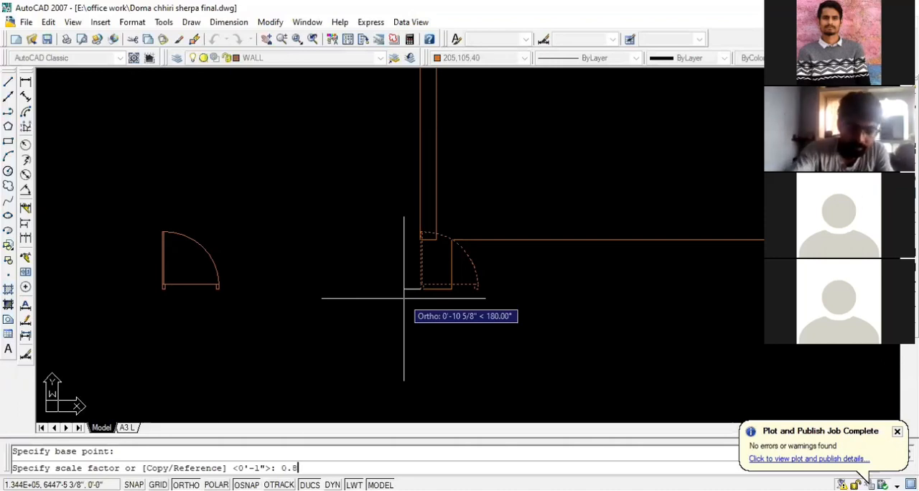
text(333333)
key(Return)
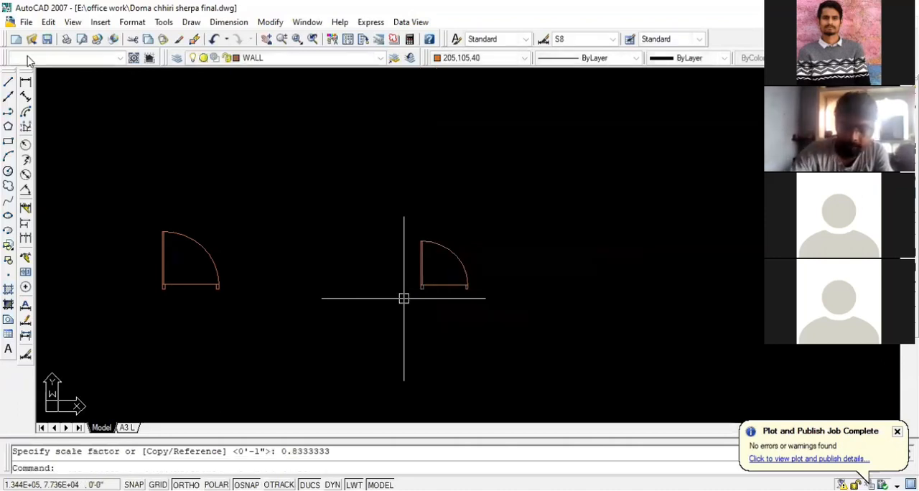
Measure the scaled door's overall width with a linear dimension between its outer jamb corners, without placing the dimension
scroll(457, 278, up, 6)
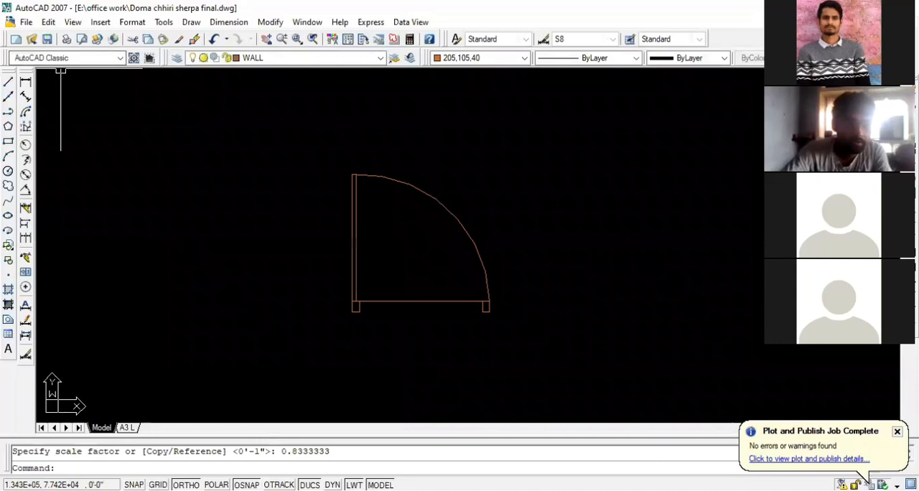
click(26, 82)
scroll(316, 309, up, 5)
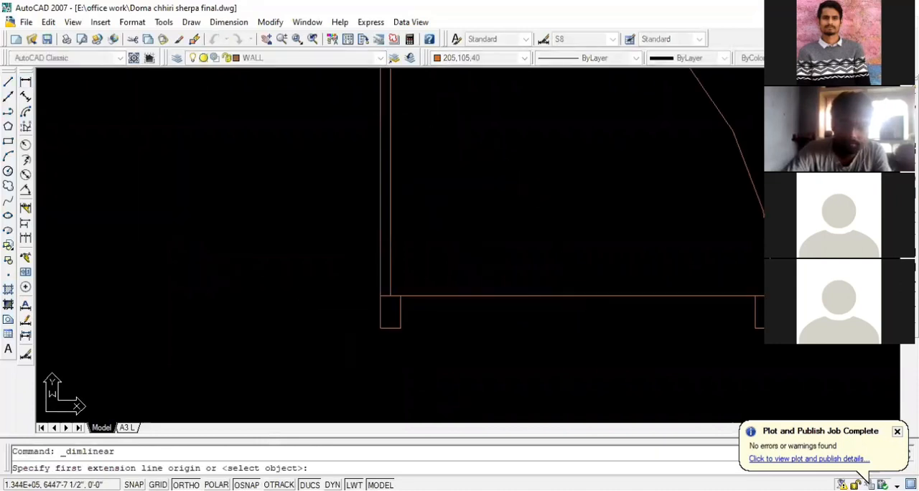
click(381, 295)
scroll(380, 295, down, 2)
scroll(611, 309, up, 2)
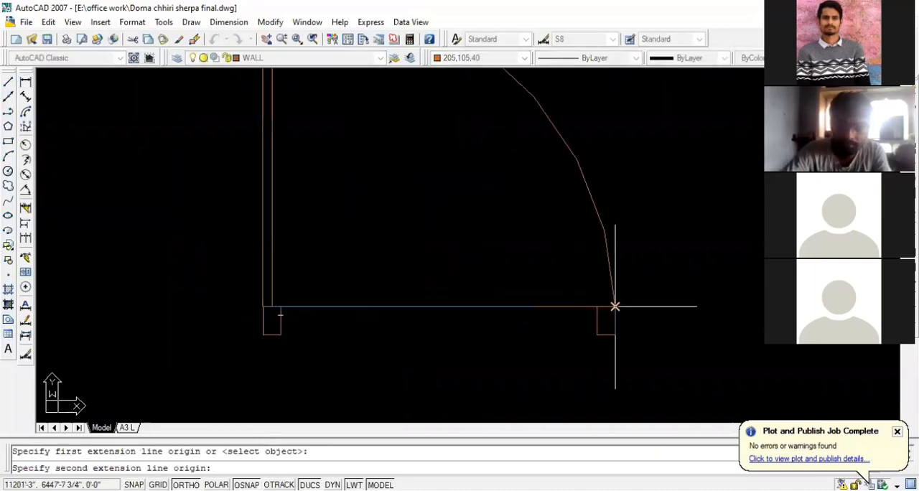
click(614, 306)
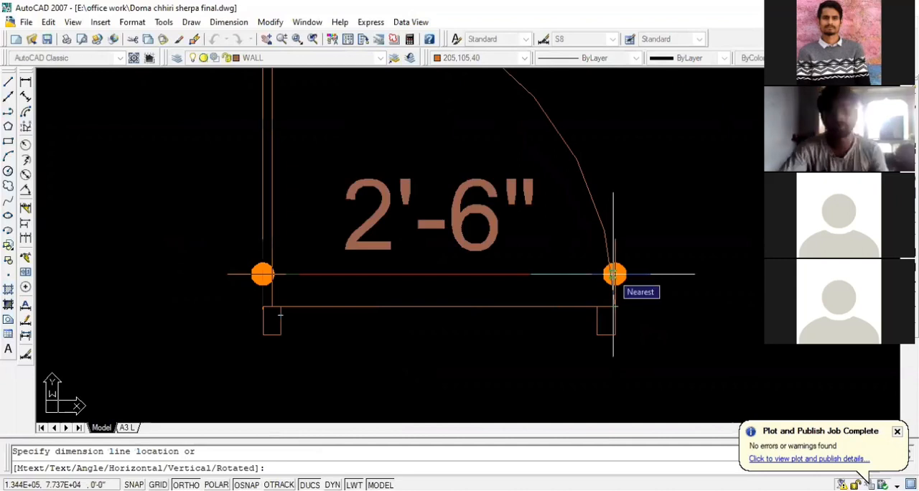
key(Escape)
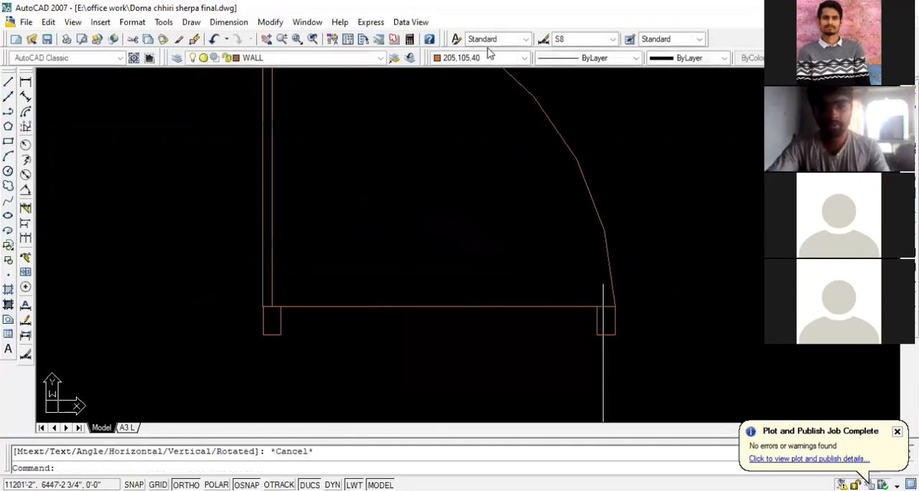
scroll(603, 365, down, 2)
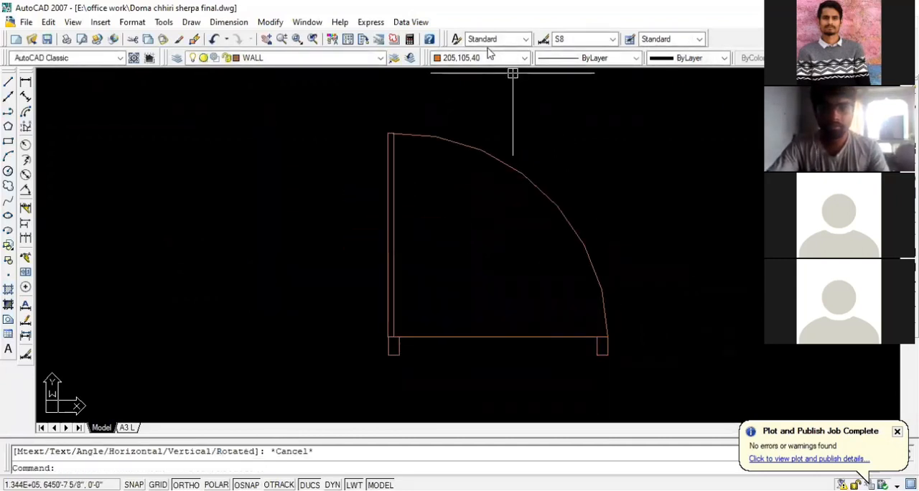
click(578, 224)
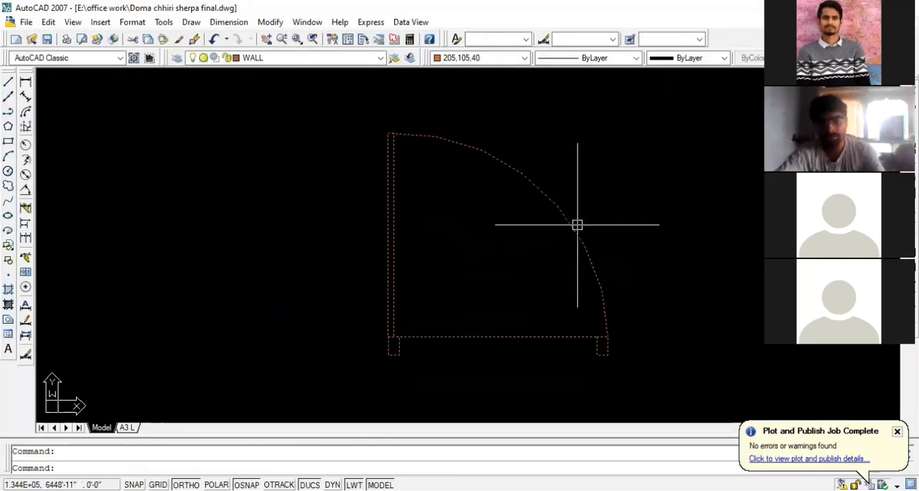
scroll(578, 225, down, 4)
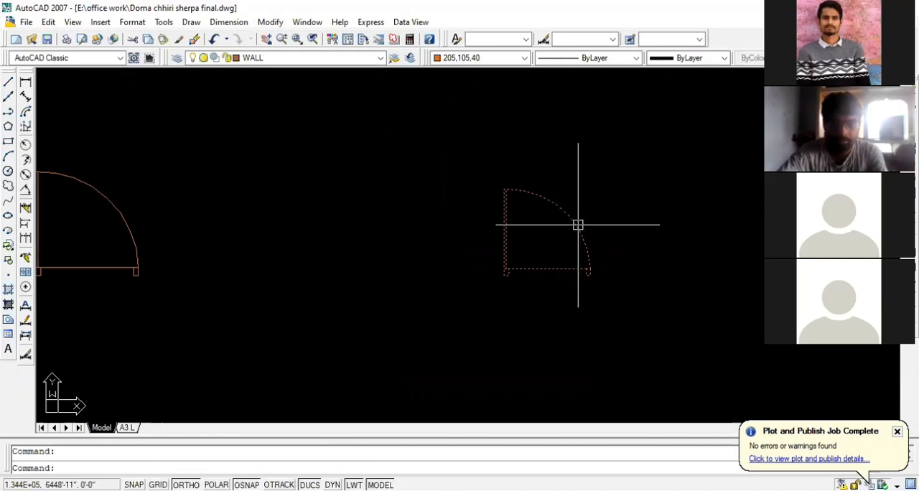
key(Escape)
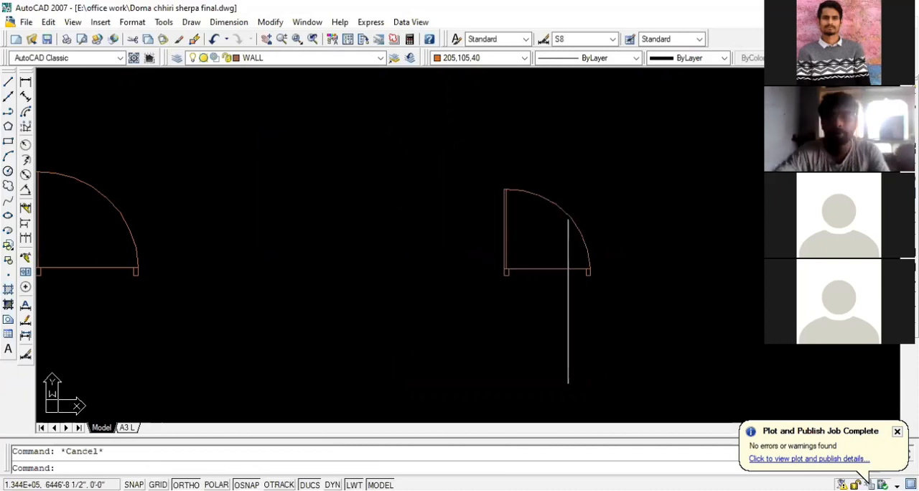
scroll(582, 287, down, 2)
scroll(258, 280, up, 3)
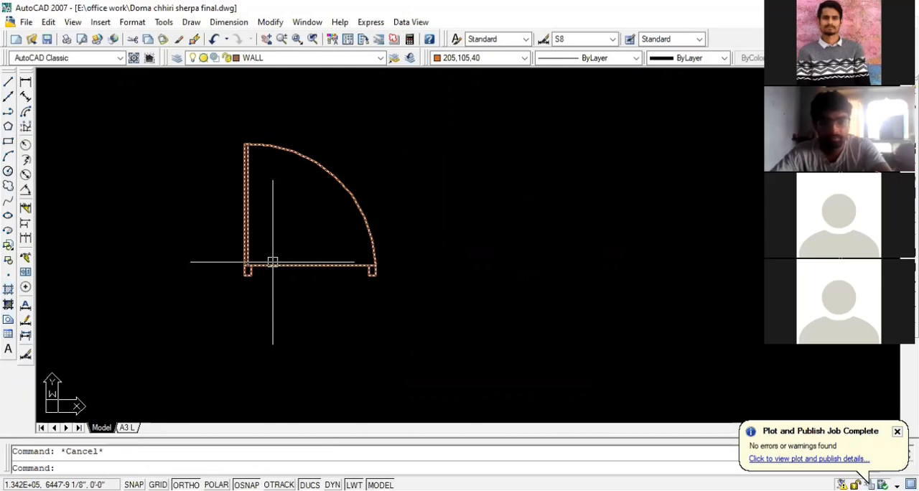
scroll(253, 268, down, 2)
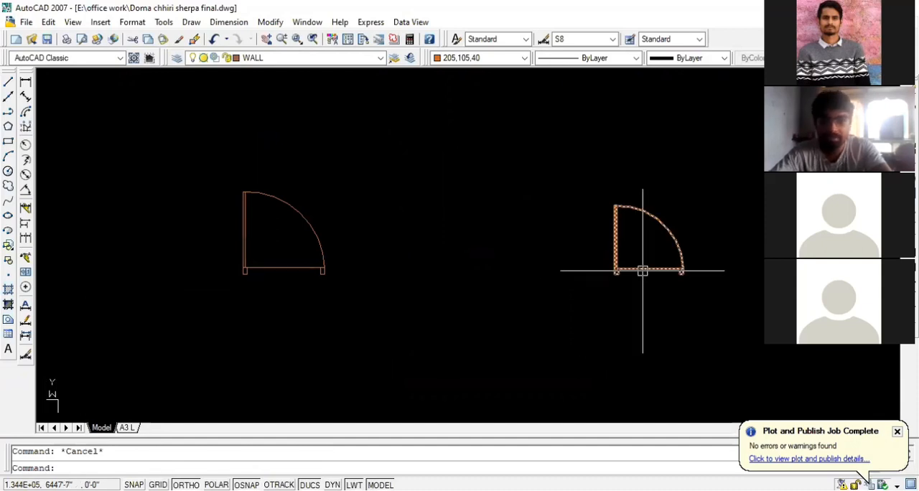
scroll(642, 271, up, 2)
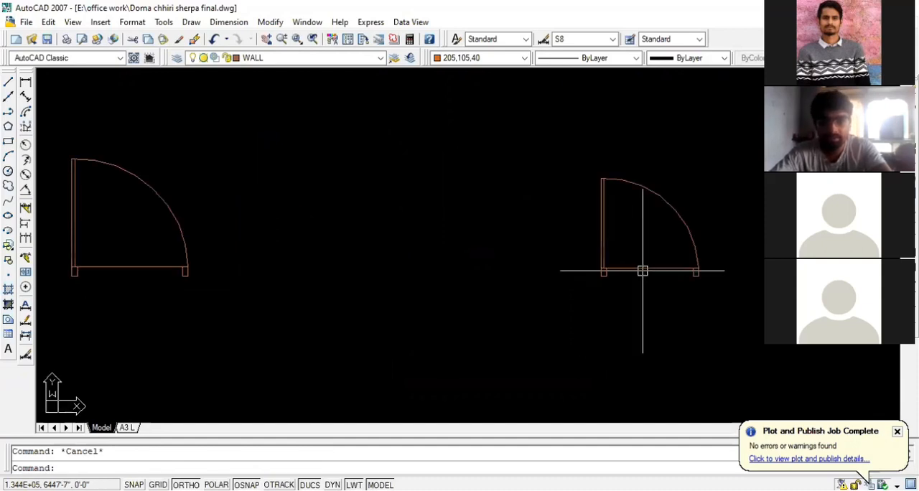
scroll(642, 271, up, 1)
click(642, 270)
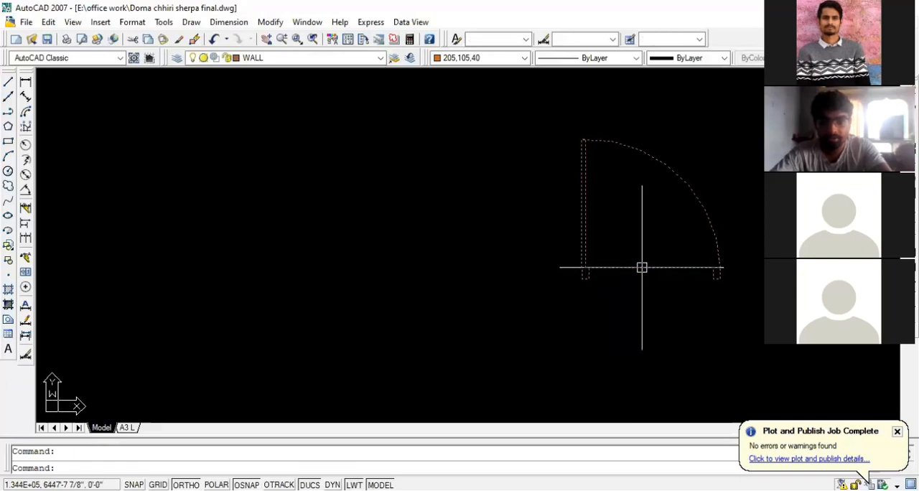
scroll(501, 263, down, 2)
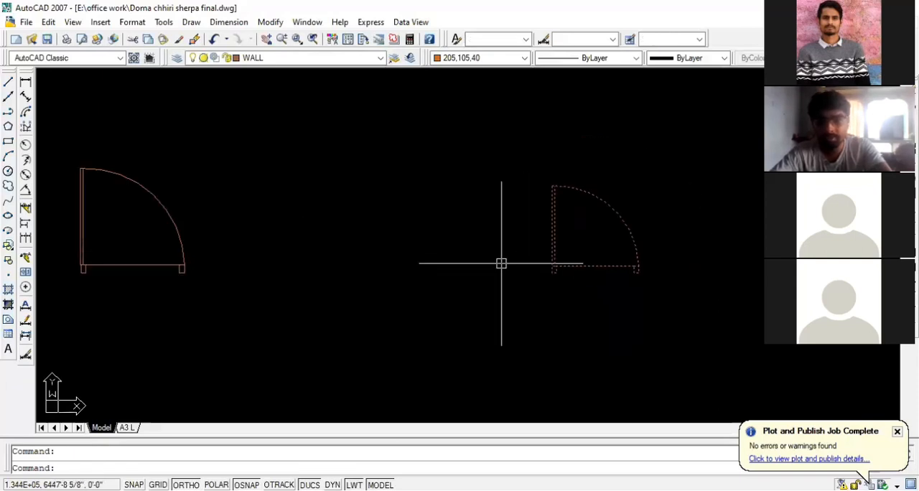
scroll(633, 266, up, 1)
key(Escape)
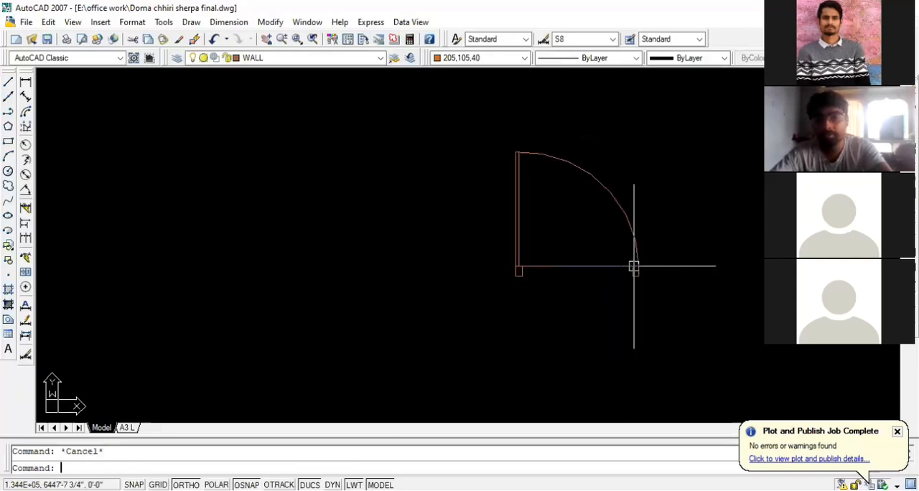
click(565, 267)
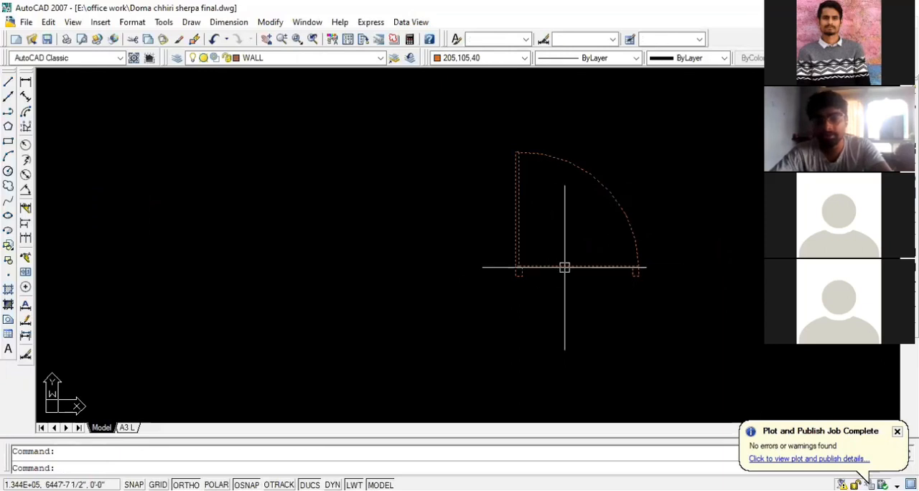
key(Escape)
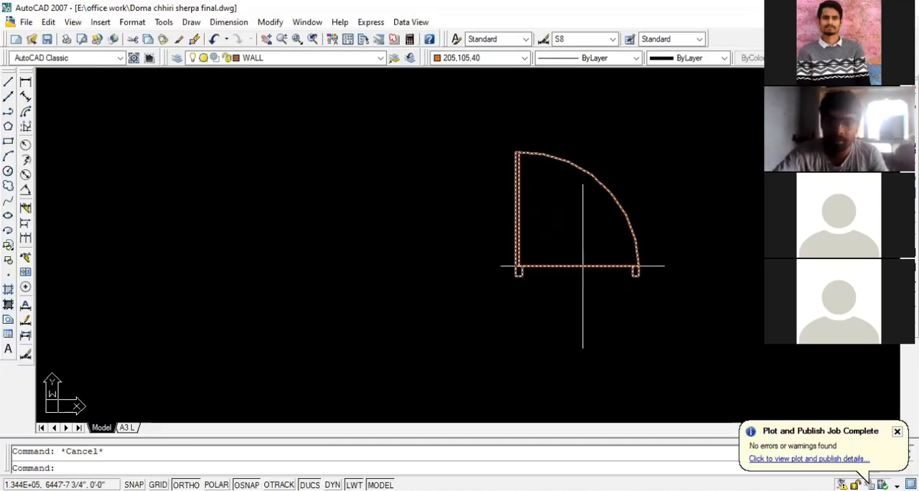
scroll(623, 252, down, 2)
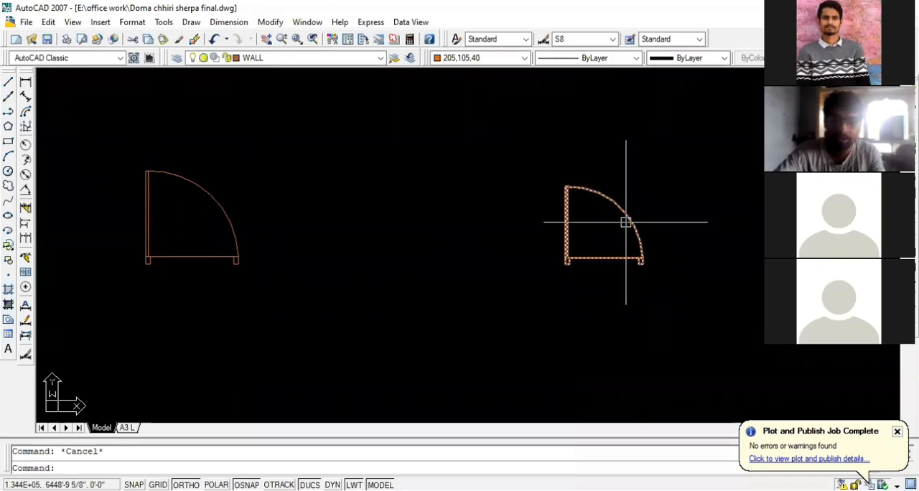
scroll(622, 224, down, 4)
scroll(618, 227, up, 3)
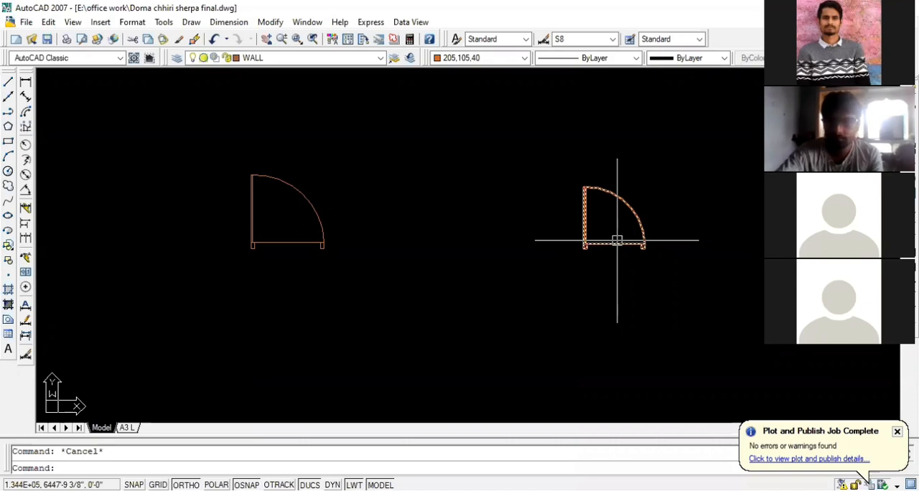
scroll(617, 240, down, 2)
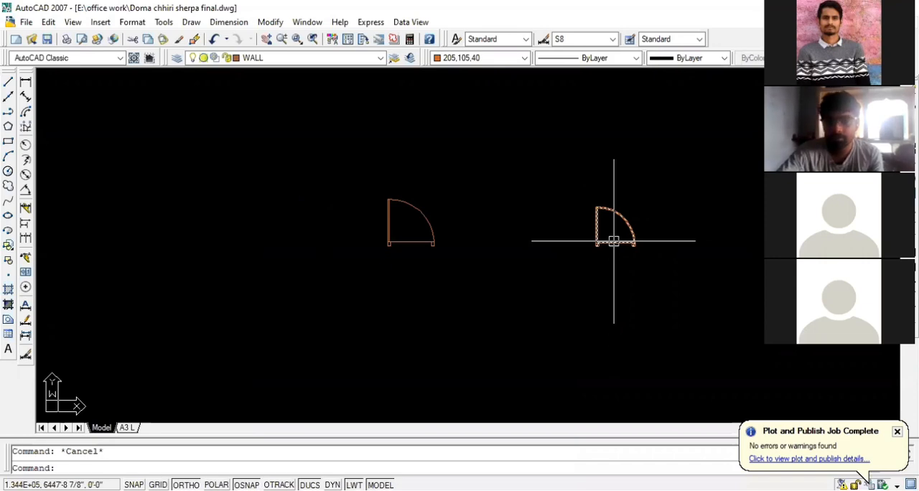
scroll(614, 241, up, 2)
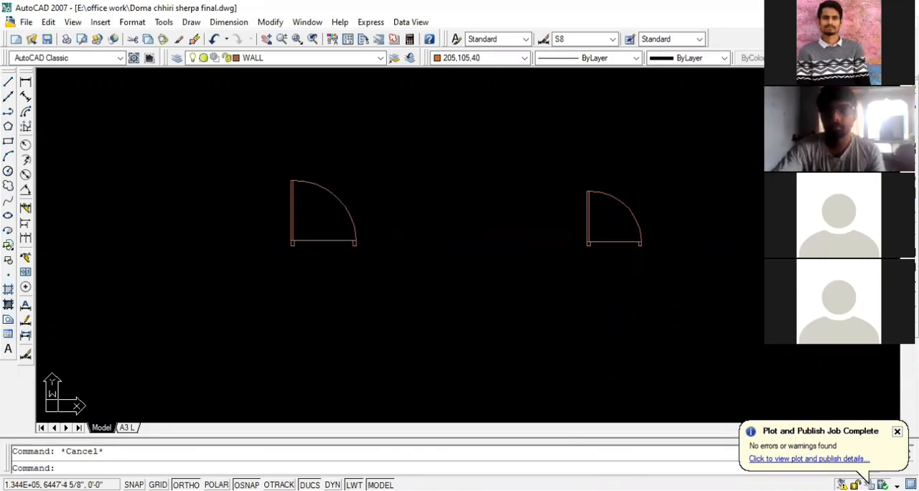
key(Escape)
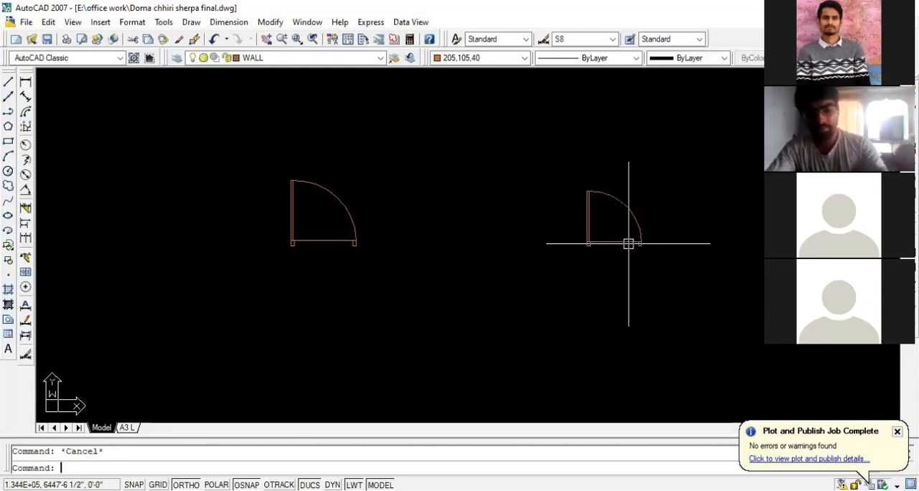
Undo the latest scaling of the copied door block
scroll(629, 244, up, 3)
key(ctrl+z)
key(ctrl+z)
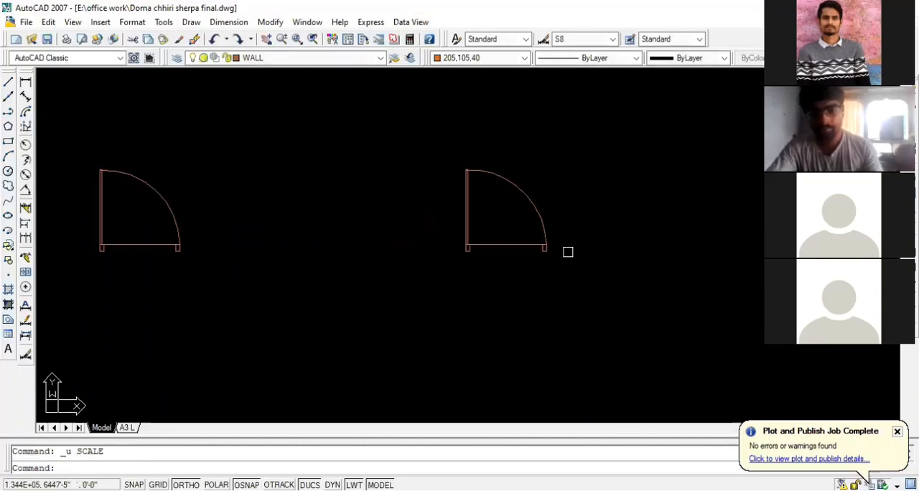
Measure the unscaled door copy's overall width with a linear dimension between its outer jamb edges, without placing the dimension
click(25, 83)
scroll(493, 259, up, 3)
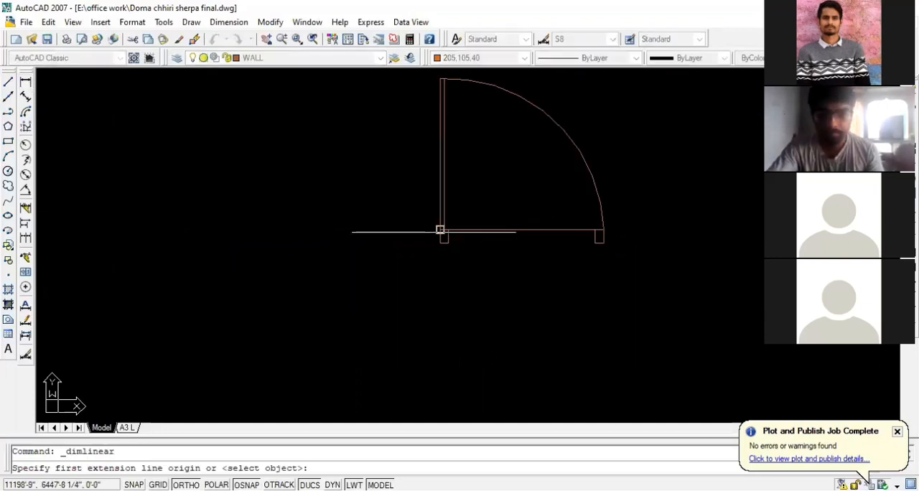
scroll(440, 230, up, 3)
click(441, 230)
scroll(443, 226, down, 4)
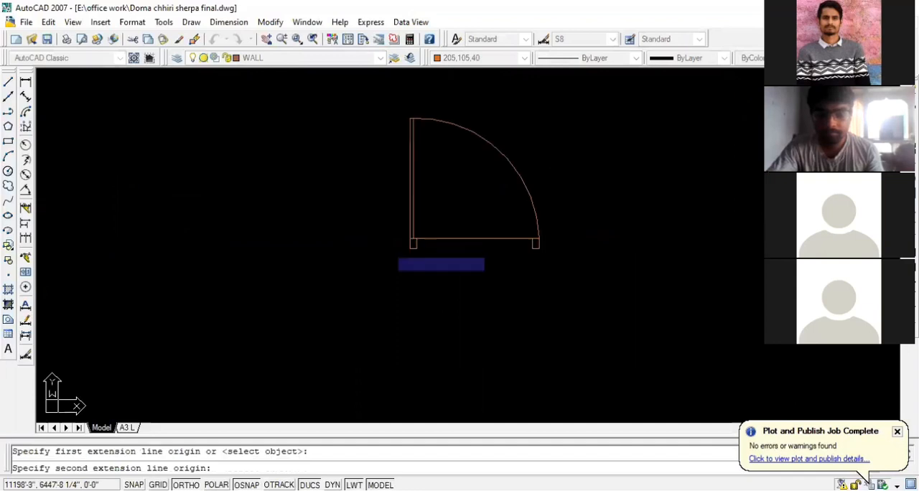
scroll(522, 244, up, 3)
click(499, 257)
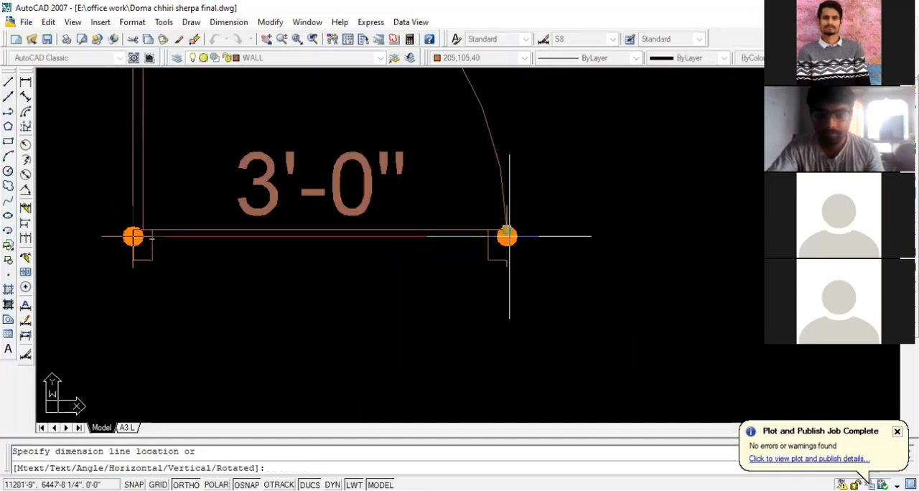
key(Escape)
scroll(522, 283, down, 3)
scroll(433, 262, up, 3)
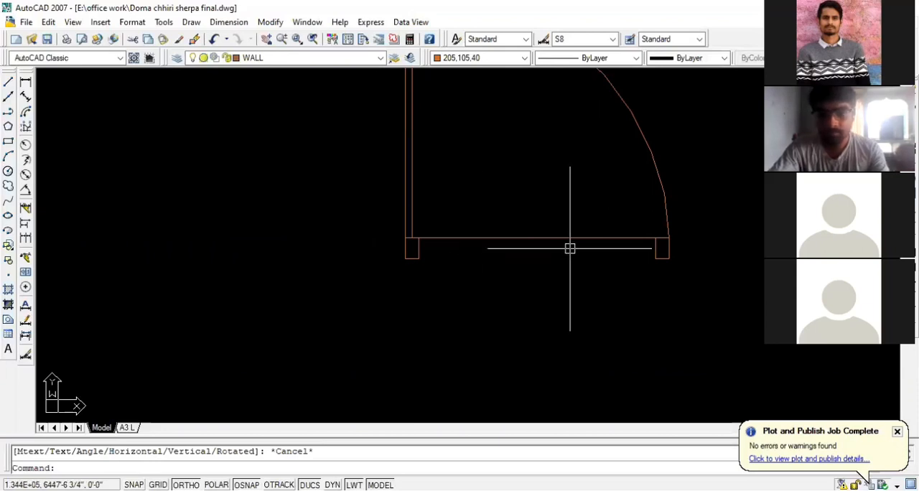
scroll(582, 287, down, 5)
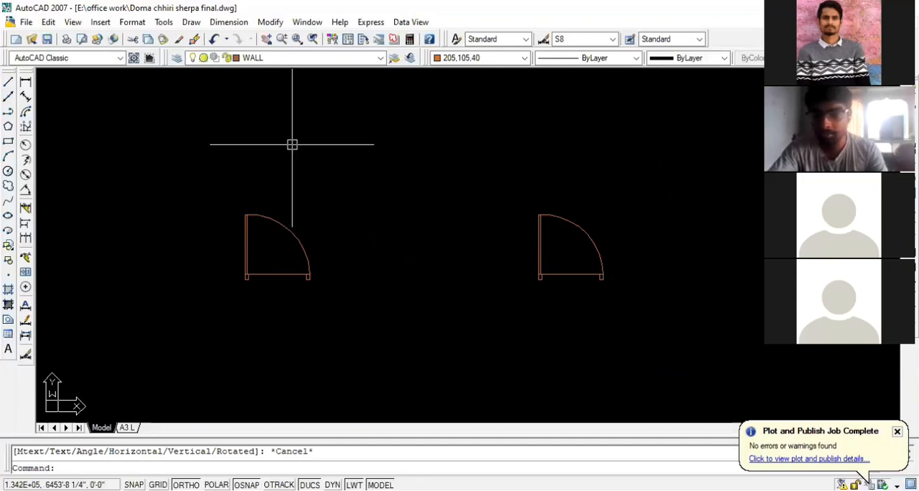
scroll(597, 264, up, 1)
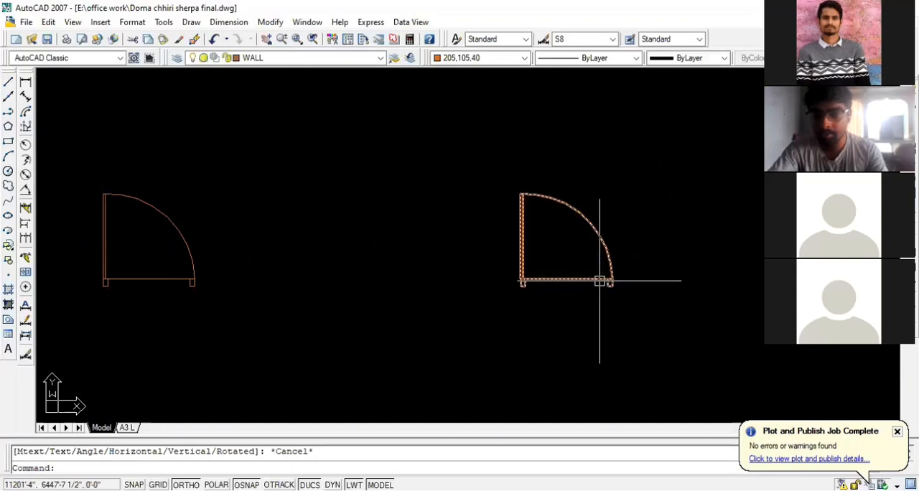
scroll(602, 268, up, 2)
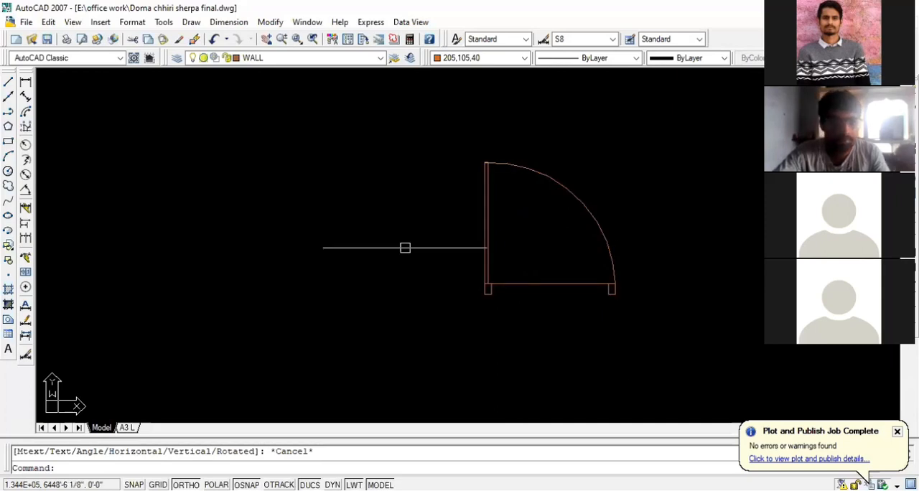
click(568, 282)
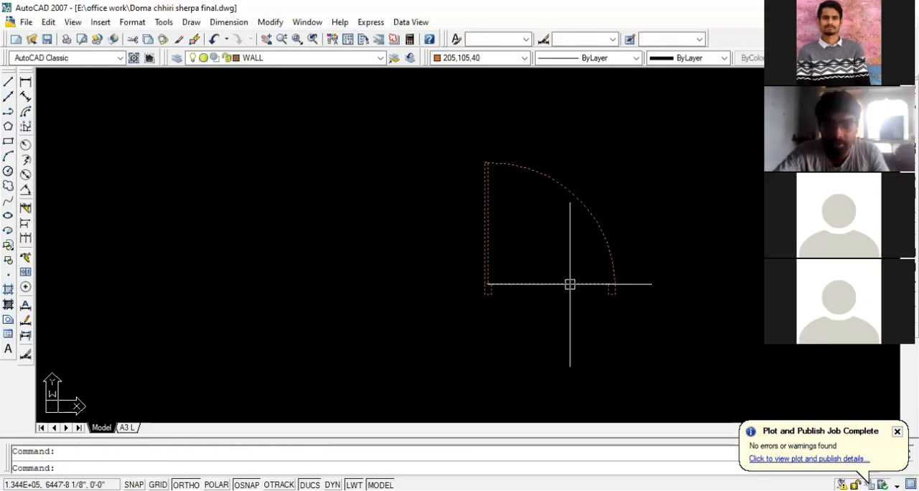
text(sc)
key(Return)
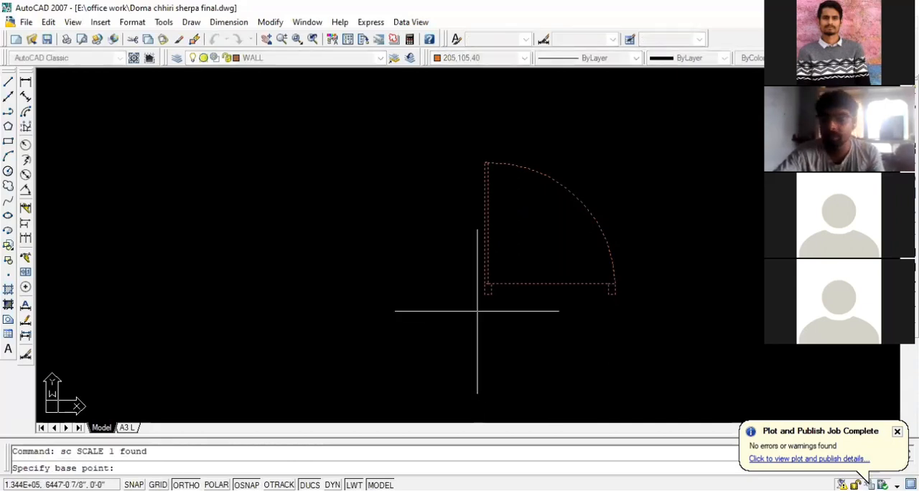
scroll(477, 311, up, 2)
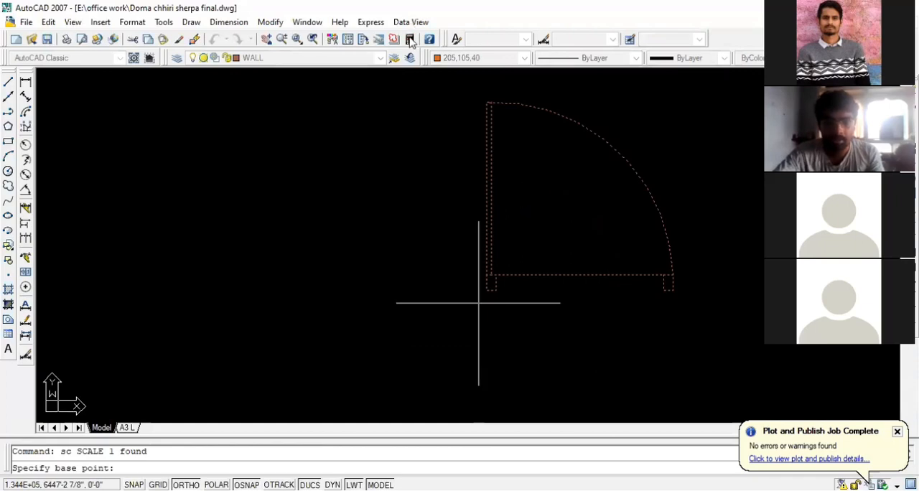
key(Escape)
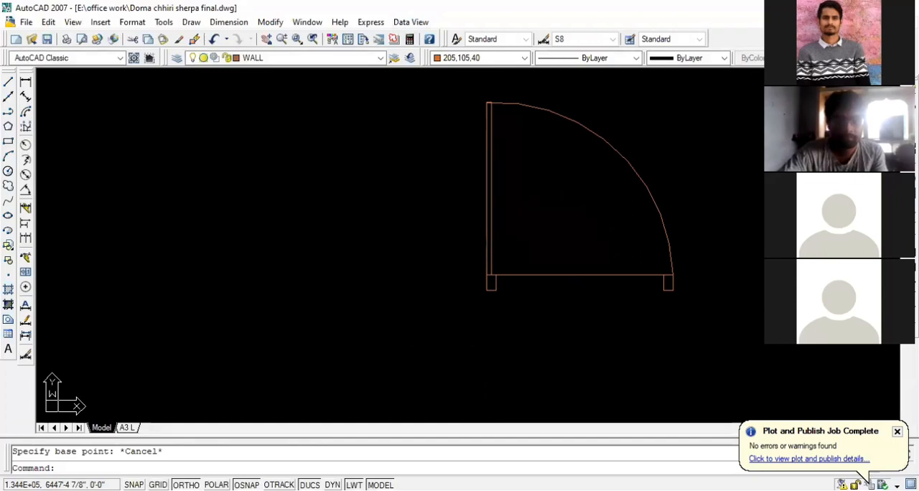
Calculate the scale factor 2.5/3 with the QuickCalc calculator
key(alt+Tab)
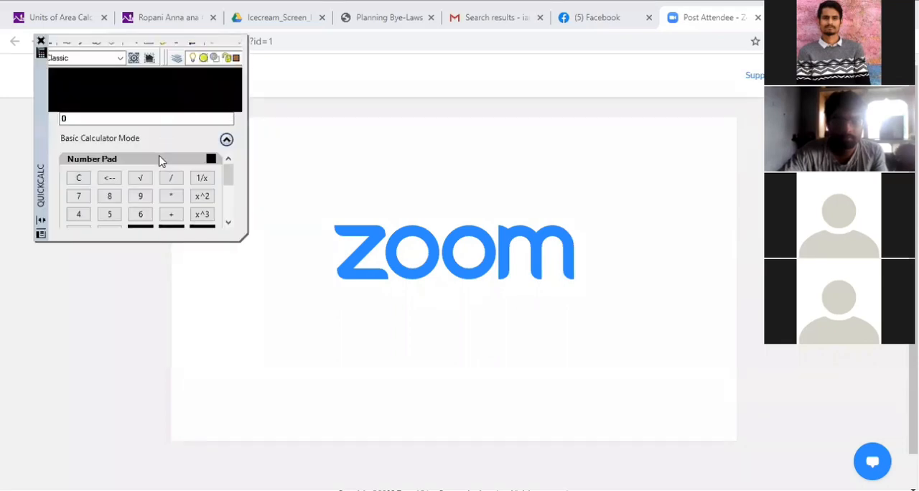
scroll(154, 172, down, 3)
scroll(148, 180, up, 3)
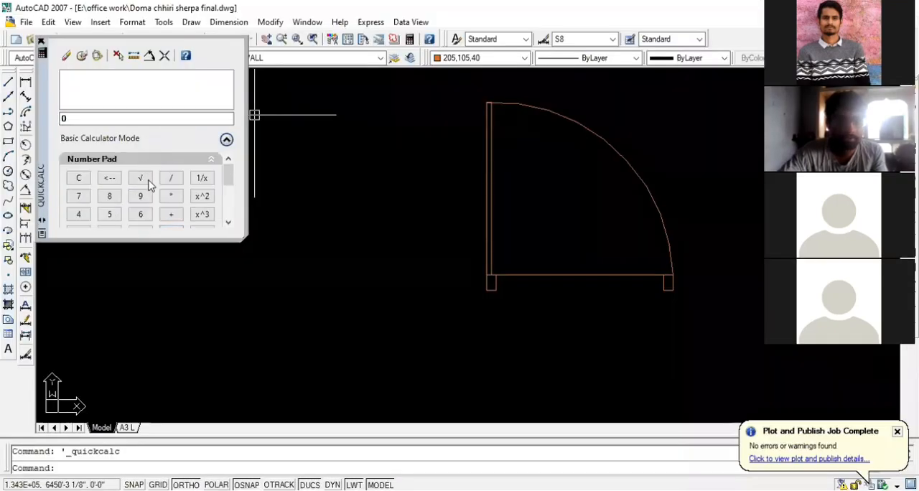
scroll(148, 185, down, 3)
scroll(148, 185, up, 3)
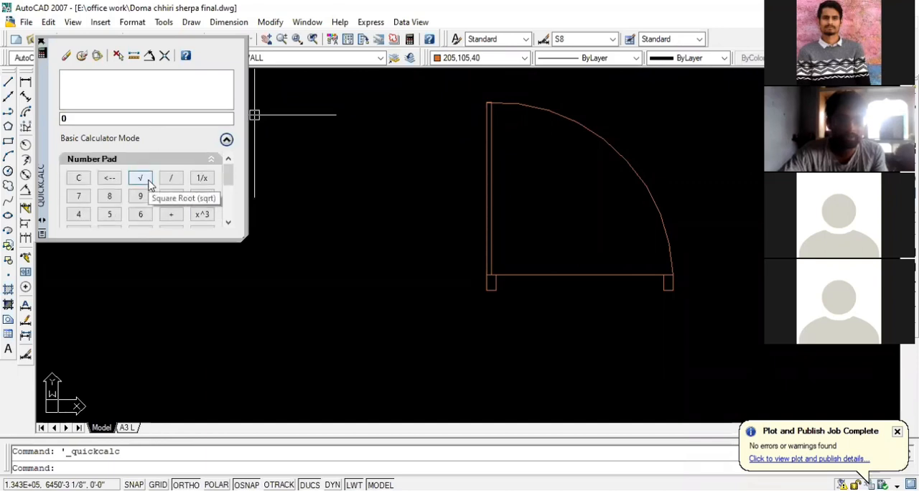
scroll(141, 185, down, 3)
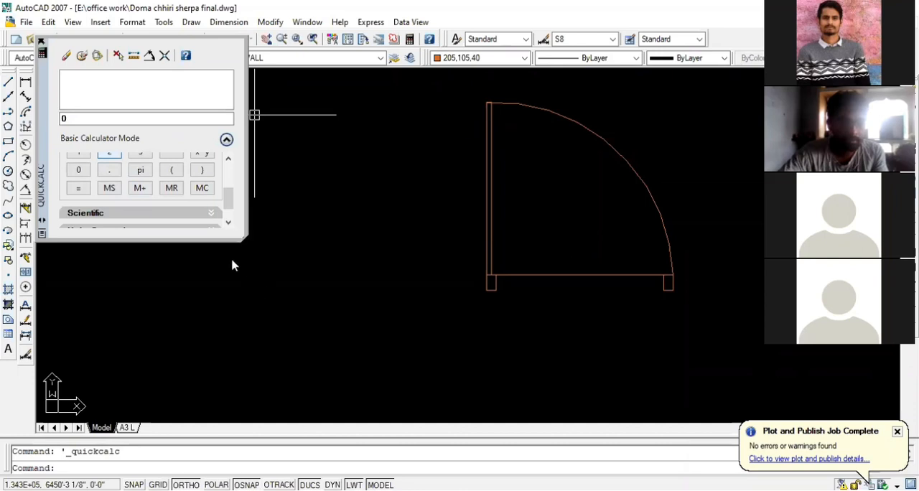
click(109, 155)
scroll(108, 186, up, 2)
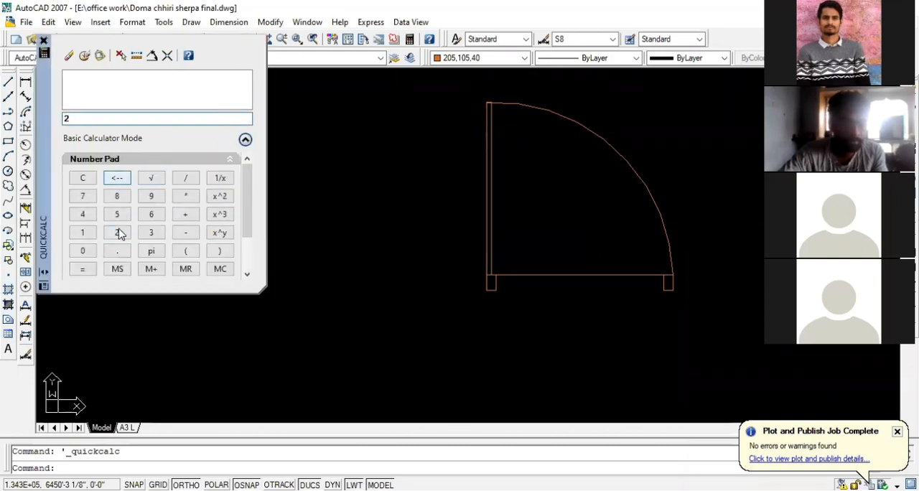
click(117, 251)
click(117, 214)
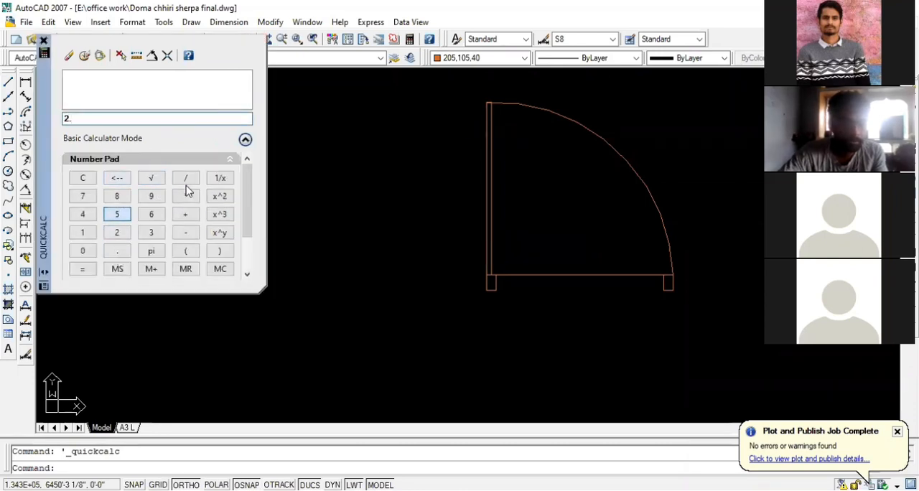
click(185, 178)
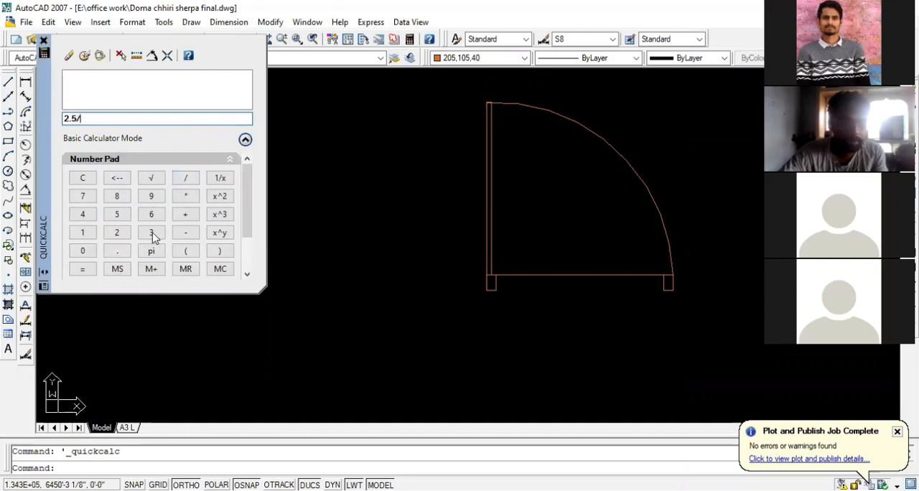
click(152, 232)
click(83, 269)
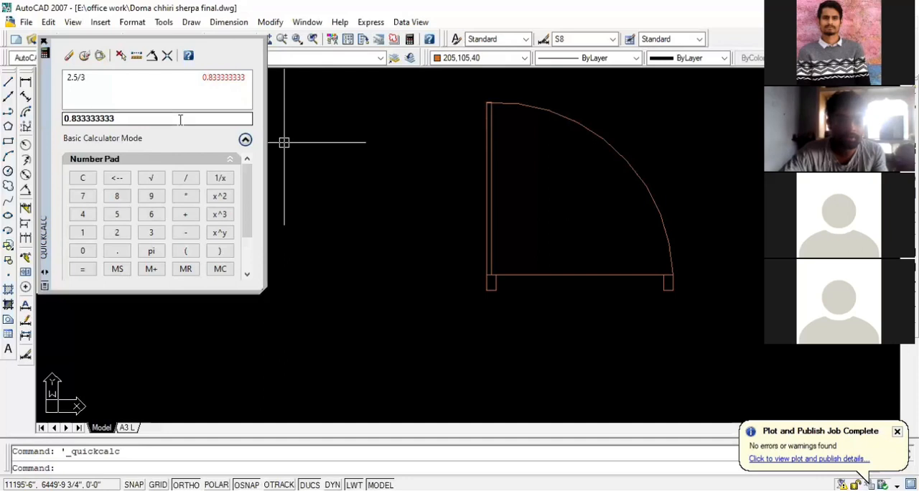
Scale the copied door block by a factor of 0.83333333 about the lower outer corner of its hinge-side jamb
click(492, 277)
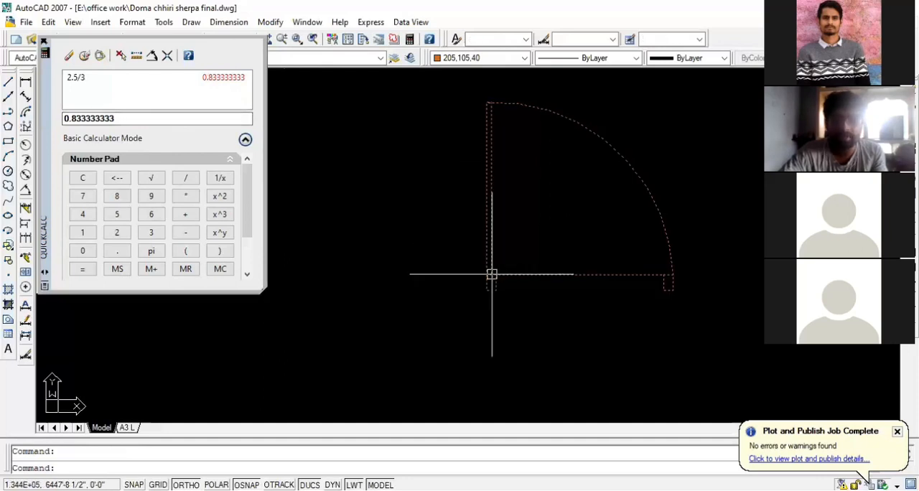
text(sc)
key(Return)
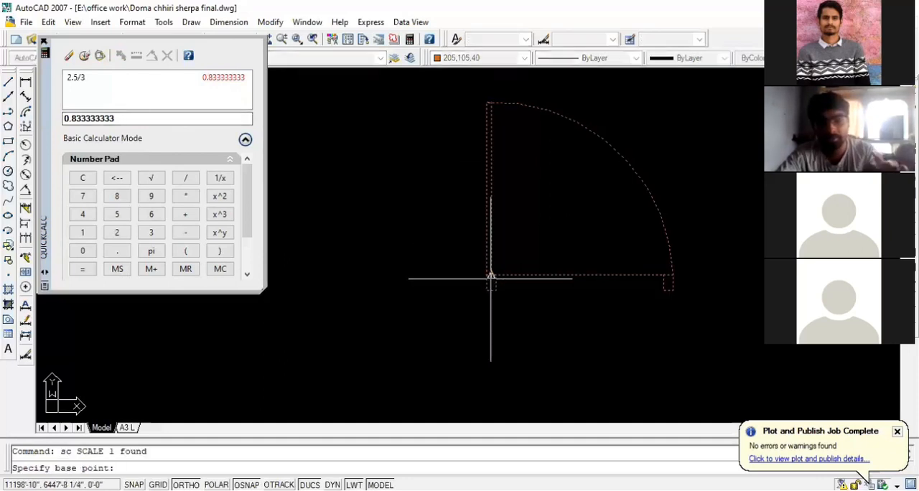
click(487, 290)
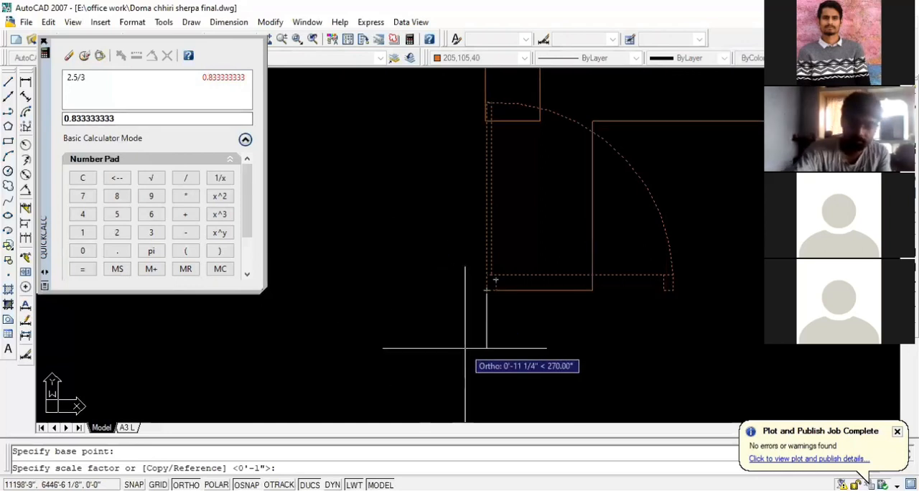
text(0.)
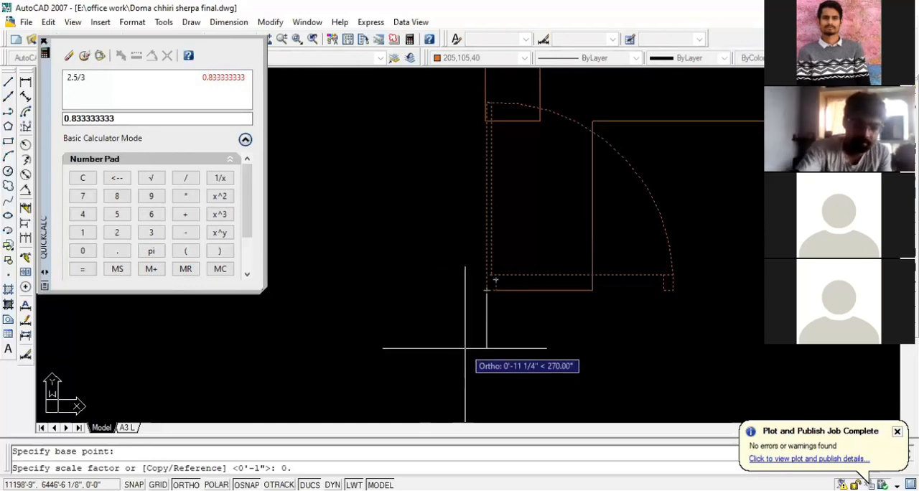
text(8)
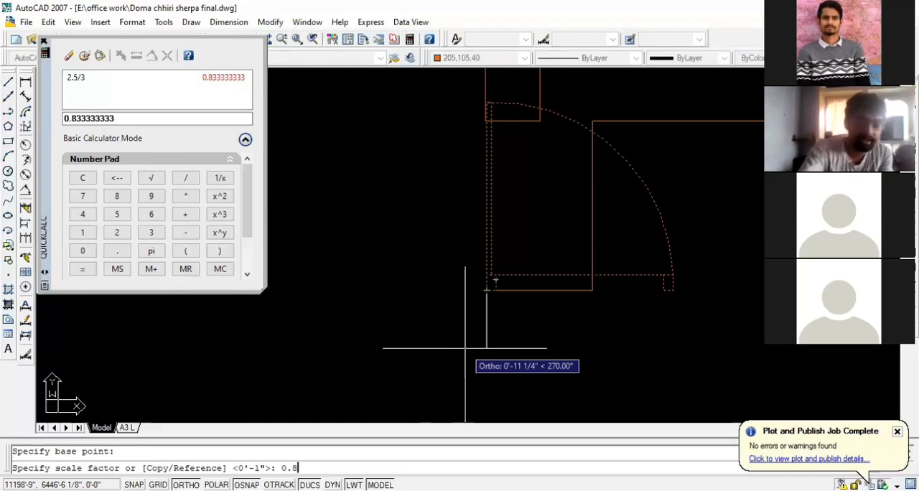
text(333333)
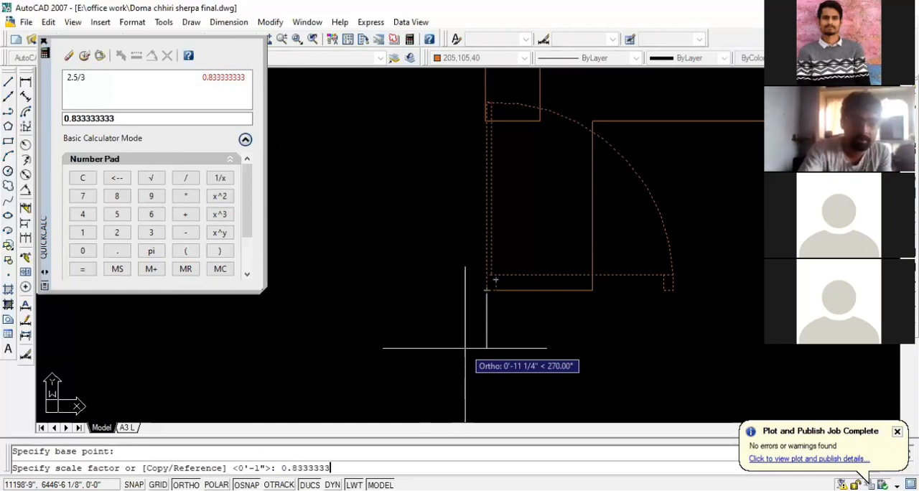
text(3)
key(Return)
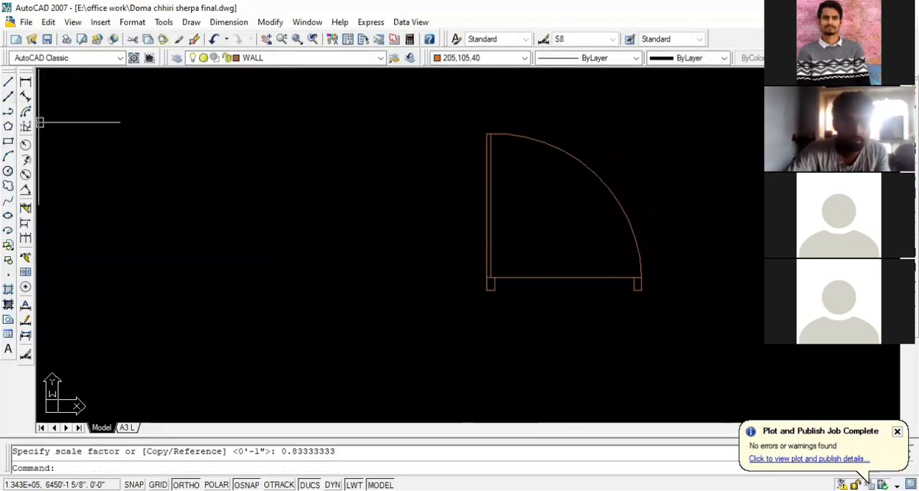
Measure the scaled door's overall width with an aligned dimension between its upper outer jamb corners, without placing the dimension
click(26, 96)
scroll(530, 274, up, 5)
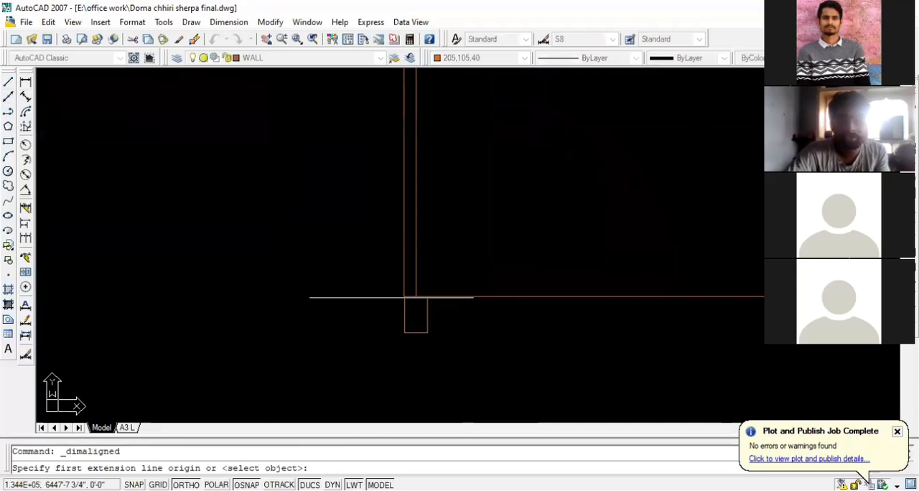
click(406, 297)
scroll(323, 318, down, 2)
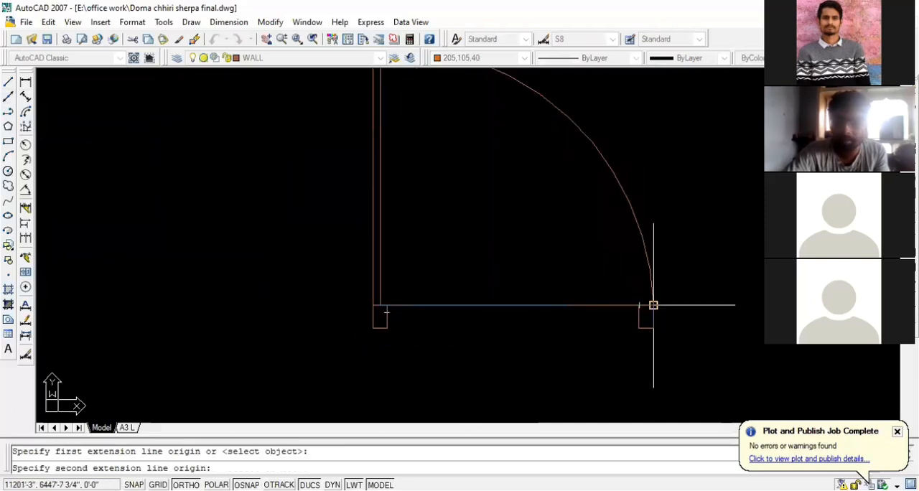
click(652, 304)
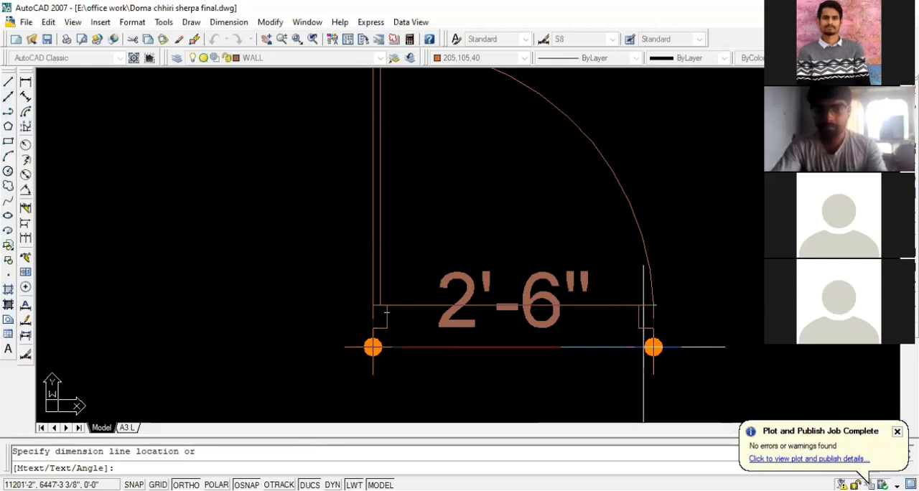
key(Escape)
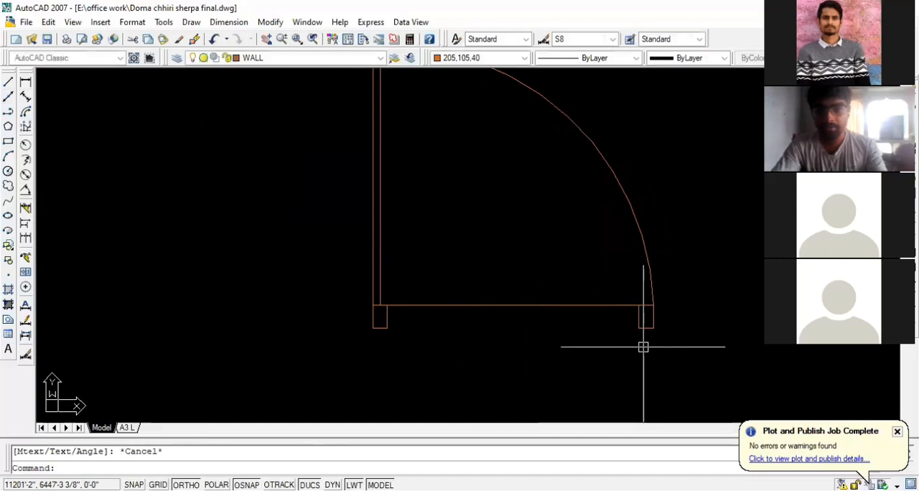
Copy the full-size door block horizontally to the open space on its hinge side, away from the scaled door
scroll(644, 347, down, 5)
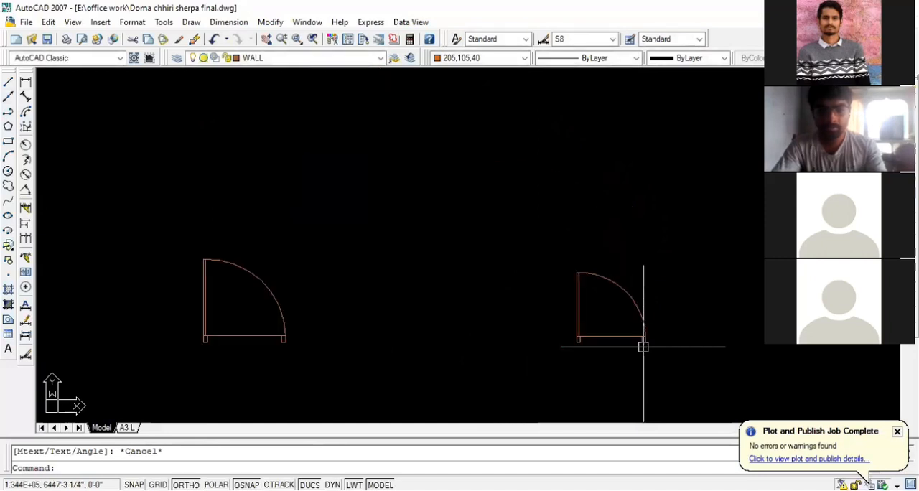
scroll(589, 348, down, 3)
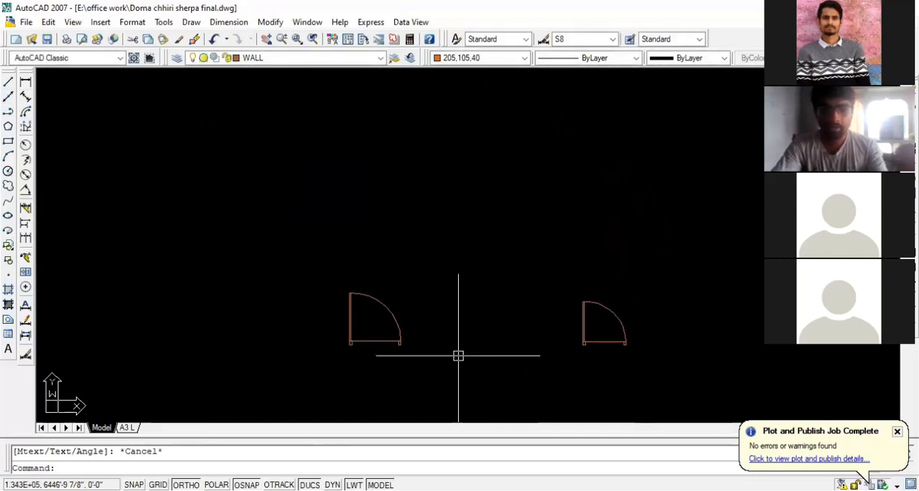
scroll(543, 346, down, 3)
scroll(506, 355, up, 4)
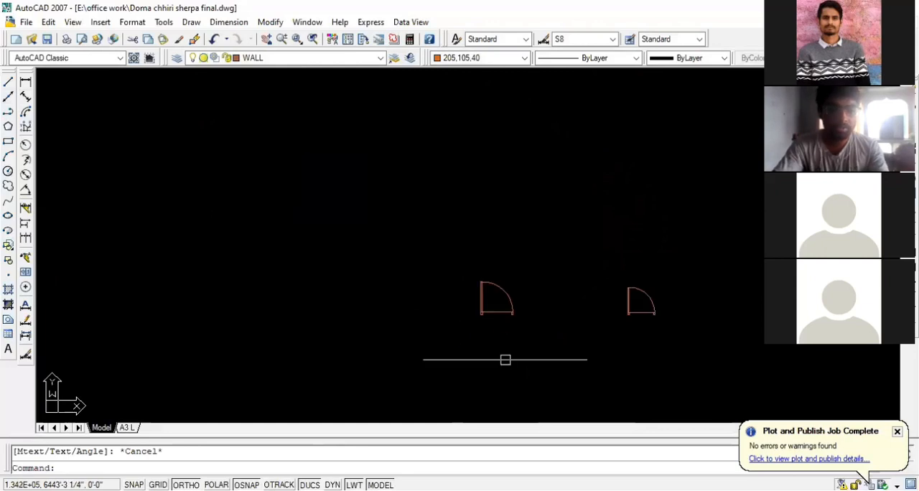
click(559, 307)
click(445, 203)
text(co)
key(Return)
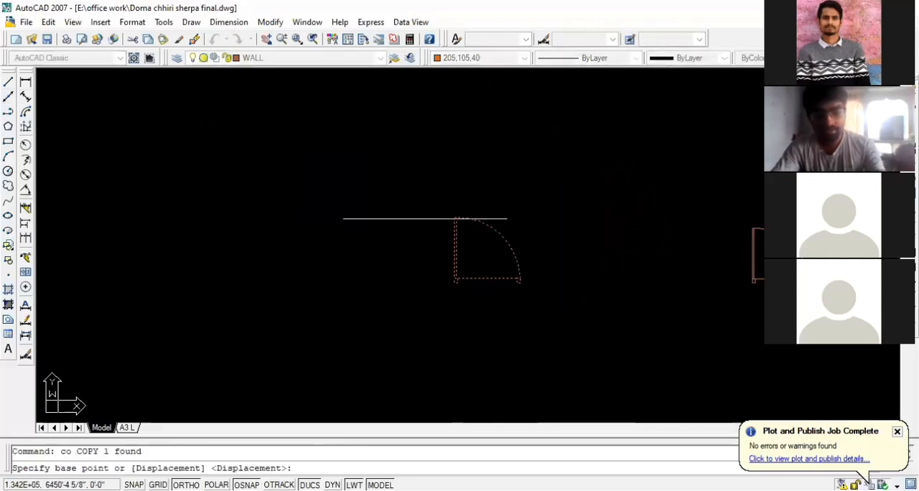
scroll(499, 235, down, 2)
click(483, 250)
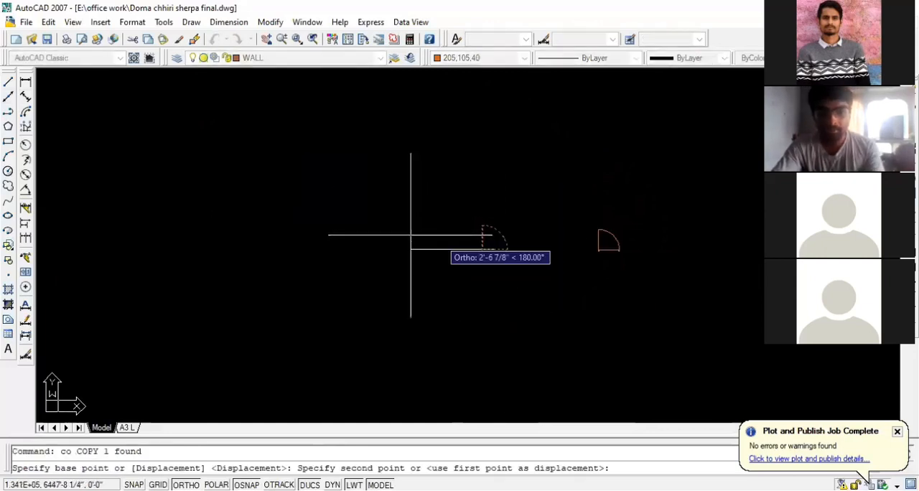
click(269, 219)
key(Escape)
scroll(467, 241, up, 2)
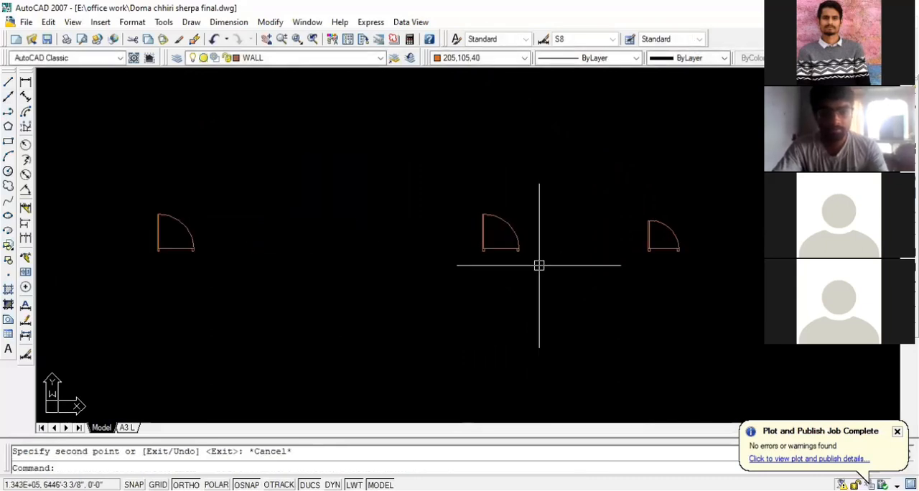
Mirror the middle full-size door about a vertical line just beyond its hinge side, keeping the source door
click(539, 267)
click(456, 184)
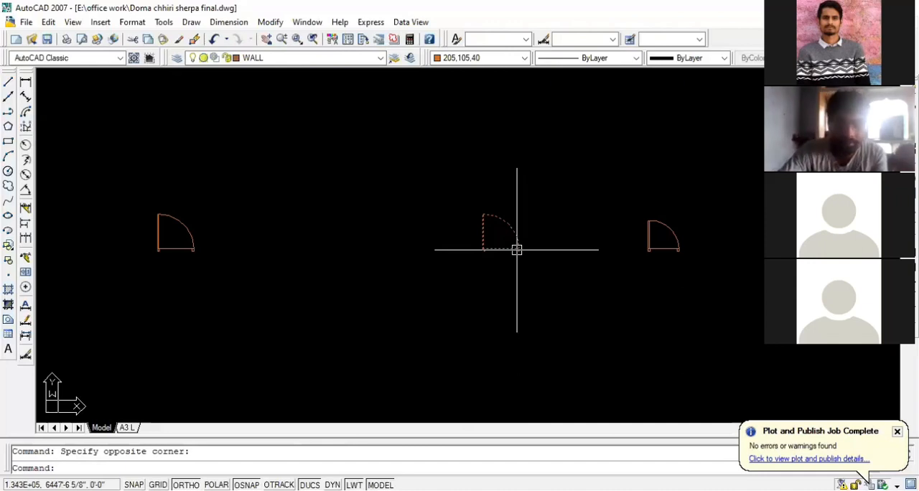
scroll(510, 249, up, 1)
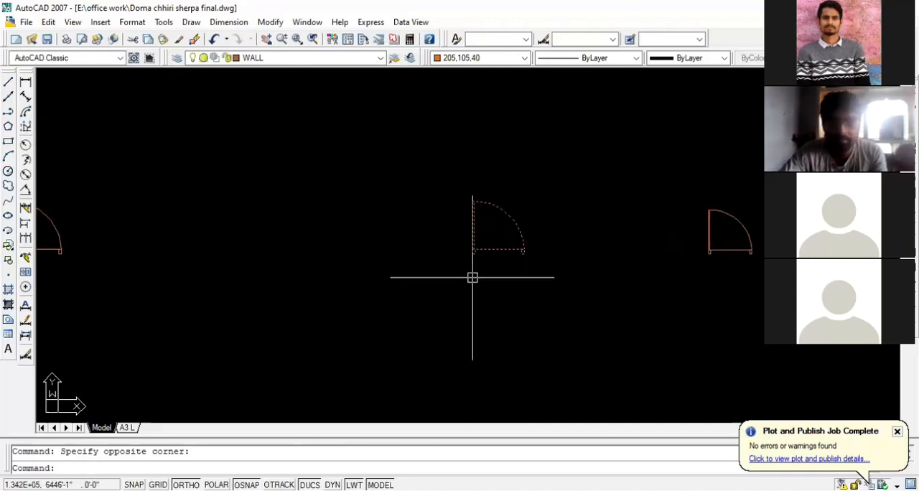
text(mi)
key(Return)
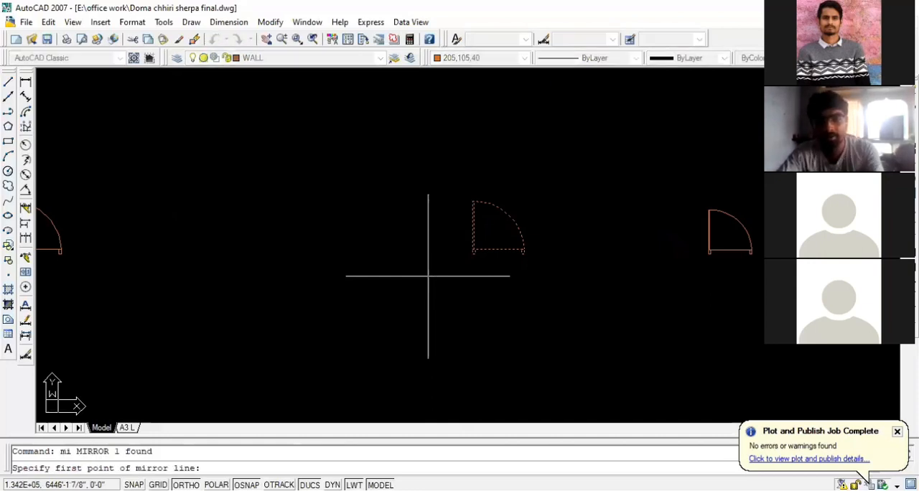
click(454, 252)
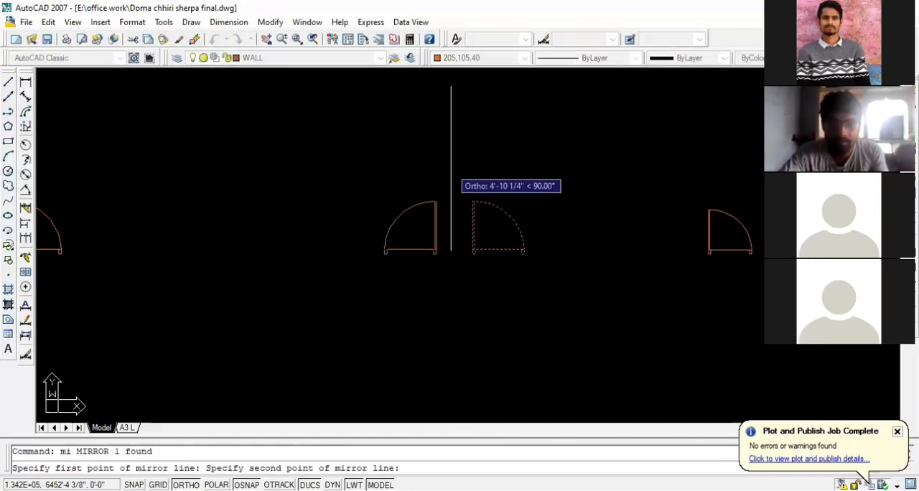
click(451, 168)
key(Return)
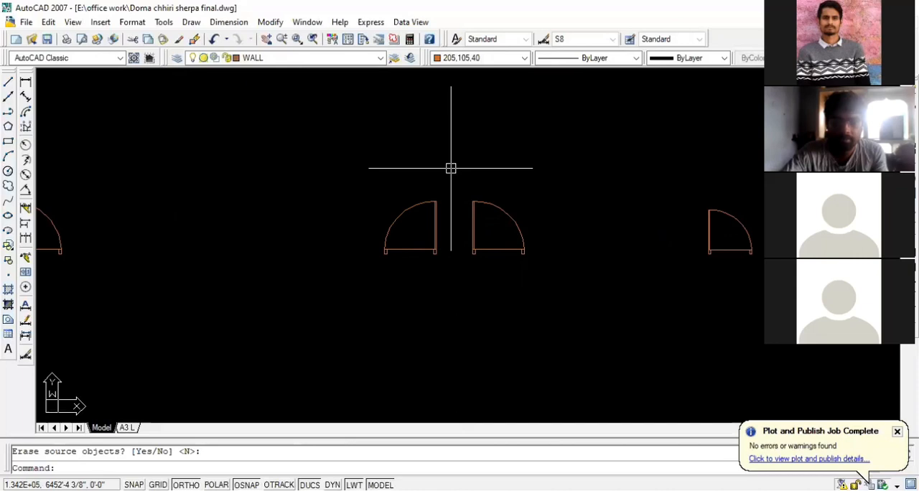
Mirror the pair of facing doors downward about a horizontal line a short distance below them, keeping the originals
click(544, 271)
click(367, 172)
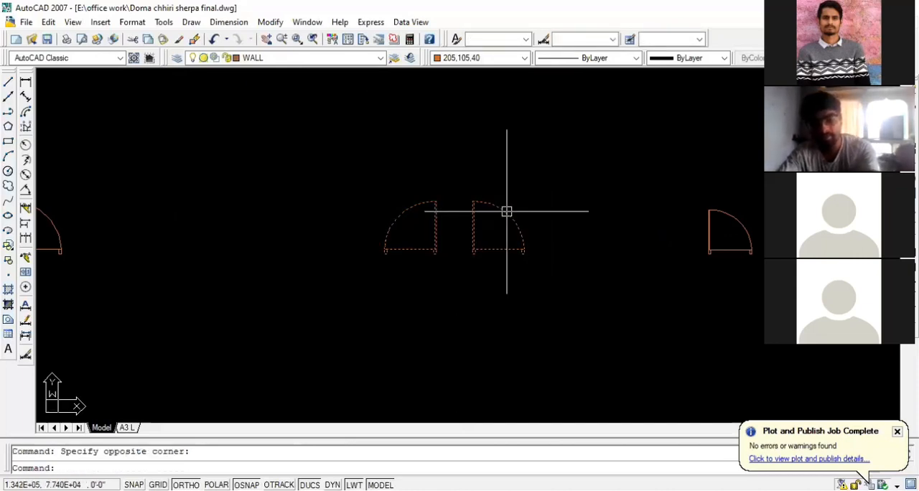
text(mi)
key(Return)
click(501, 289)
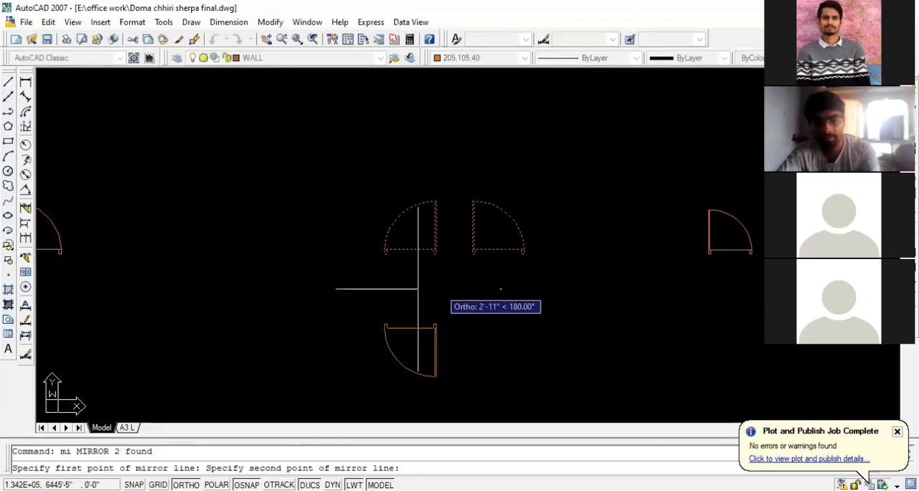
click(324, 288)
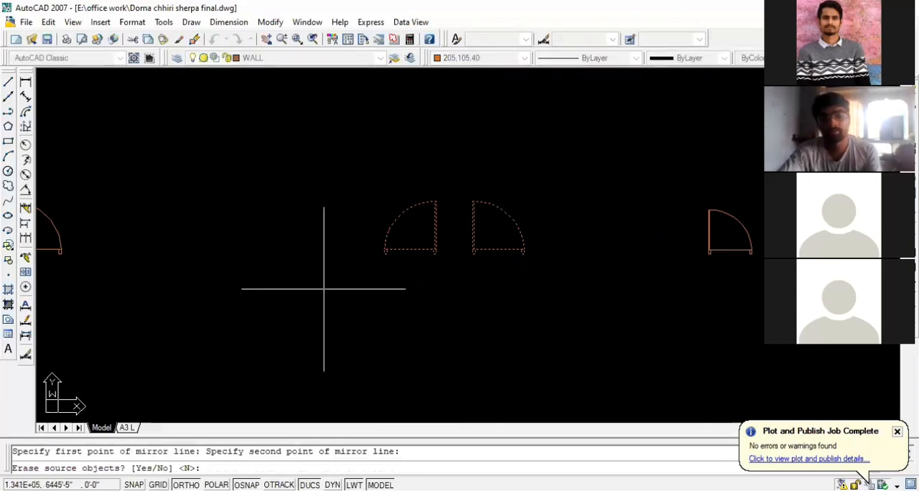
key(Return)
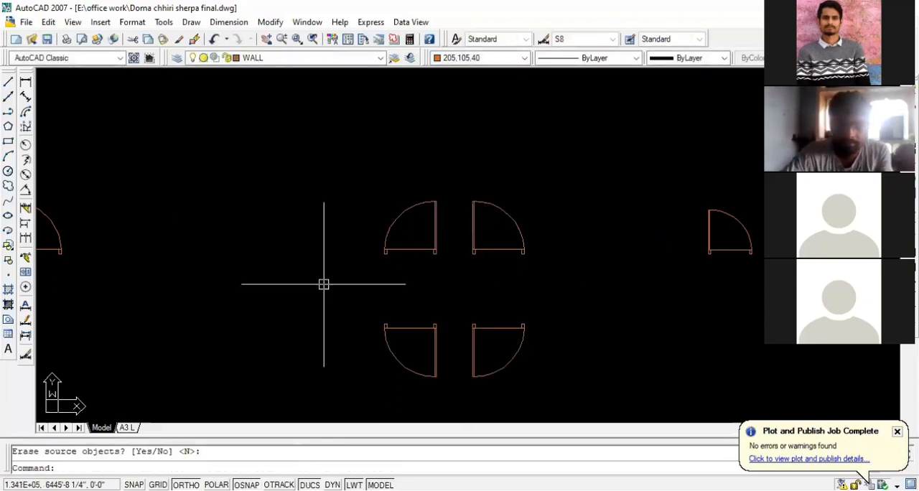
Undo the downward mirror of the door pair
scroll(484, 282, down, 2)
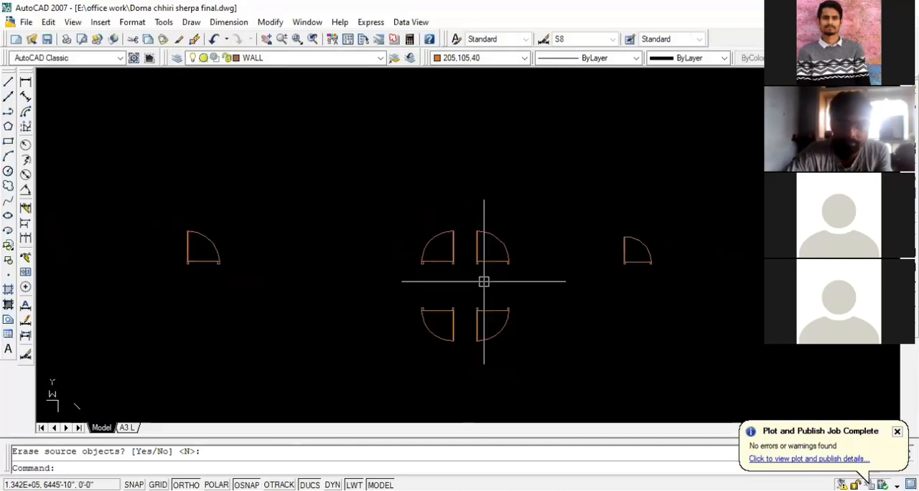
key(ctrl+z)
key(ctrl+z)
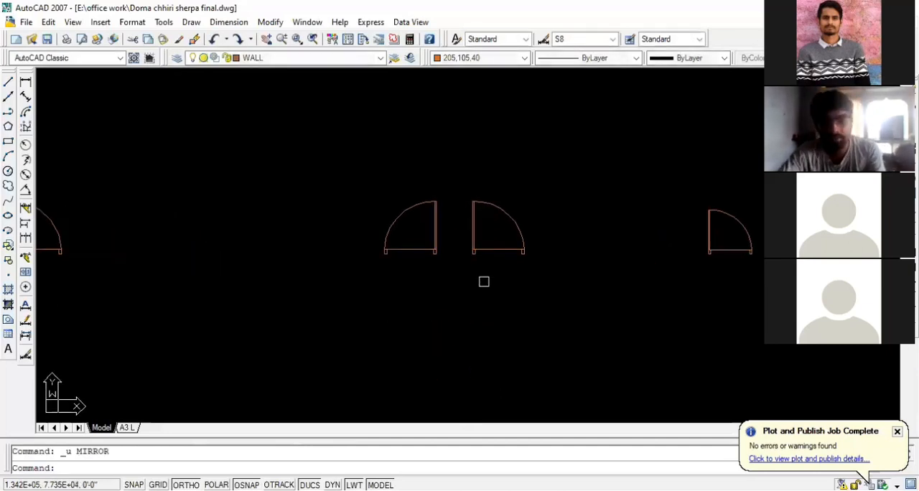
Mirror both middle doors about a horizontal line about 2'-7" below their jambs, keeping the source doors
click(549, 276)
click(356, 187)
text(mi)
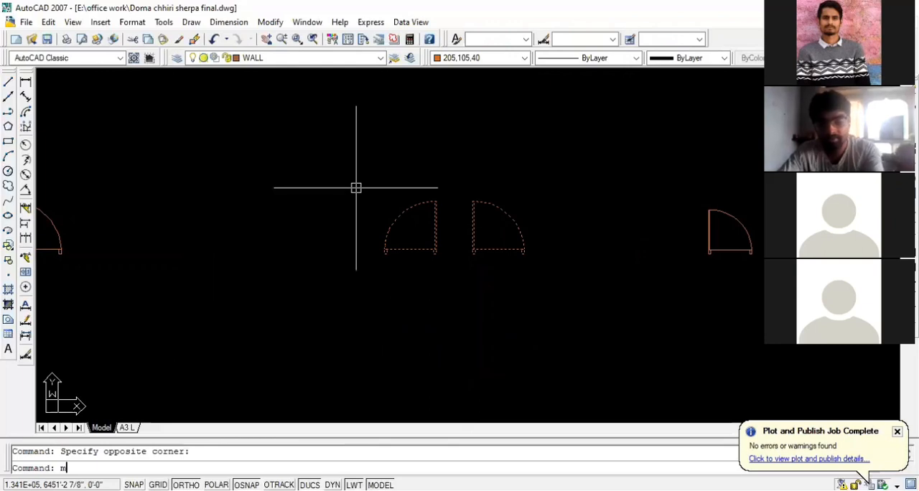
key(Return)
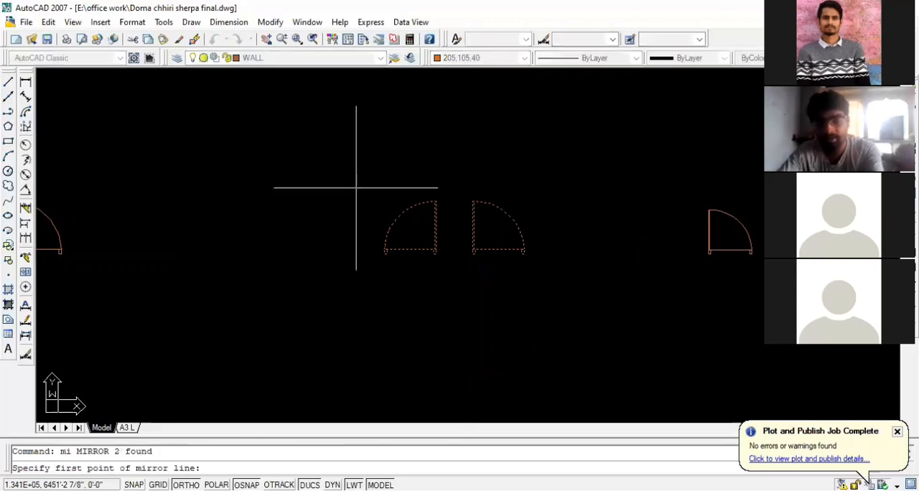
click(524, 299)
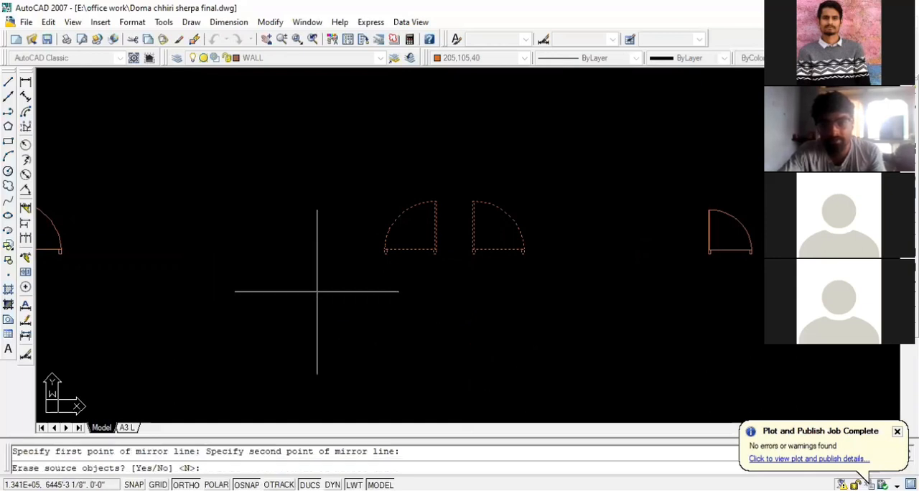
key(Return)
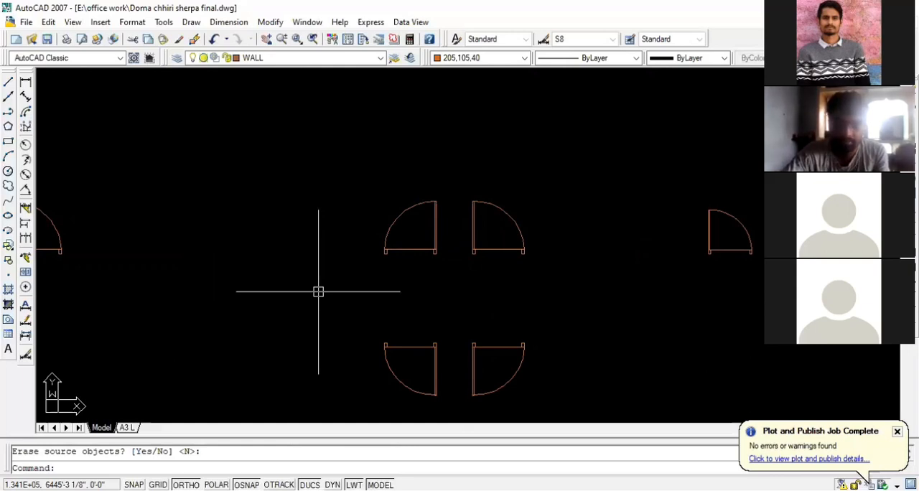
Rotate the separate leftmost door copy by 90° about a point just outside its hinge side
scroll(654, 307, down, 3)
scroll(195, 281, up, 4)
scroll(359, 265, up, 2)
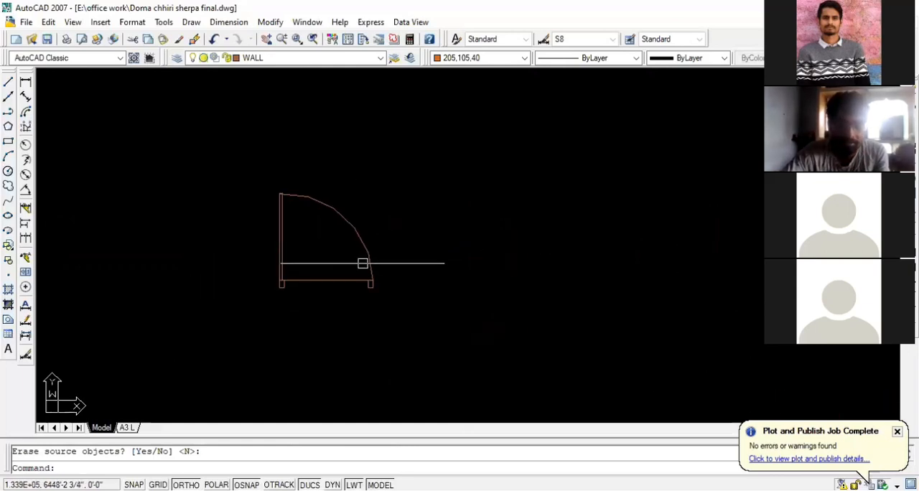
click(407, 288)
click(246, 168)
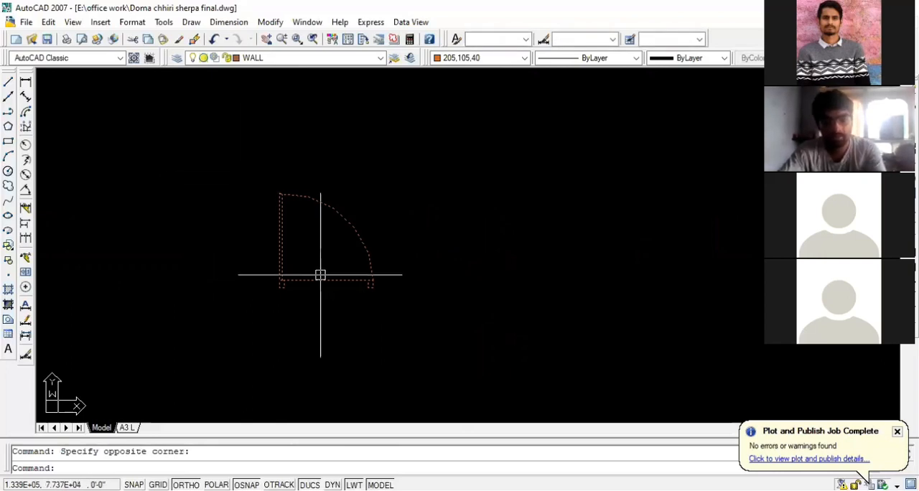
key(Return)
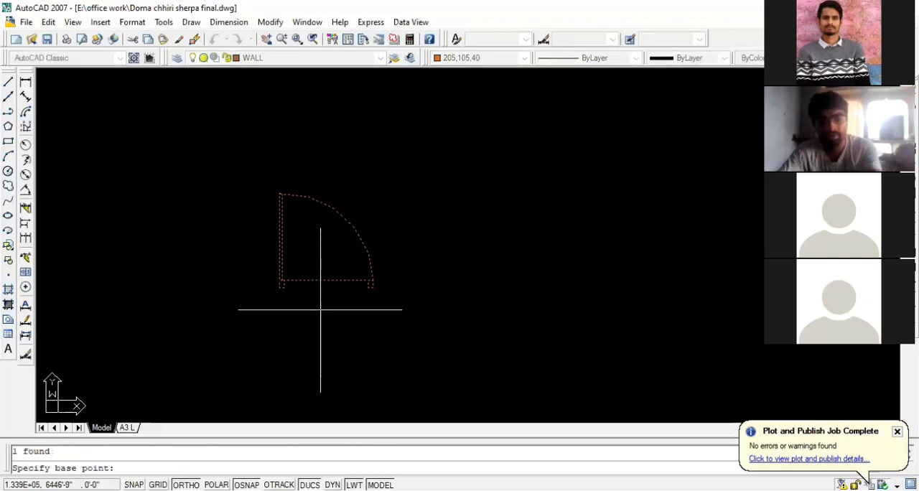
click(253, 262)
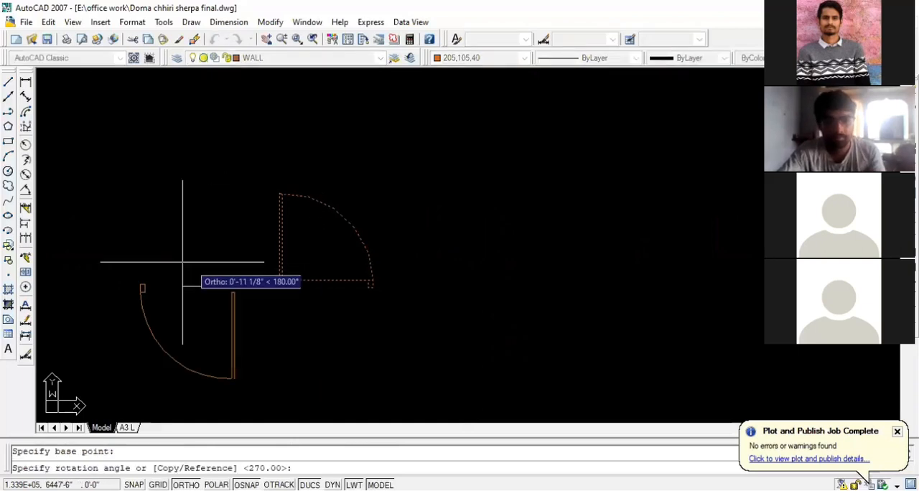
click(242, 119)
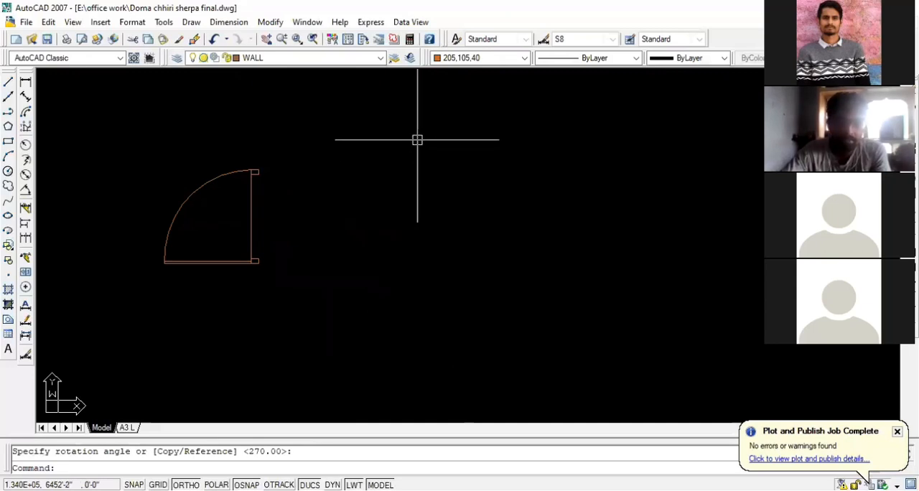
Mirror the rotated door about a vertical line beyond its jamb side, keeping the source door
scroll(400, 235, down, 4)
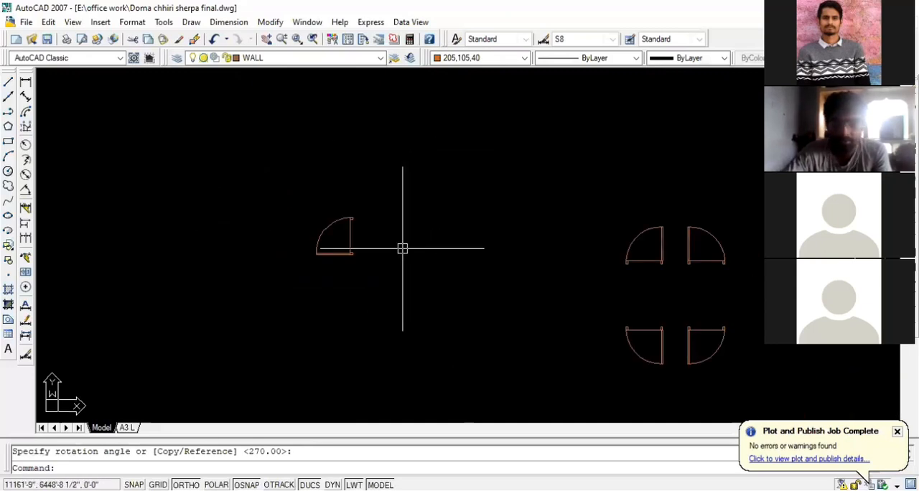
click(381, 270)
click(278, 191)
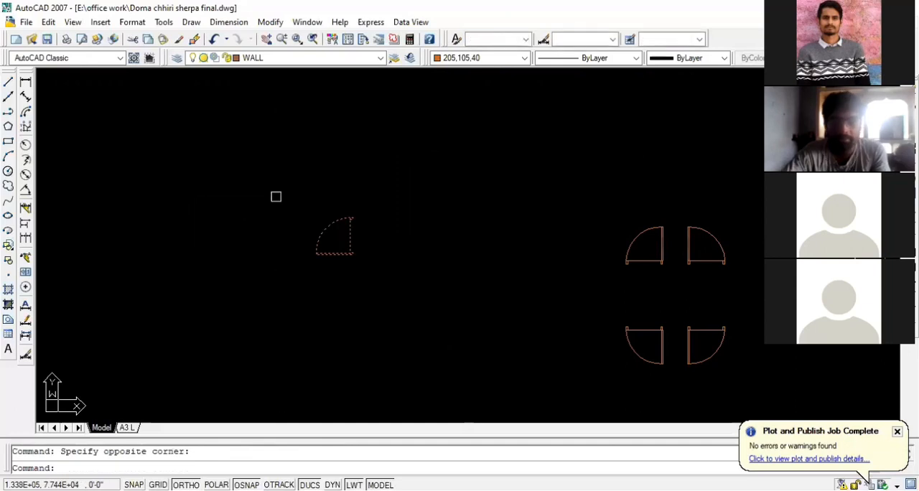
text(mi)
key(Return)
click(379, 253)
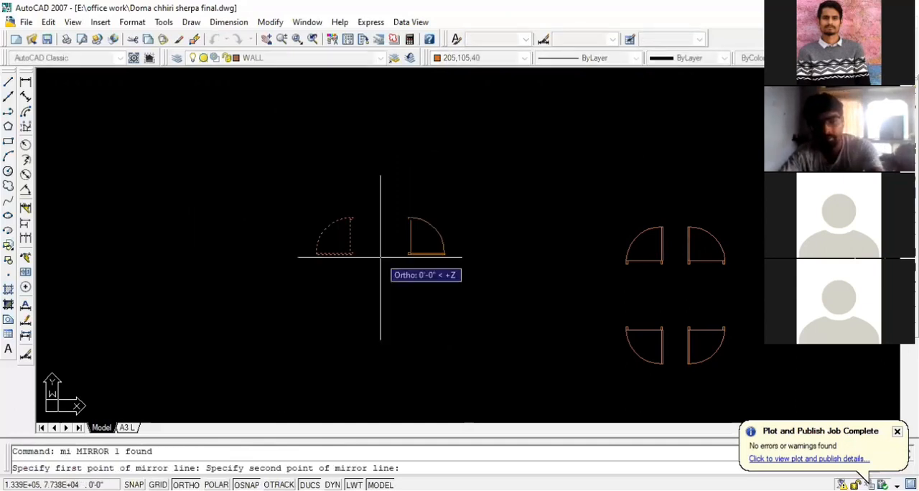
click(381, 188)
key(Return)
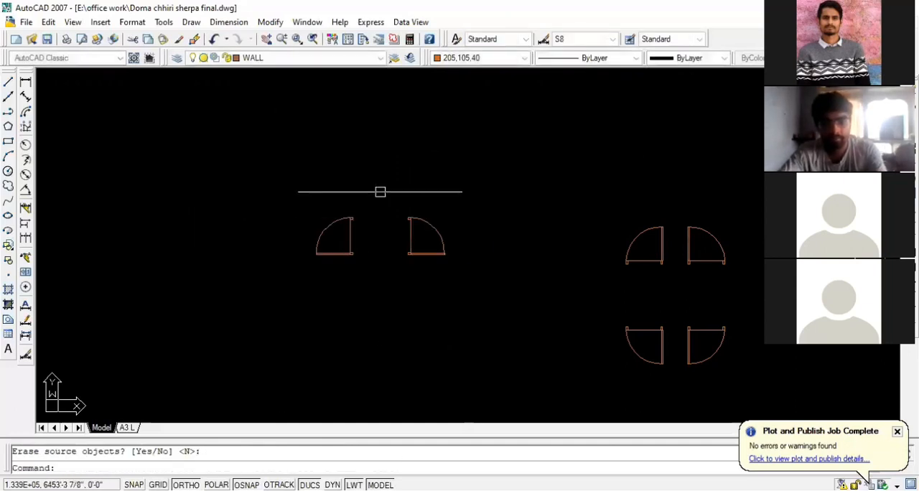
Mirror the two rotated doors about a horizontal line below them to complete a set of four, keeping the originals
click(455, 279)
click(274, 182)
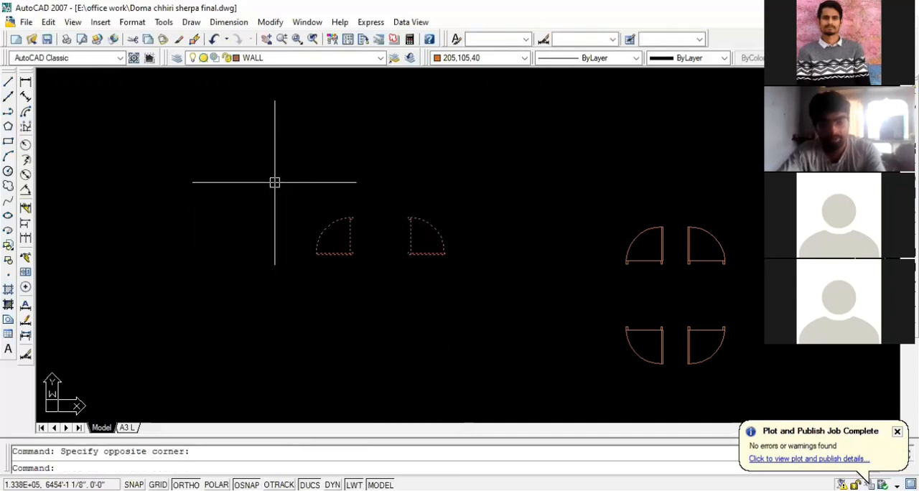
text(mi)
key(Return)
click(381, 278)
click(309, 279)
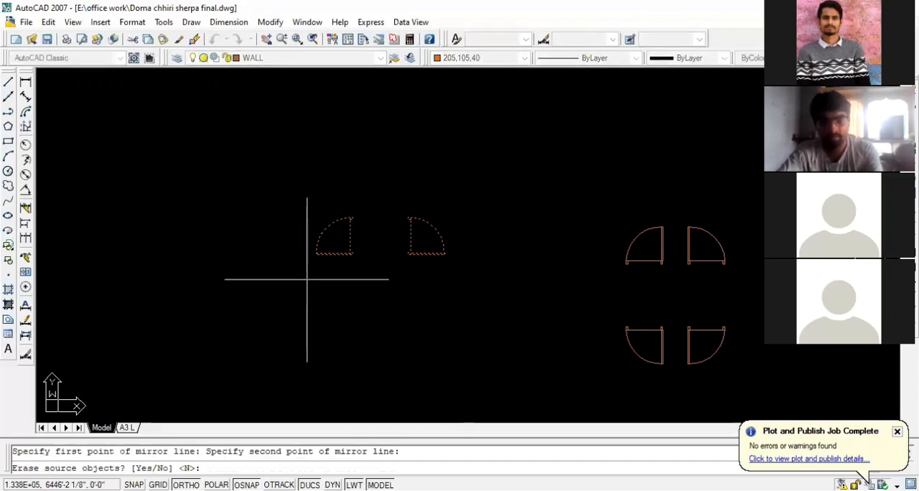
key(Return)
scroll(373, 269, down, 2)
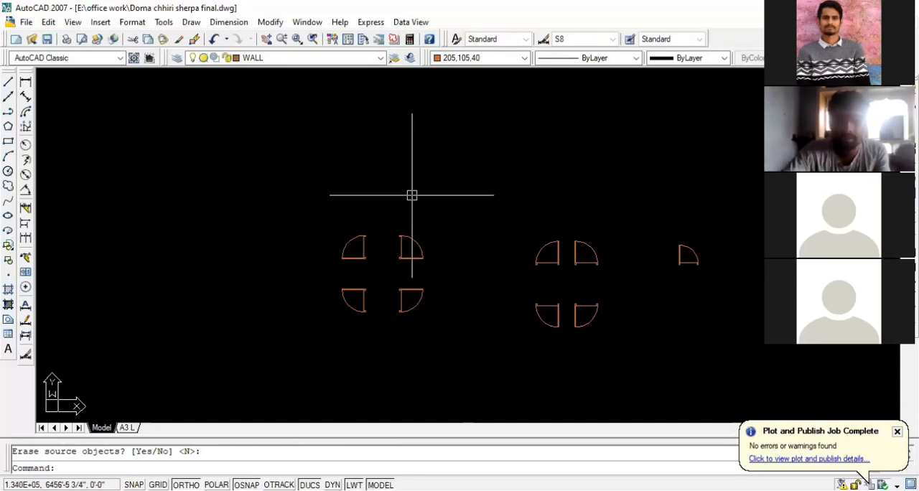
Examine the floor plan's walls and columns around the staircase for door locations
scroll(474, 209, down, 2)
scroll(561, 226, down, 4)
scroll(145, 256, up, 3)
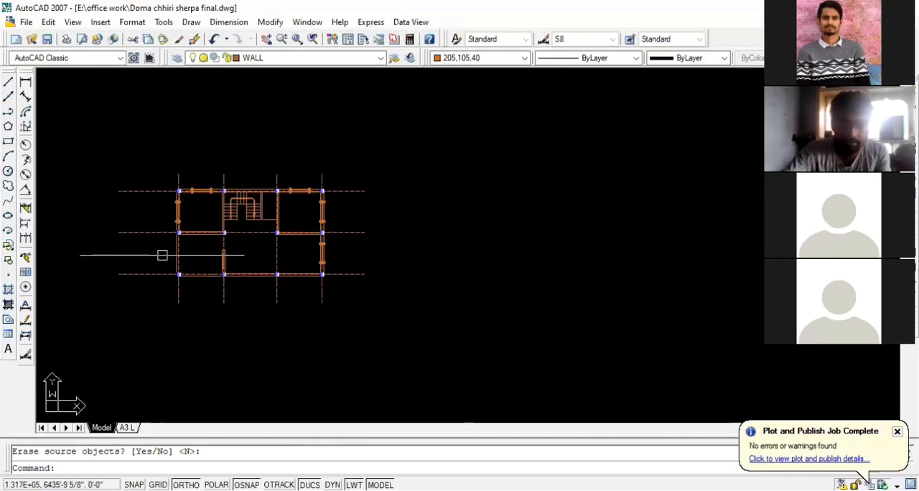
scroll(301, 241, up, 4)
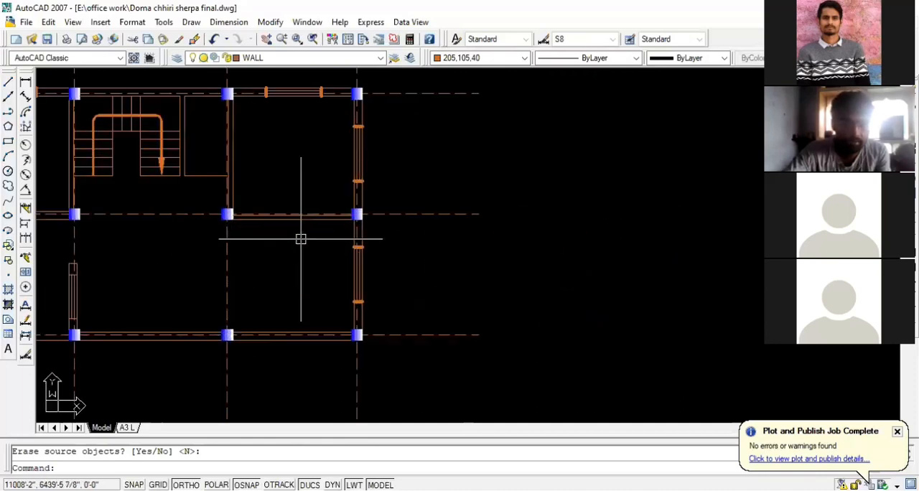
scroll(438, 252, down, 2)
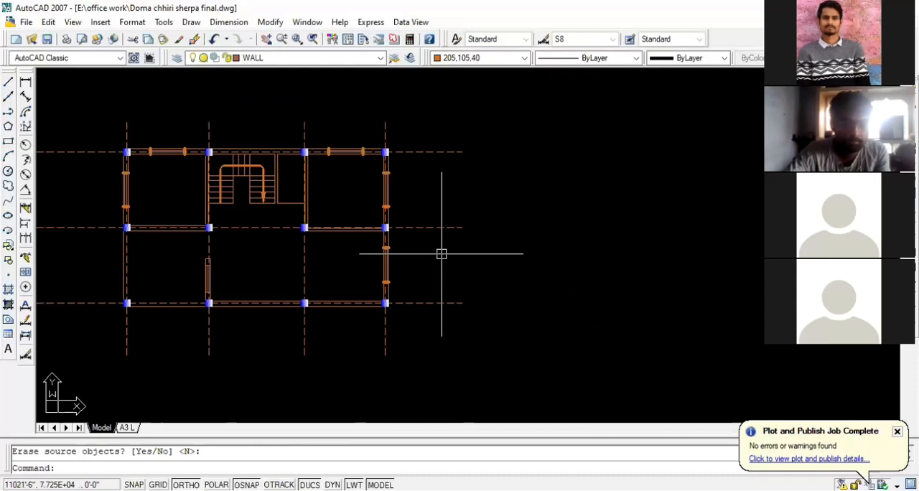
scroll(220, 219, up, 6)
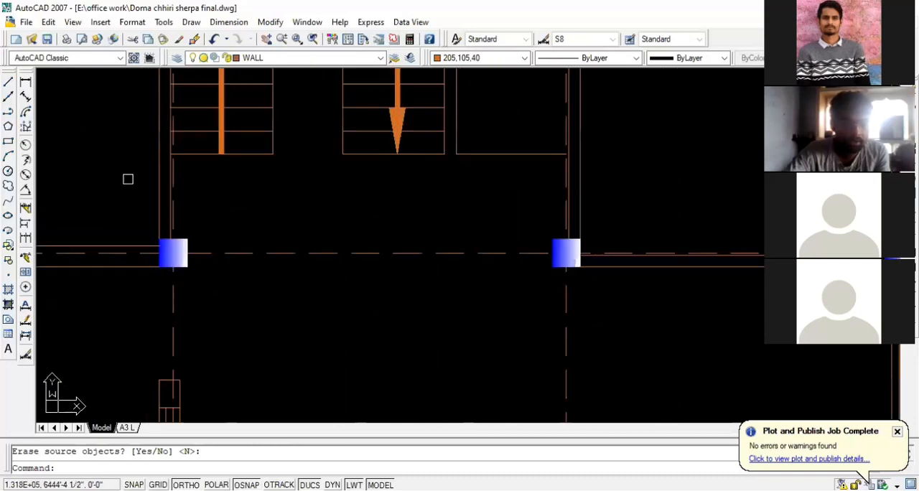
scroll(170, 186, down, 3)
scroll(127, 197, up, 2)
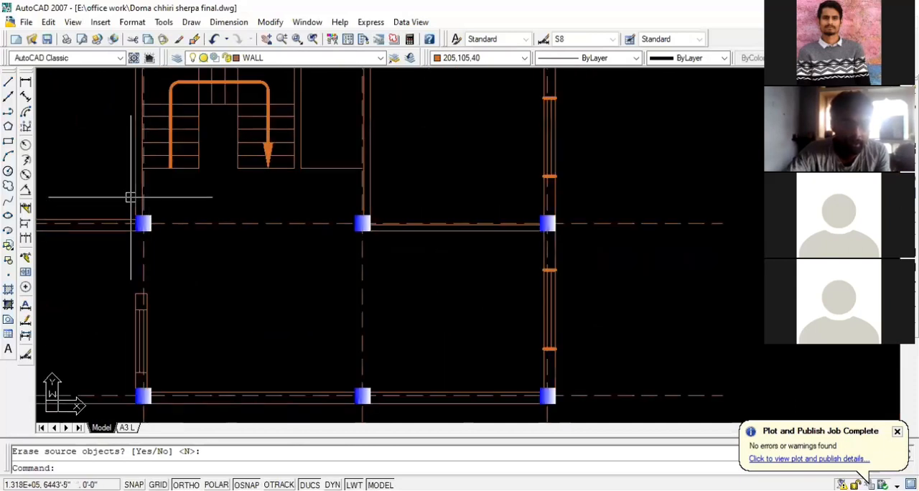
scroll(134, 196, down, 8)
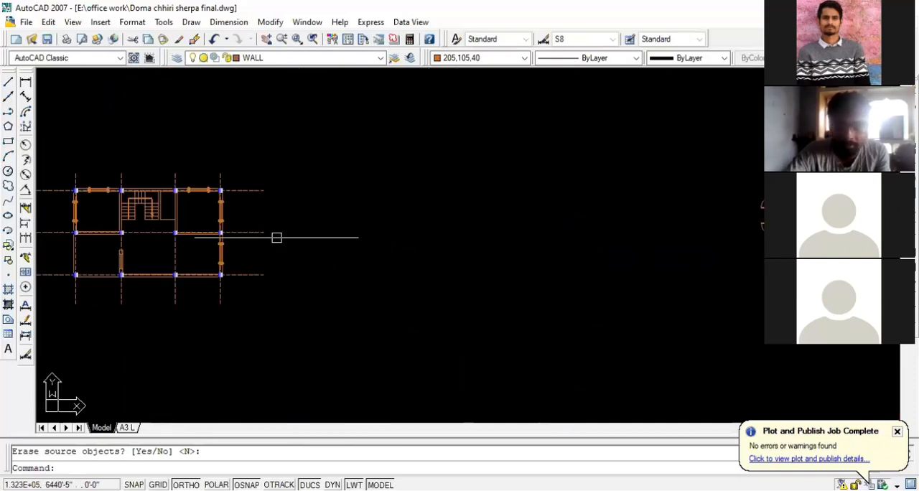
Move the two sets of four doors about 80' horizontally toward the floor plan
click(666, 258)
click(568, 171)
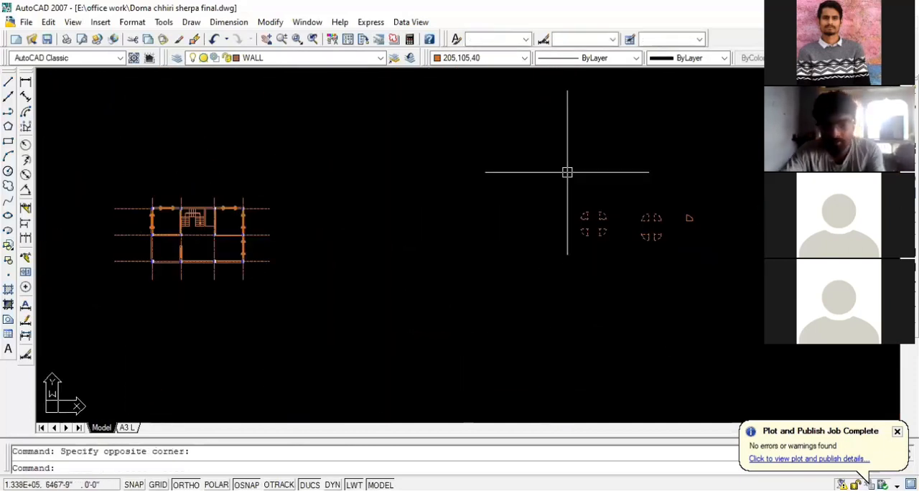
text(m)
key(Return)
click(591, 282)
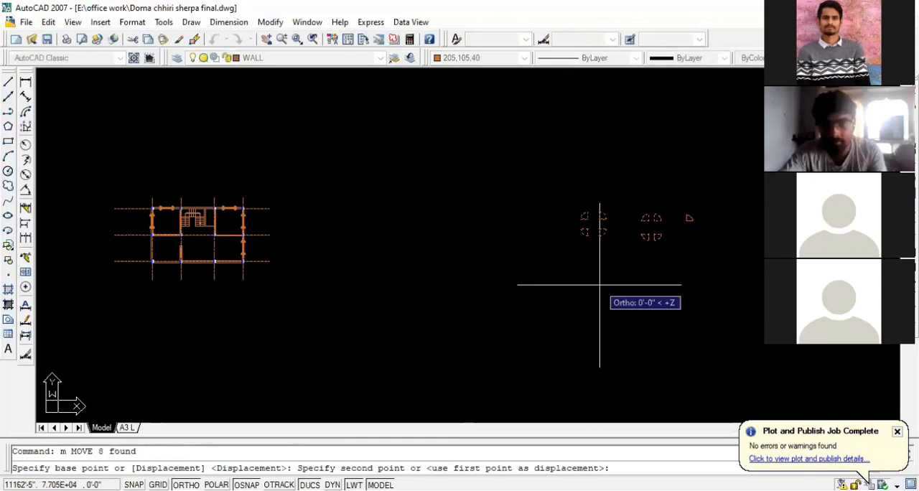
click(404, 280)
scroll(280, 240, up, 3)
scroll(316, 246, down, 1)
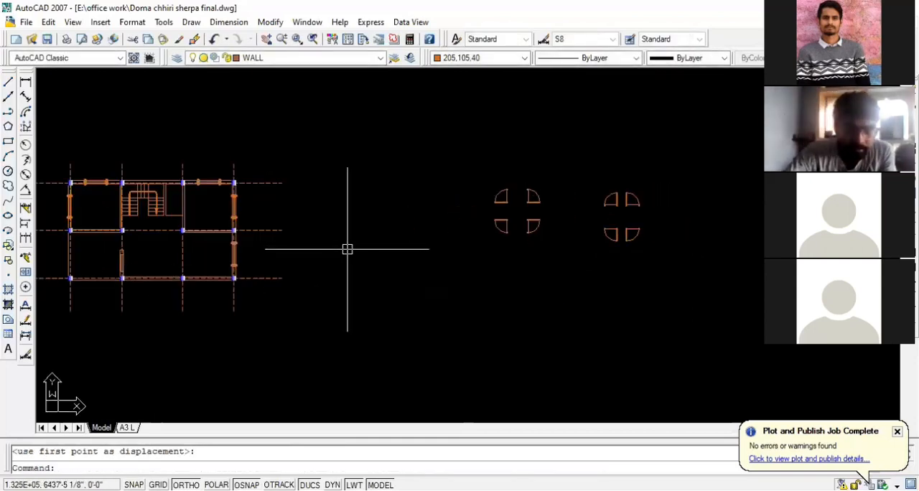
Compare the nearest set's upper-left door with the wall and column corner beside the staircase's up flight
scroll(506, 201, up, 5)
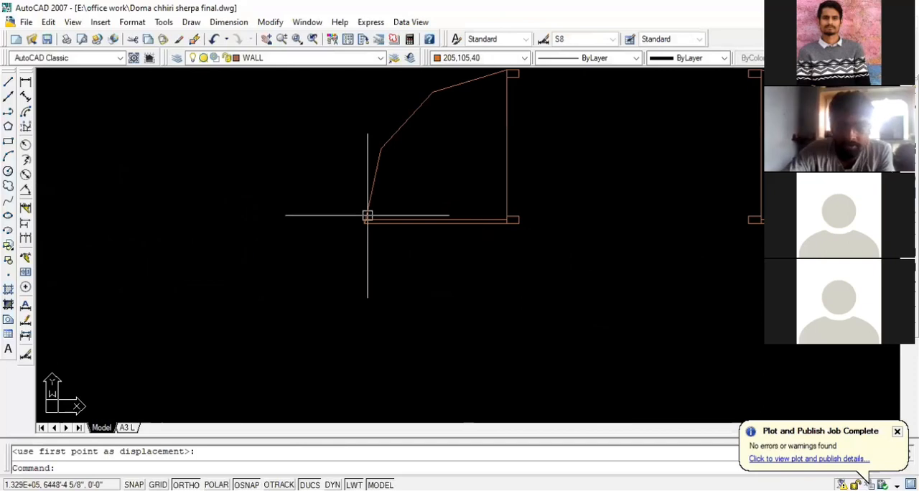
scroll(567, 224, down, 5)
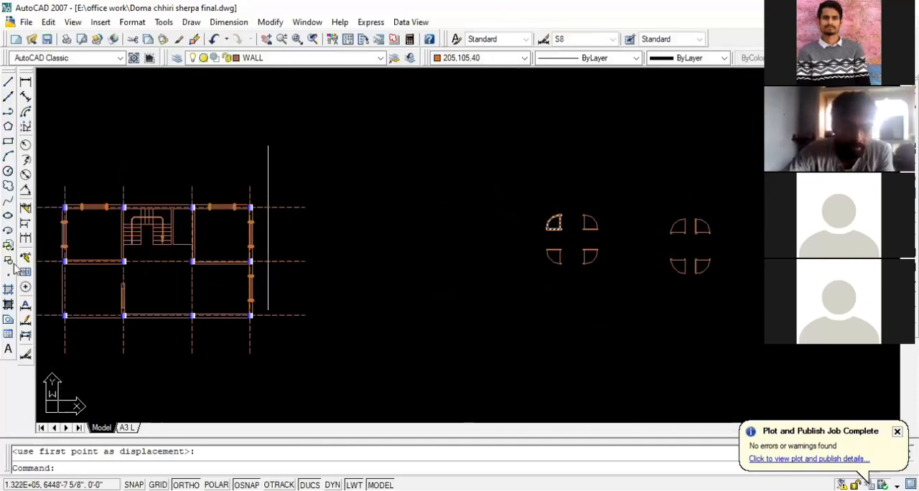
scroll(125, 213, up, 2)
scroll(125, 212, down, 1)
scroll(117, 281, up, 5)
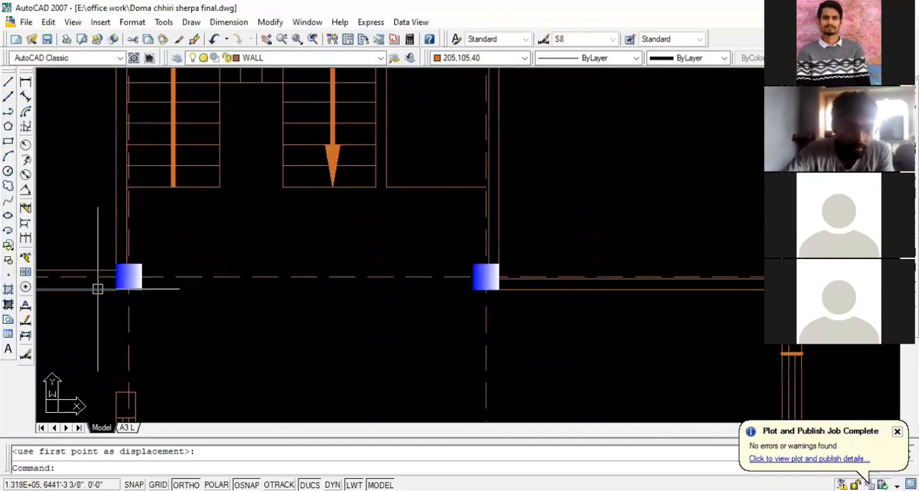
scroll(172, 280, up, 3)
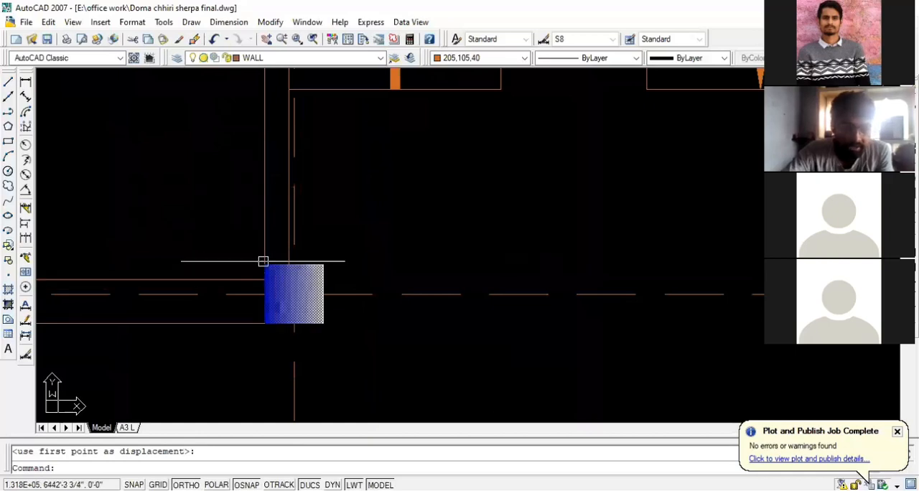
scroll(330, 255, down, 4)
scroll(307, 200, up, 2)
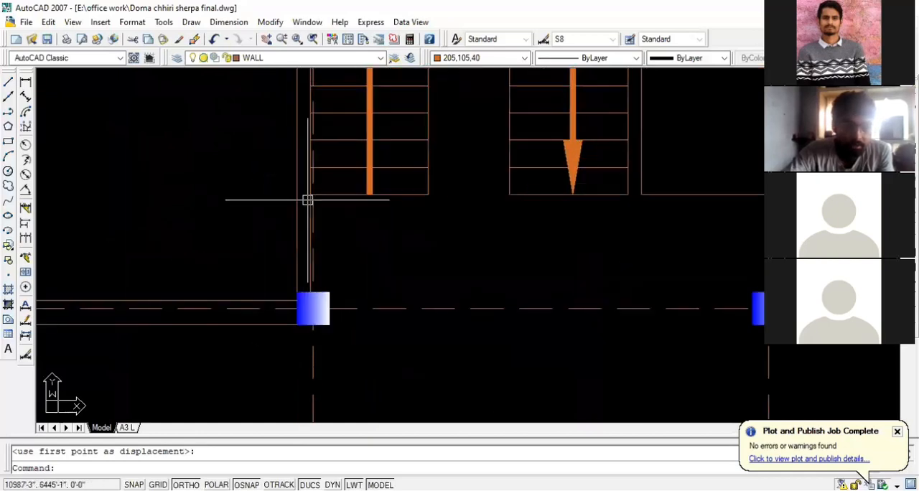
scroll(307, 200, down, 4)
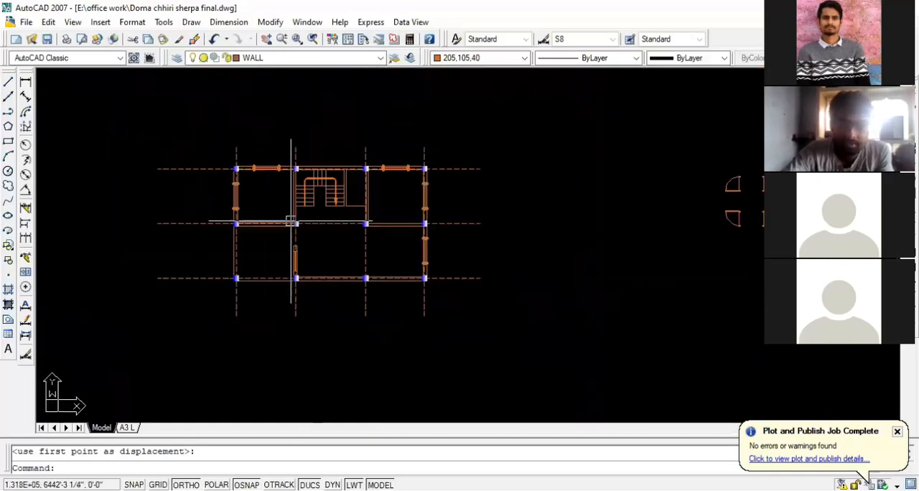
Copy the nearest set's upper-left door into the wall left of the stairs, its lower jamb corner where the stair-side face meets the column
scroll(596, 197, down, 1)
scroll(596, 197, up, 5)
click(622, 179)
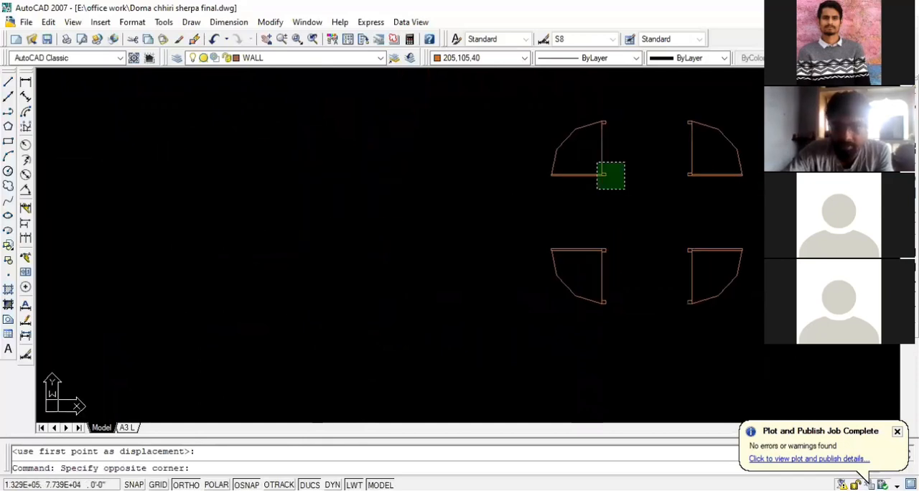
click(548, 107)
text(co)
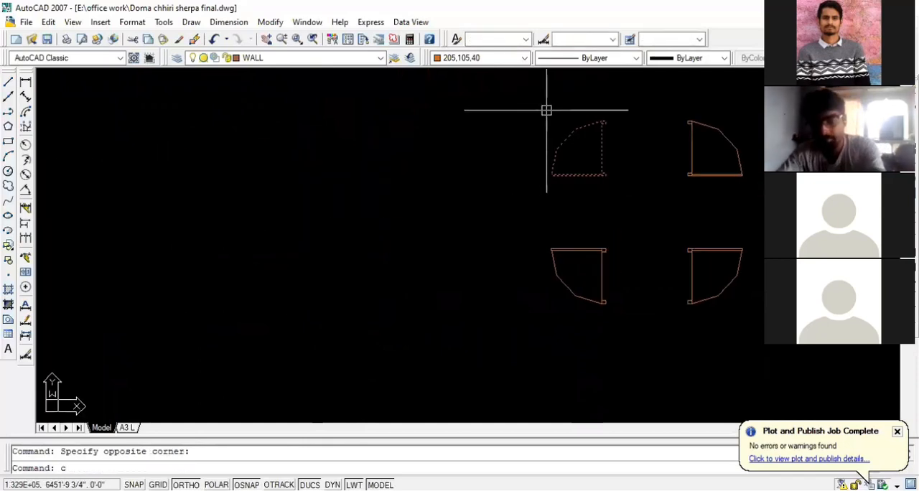
key(Return)
scroll(620, 199, up, 5)
click(529, 158)
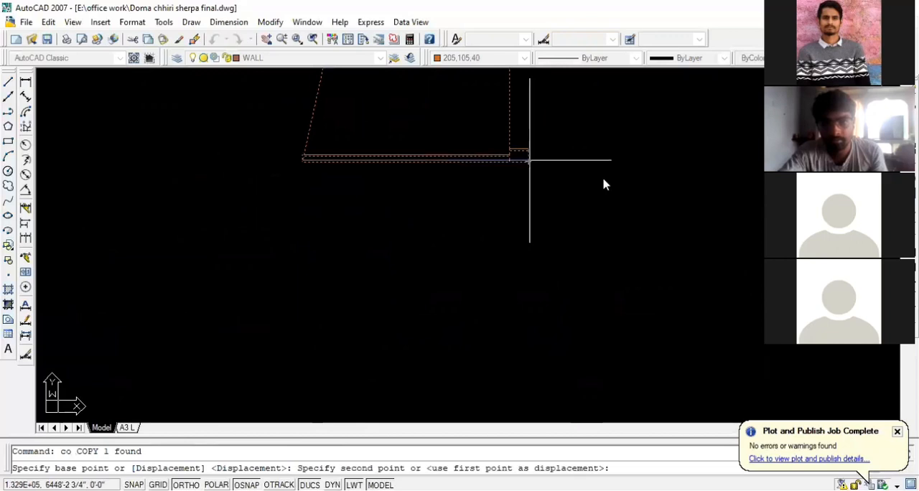
scroll(603, 188, down, 5)
scroll(323, 237, up, 6)
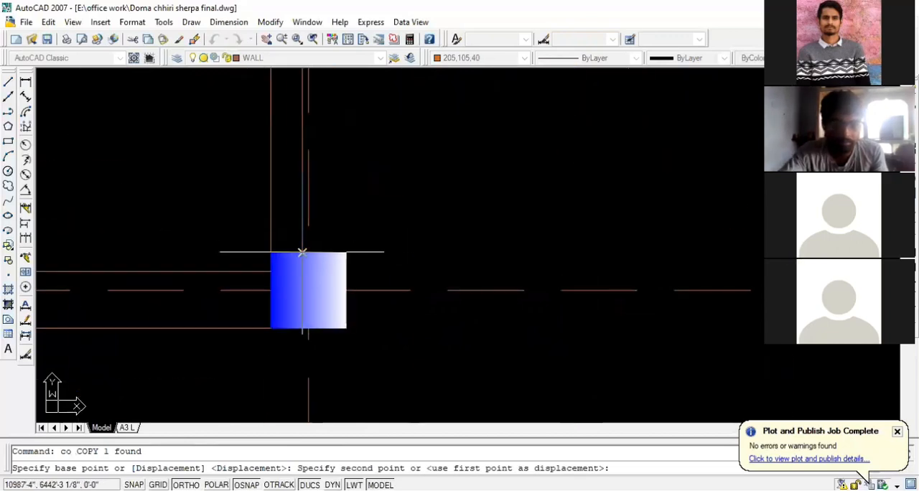
click(273, 252)
scroll(260, 262, down, 2)
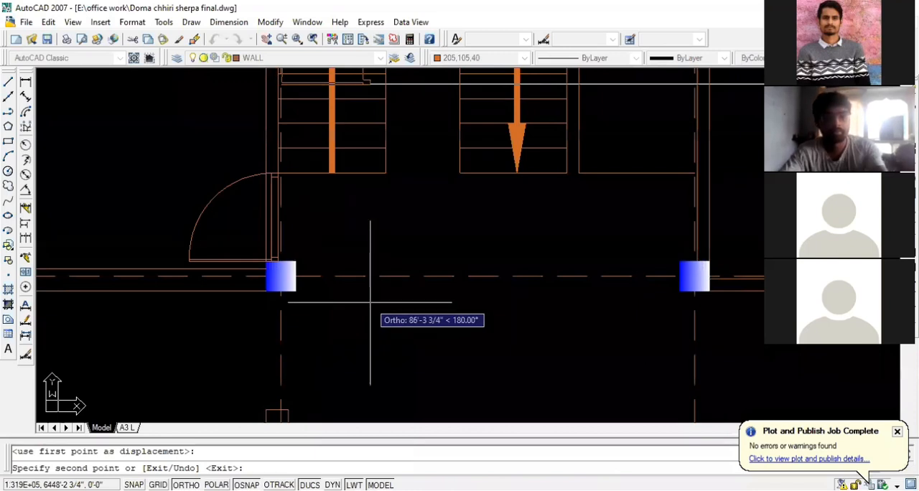
key(Escape)
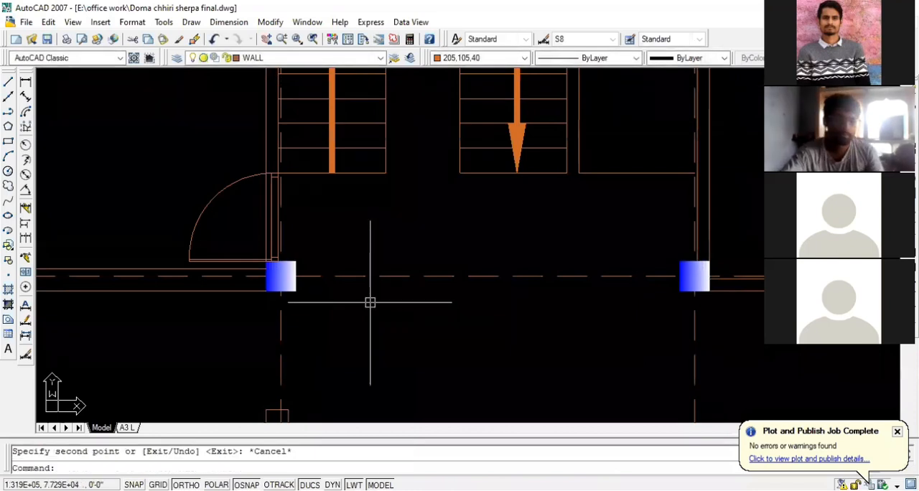
Copy the nearest set's upper-right door into the wall right of the stairs, its lower jamb corner where the stair-side face meets the column
scroll(388, 302, down, 1)
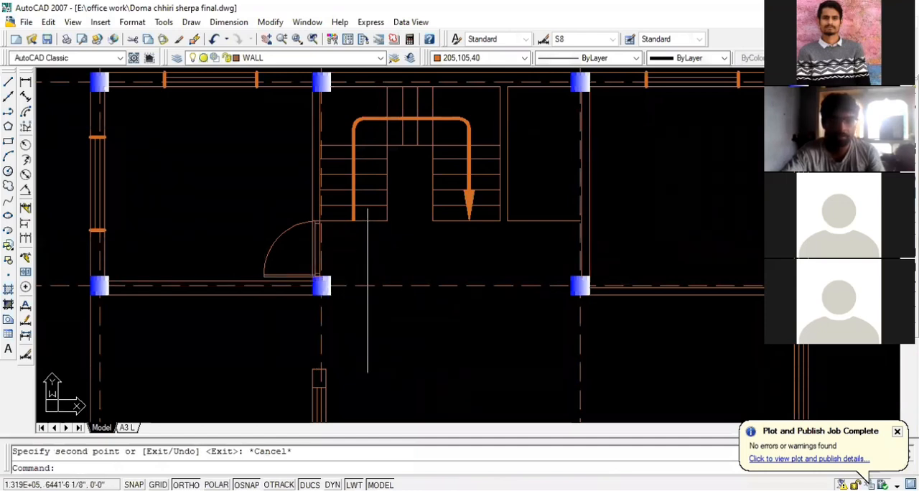
scroll(238, 289, down, 5)
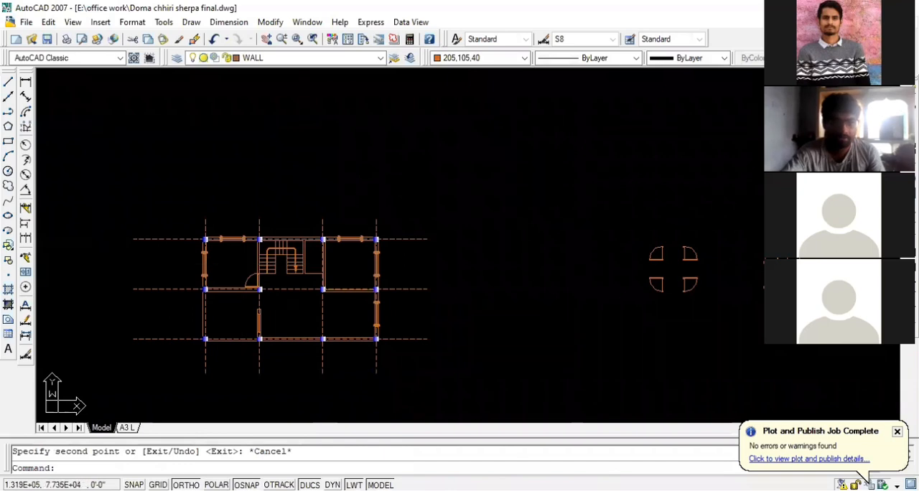
scroll(288, 285, up, 2)
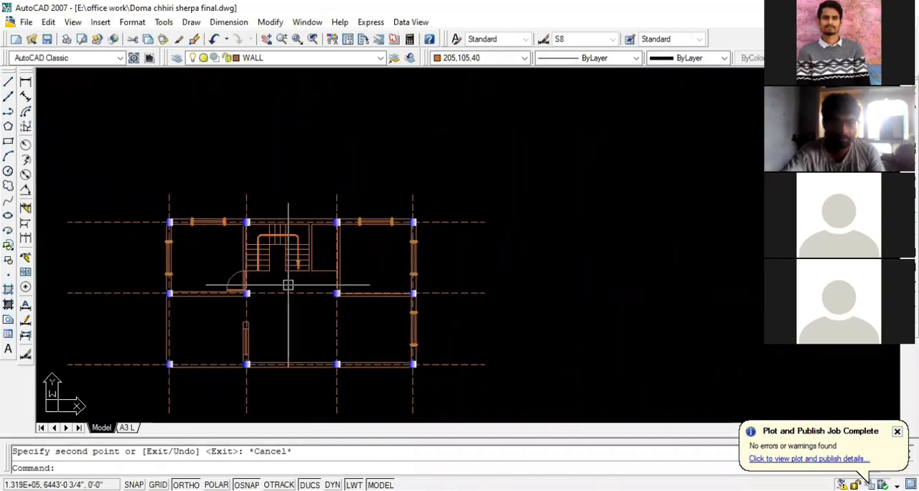
scroll(237, 283, up, 2)
scroll(83, 285, down, 3)
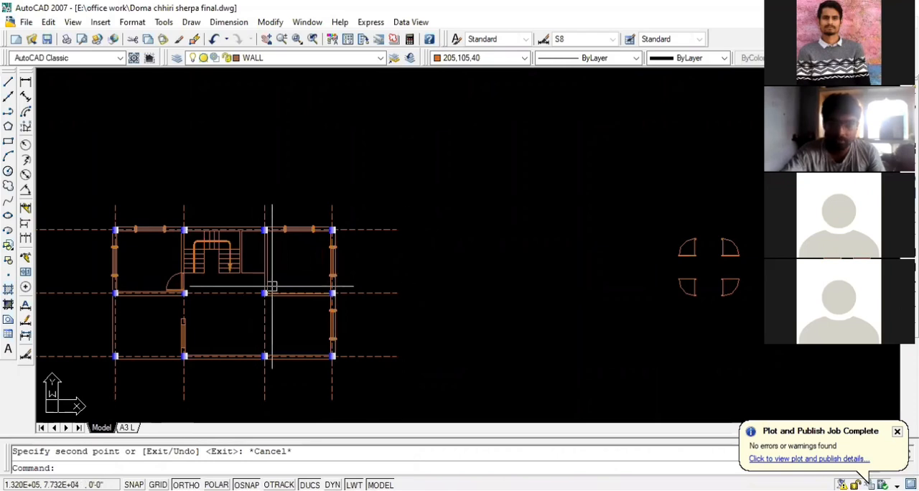
scroll(255, 279, down, 2)
scroll(708, 265, up, 2)
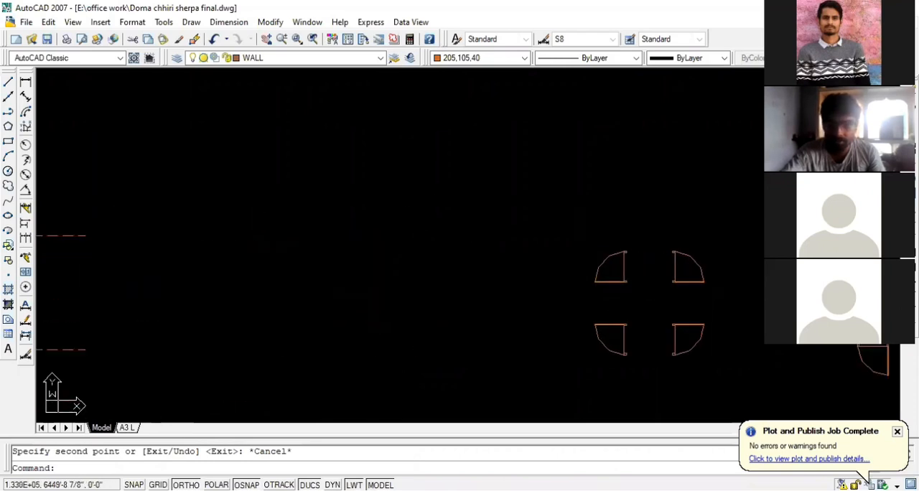
click(714, 292)
click(659, 253)
text(co)
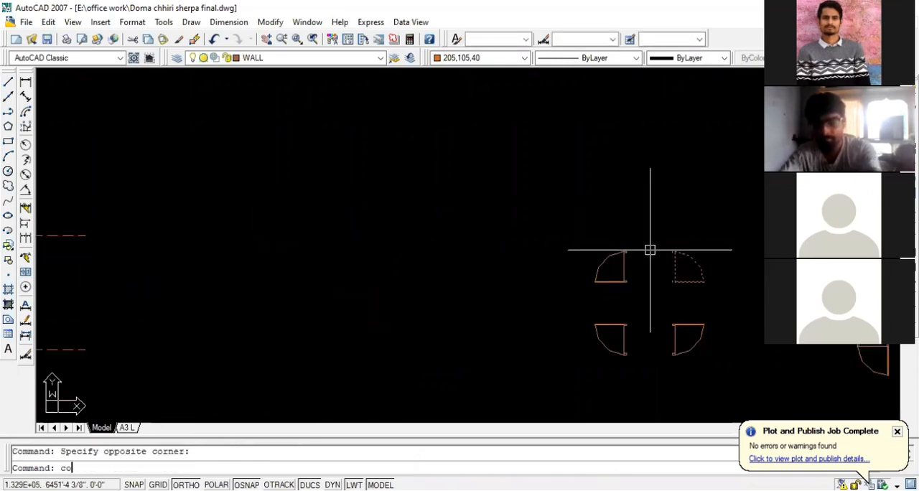
key(Return)
scroll(653, 280, up, 4)
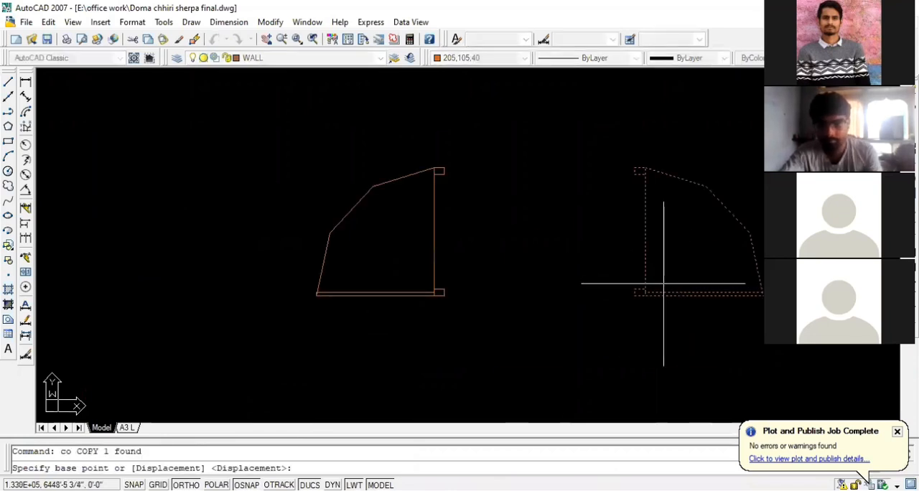
click(638, 293)
scroll(625, 277, down, 5)
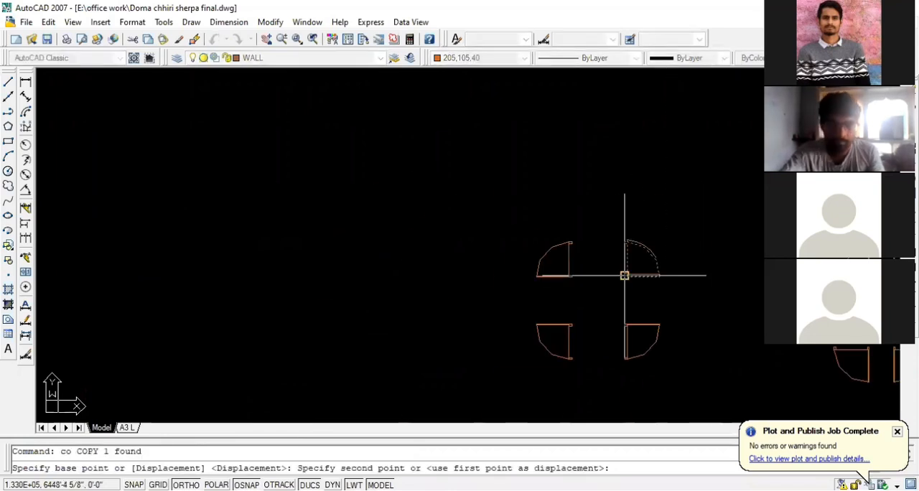
scroll(251, 309, up, 5)
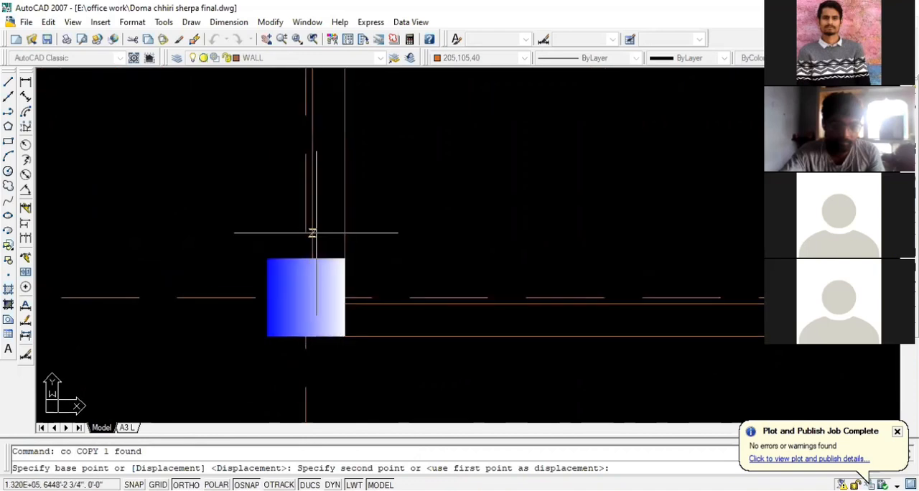
click(312, 259)
scroll(312, 258, down, 5)
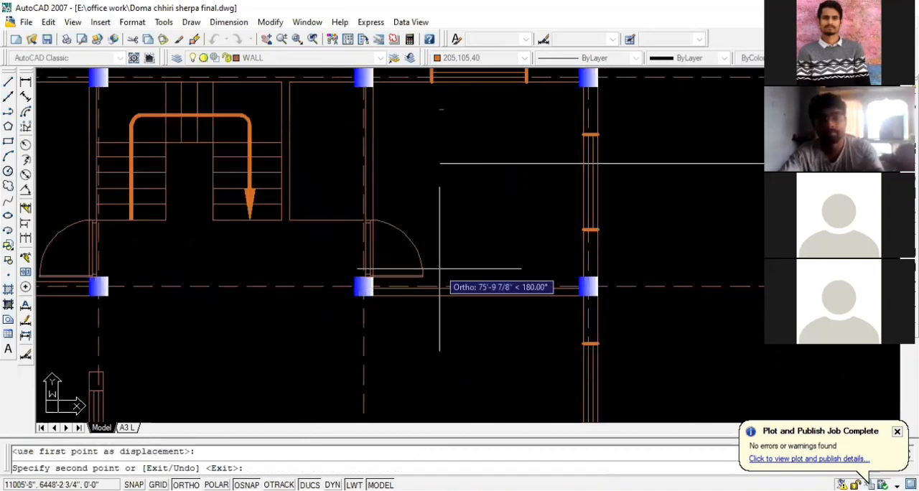
key(Escape)
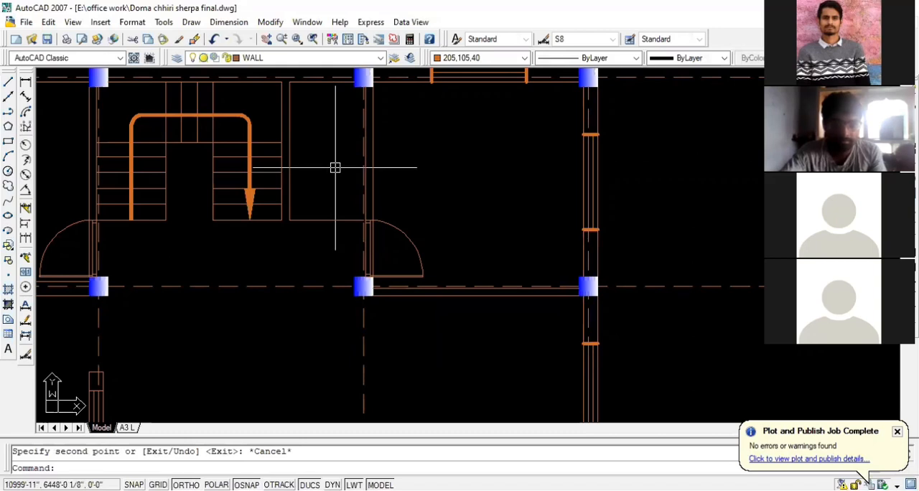
scroll(254, 183, down, 4)
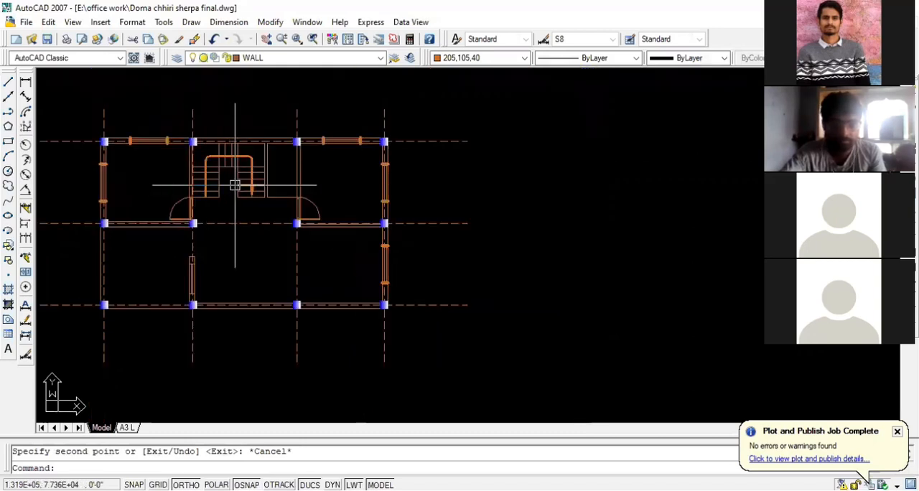
scroll(342, 155, down, 2)
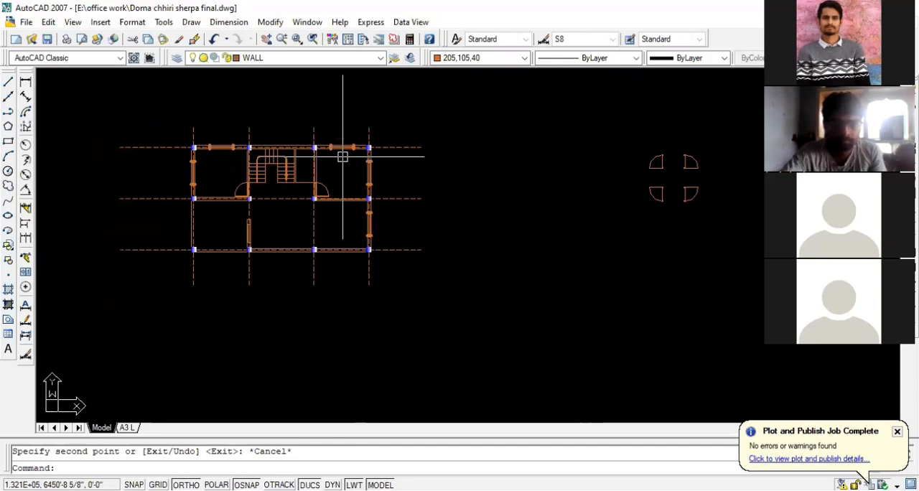
scroll(320, 178, up, 5)
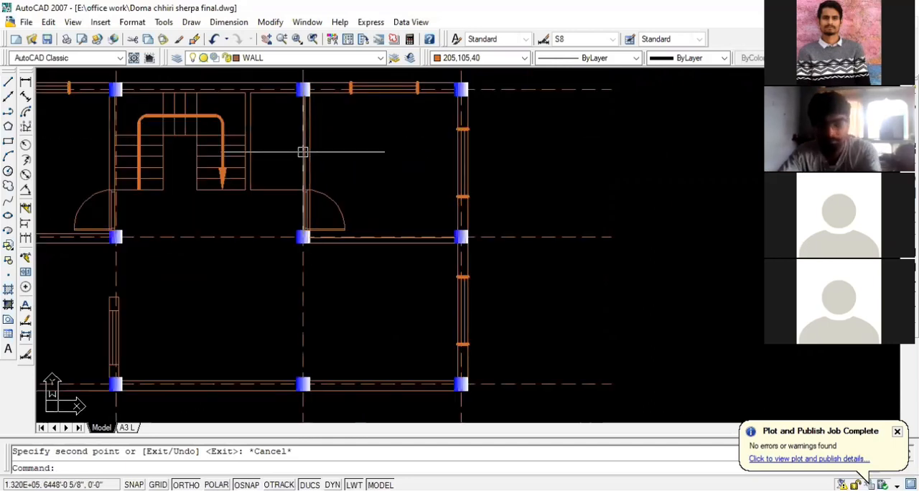
Offset the top wall's inner face between the stairs and the wall to their right 6' downward into the room
text(o)
key(Return)
text(6)
key(Return)
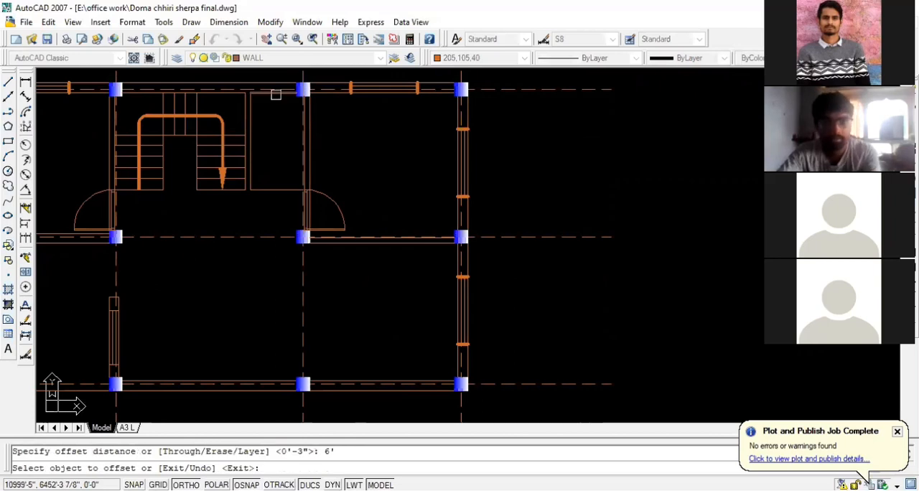
click(270, 161)
key(Escape)
Offset the new horizontal line beside the stairs 6" downward to form the wall's second face
text(o)
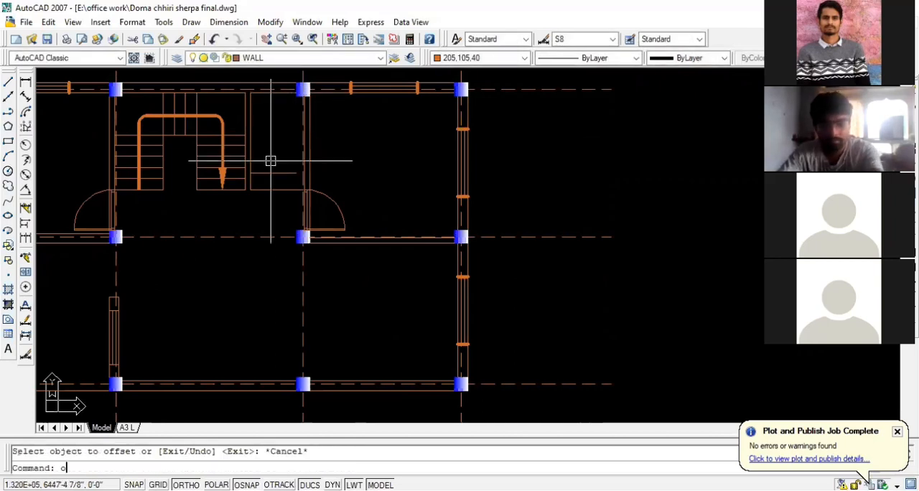
key(Return)
text(6)
key(Return)
click(272, 173)
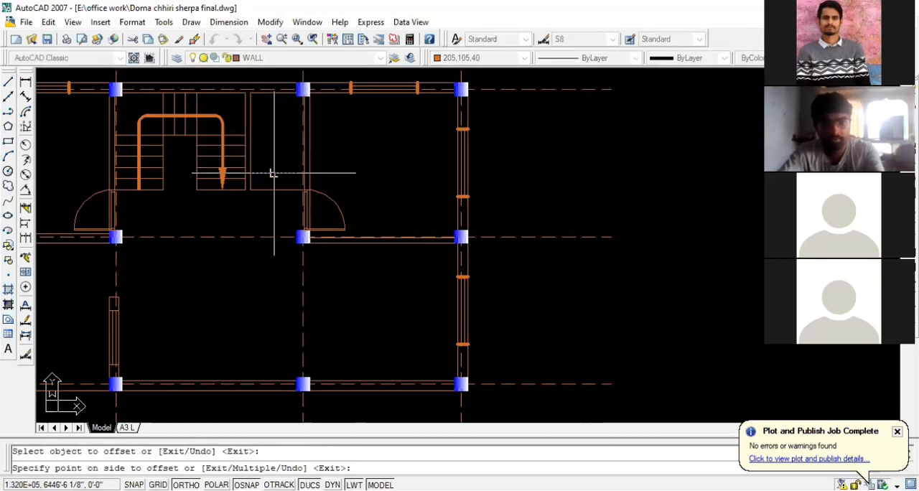
click(273, 184)
key(Escape)
Extend the lower face of the new horizontal wall to the stair-side line of the adjoining vertical wall
text(ex)
key(Return)
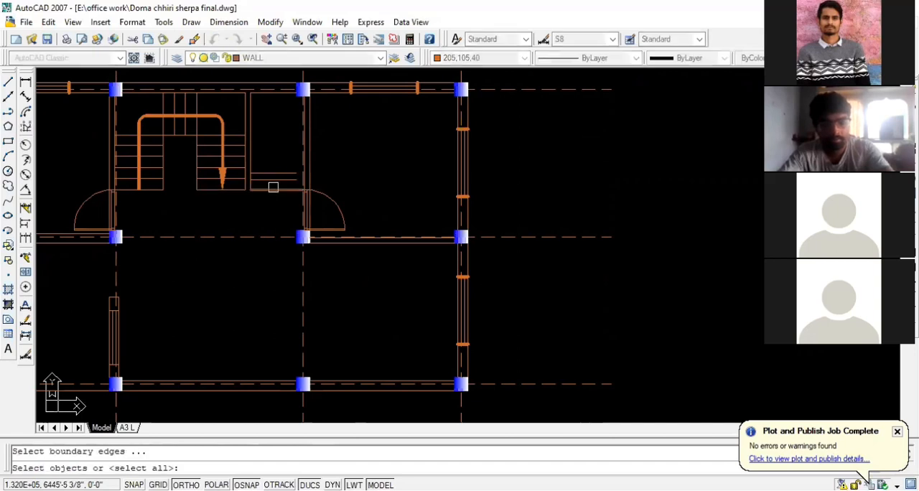
key(Return)
key(Escape)
Delete the old horizontal line level with the stairs' foot and trim the vertical wall line projecting below the new wall
click(270, 190)
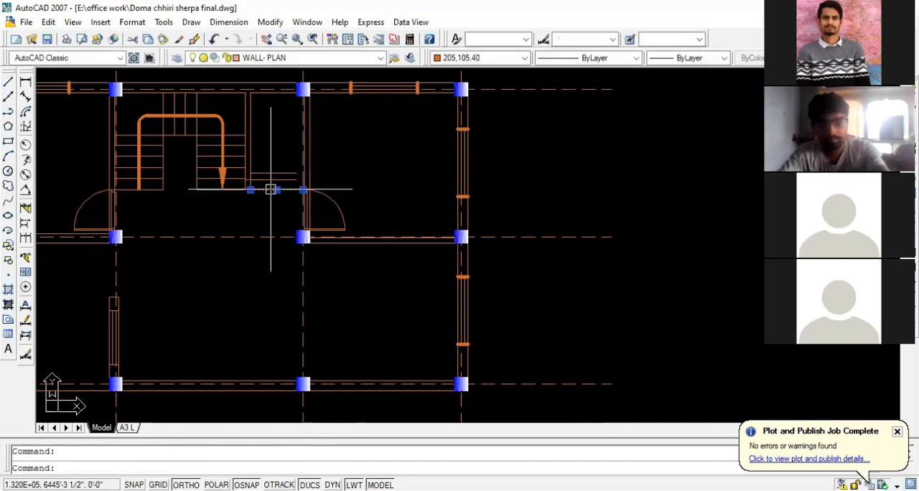
key(Delete)
text(tr)
key(Return)
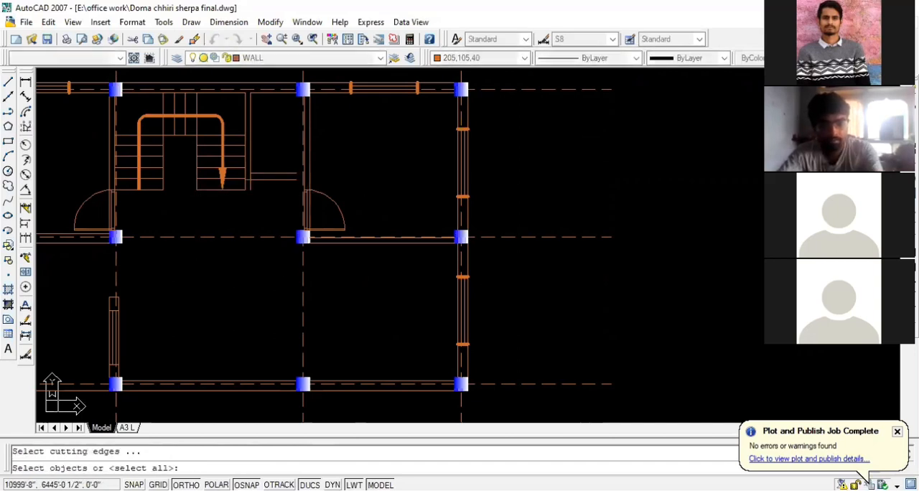
key(Return)
key(Escape)
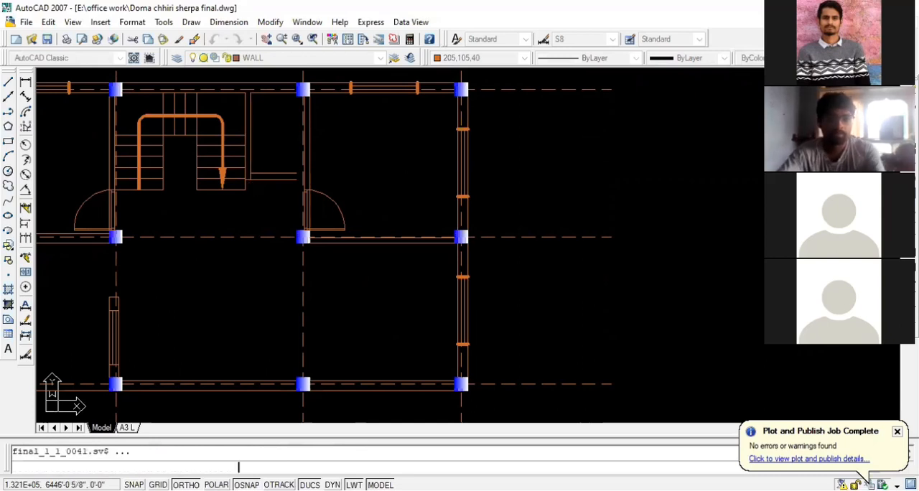
Copy the separate original door block outside the floor plan about 13'-8" horizontally to its right
scroll(269, 169, down, 1)
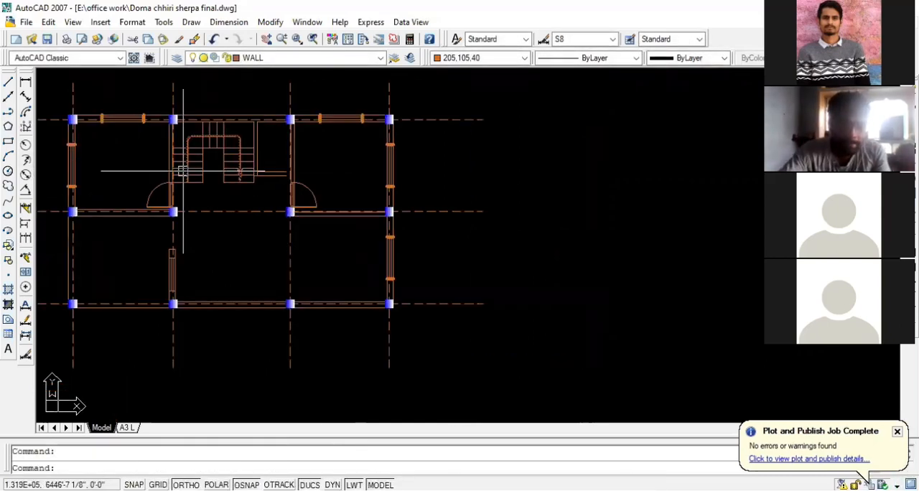
scroll(310, 197, up, 1)
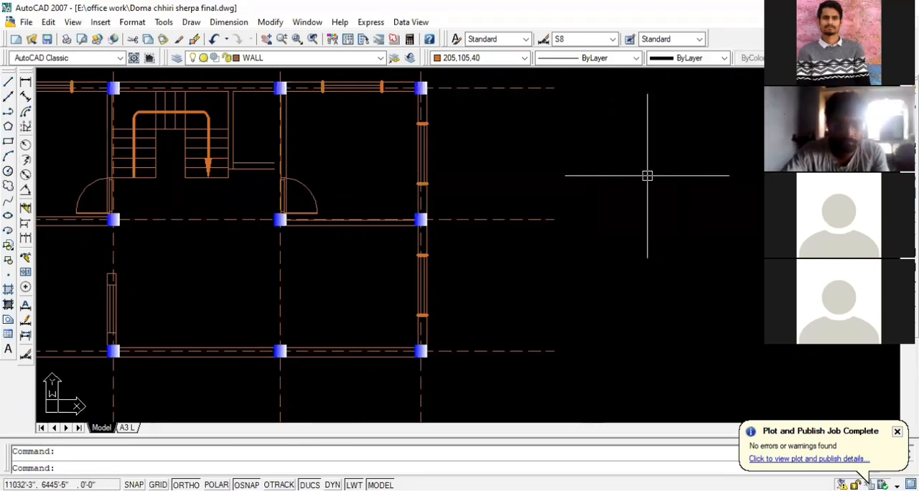
scroll(481, 190, down, 1)
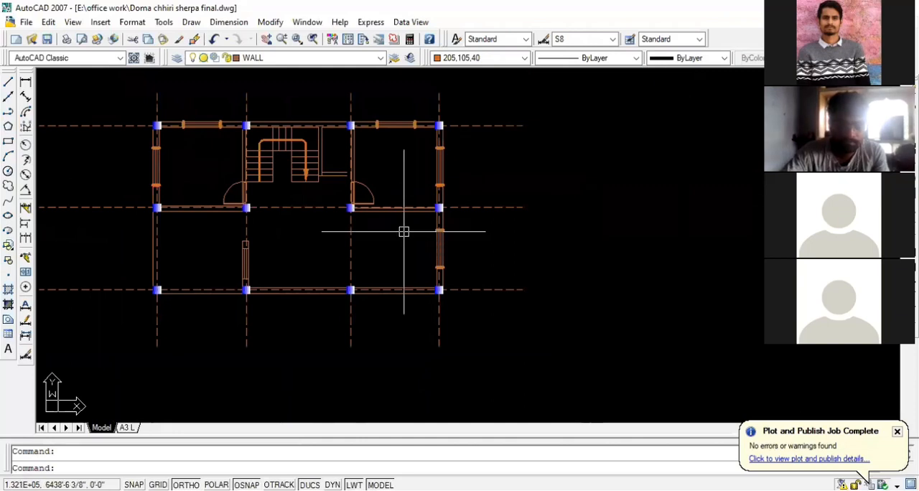
scroll(215, 226, down, 3)
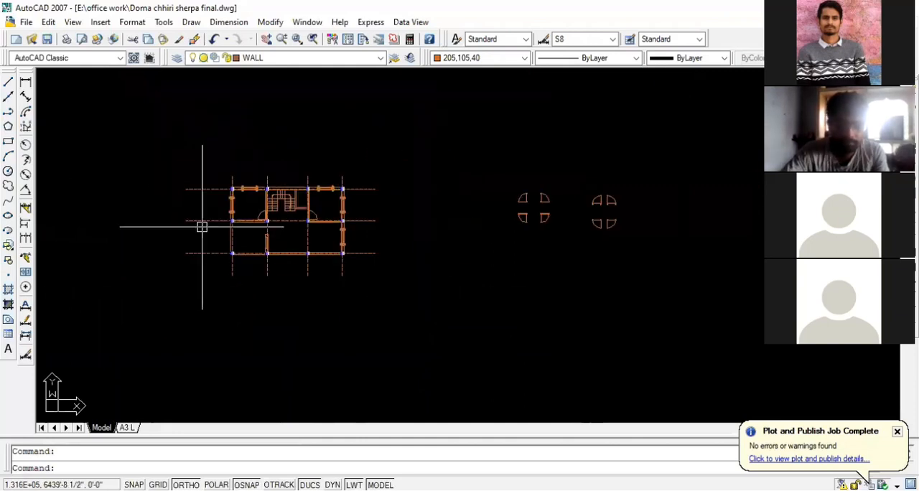
scroll(684, 217, up, 4)
click(577, 223)
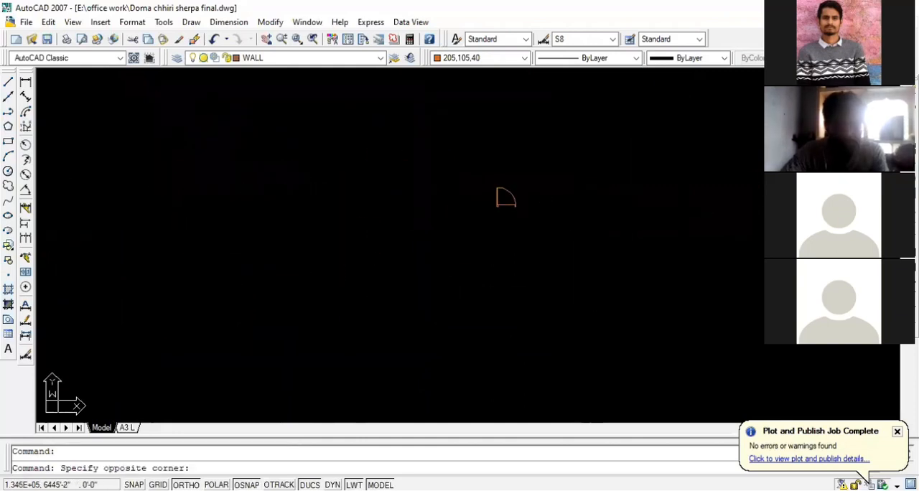
click(471, 158)
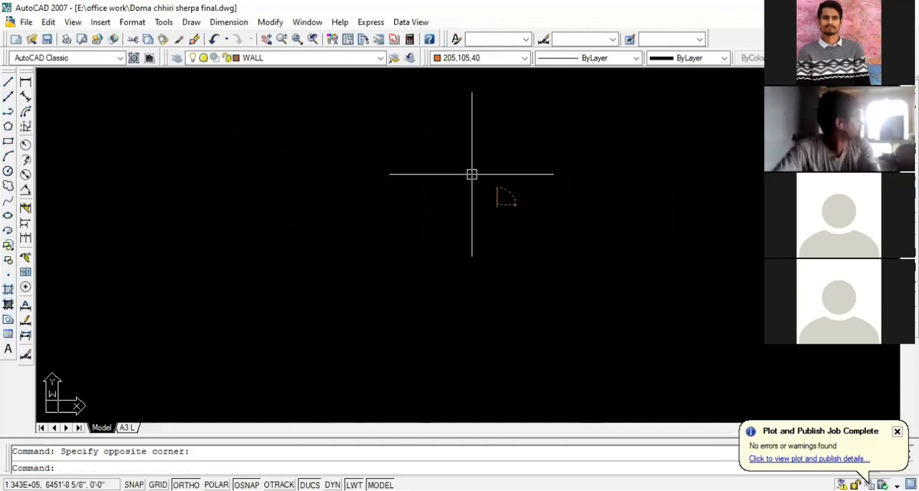
text(co)
key(Return)
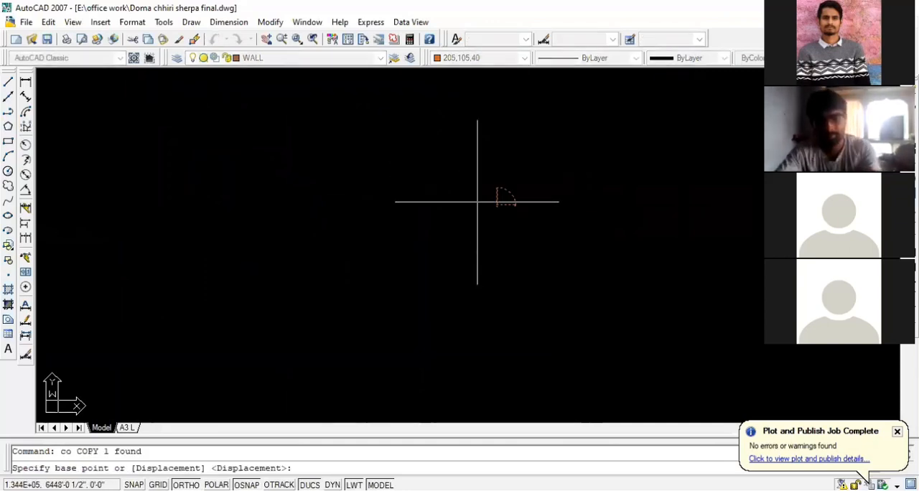
click(478, 200)
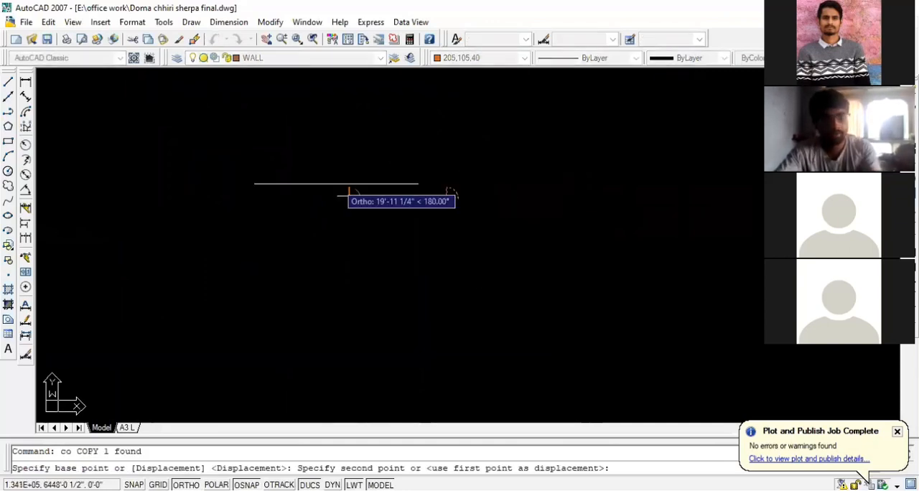
click(498, 184)
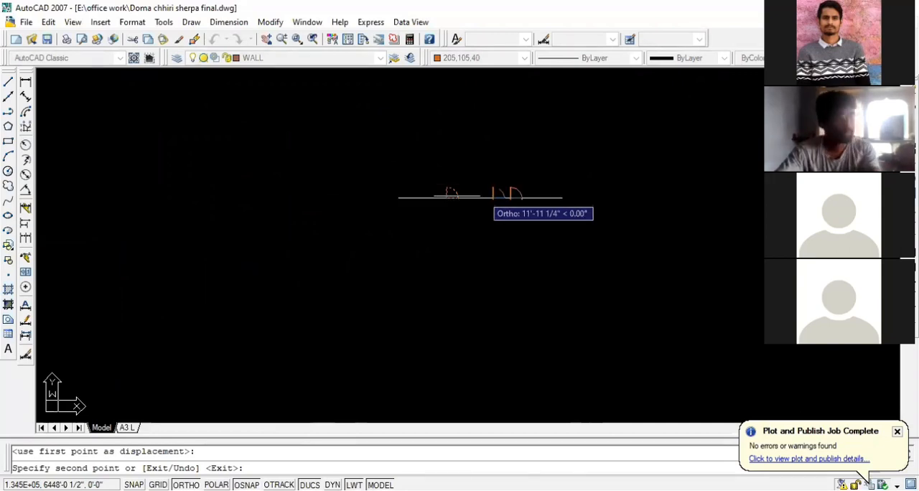
key(Escape)
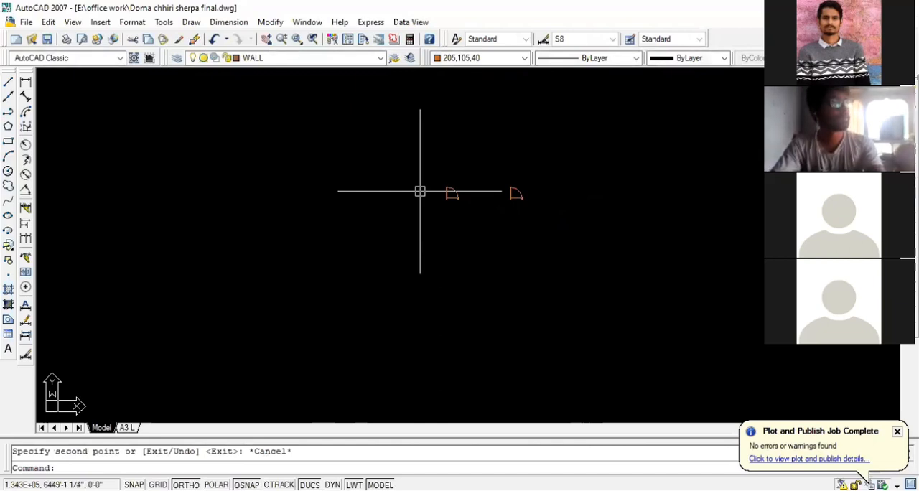
key(Escape)
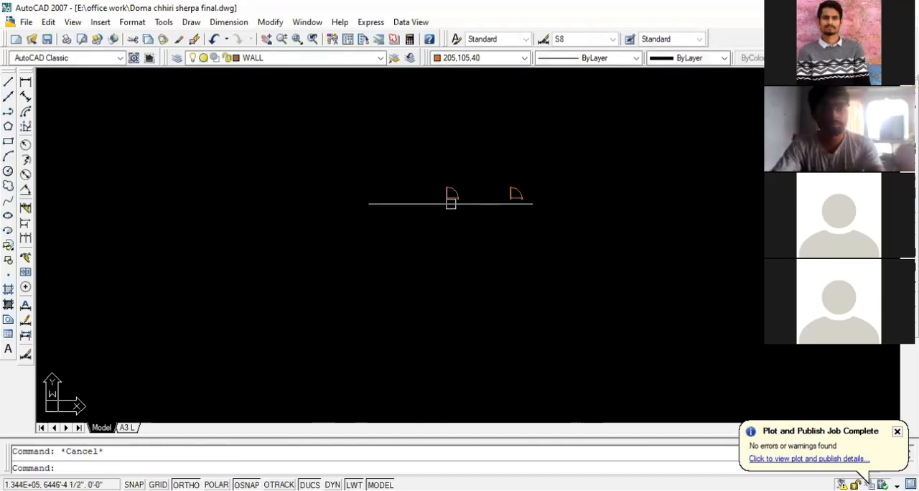
Check the jambs and swing of the new door copy at close range and select the copy
scroll(510, 205, up, 4)
scroll(539, 201, up, 4)
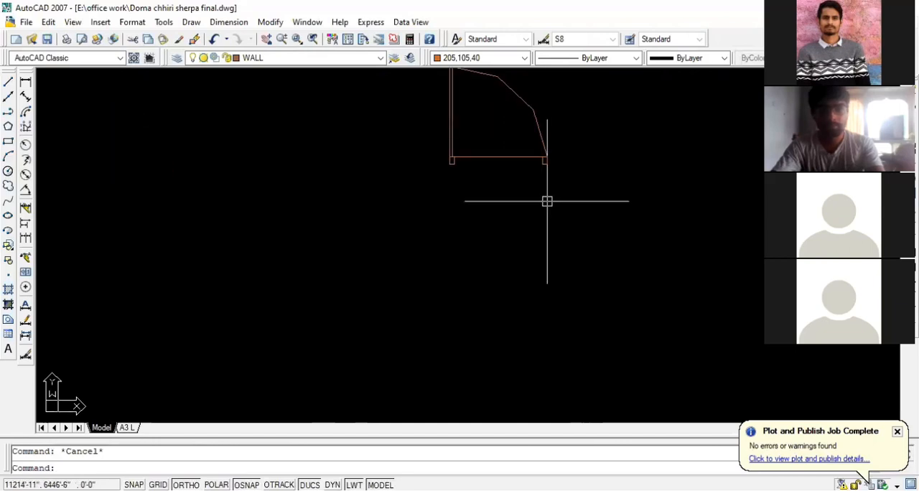
scroll(542, 198, up, 2)
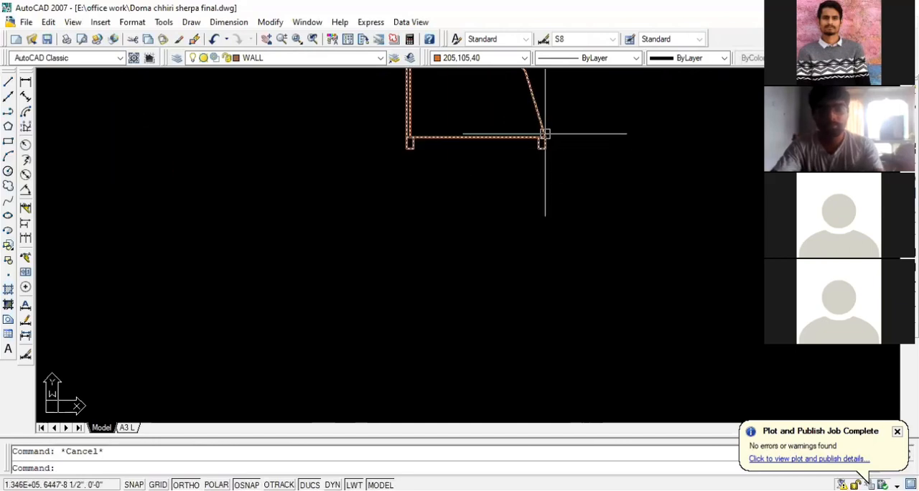
scroll(512, 142, down, 2)
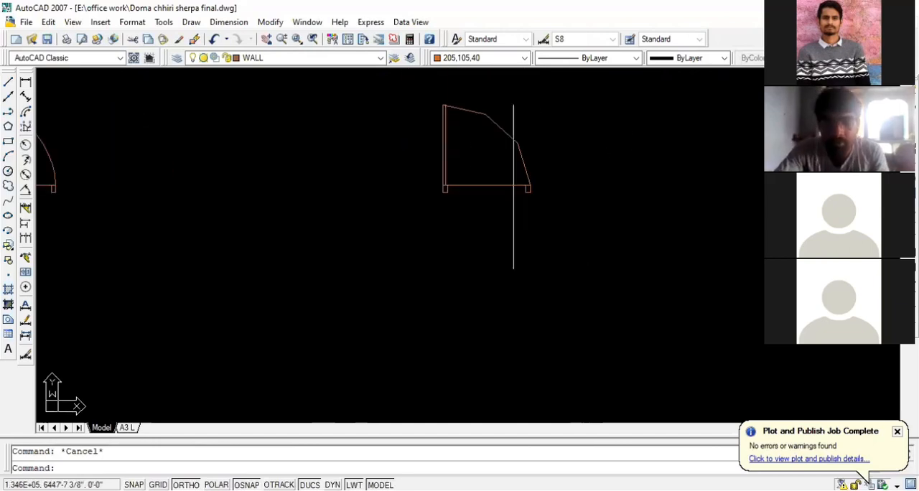
click(524, 149)
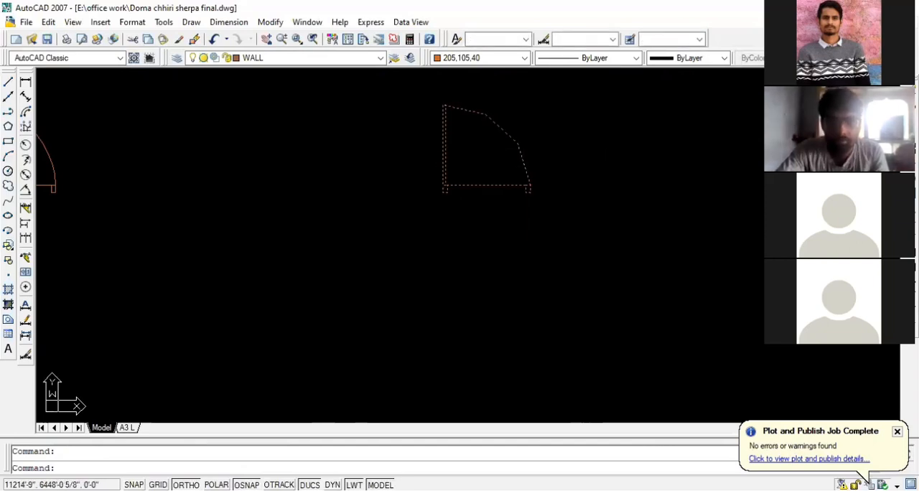
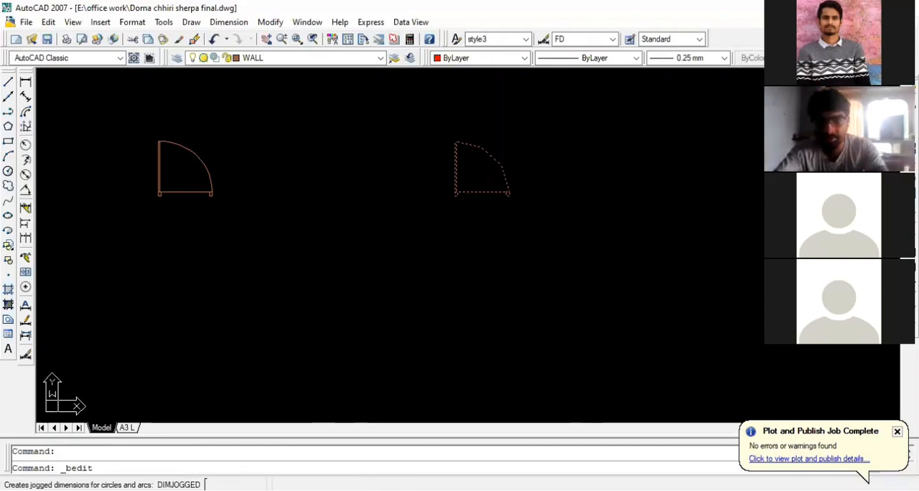
Open the copied door's block definition d3' in the Block Editor, decline the dynamic-block demonstration and close the authoring palettes
double_click(446, 143)
key(Escape)
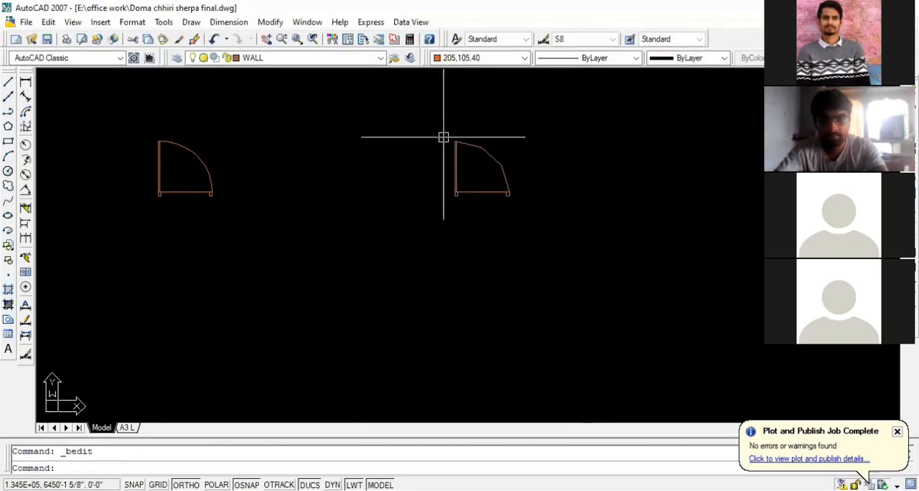
click(511, 195)
key(Escape)
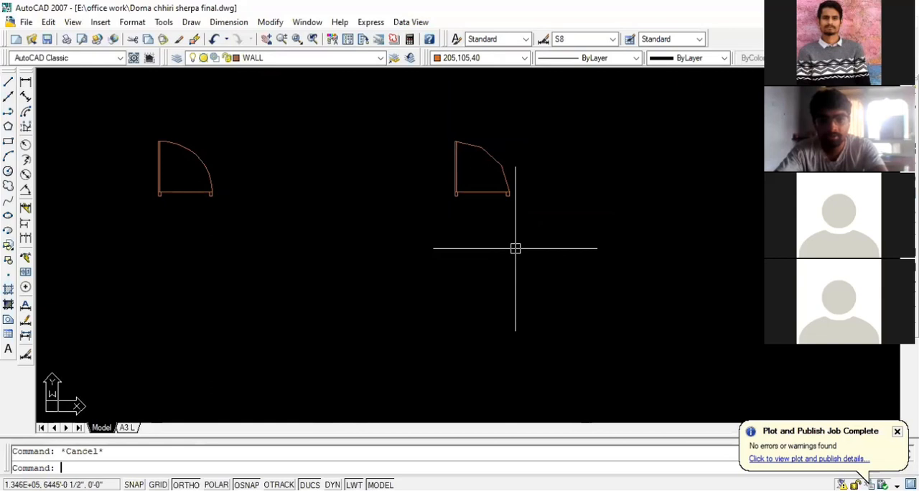
click(504, 175)
text(b)
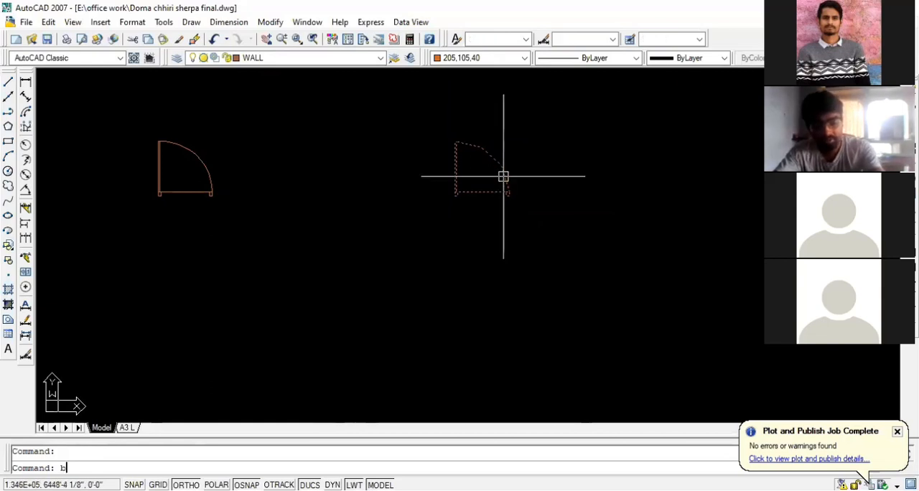
text(e)
key(Return)
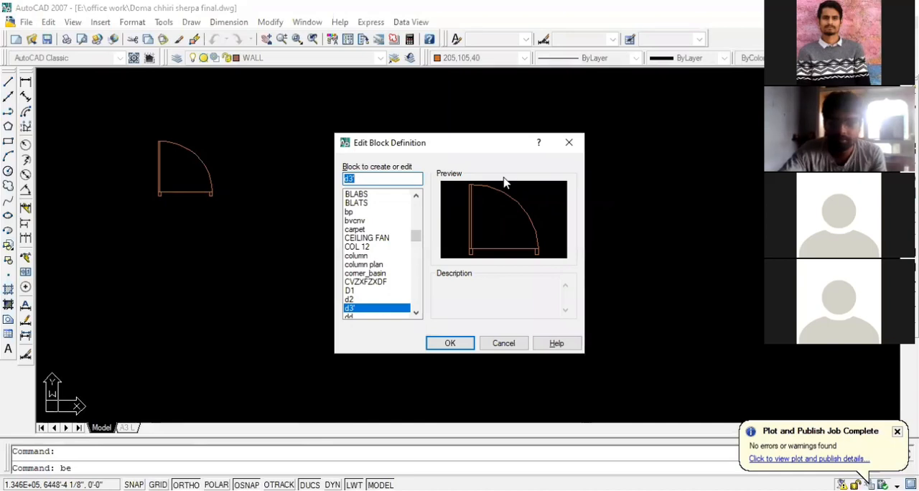
click(448, 344)
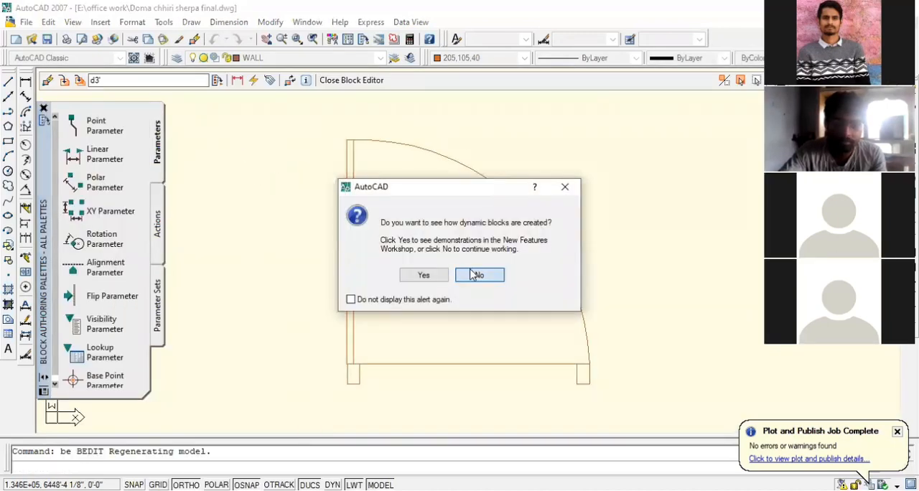
click(478, 275)
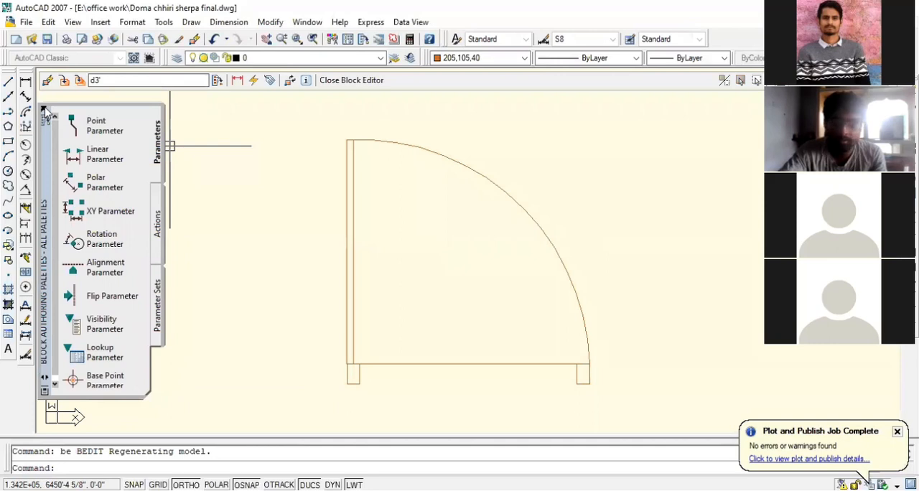
click(45, 111)
Inspect the door's leaf, swing and jambs in the block definition and close the Block Editor
scroll(323, 208, down, 4)
scroll(410, 254, up, 3)
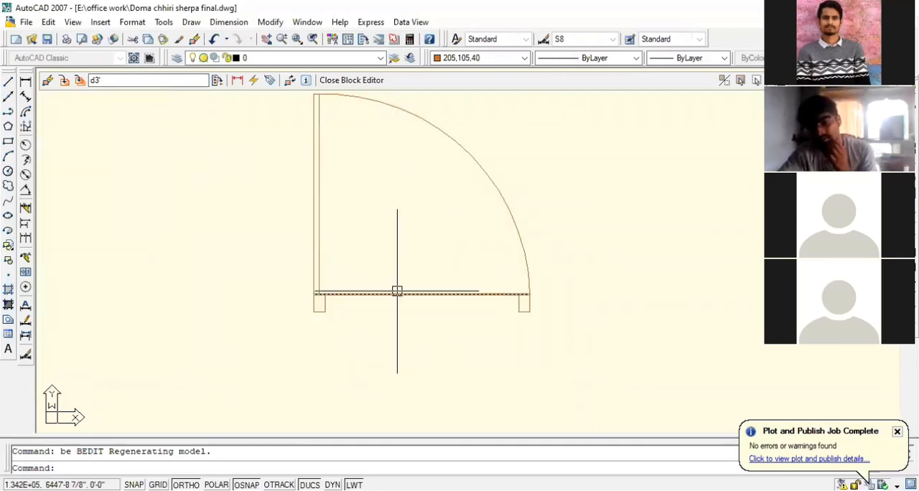
scroll(387, 332, down, 2)
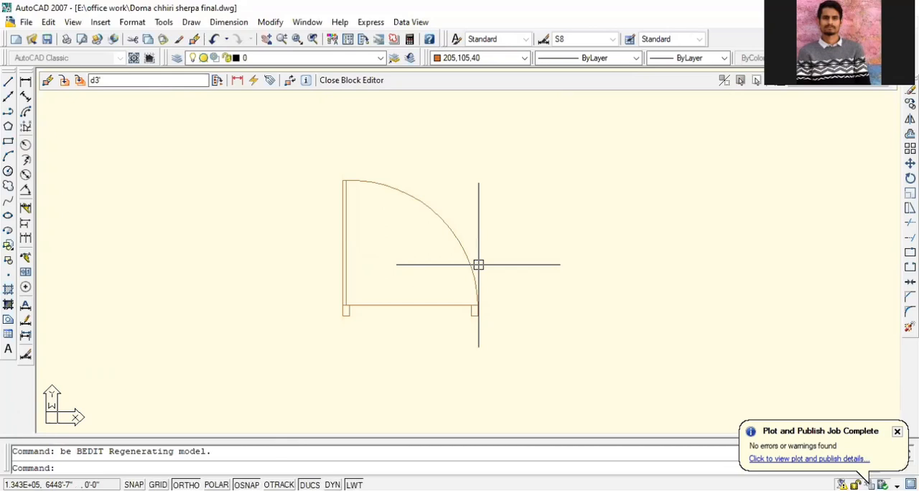
scroll(486, 326, up, 2)
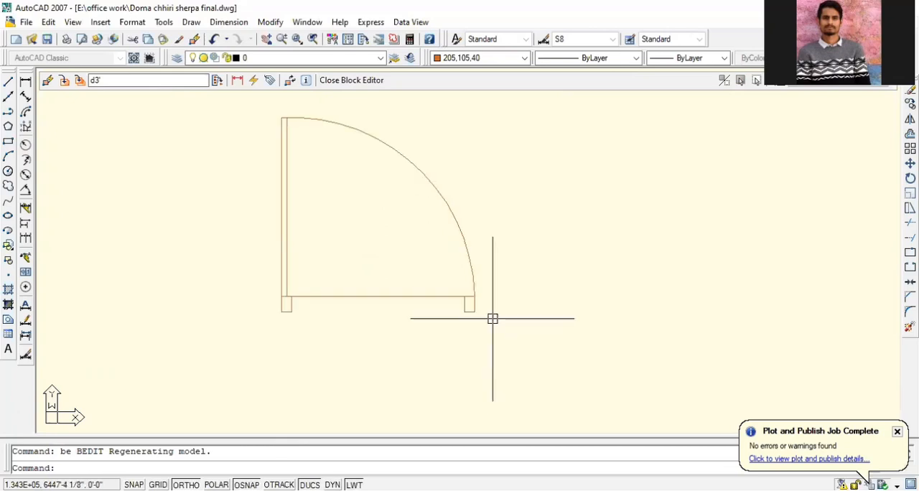
click(493, 318)
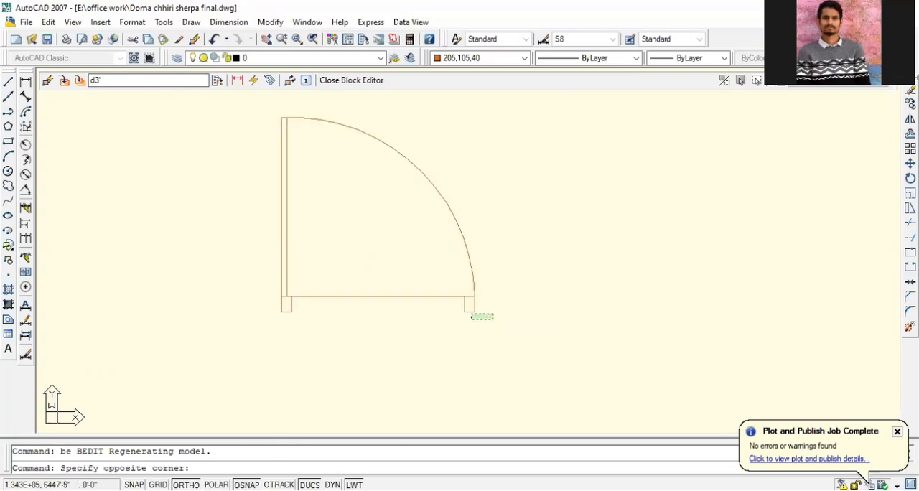
click(527, 331)
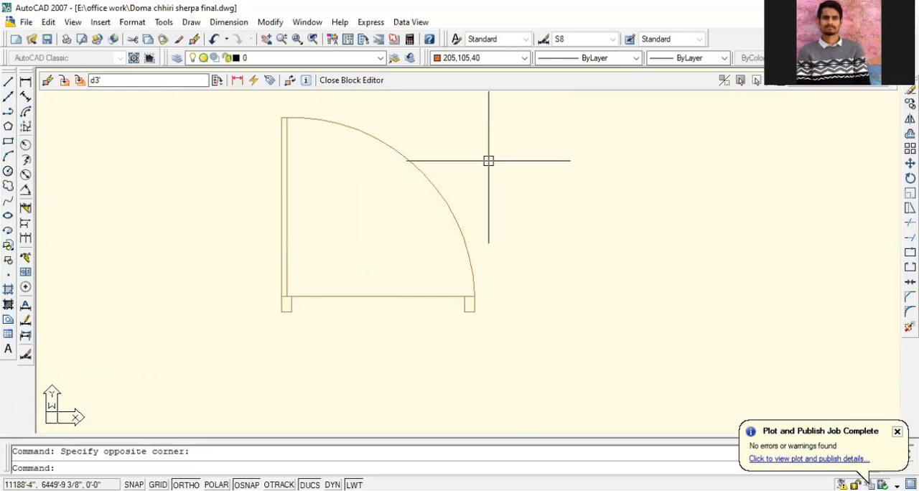
text(bc)
key(Return)
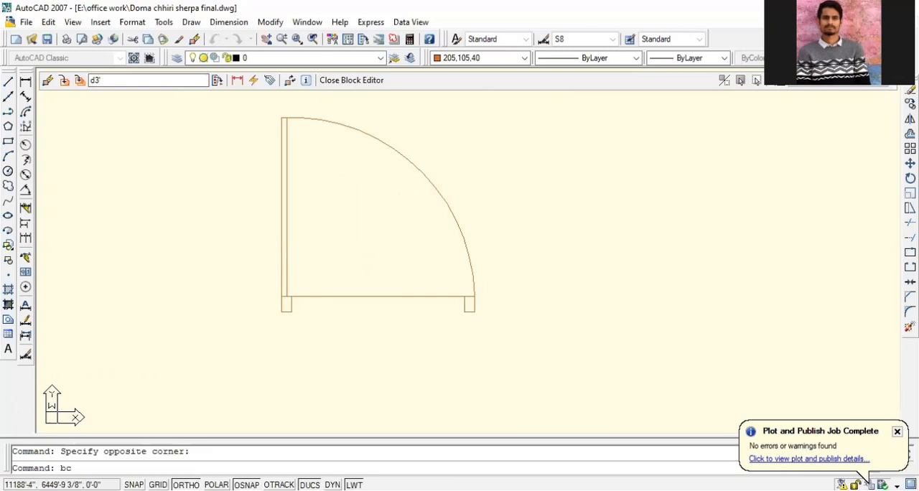
key(Return)
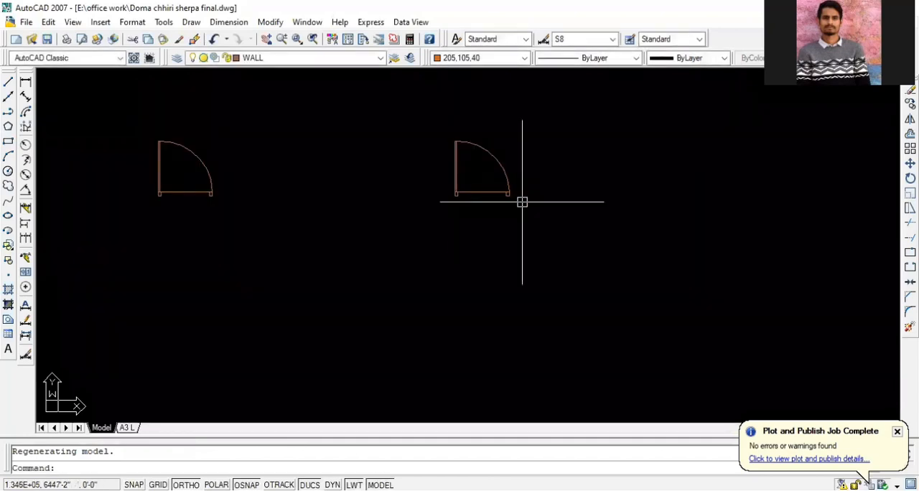
Regenerate the whole drawing with REGENALL
scroll(523, 199, down, 8)
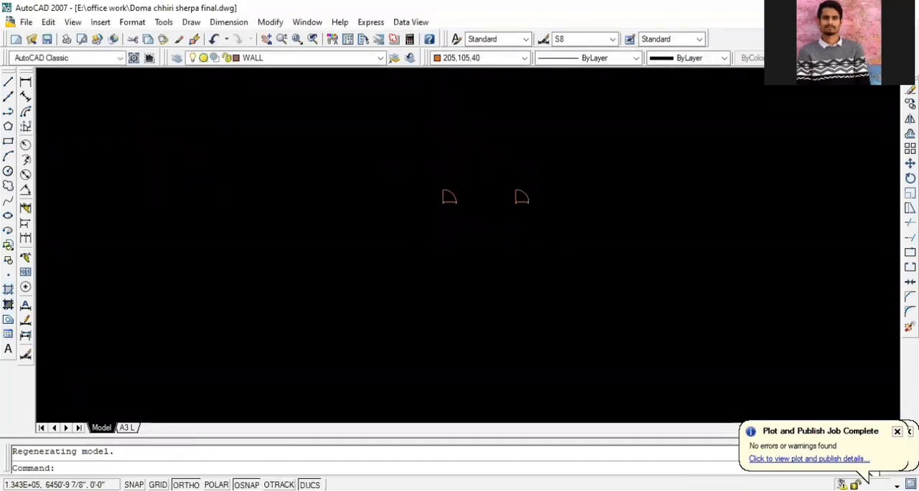
text(regenal)
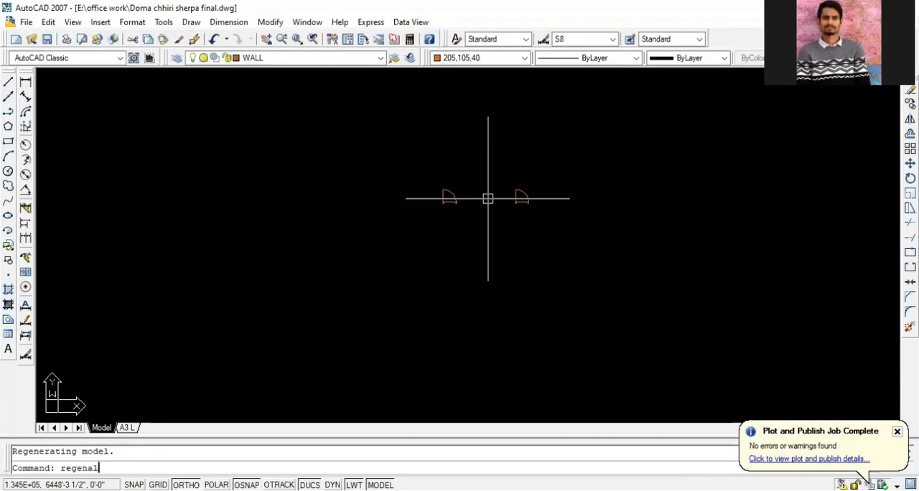
text(l)
key(Return)
Examine the double-leaf main door MD on the ground floor plan and compare it with the separate door blocks
scroll(544, 203, down, 6)
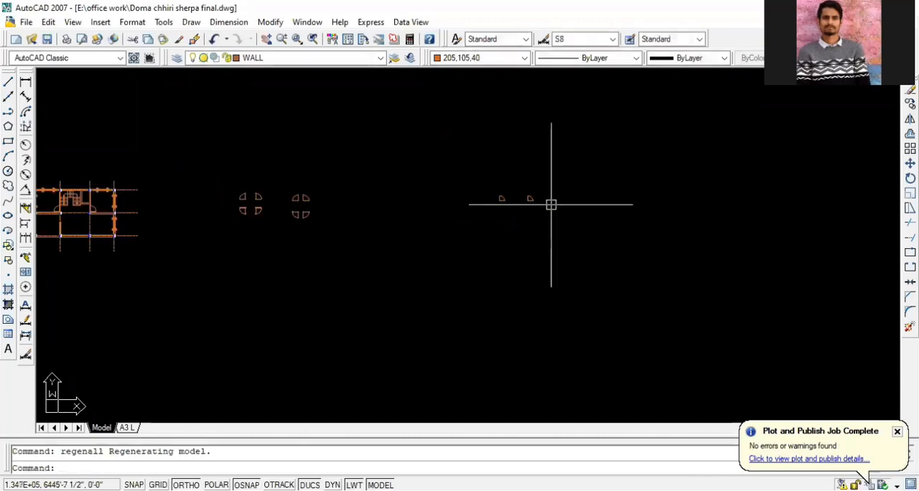
scroll(190, 230, down, 2)
scroll(185, 183, up, 6)
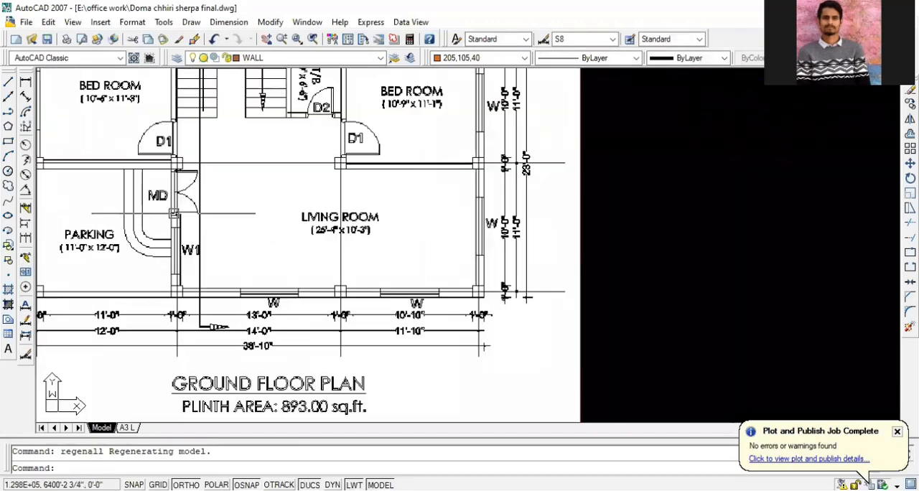
scroll(185, 183, up, 3)
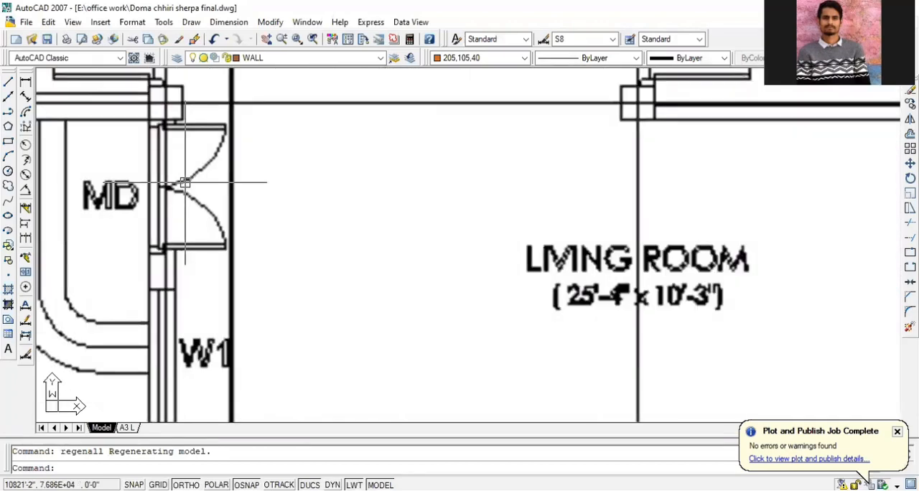
scroll(185, 183, down, 8)
scroll(303, 194, up, 3)
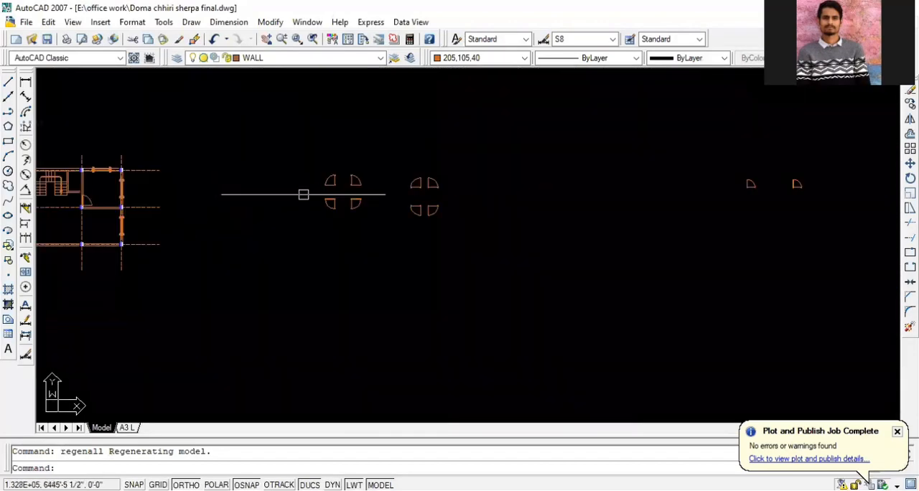
scroll(355, 200, up, 1)
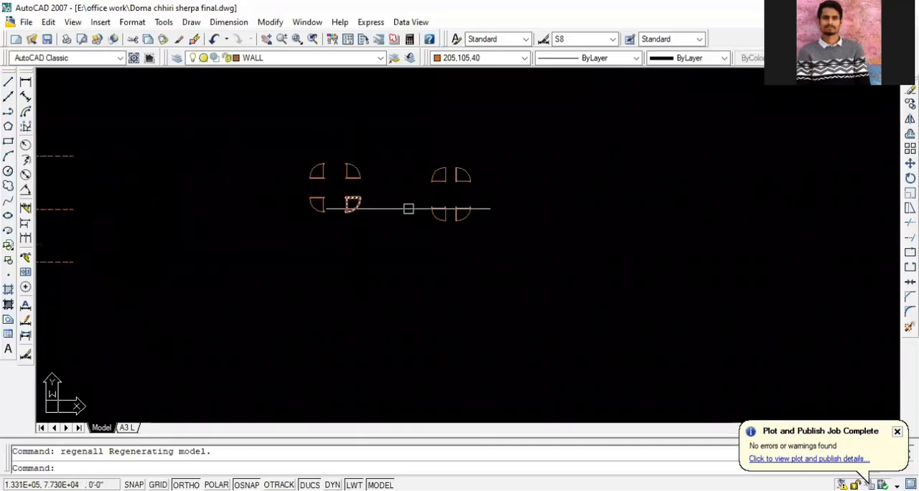
scroll(509, 212, down, 4)
scroll(603, 208, up, 6)
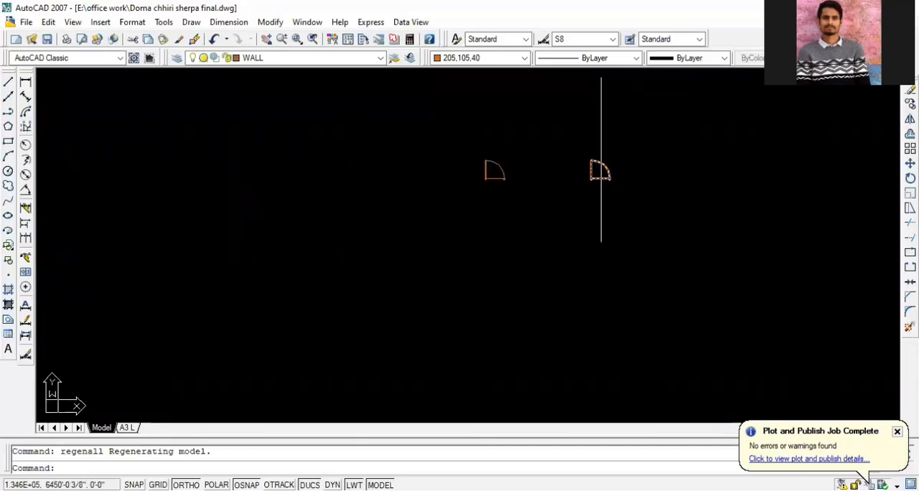
scroll(601, 171, up, 5)
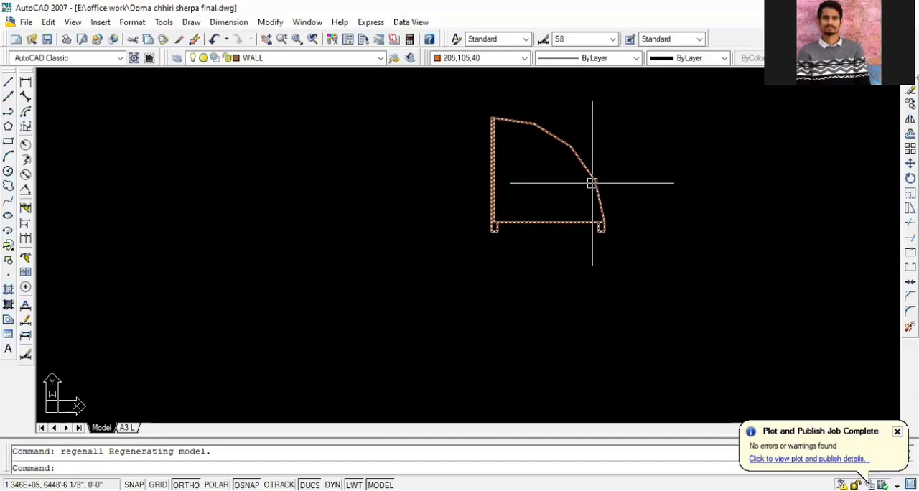
Explode the copied door block farthest from the floor plan into separate objects
scroll(591, 183, down, 4)
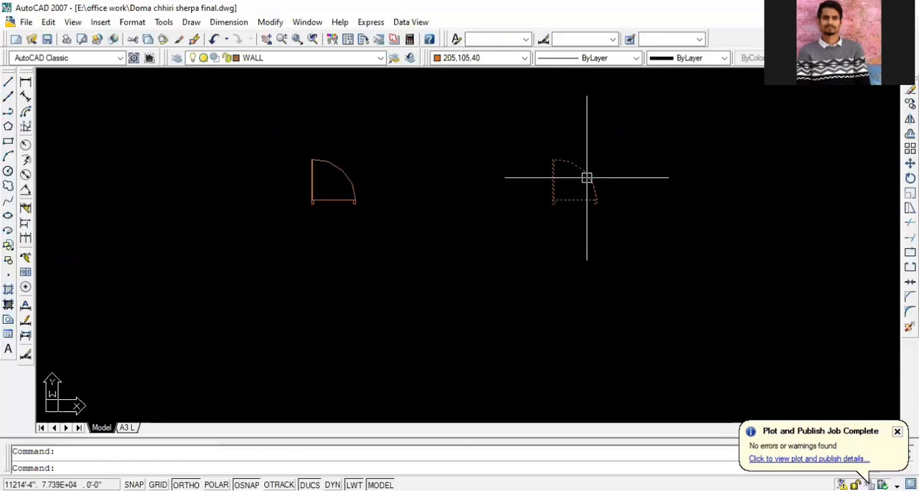
scroll(586, 180, down, 2)
scroll(588, 191, down, 5)
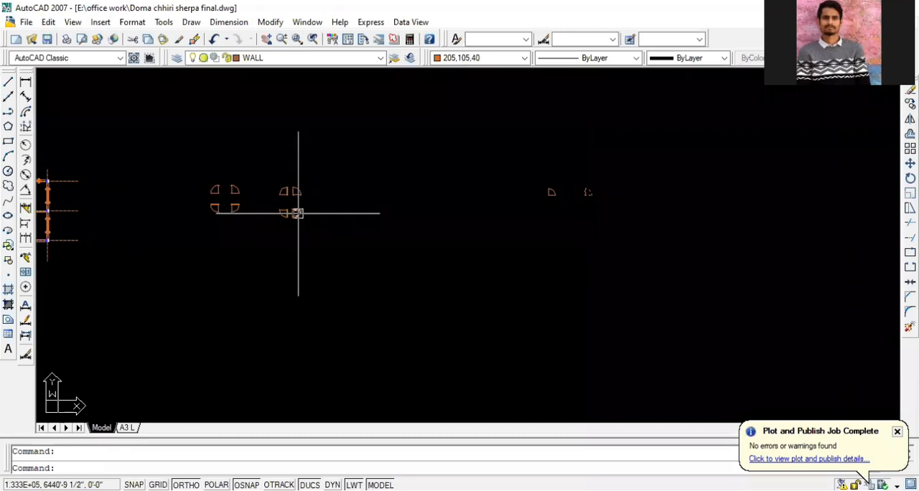
scroll(216, 213, up, 6)
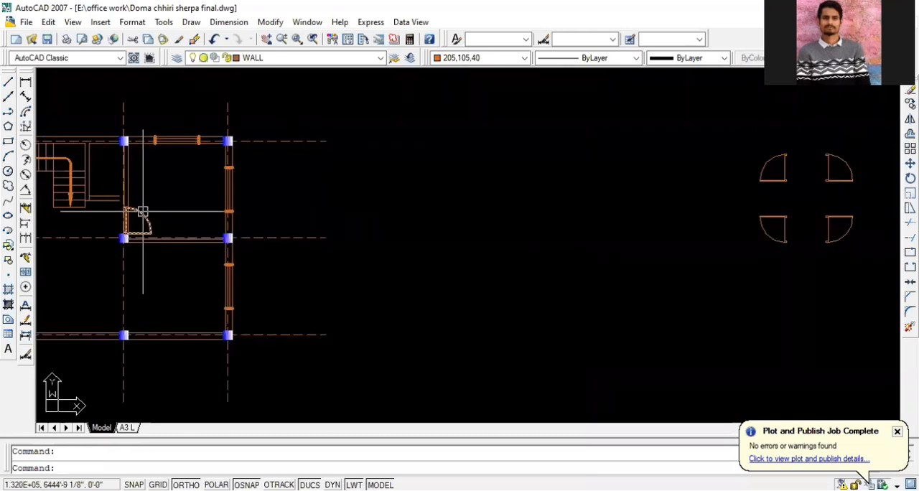
scroll(143, 212, down, 6)
scroll(581, 212, up, 2)
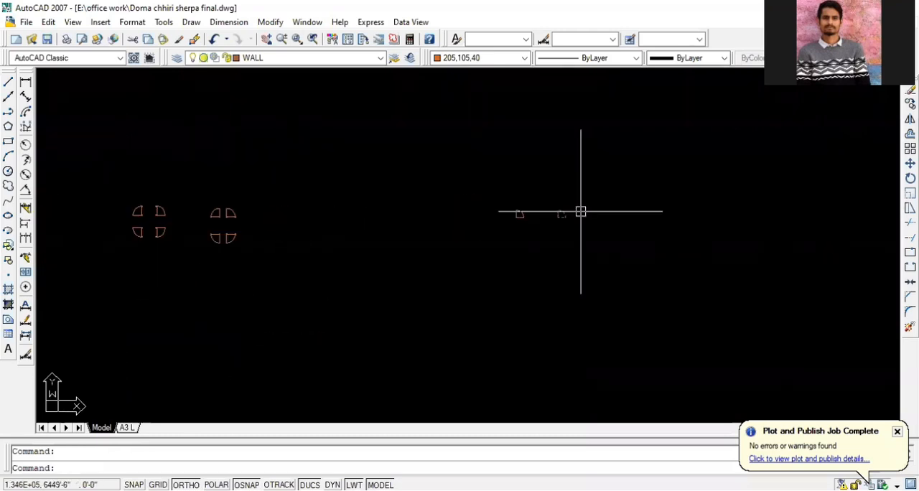
scroll(561, 212, up, 5)
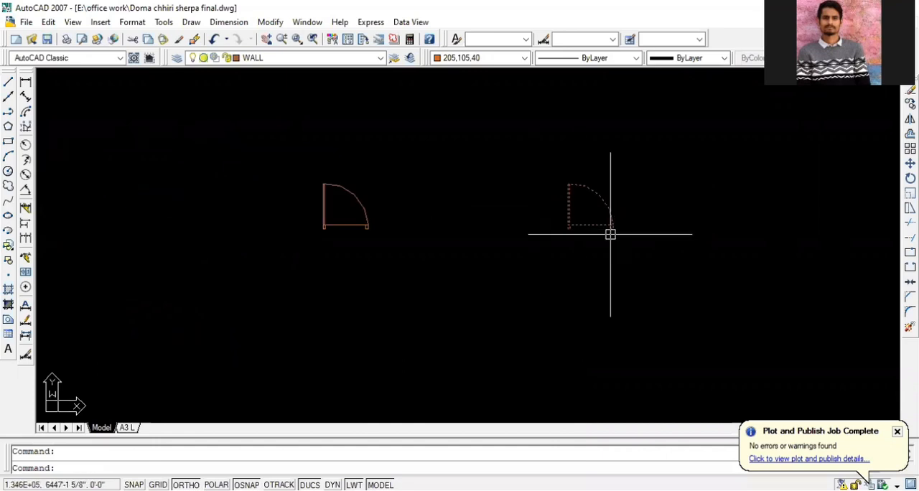
key(Return)
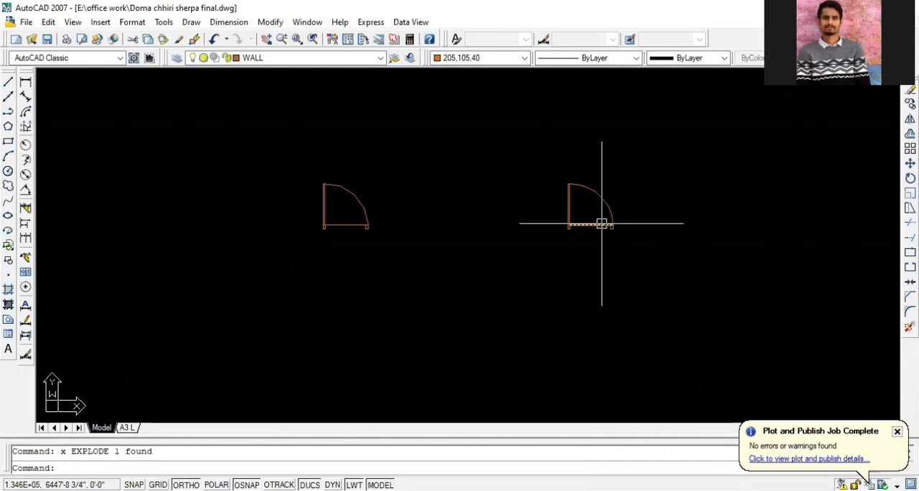
Delete the jamb at the swing end of the exploded door, opposite the leaf
scroll(602, 224, up, 2)
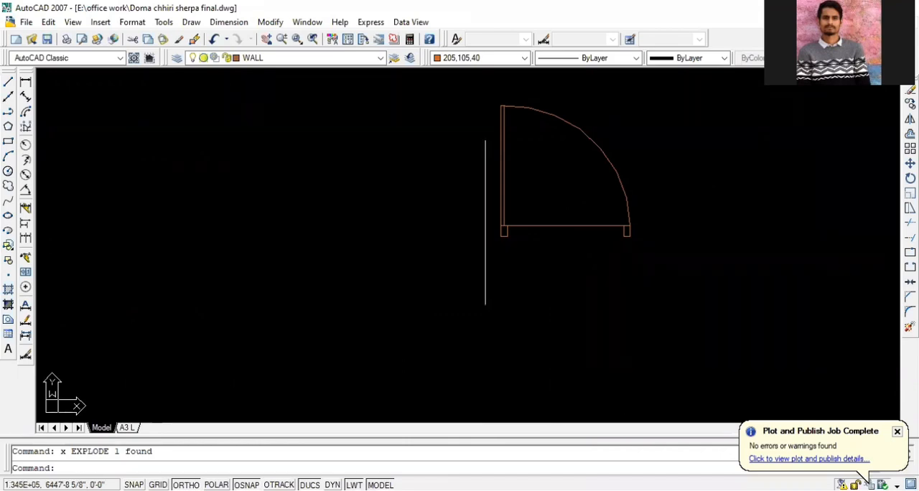
double_click(423, 275)
scroll(347, 273, down, 2)
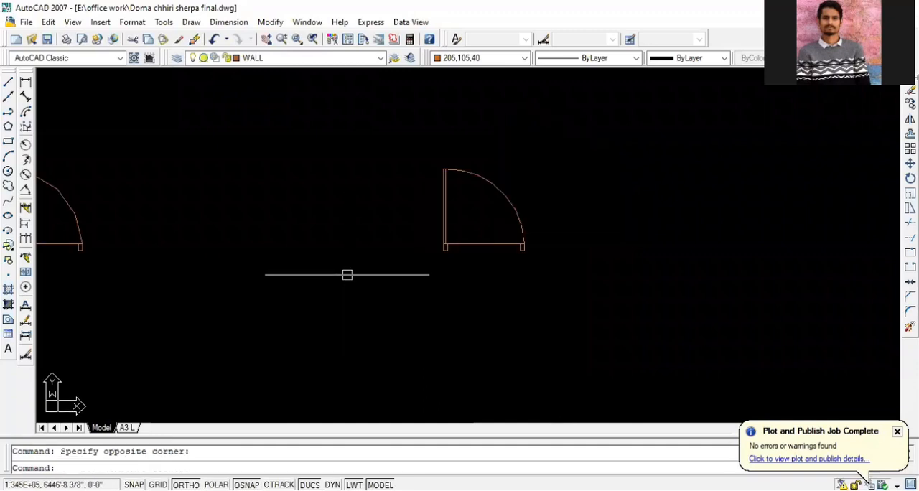
scroll(480, 268, up, 2)
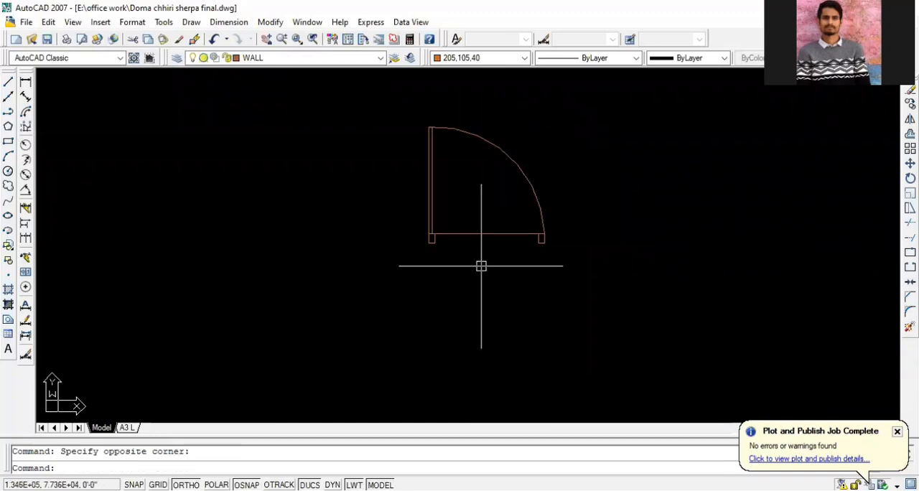
scroll(521, 241, up, 3)
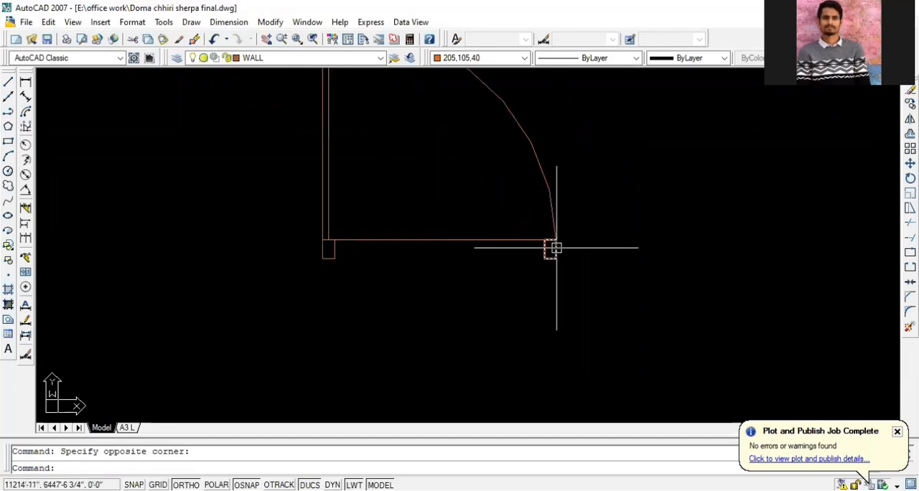
click(553, 250)
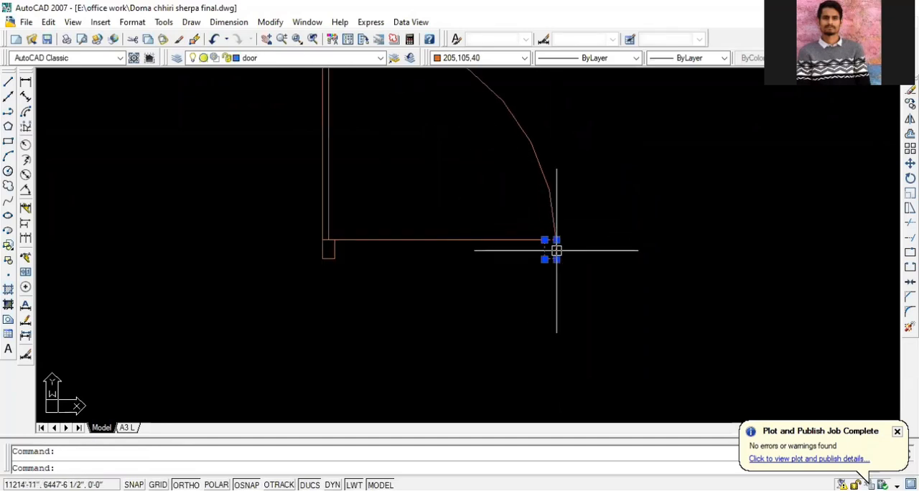
key(Delete)
scroll(565, 330, down, 2)
click(579, 303)
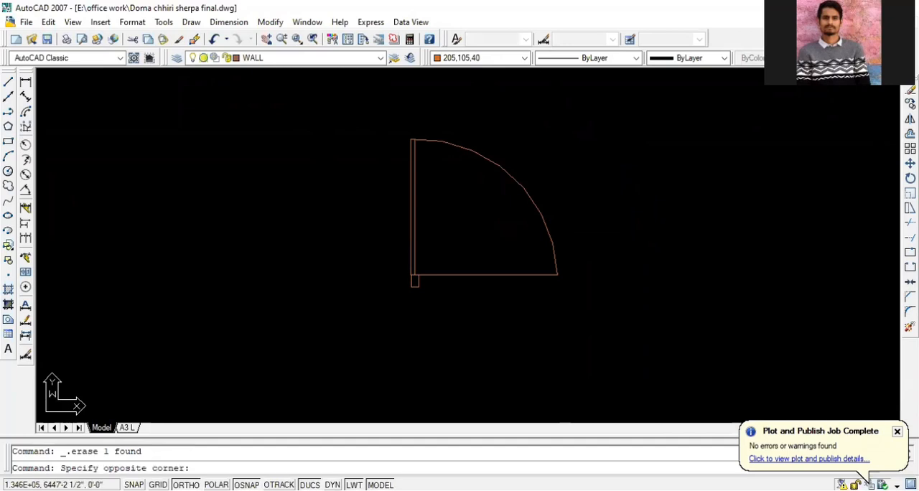
click(367, 130)
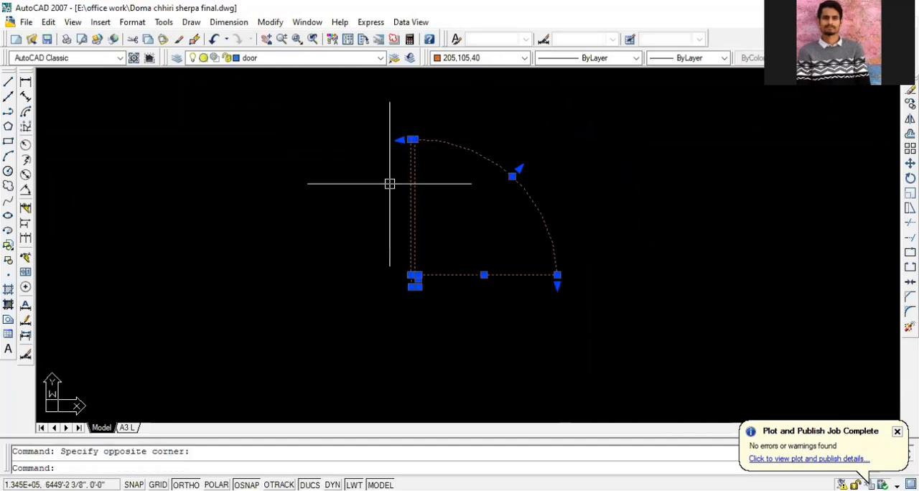
text(mi)
key(Return)
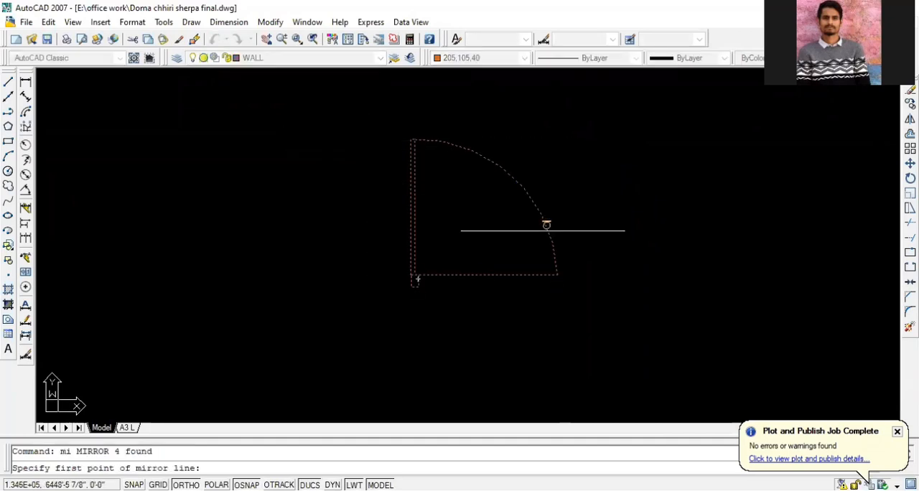
click(557, 275)
click(557, 126)
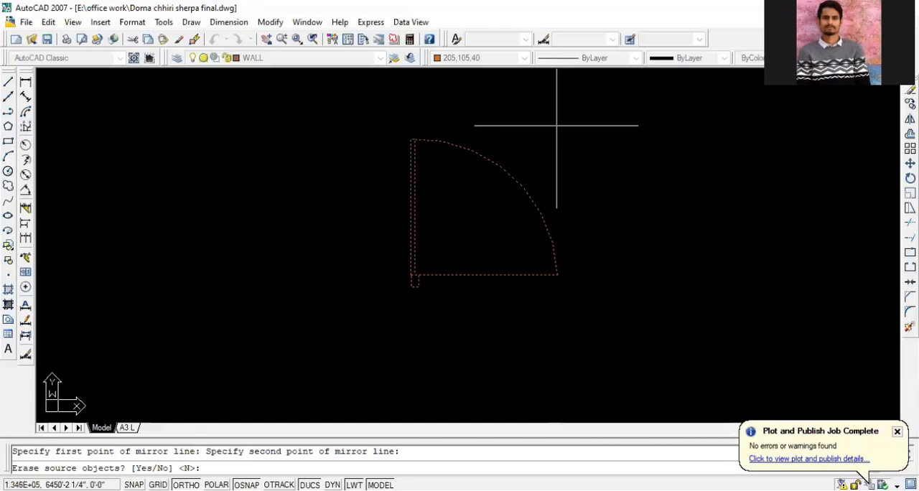
click(557, 126)
key(Escape)
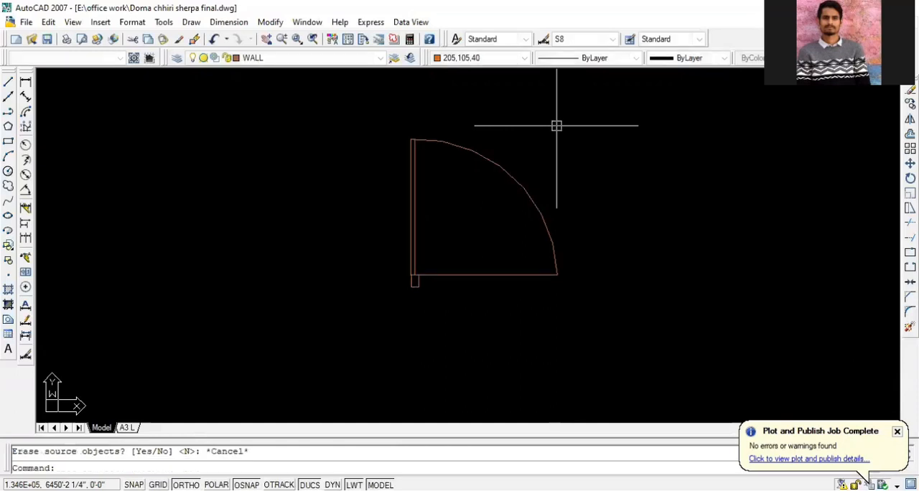
Undo the jamb deletion and the explosion of the copied door block
key(ctrl+z)
key(ctrl+z)
key(ctrl+z)
key(ctrl+z)
key(ctrl+z)
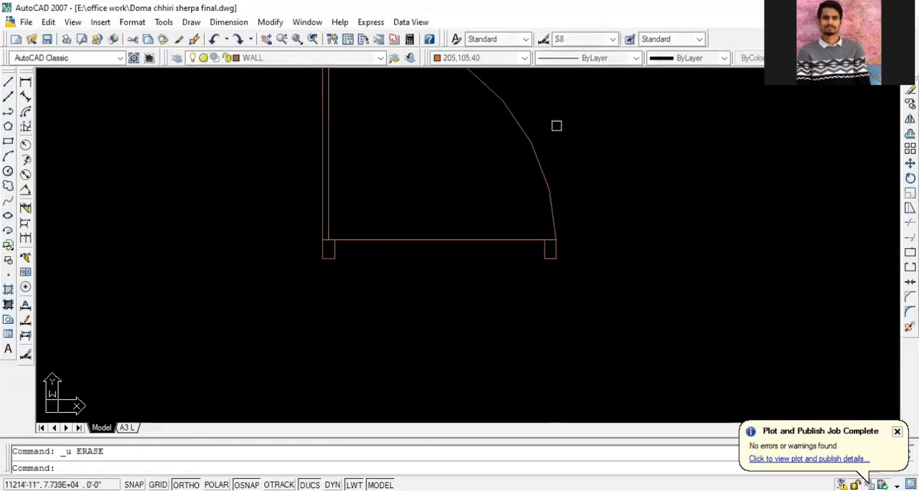
key(ctrl+z)
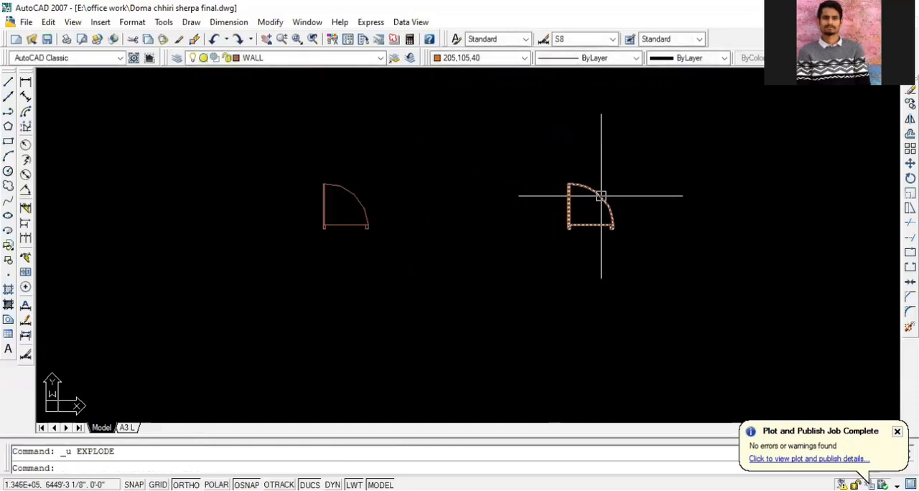
Explode the copied door block farthest from the floor plan into separate objects again
click(601, 196)
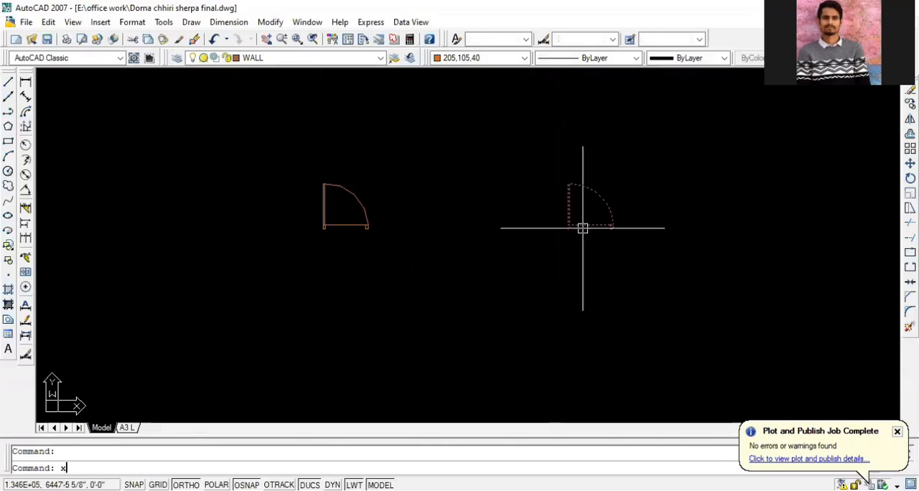
key(Return)
scroll(593, 222, up, 3)
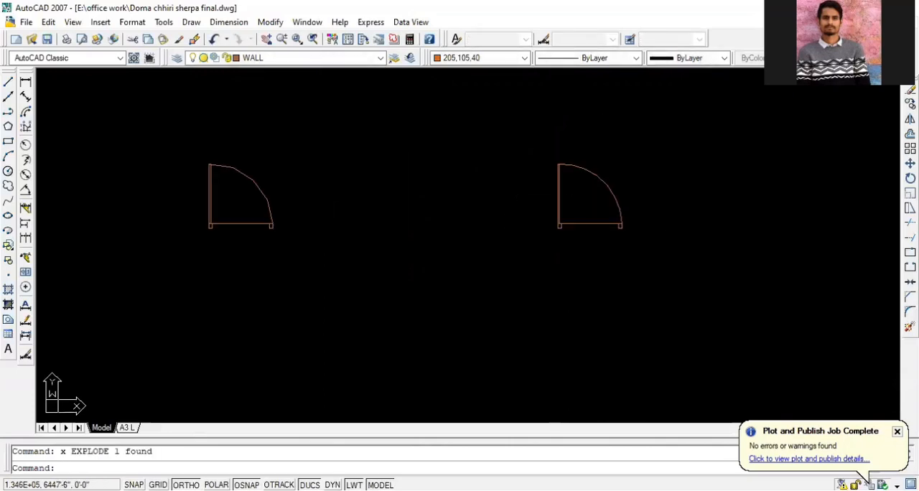
Delete the jamb at the swing end of the exploded door, keeping the threshold line
click(593, 222)
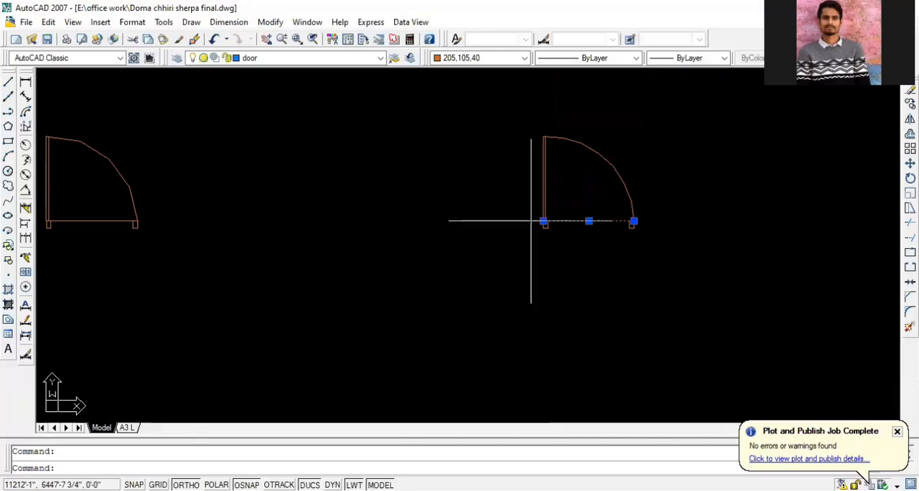
scroll(557, 212, up, 4)
scroll(274, 232, down, 2)
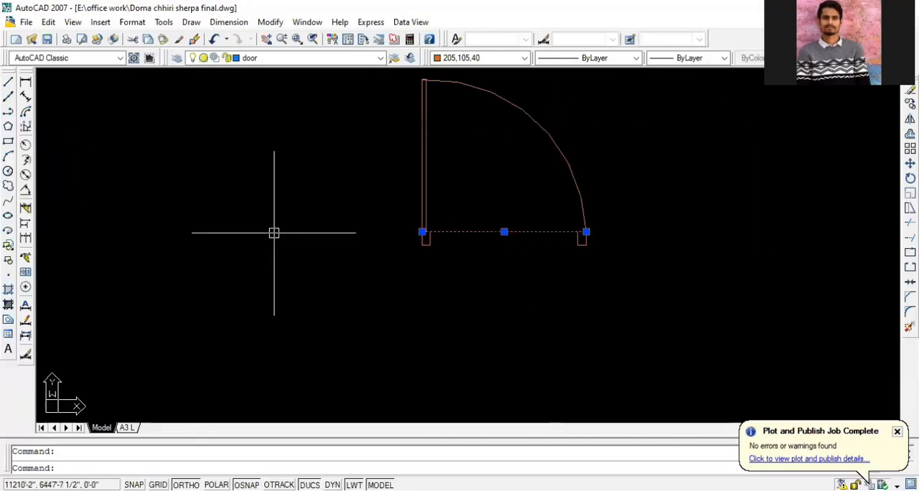
scroll(582, 242, up, 3)
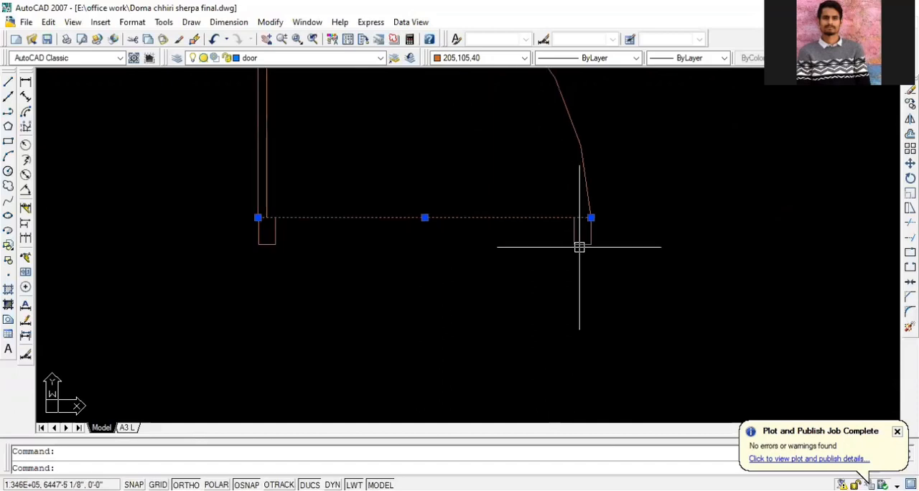
key(Escape)
click(589, 233)
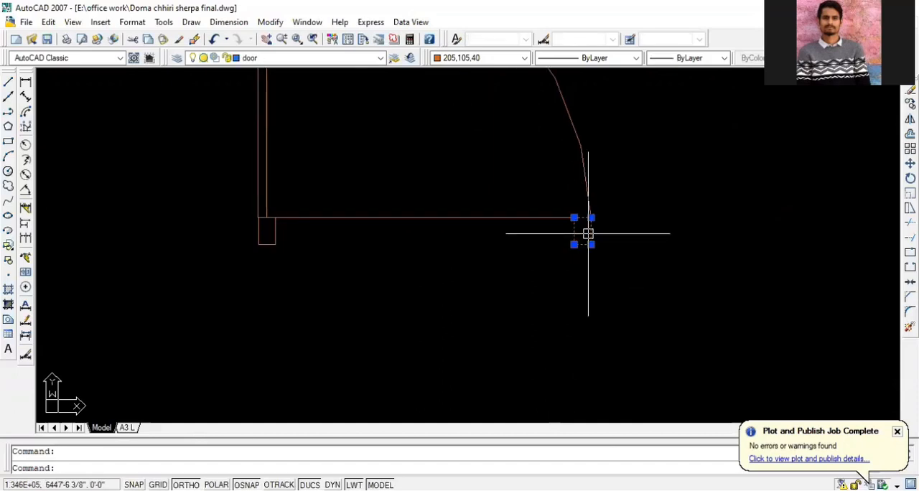
key(Delete)
Mirror the remaining door parts about a vertical line through the end of the swing arc, keeping the source objects
scroll(592, 251, down, 3)
click(605, 274)
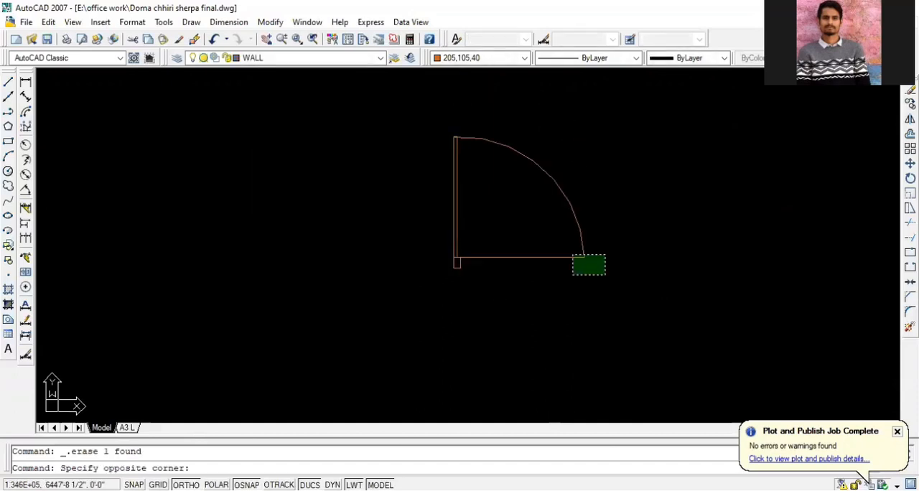
click(392, 117)
text(mi)
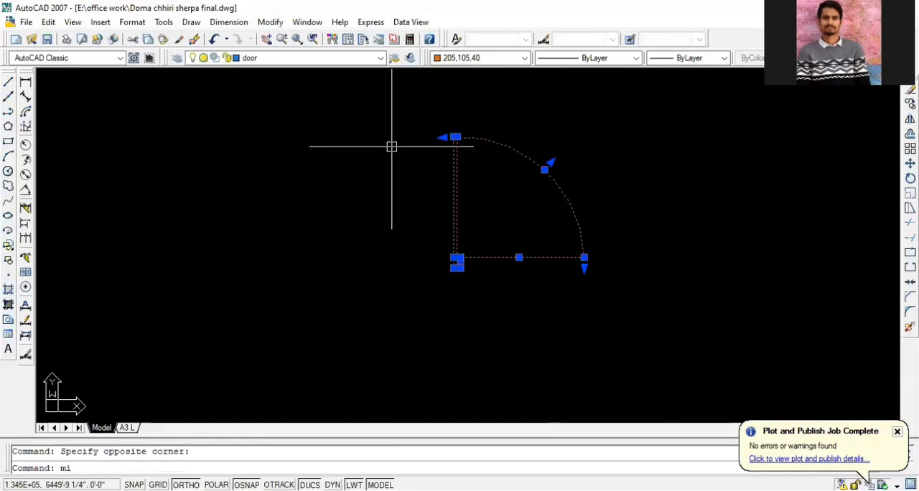
key(Return)
click(585, 257)
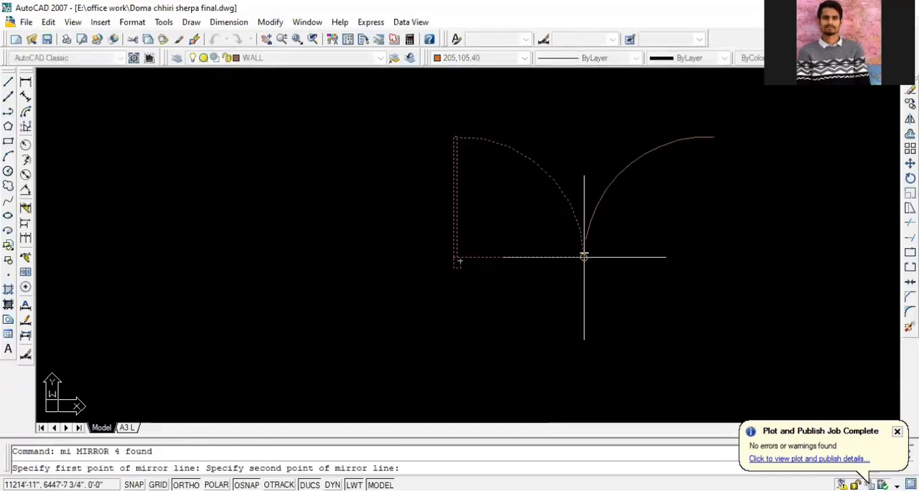
click(582, 103)
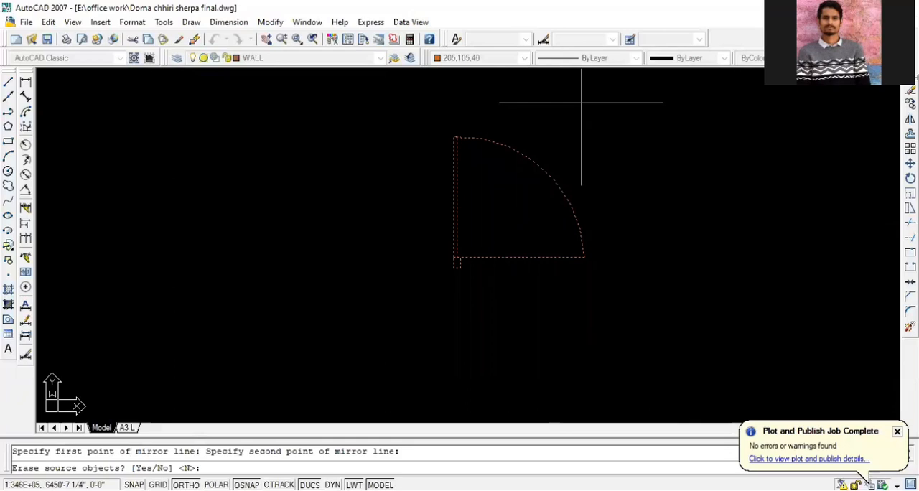
key(Return)
scroll(390, 231, down, 1)
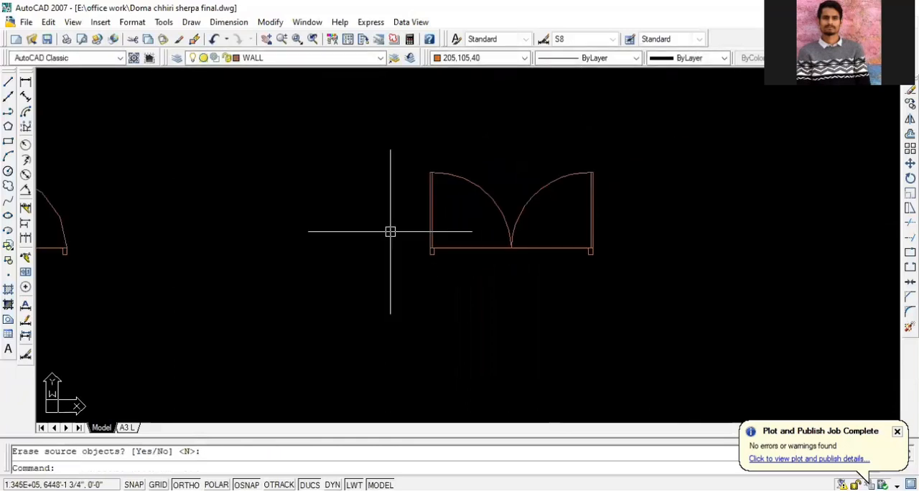
click(25, 96)
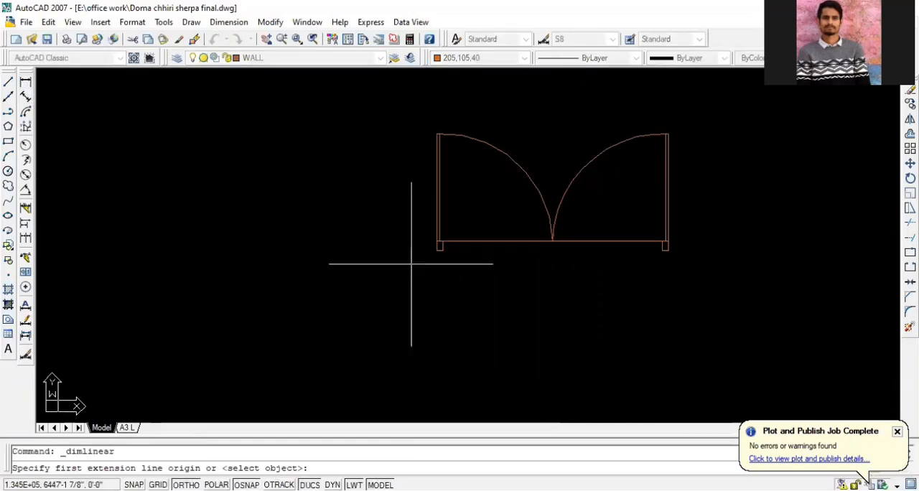
scroll(431, 244, up, 3)
click(457, 218)
scroll(262, 222, down, 4)
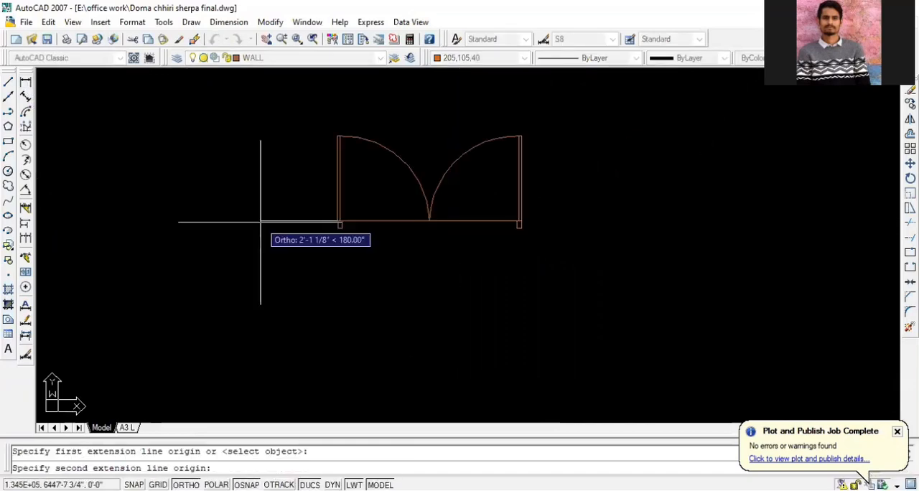
scroll(488, 226, up, 5)
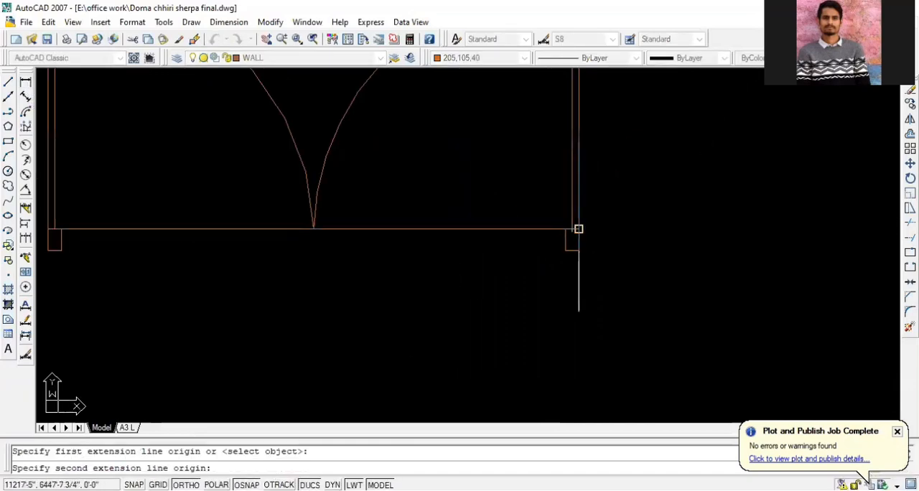
click(579, 229)
scroll(578, 246, down, 3)
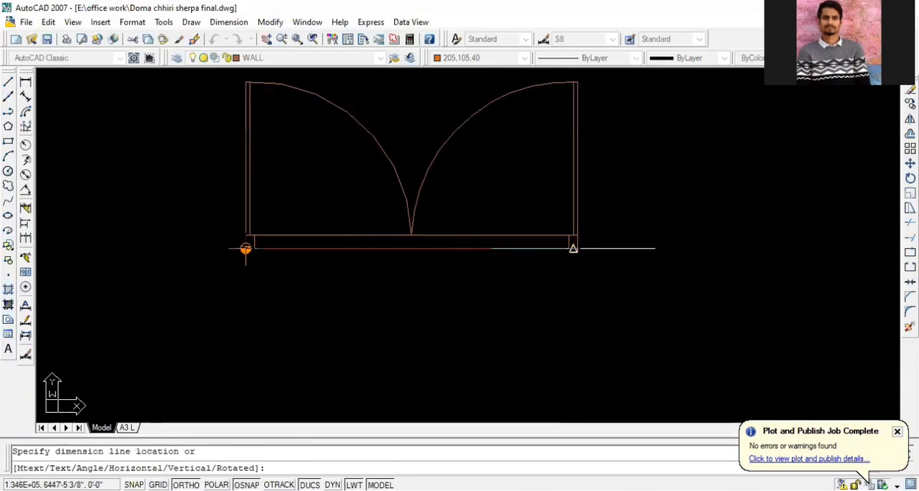
key(Escape)
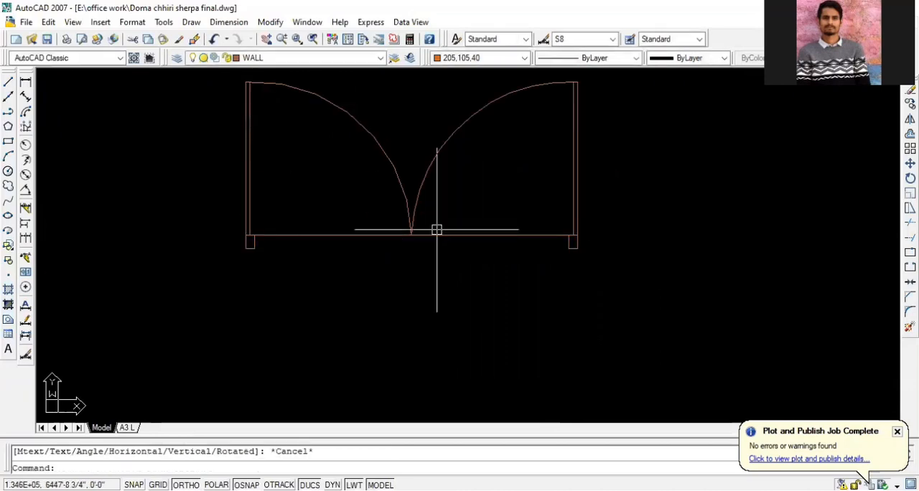
scroll(505, 245, down, 6)
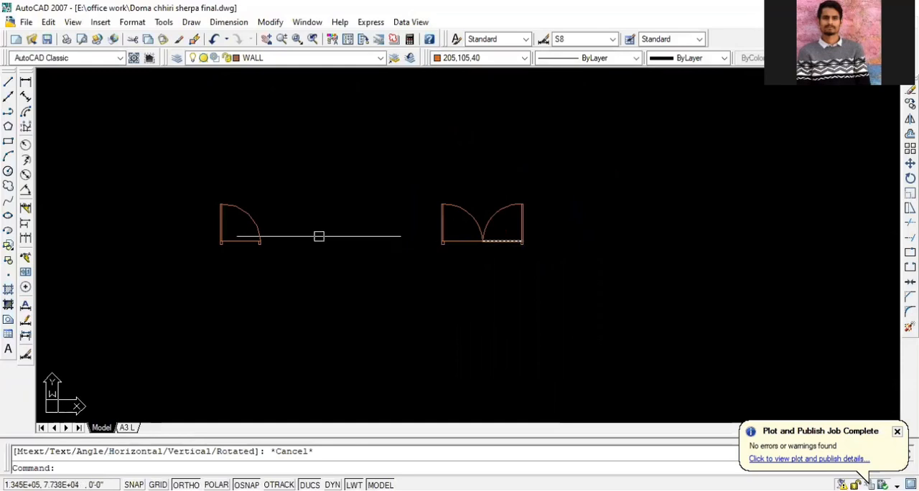
scroll(319, 236, up, 3)
scroll(188, 230, down, 2)
scroll(493, 230, down, 2)
scroll(446, 225, up, 1)
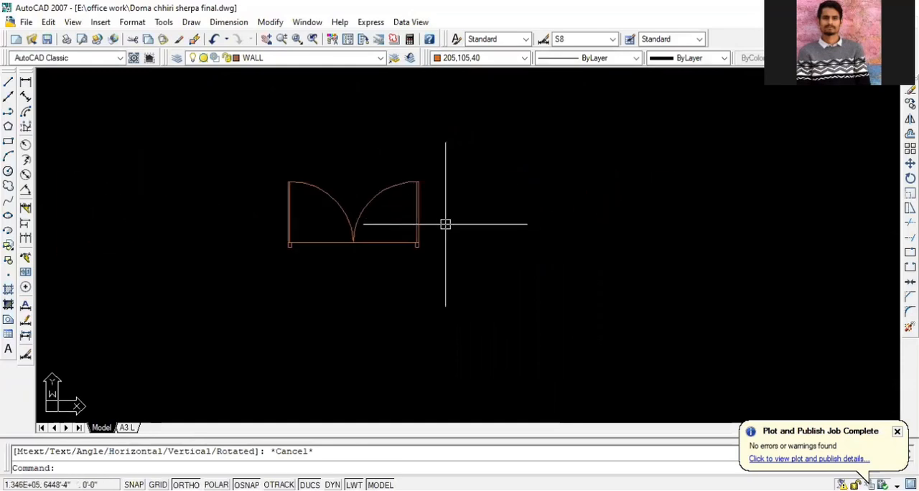
scroll(449, 237, down, 1)
scroll(439, 231, up, 3)
scroll(488, 234, down, 4)
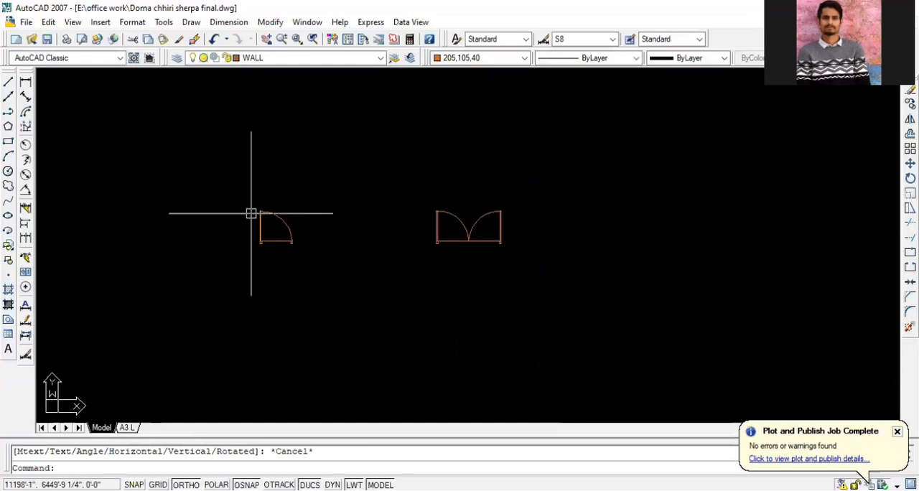
scroll(252, 216, up, 2)
Select the single door block and the double-leaf door in turn to compare a block with separate objects
key(Escape)
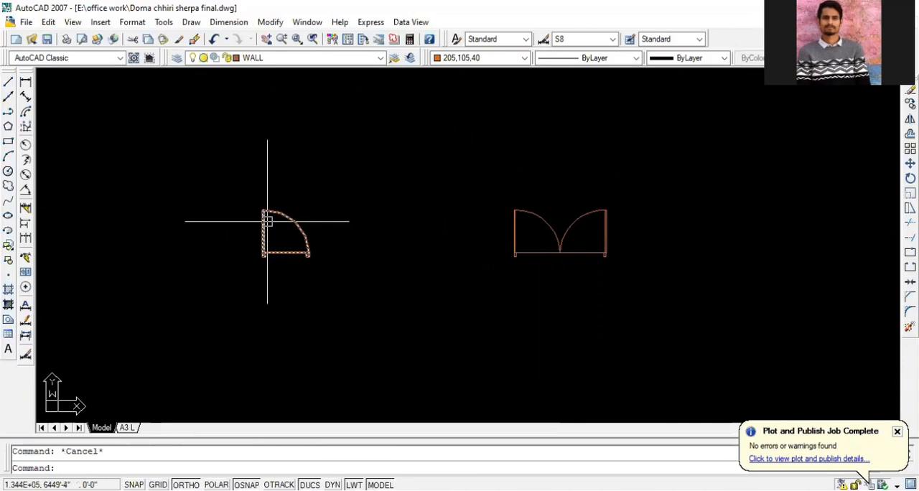
scroll(322, 233, up, 3)
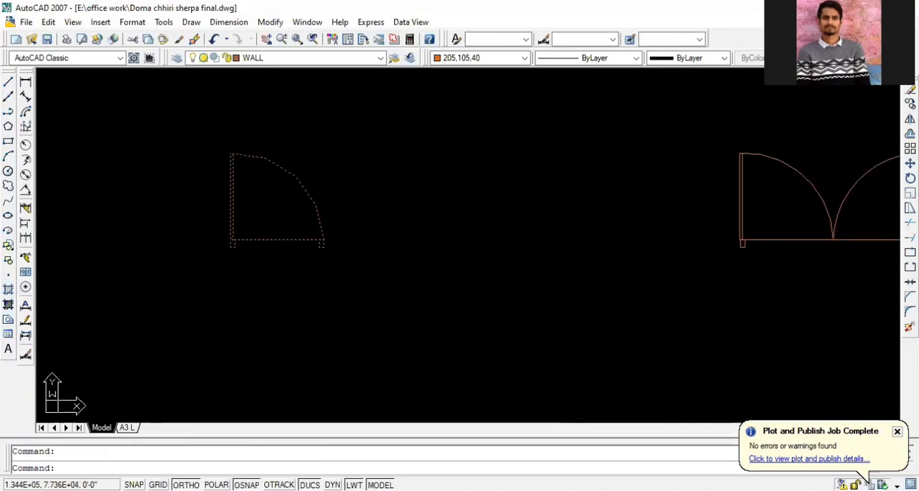
key(Escape)
click(377, 246)
click(154, 107)
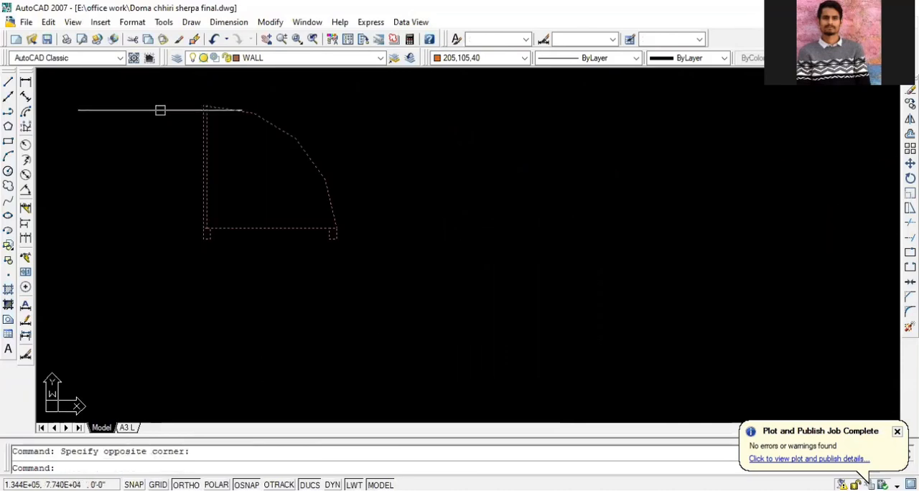
key(Escape)
scroll(165, 114, down, 4)
click(625, 201)
click(453, 98)
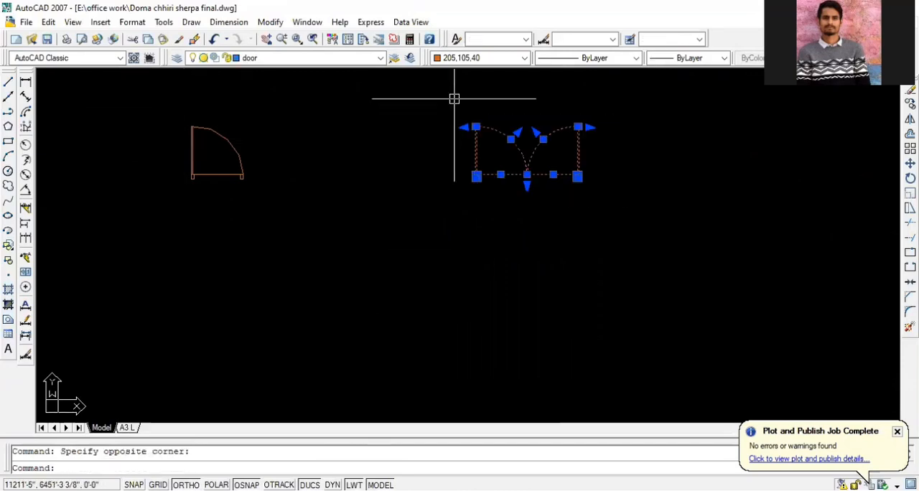
scroll(556, 178, up, 3)
scroll(549, 204, down, 2)
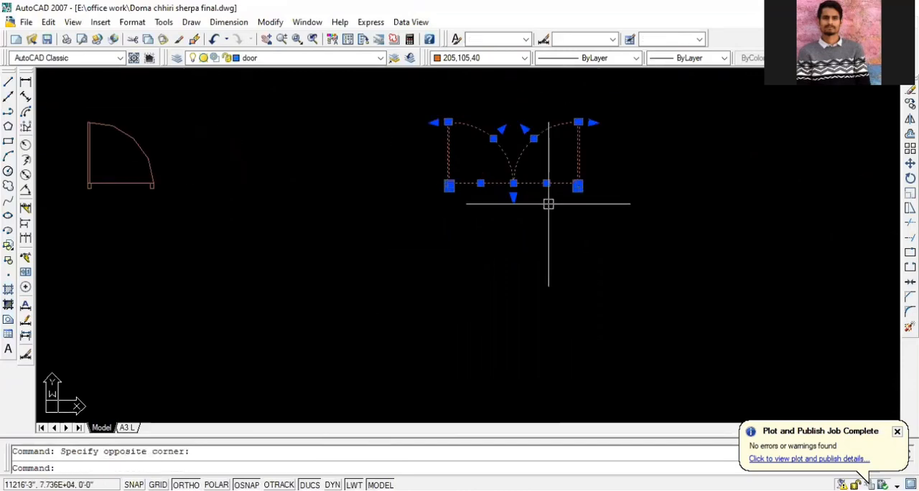
key(Escape)
click(595, 200)
click(401, 104)
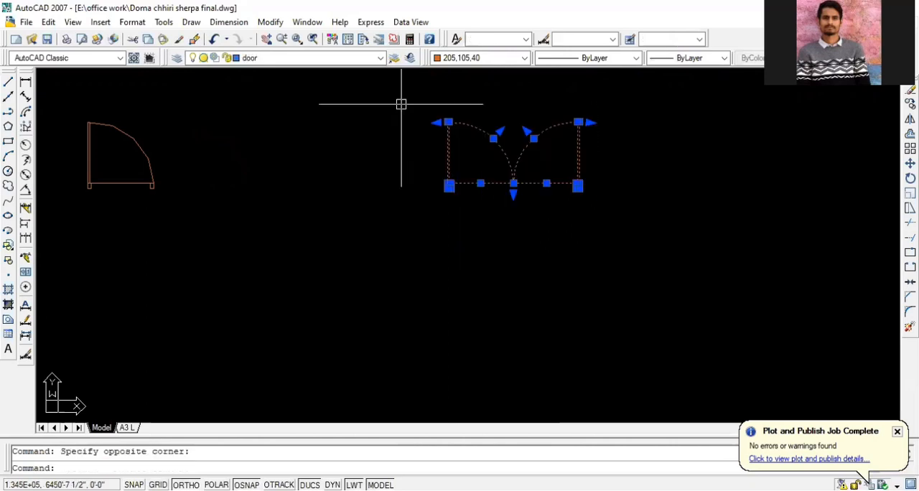
key(Escape)
Delete all parts of the mirrored double-leaf door beside the single door block
scroll(664, 237, down, 2)
scroll(313, 172, up, 2)
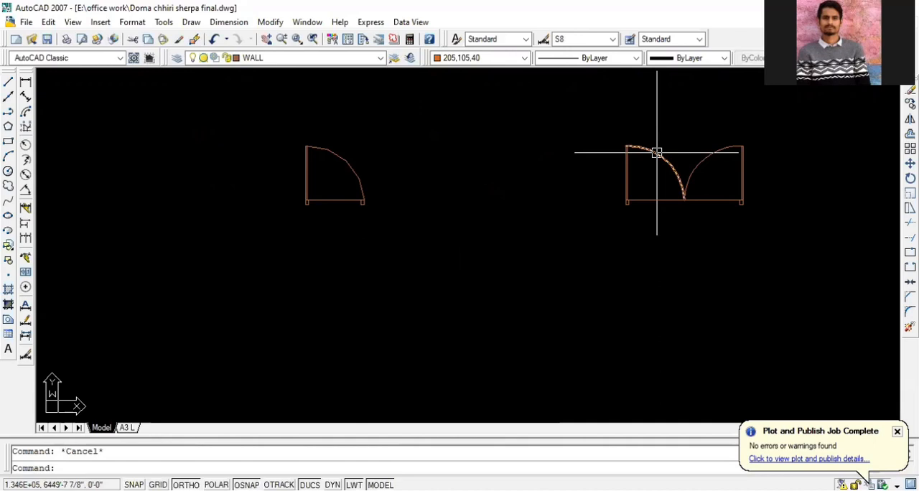
scroll(657, 153, down, 4)
click(679, 171)
click(608, 142)
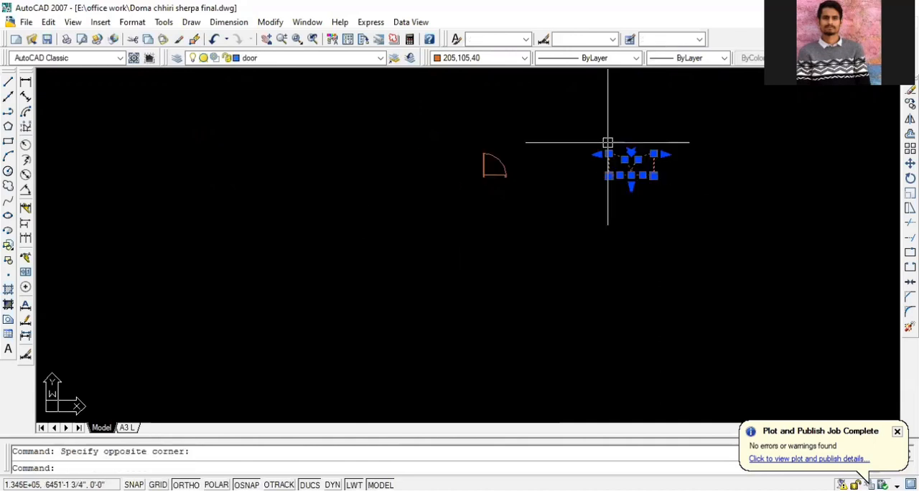
key(Delete)
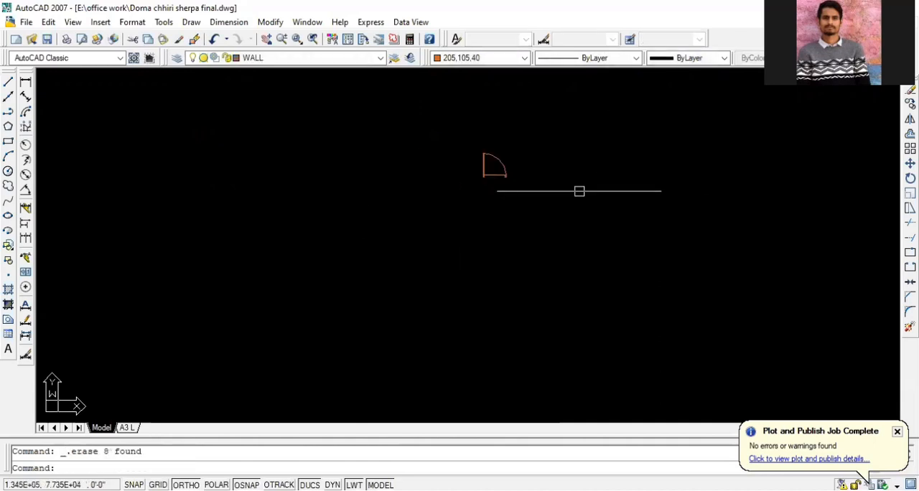
Move the single door block horizontally so it sits close beside the group of four door blocks
scroll(682, 180, down, 4)
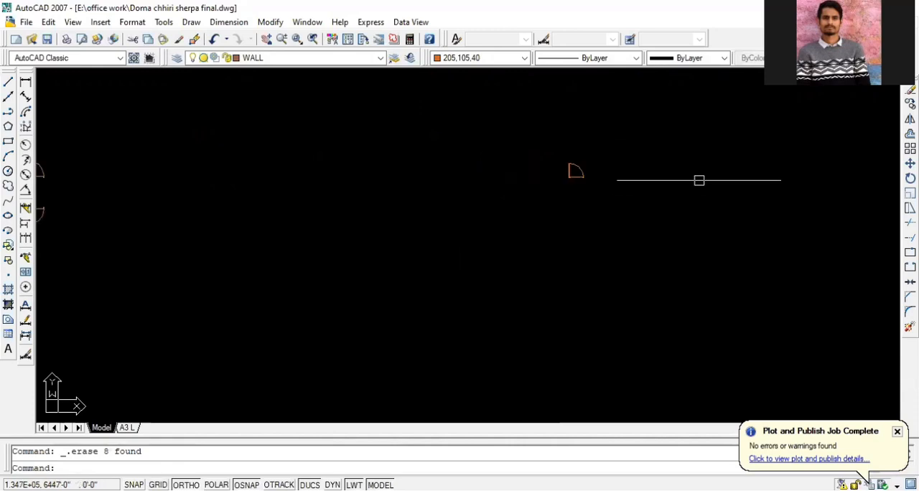
scroll(612, 188, up, 3)
scroll(611, 188, down, 1)
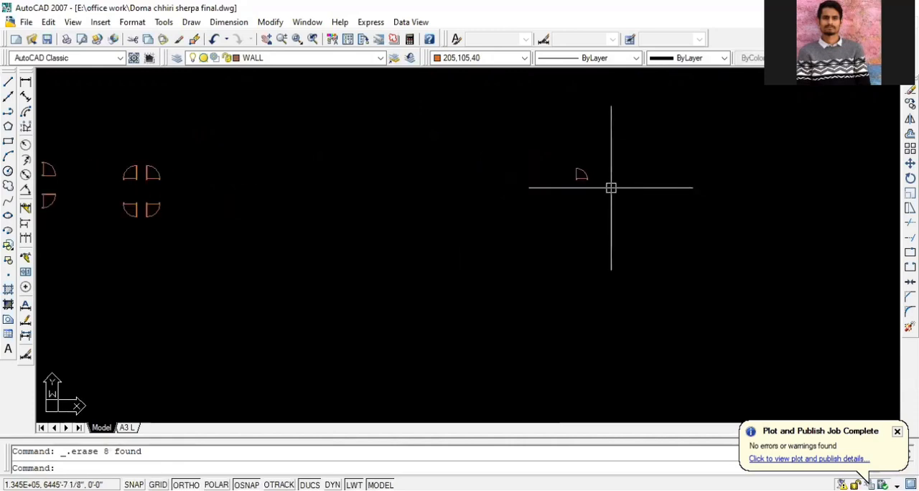
click(609, 187)
click(558, 149)
text(m)
key(Return)
click(555, 170)
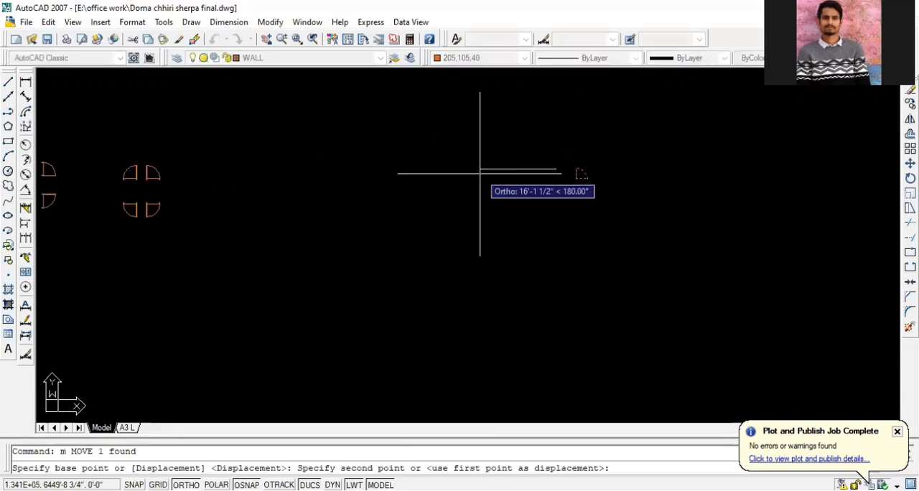
click(219, 169)
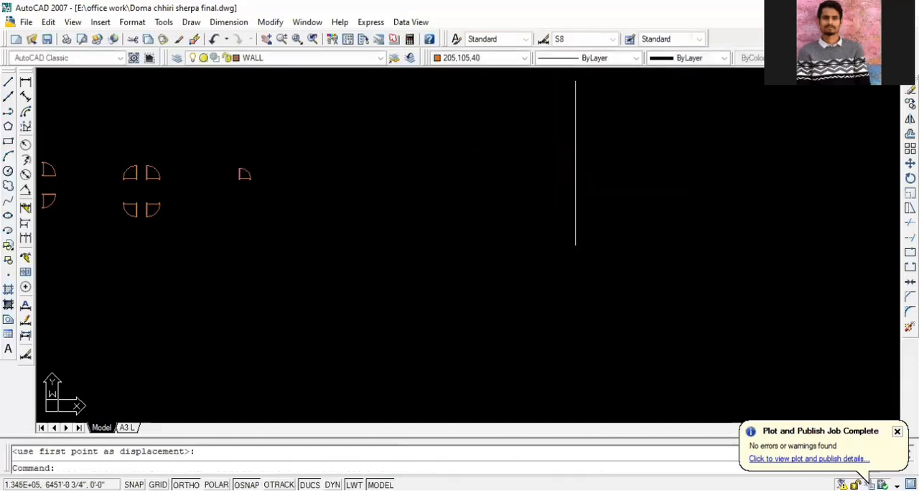
Add a linear dimension across the width of the floor plan's upper-left corner column, placed above the outer wall
scroll(678, 179, down, 4)
scroll(421, 203, up, 4)
scroll(553, 195, up, 2)
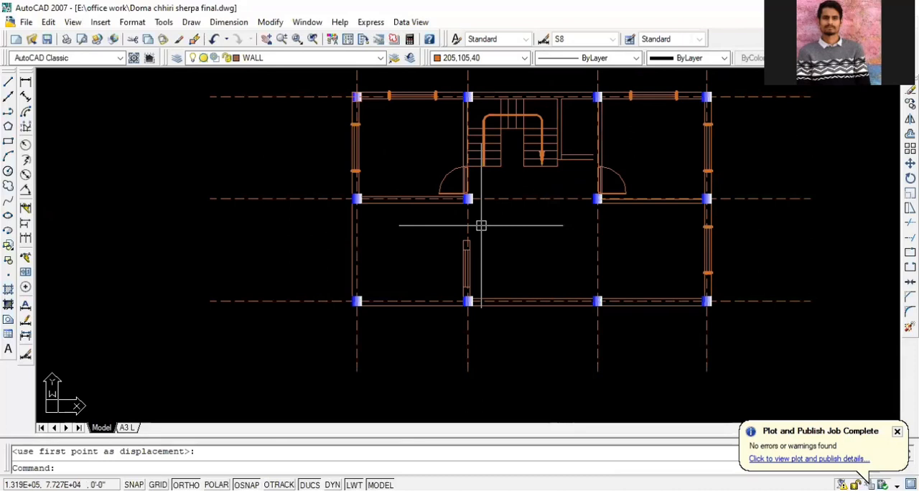
scroll(460, 168, up, 3)
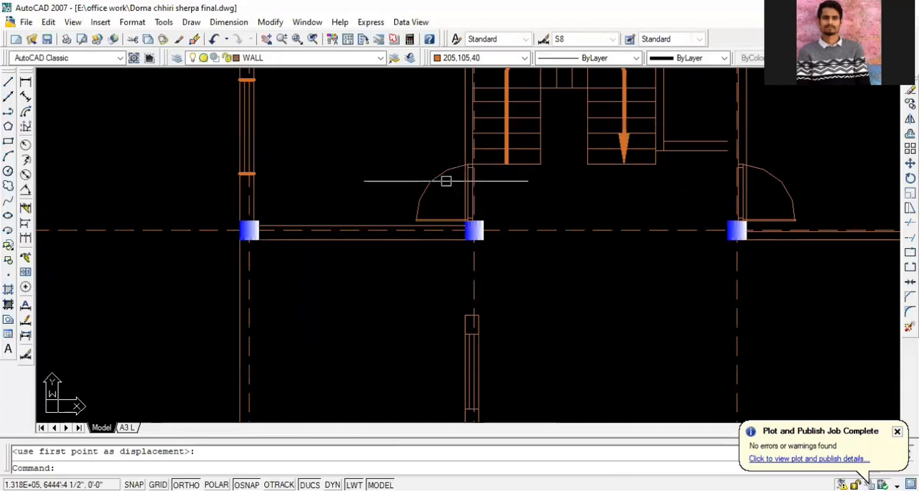
scroll(449, 183, down, 5)
scroll(379, 117, up, 4)
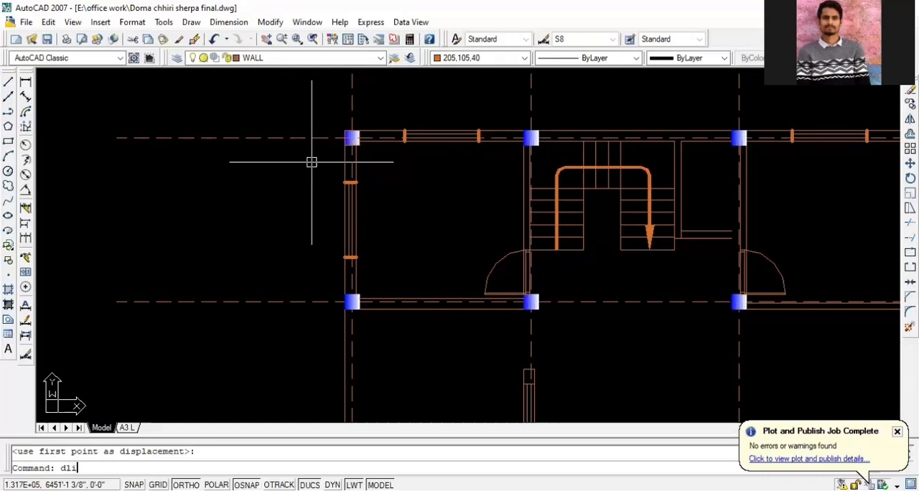
key(Return)
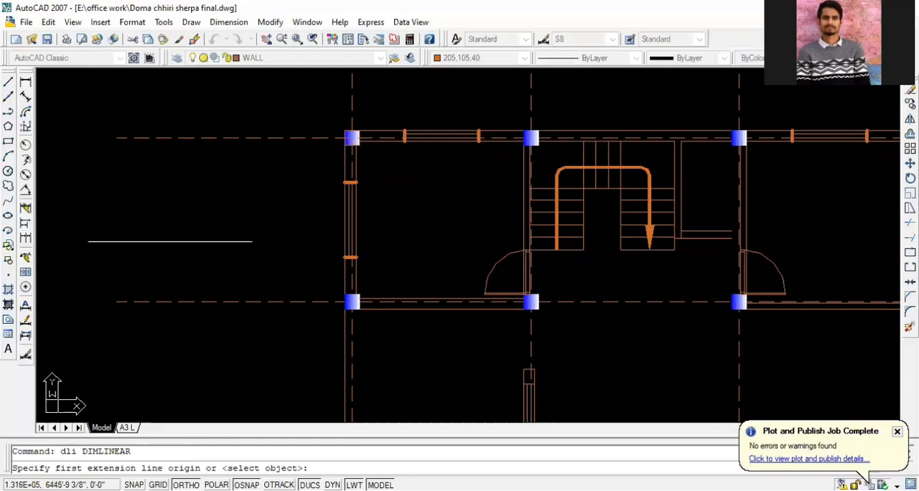
scroll(136, 245, down, 1)
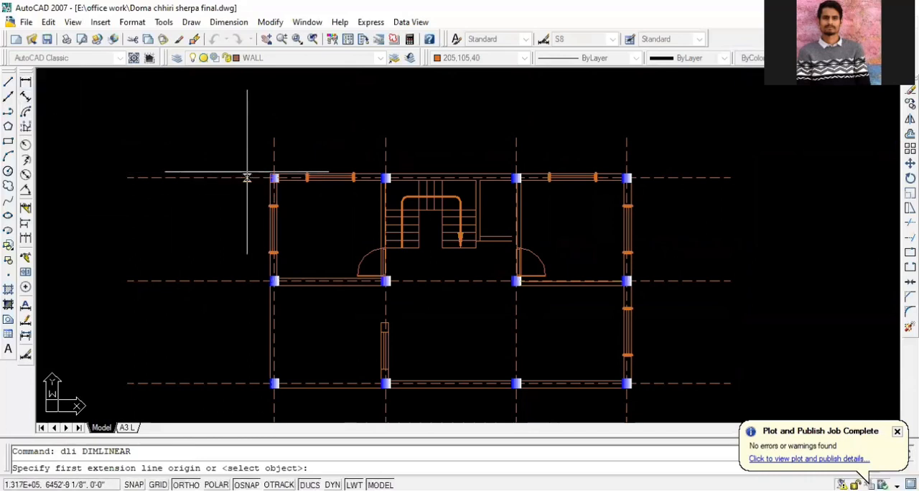
scroll(247, 172, up, 1)
scroll(208, 158, down, 1)
scroll(201, 188, up, 1)
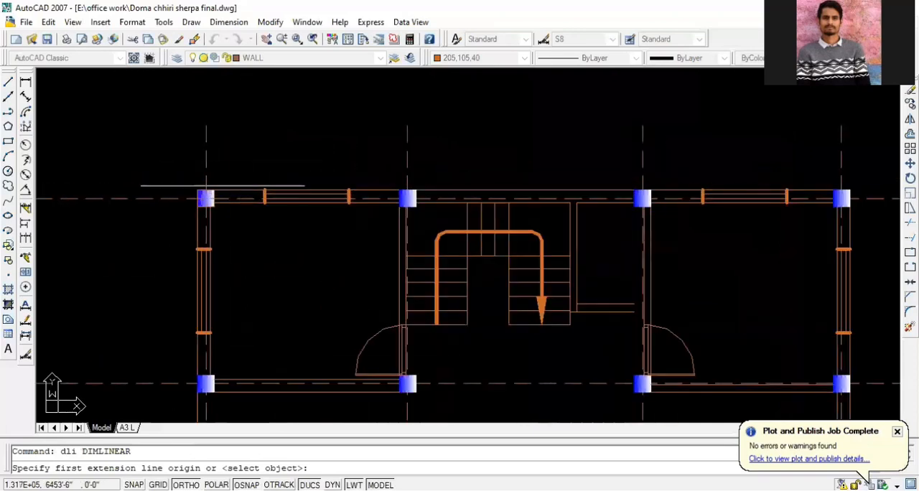
scroll(193, 190, up, 1)
click(200, 188)
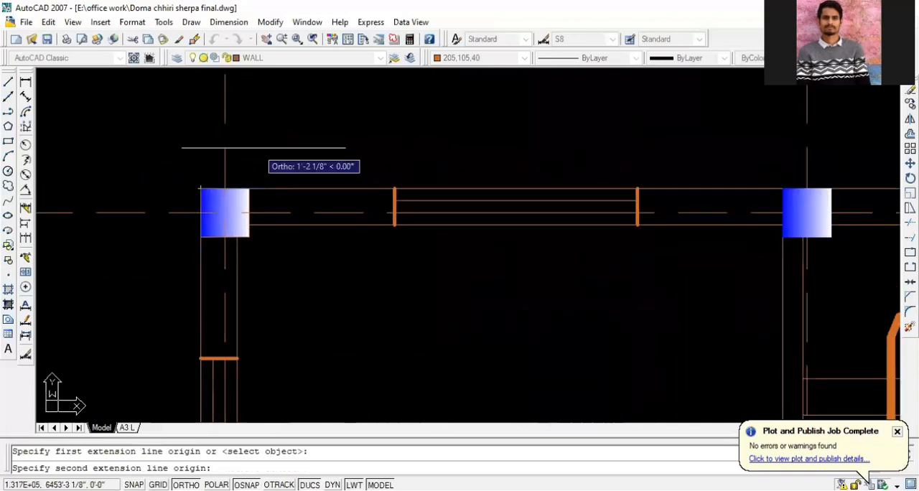
click(247, 188)
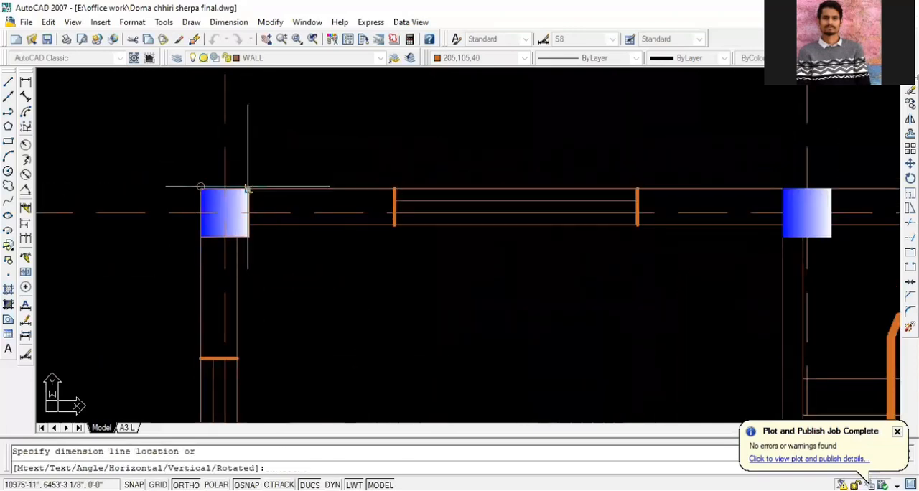
click(246, 118)
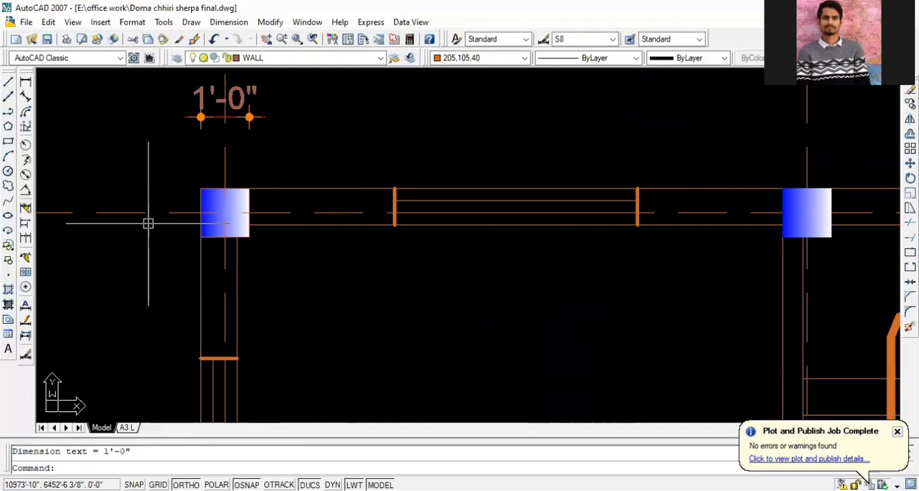
Continue the dimension chain from the corner column across the whole first bay and the width of the second column
scroll(261, 221, down, 2)
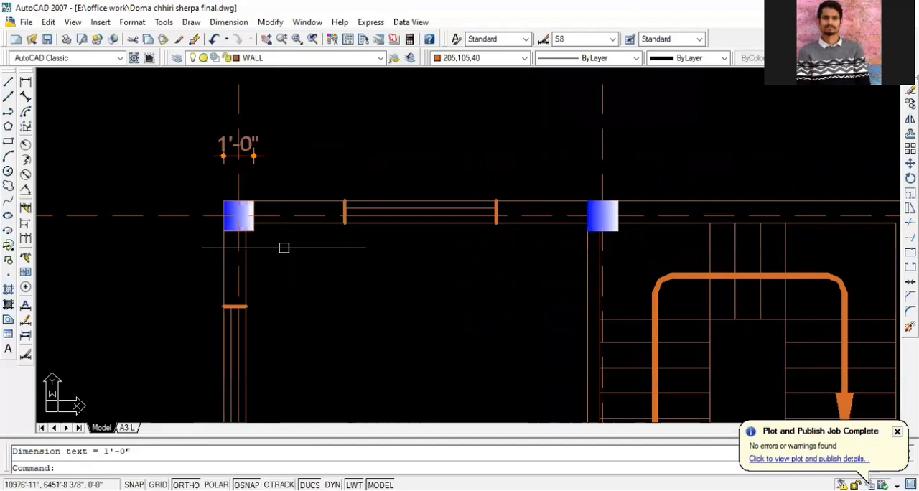
scroll(182, 211, down, 2)
scroll(225, 230, up, 2)
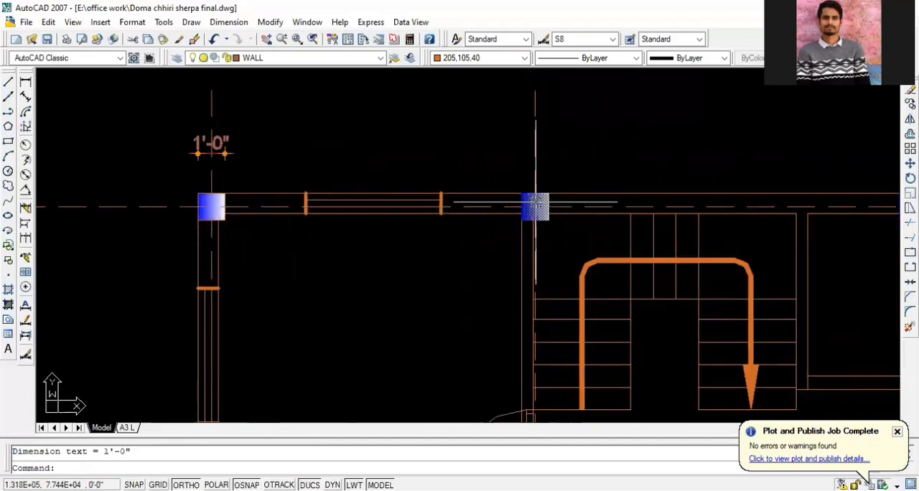
scroll(231, 151, up, 4)
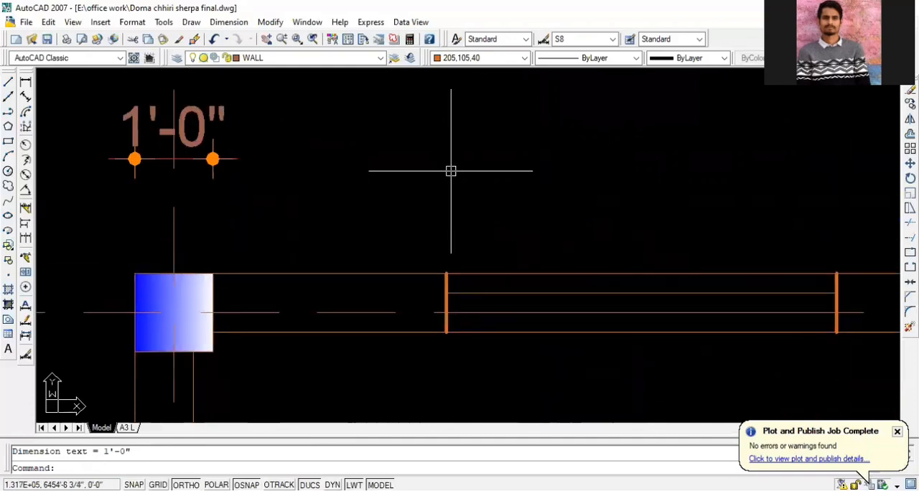
scroll(451, 171, down, 4)
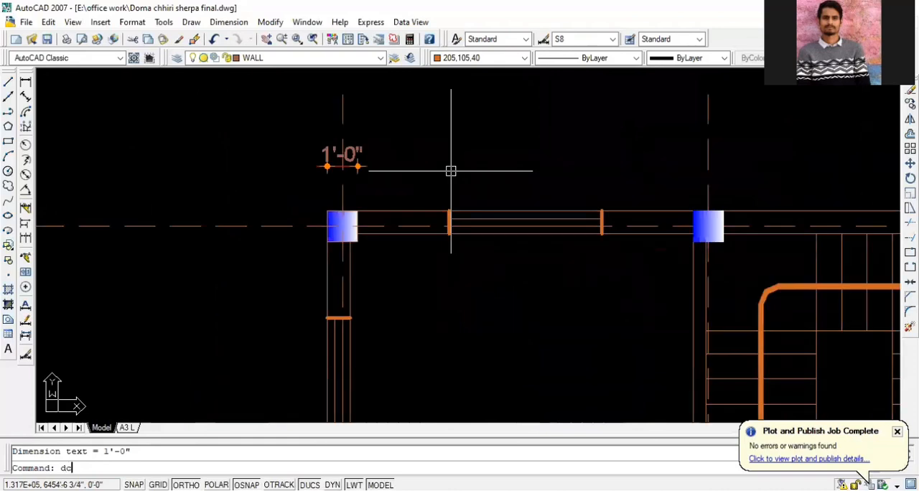
key(Return)
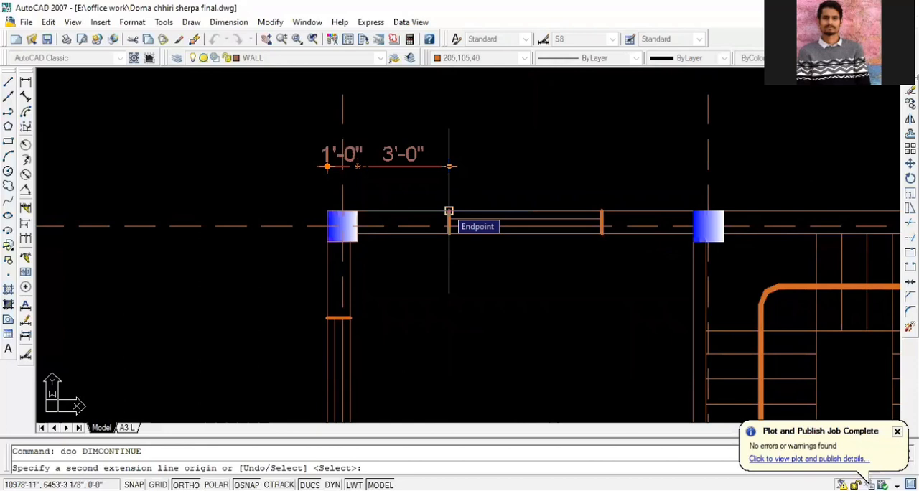
scroll(272, 125, down, 2)
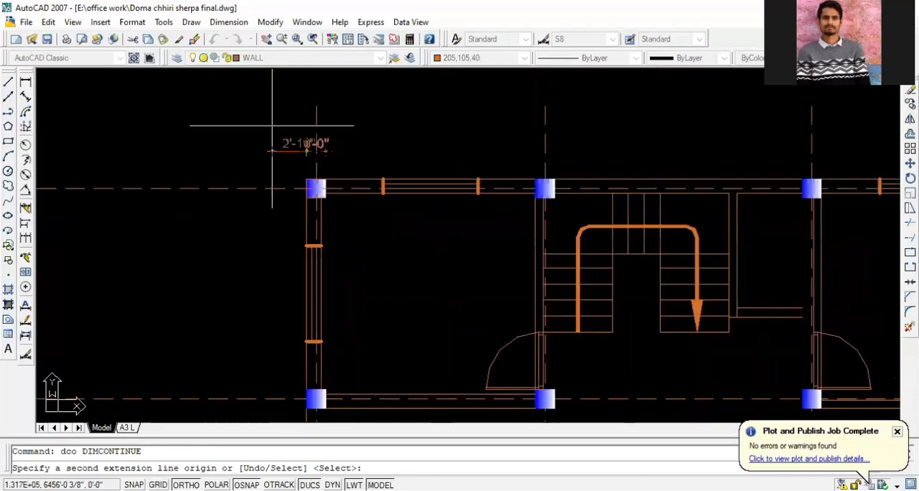
scroll(553, 172, up, 3)
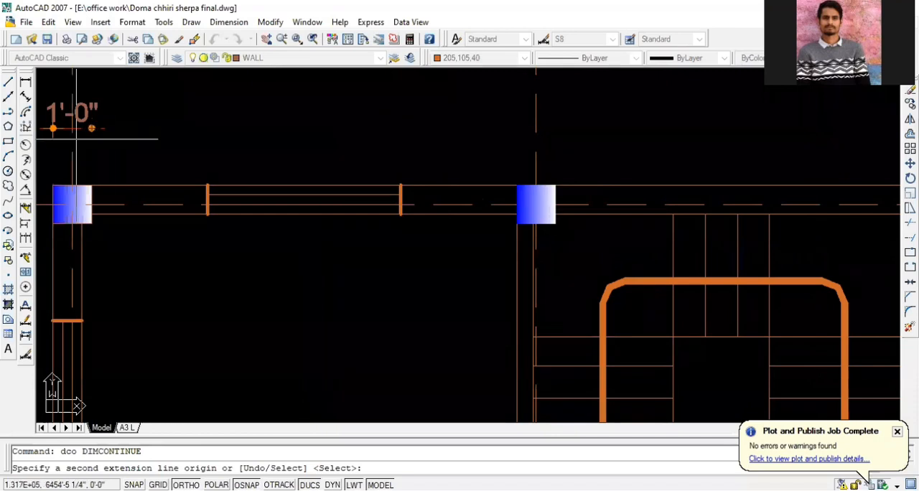
click(517, 185)
click(555, 186)
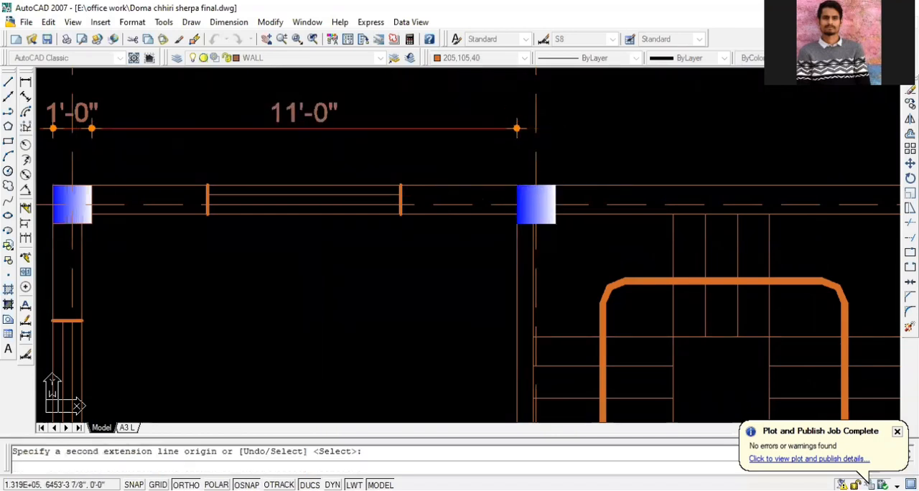
Continue the dimension chain across the stair bay, third column, last bay and the upper-right corner column
scroll(240, 191, down, 4)
scroll(604, 151, up, 1)
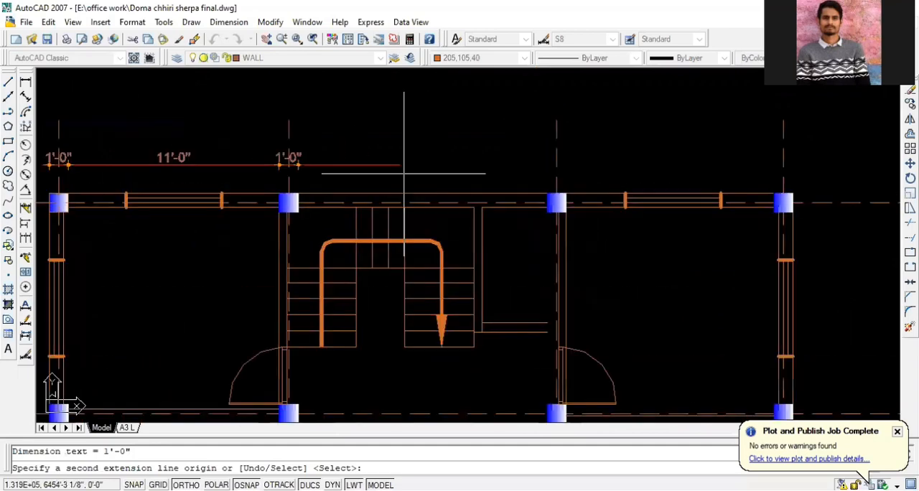
click(550, 194)
click(567, 194)
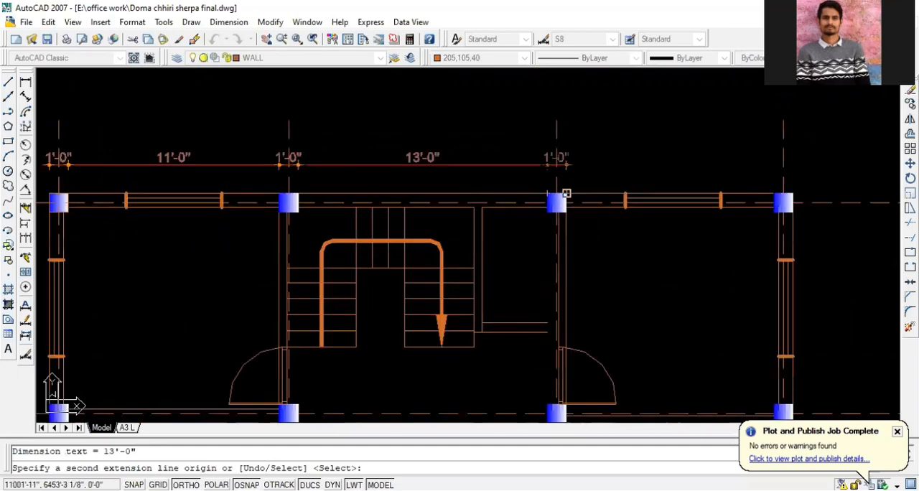
scroll(549, 196, down, 2)
scroll(495, 202, up, 2)
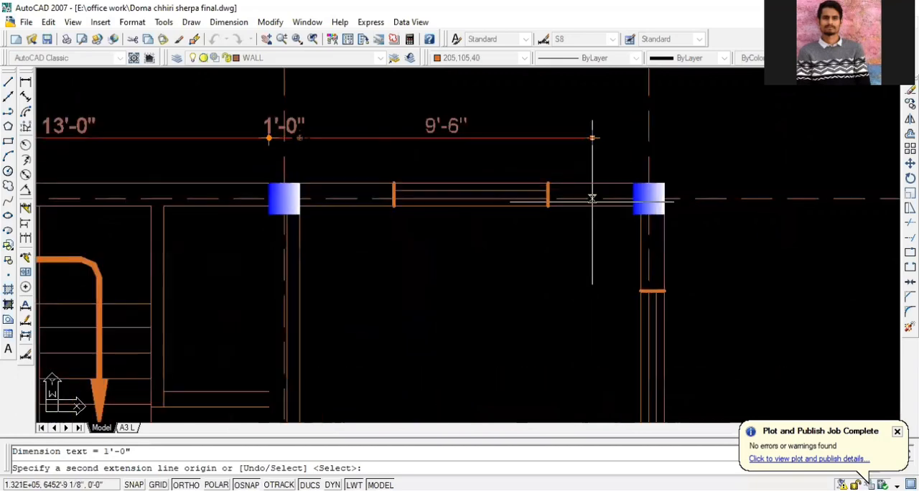
click(561, 194)
click(664, 183)
scroll(653, 197, down, 3)
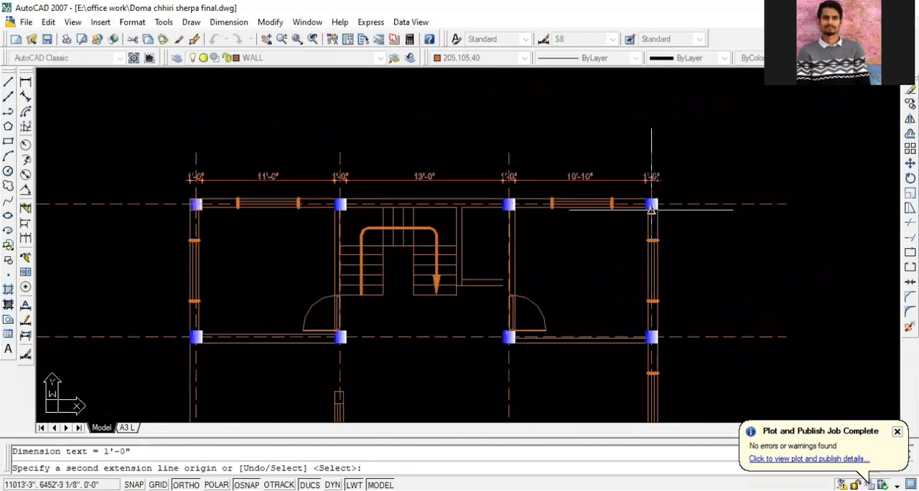
Undo the continued dimensions back to the first corner column's dimension
key(ctrl+z)
key(ctrl+z)
key(ctrl+z)
key(ctrl+z)
key(ctrl+z)
key(ctrl+z)
key(ctrl+z)
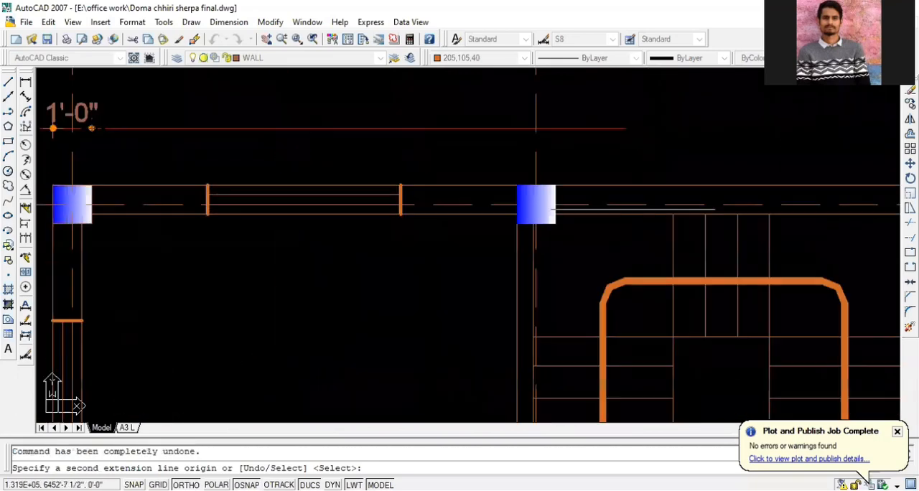
Continue the dimension chain from the corner column to both window edges, then to the near and far edges of the second column
scroll(162, 176, up, 2)
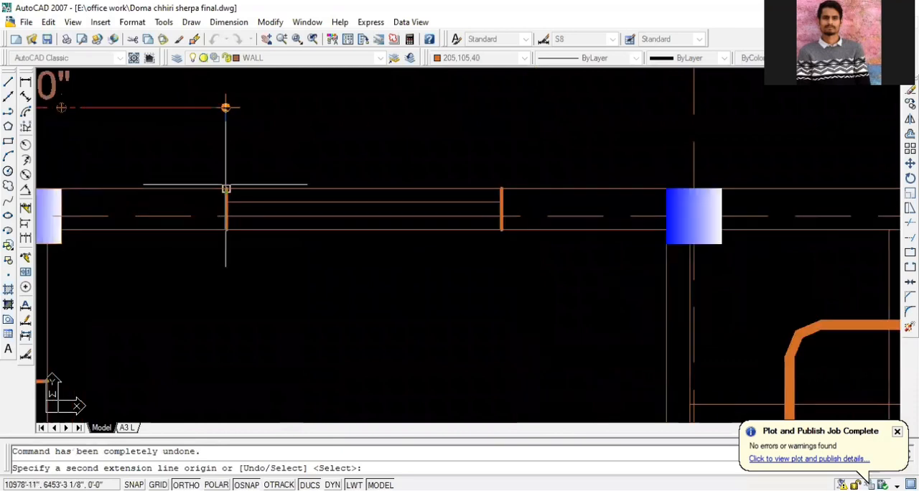
click(226, 188)
click(501, 189)
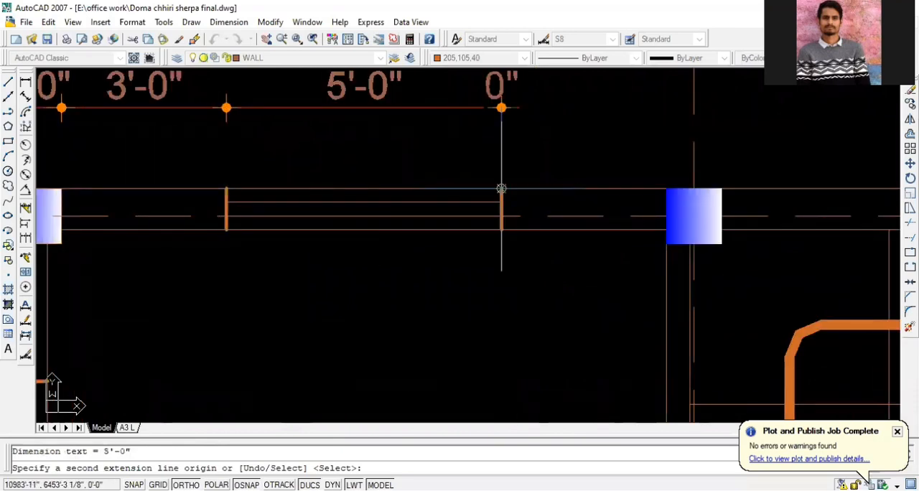
click(666, 189)
scroll(430, 208, down, 2)
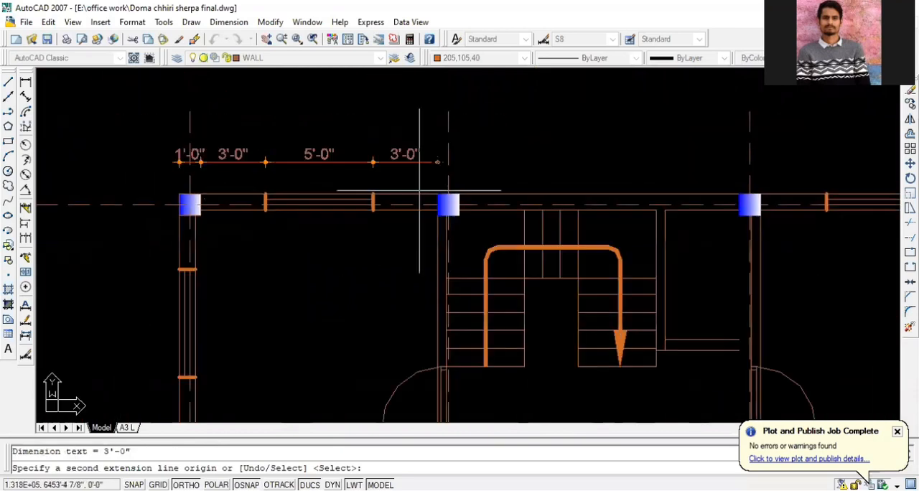
scroll(421, 205, up, 3)
click(433, 199)
scroll(324, 209, down, 4)
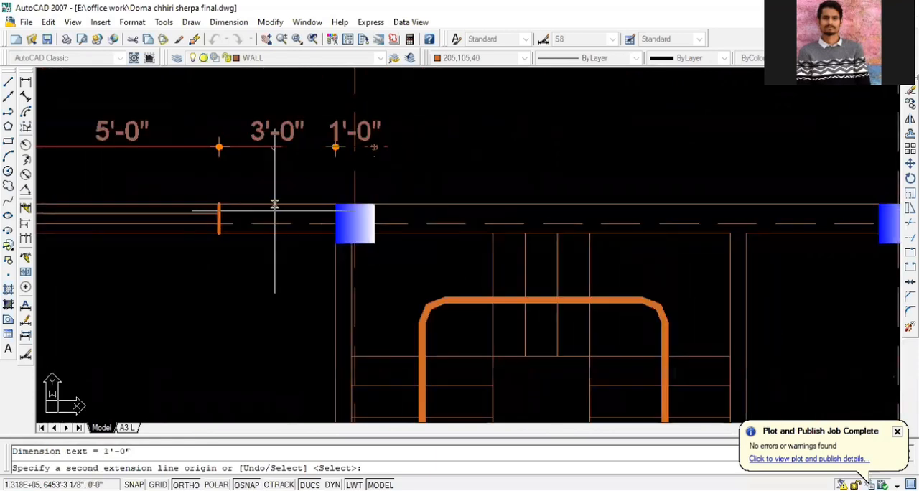
Continue the dimension chain about 3'-2" from the second column to a point on the outer wall above the stair's landing treads
scroll(621, 203, up, 3)
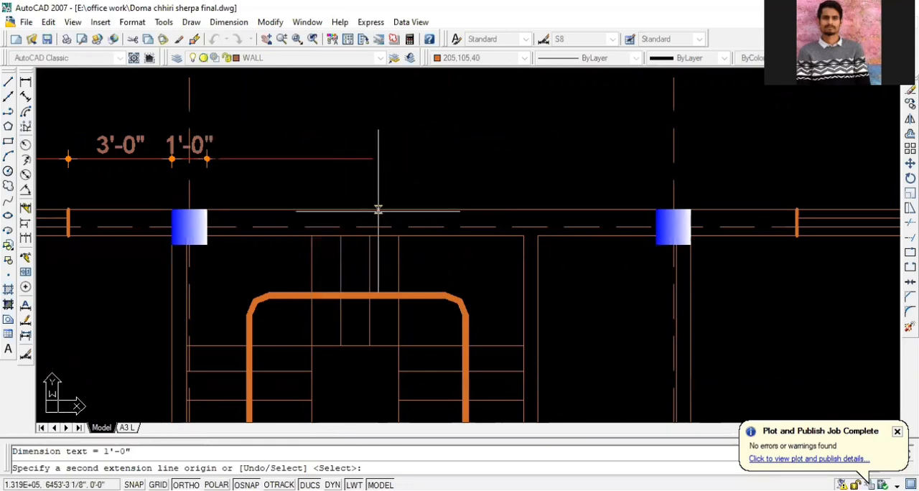
scroll(358, 229, up, 2)
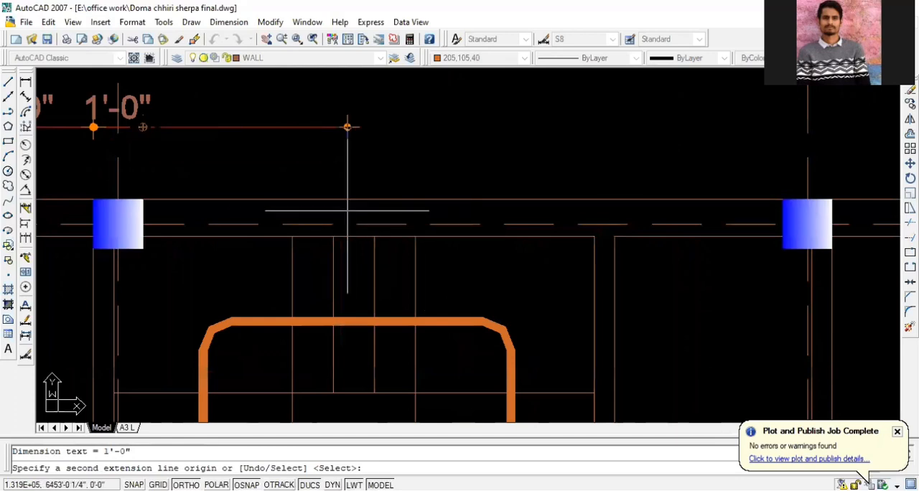
scroll(566, 218, down, 5)
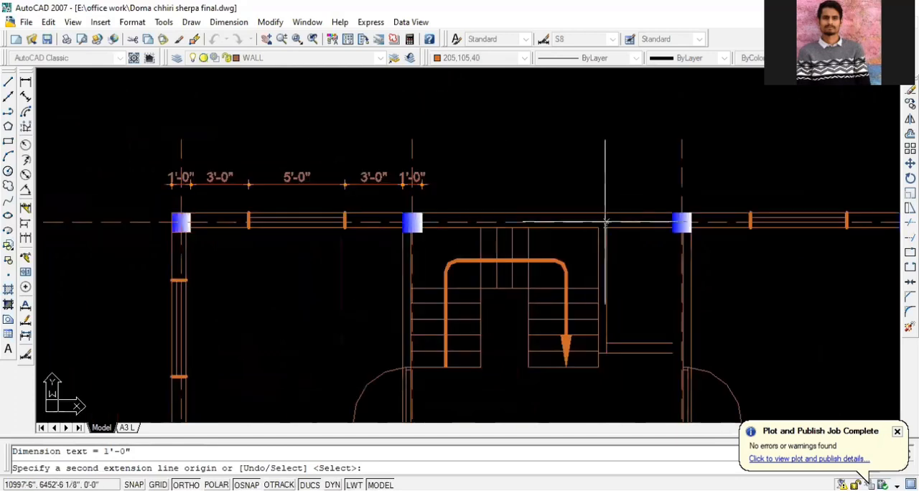
scroll(550, 221, up, 2)
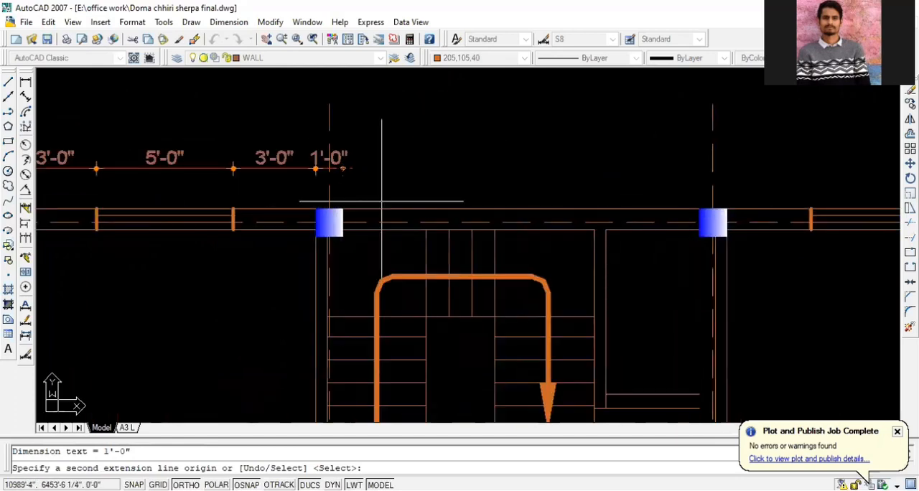
scroll(404, 205, up, 2)
click(441, 211)
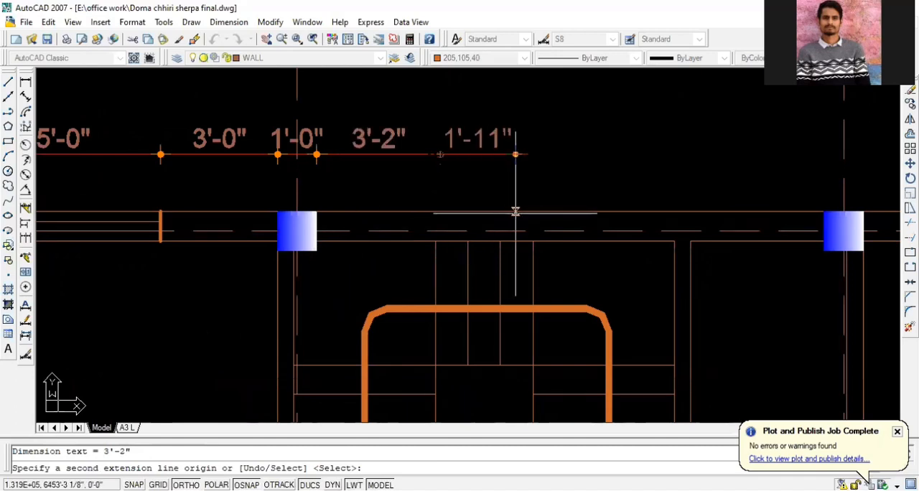
Continue the dimension chain above the stair bay in segments of about 2'-0", 5'-0" and 2'-0", ending at the third column's near edge
click(517, 212)
scroll(317, 190, down, 3)
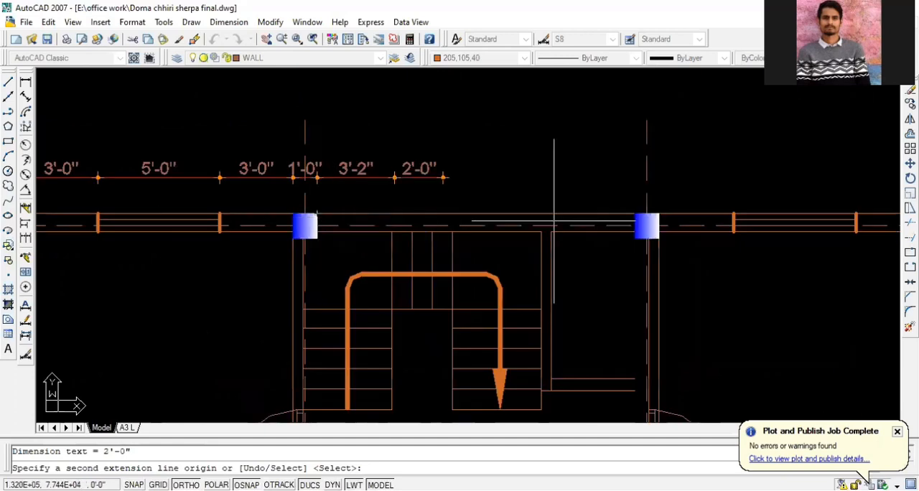
scroll(575, 201, up, 2)
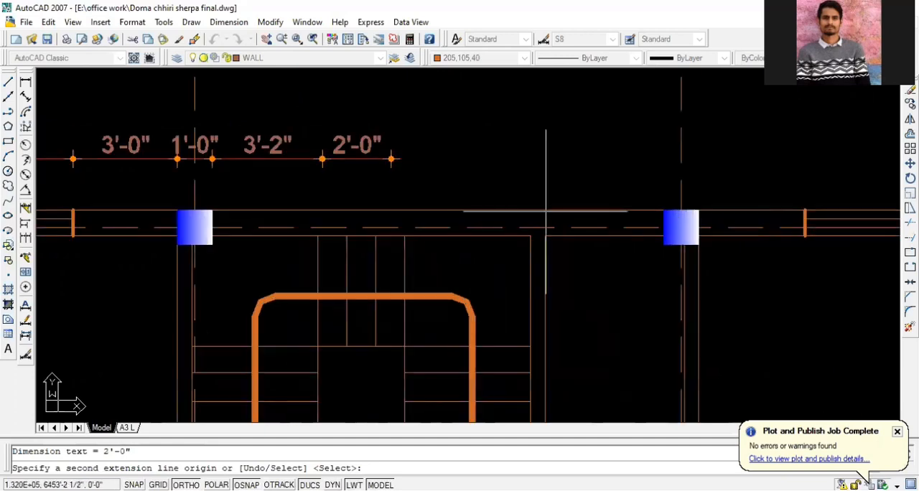
click(564, 211)
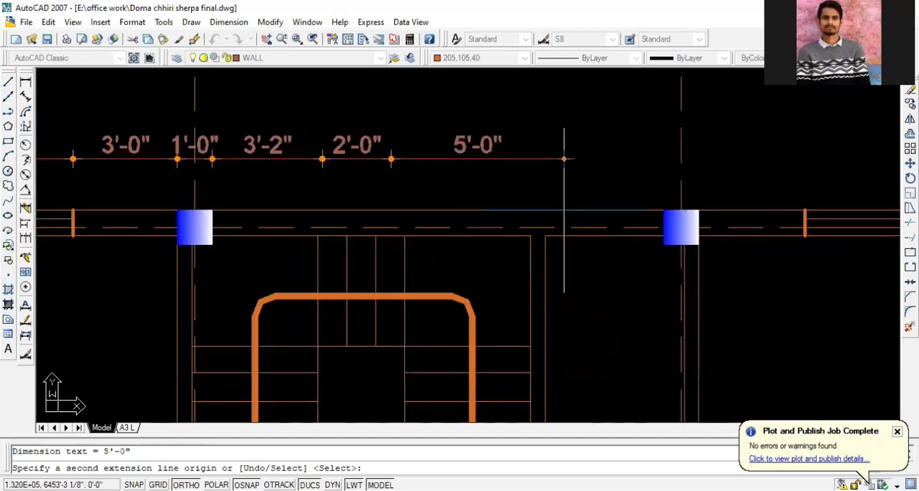
click(632, 211)
click(663, 211)
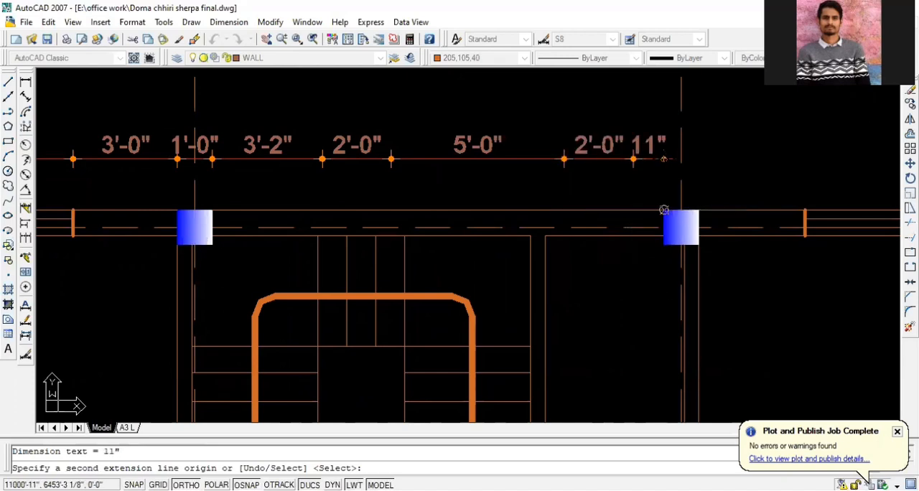
Continue the dimension chain to the third column's far edge and the near edge of the last bay's window
scroll(208, 213, down, 3)
scroll(535, 209, up, 3)
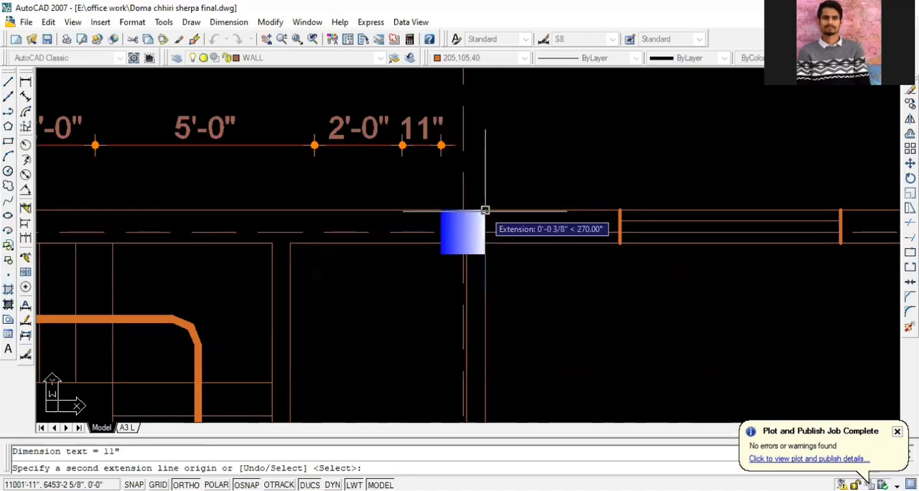
click(485, 210)
scroll(126, 214, down, 4)
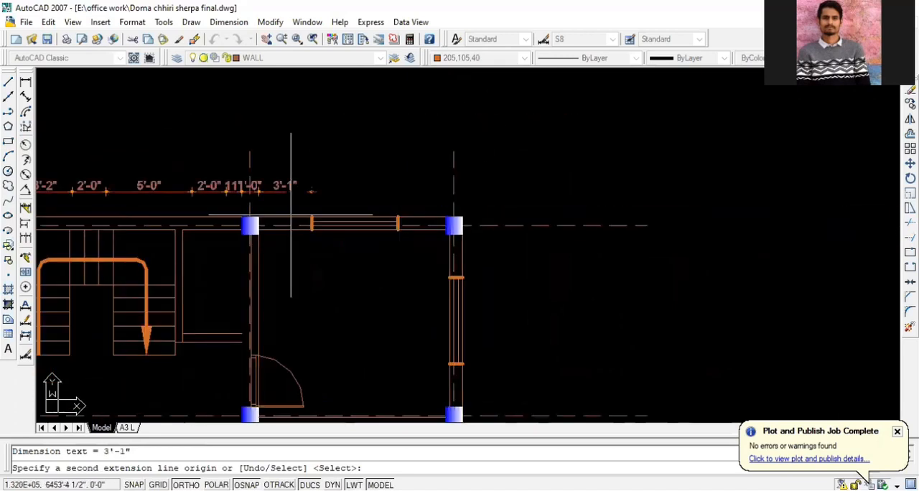
click(314, 211)
Continue the dimension chain to the window's far edge and both edges of the upper-right corner column, and end the chain
scroll(404, 209, up, 3)
click(397, 216)
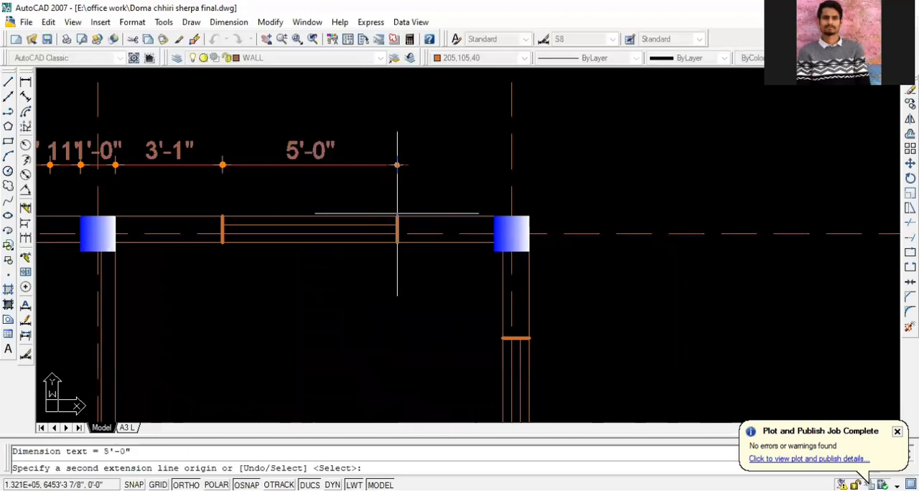
click(494, 216)
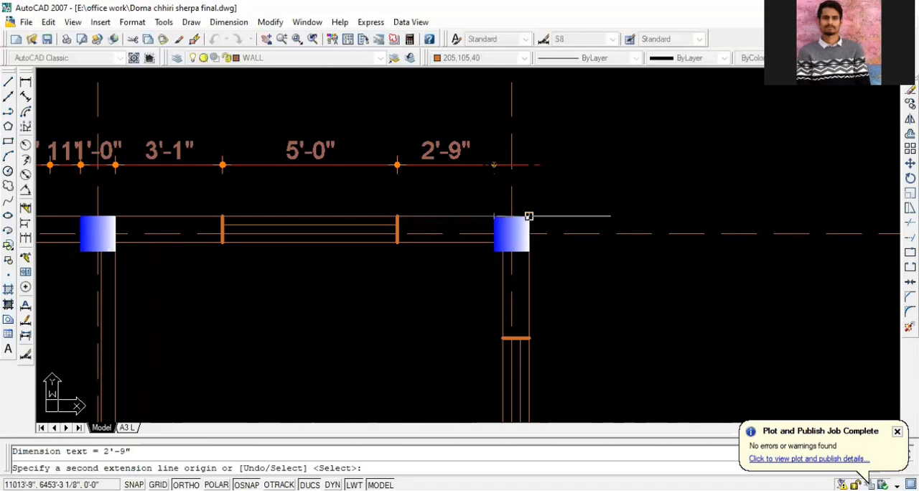
click(529, 217)
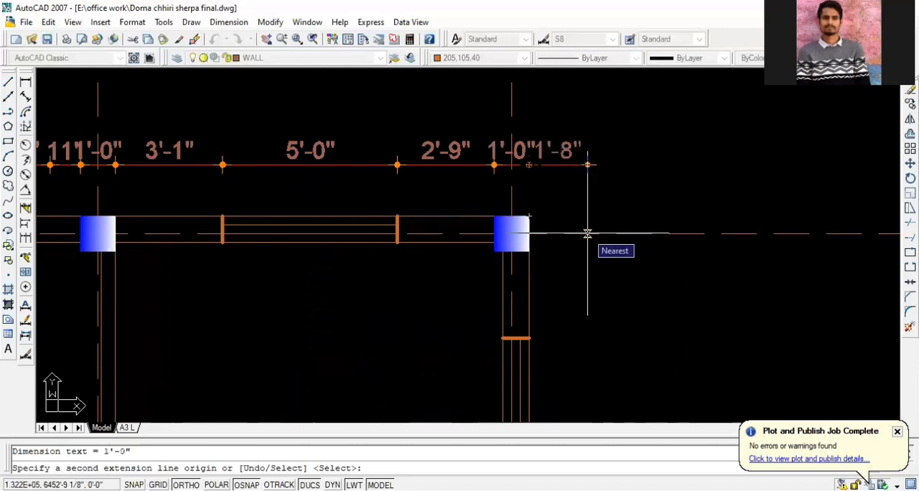
scroll(588, 234, down, 2)
key(Escape)
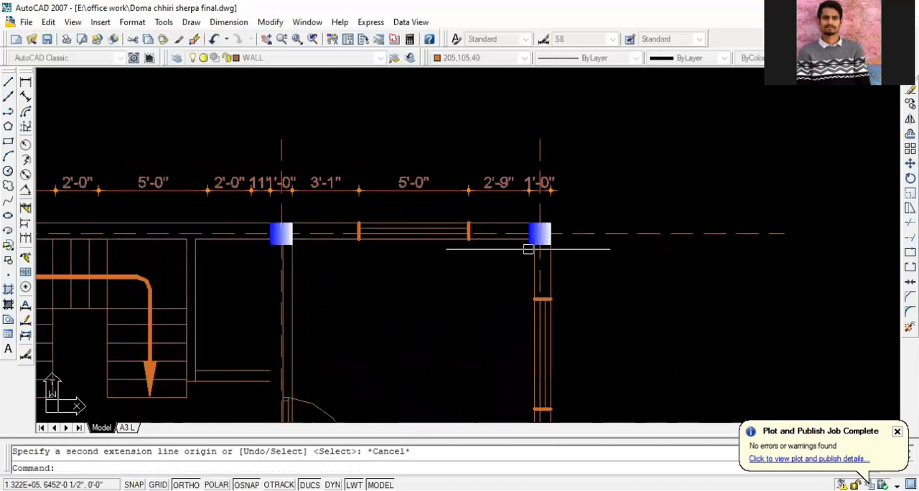
Add a linear dimension between the centrelines of the first and second upper columns, placed above the detailed dimension chain
scroll(563, 255, down, 3)
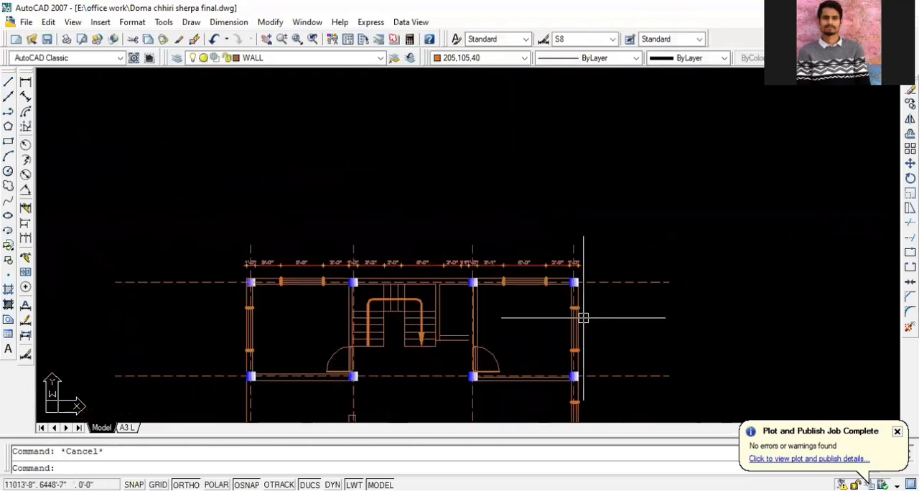
scroll(260, 268, up, 3)
scroll(247, 268, up, 3)
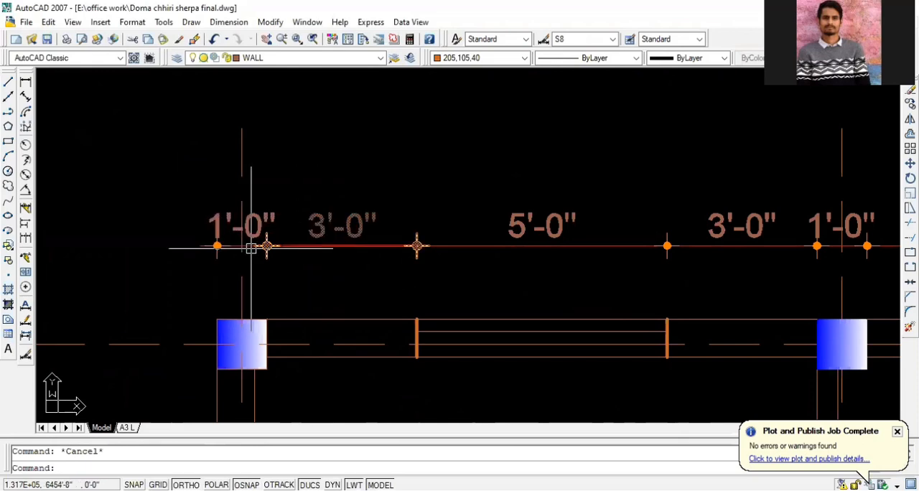
text(dli)
key(Return)
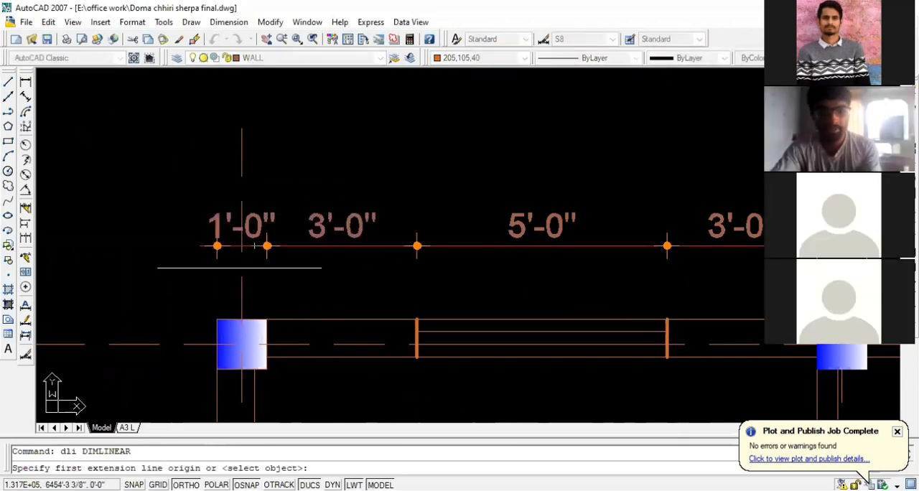
click(240, 321)
scroll(188, 313, down, 4)
scroll(448, 316, up, 3)
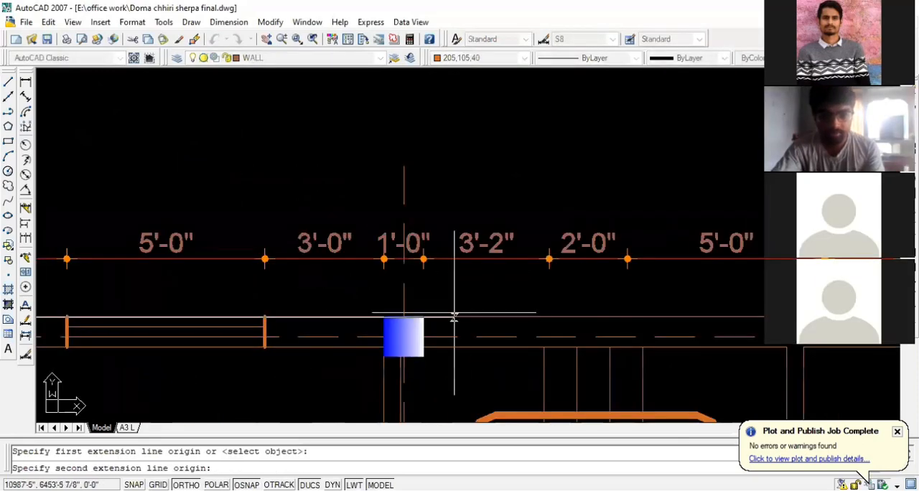
click(404, 318)
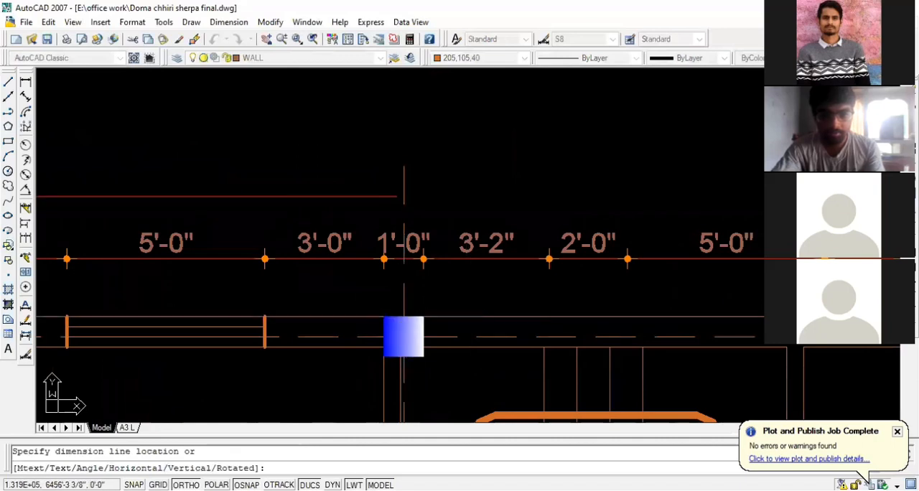
click(403, 208)
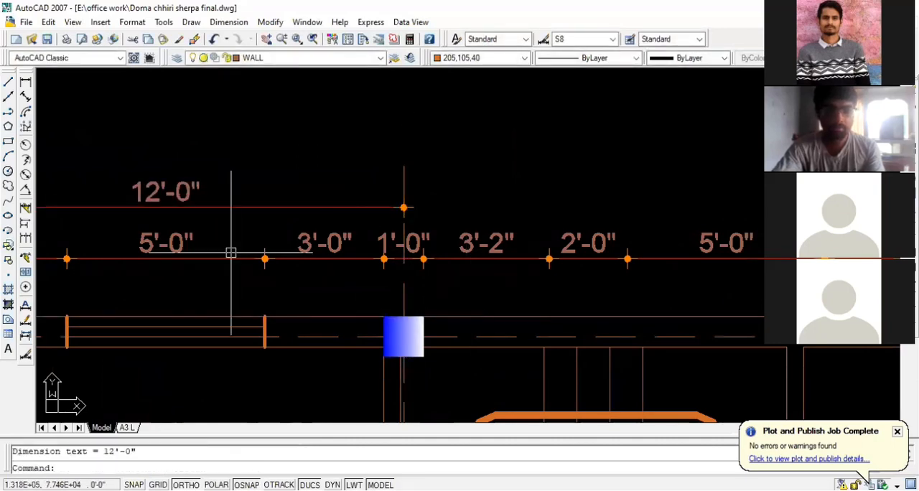
Continue the centre-to-centre dimension row to the centrelines of the third column and the upper-right corner column
scroll(428, 224, down, 3)
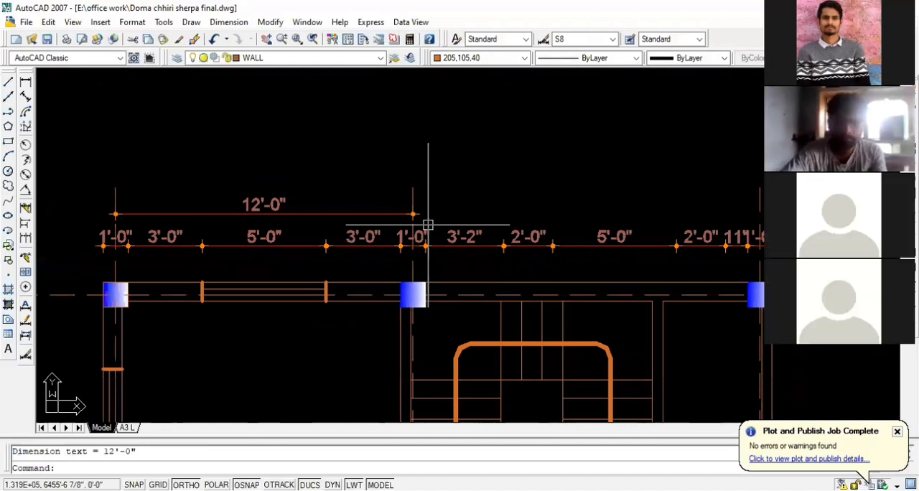
click(364, 213)
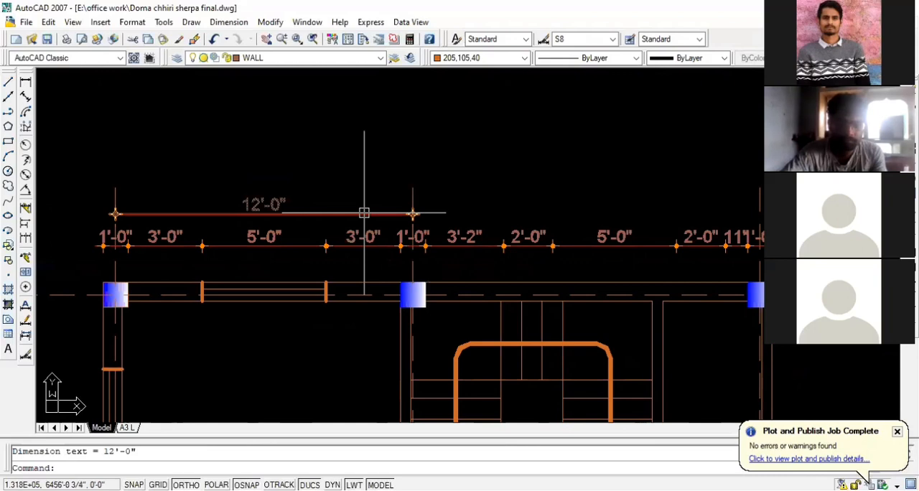
key(Escape)
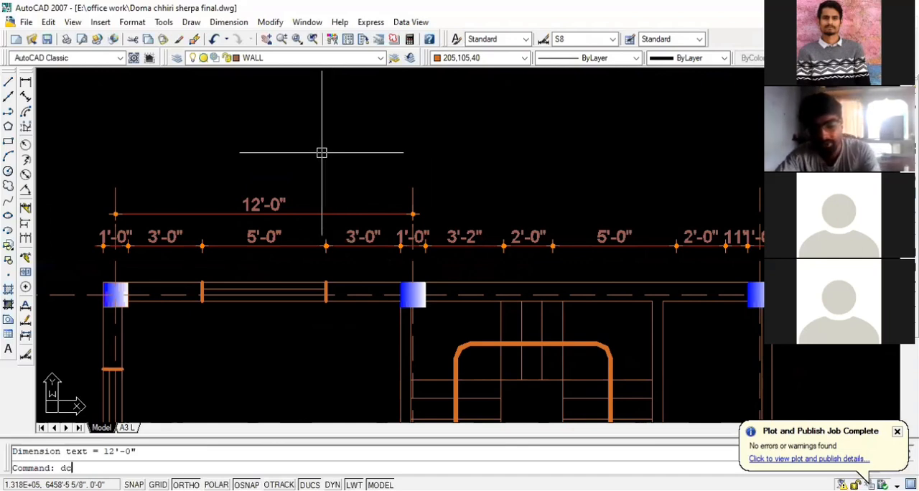
key(Return)
scroll(263, 154, down, 2)
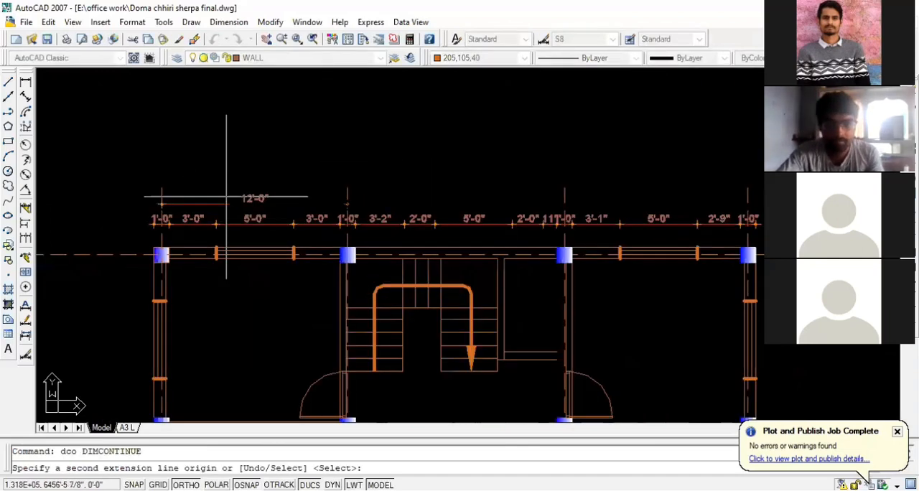
click(566, 237)
scroll(566, 249, down, 1)
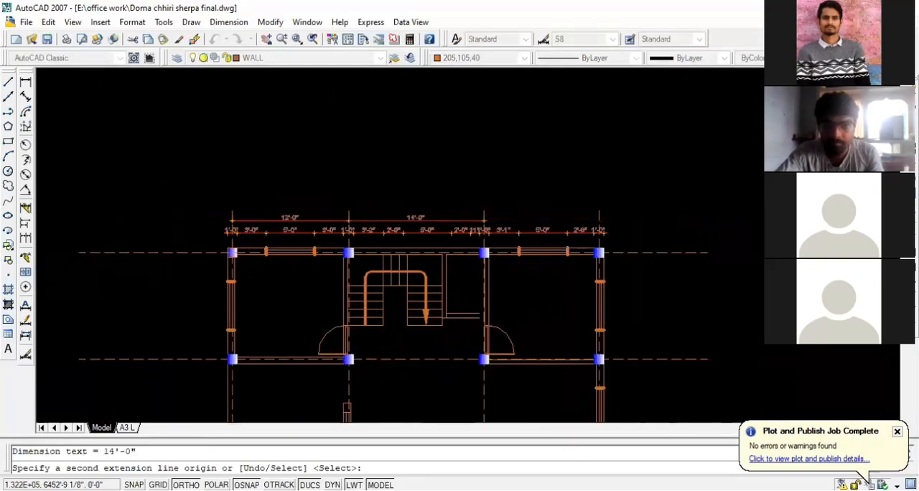
scroll(595, 245, up, 1)
click(595, 246)
key(Escape)
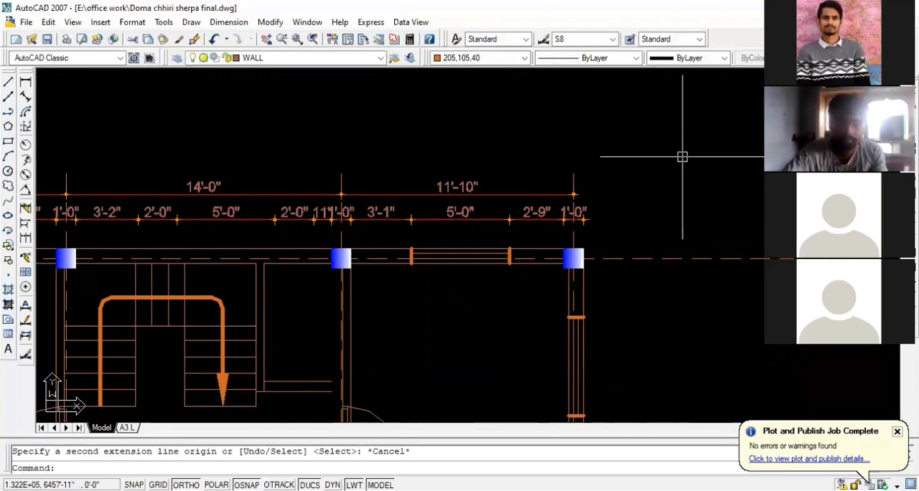
Add an overall linear dimension between the outer corners of the two upper corner columns, above the centre-to-centre row
scroll(682, 157, down, 1)
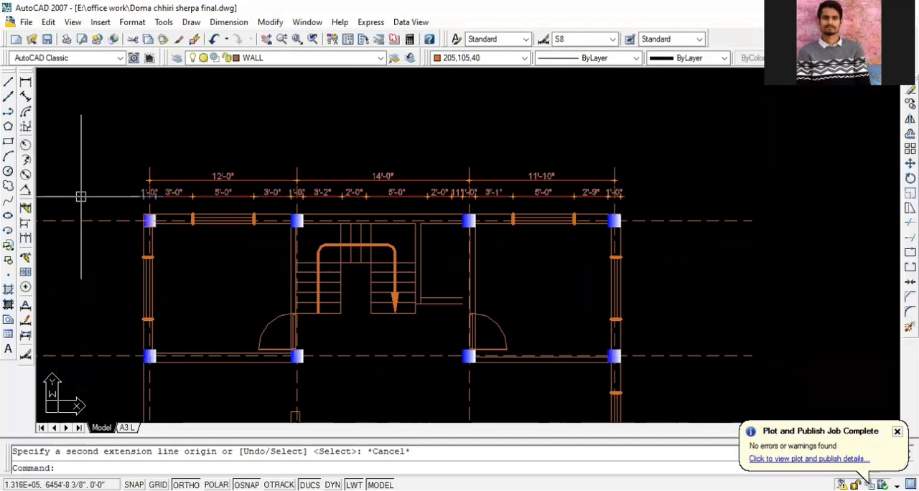
text(dl)
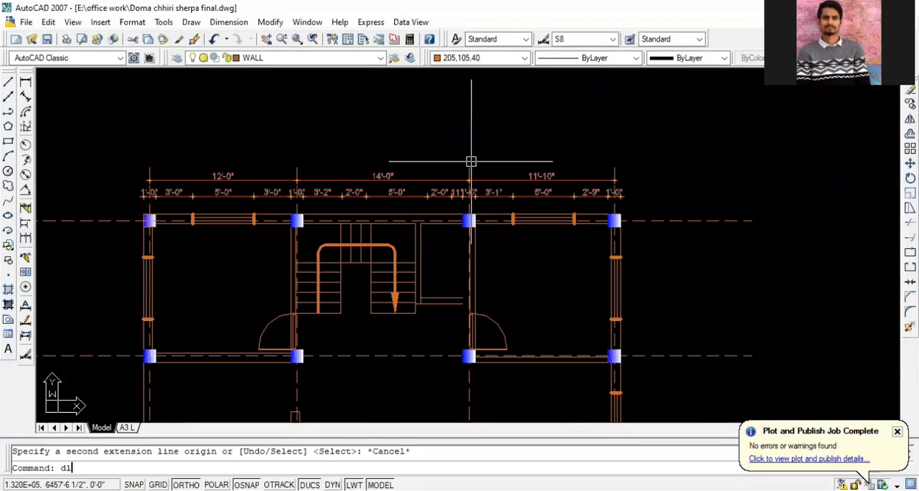
text(i)
key(Return)
scroll(155, 208, up, 3)
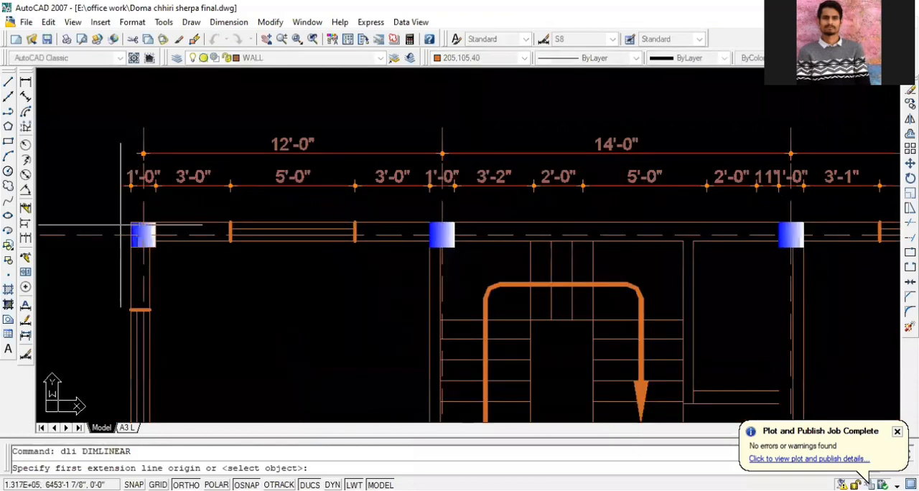
click(130, 223)
scroll(130, 223, down, 3)
scroll(480, 222, up, 3)
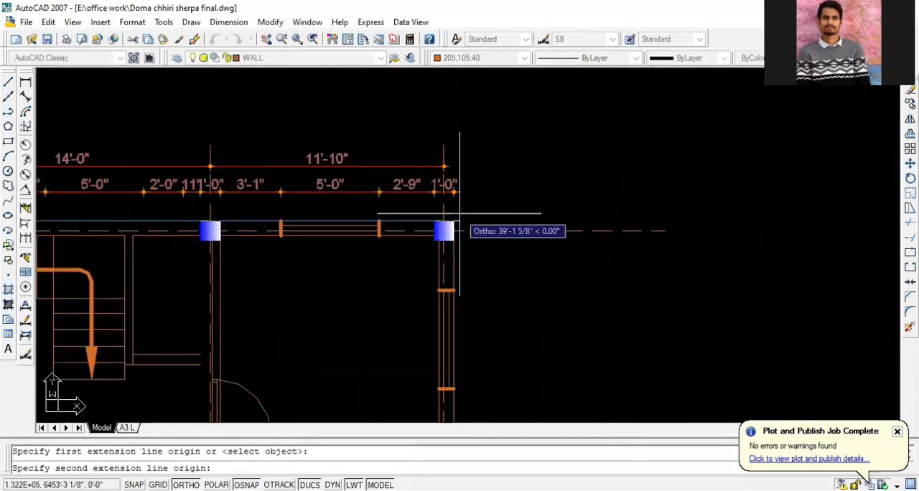
click(453, 224)
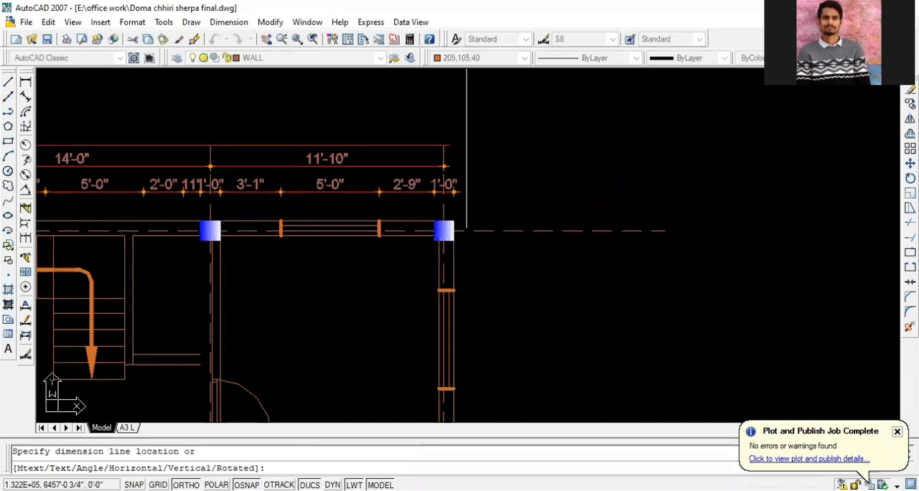
click(472, 143)
scroll(575, 141, down, 2)
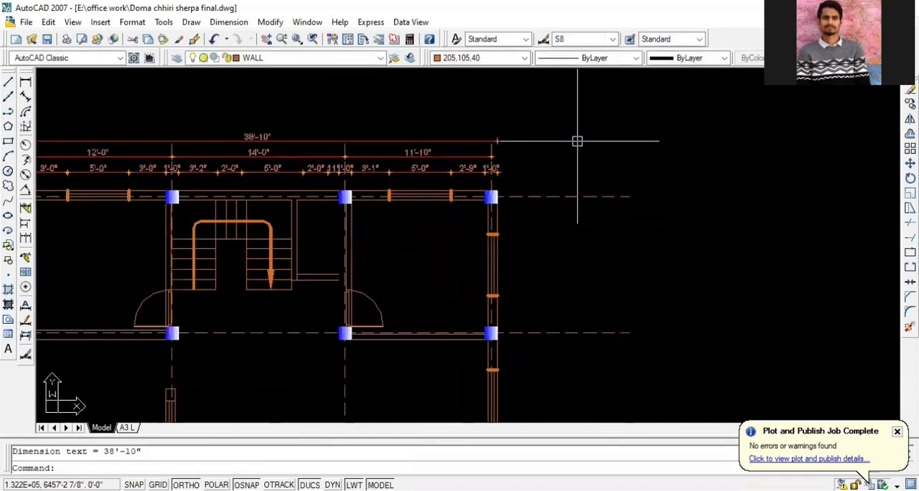
Add a vertical linear dimension across the lower-left corner column, placed outside the plan's left wall
scroll(621, 131, down, 2)
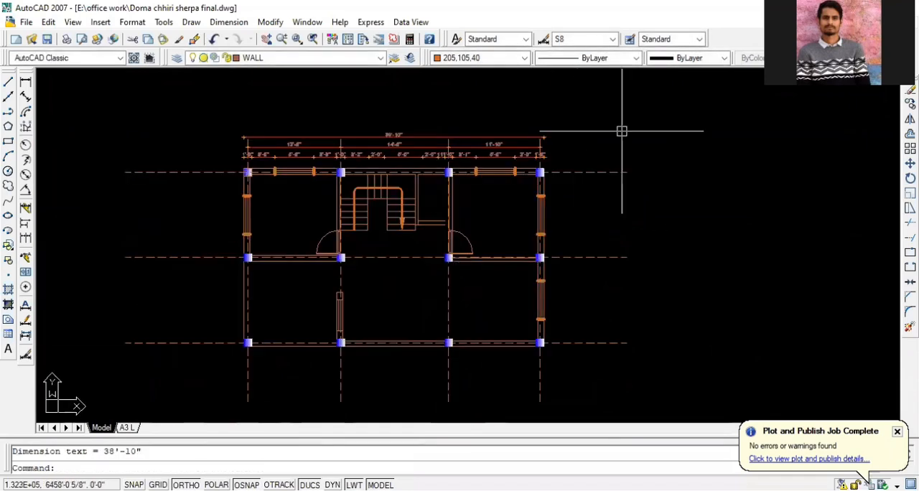
scroll(329, 273, up, 2)
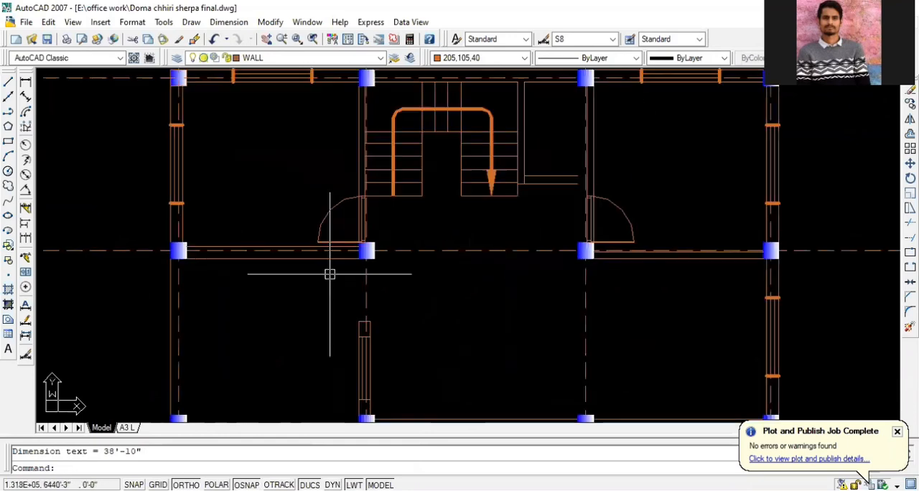
scroll(329, 274, up, 1)
scroll(369, 266, down, 3)
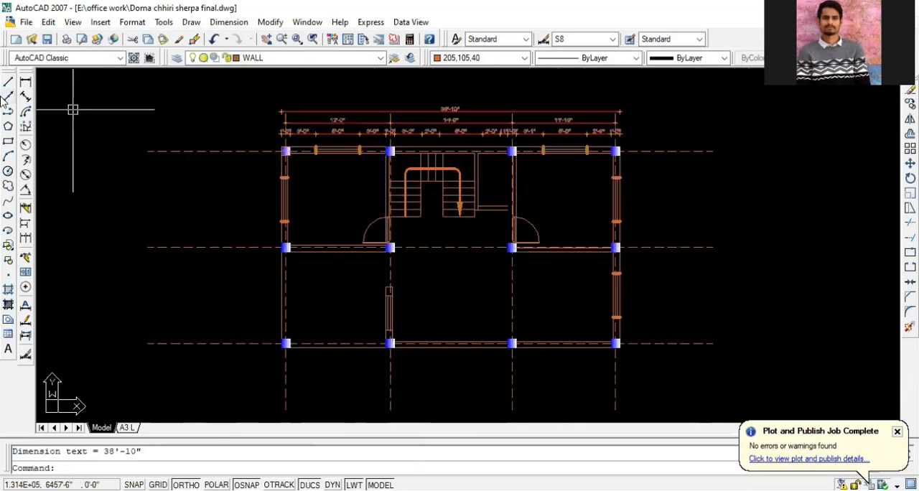
click(25, 82)
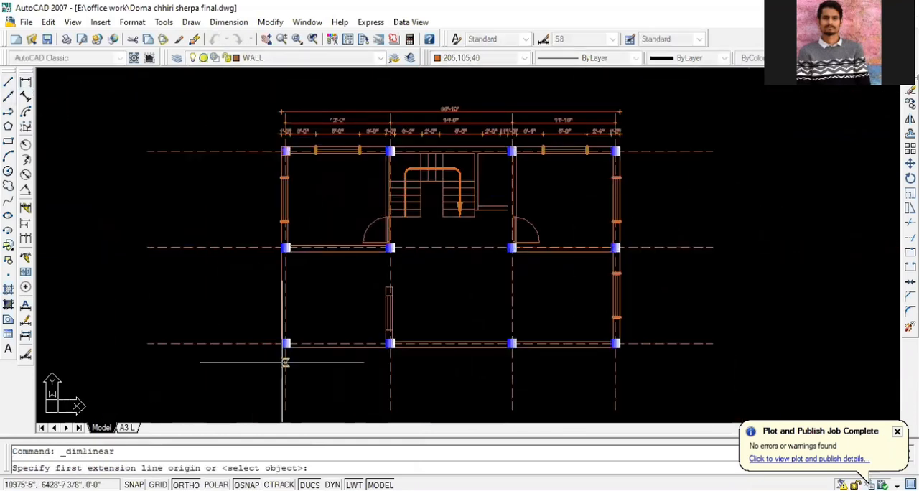
scroll(280, 342, up, 2)
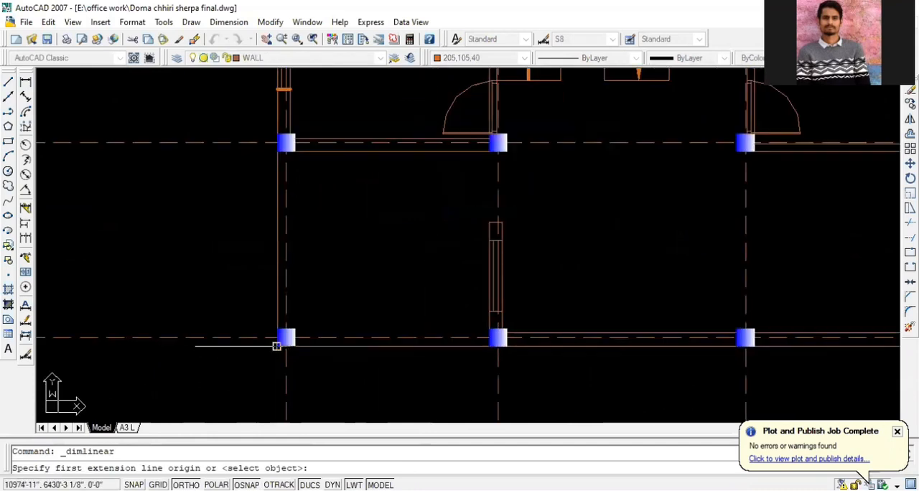
click(285, 337)
click(276, 329)
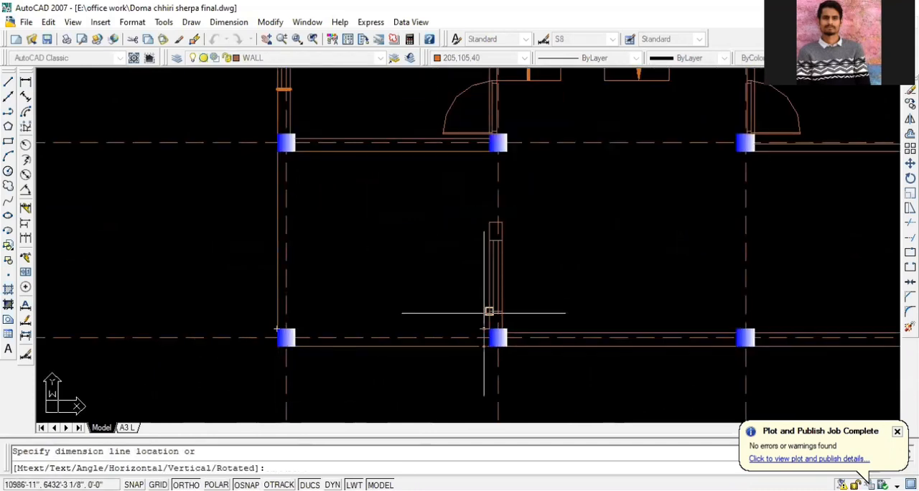
click(222, 332)
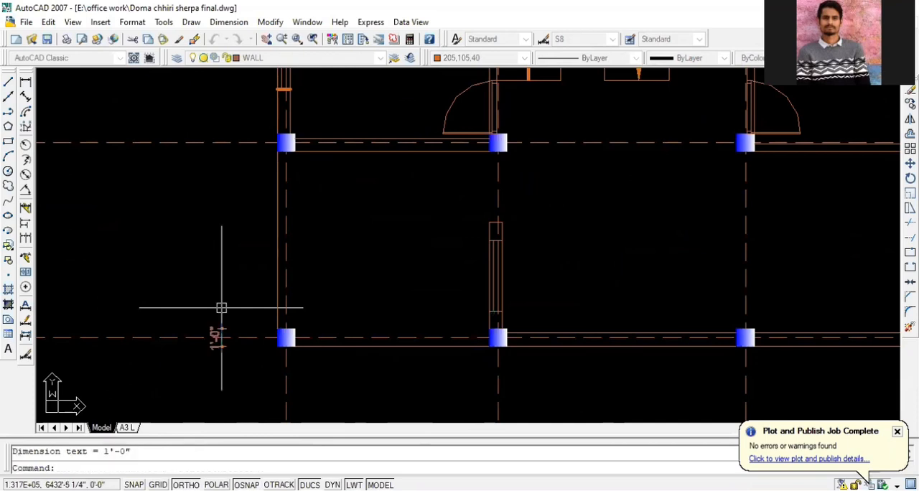
Continue the vertical dimension chain from the lower-left corner column past the interior window and wall end, across the middle-left column
text(dco)
key(Return)
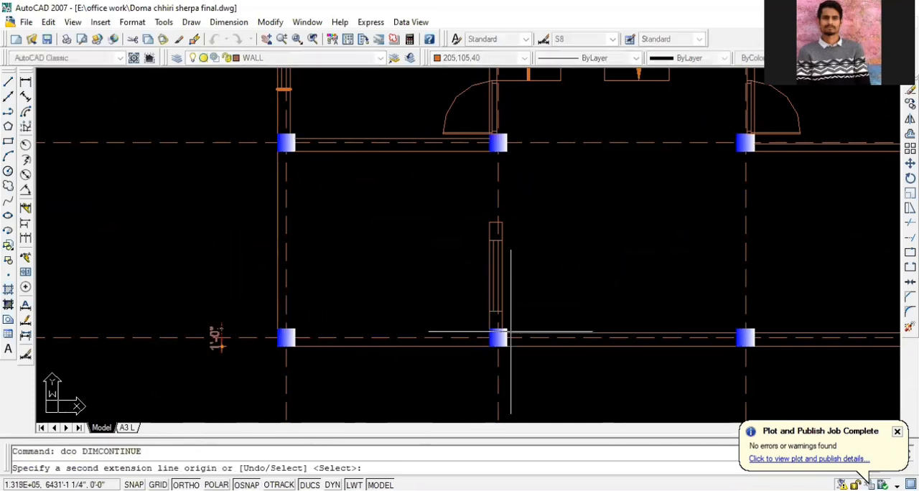
click(489, 310)
click(489, 240)
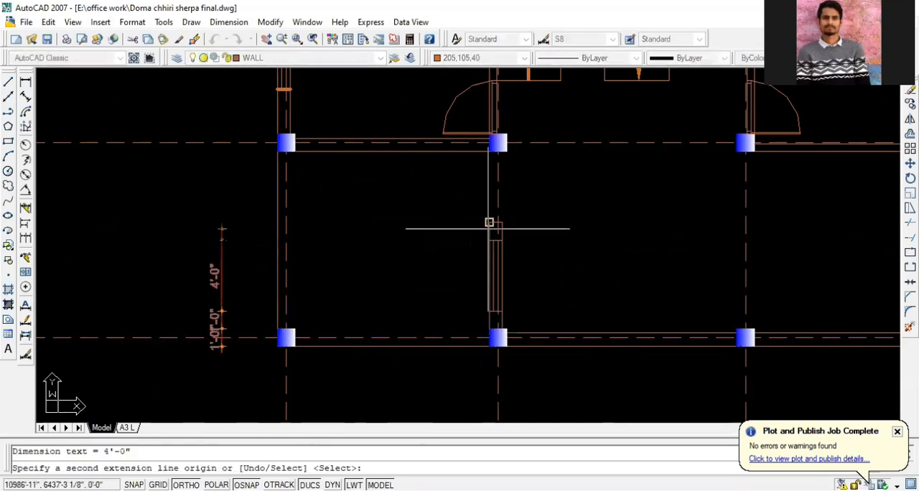
click(488, 224)
click(492, 151)
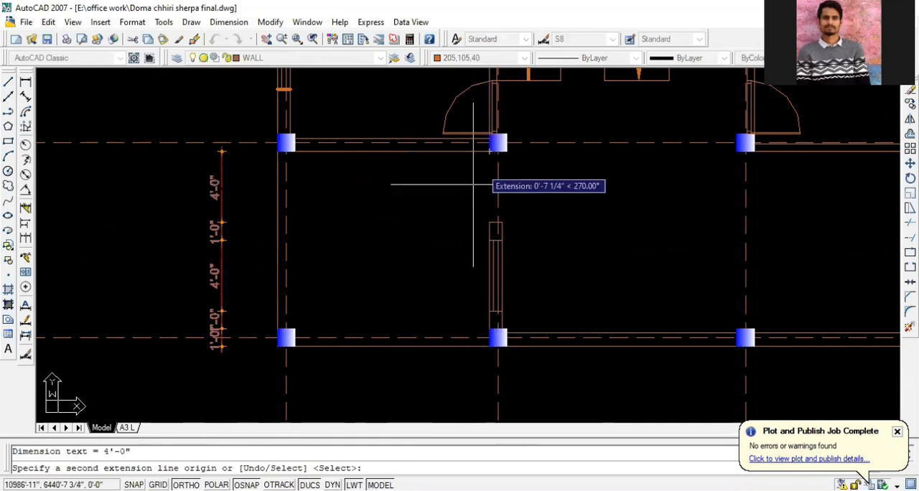
scroll(271, 136, up, 3)
click(284, 133)
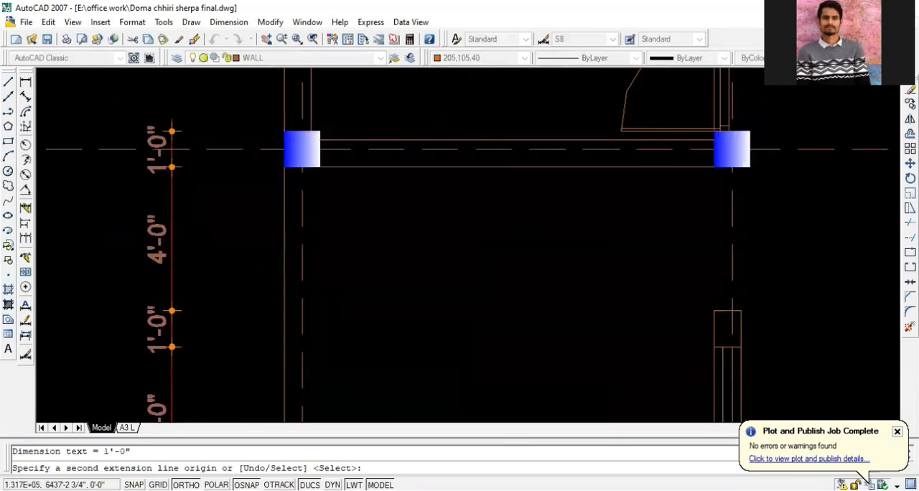
Continue the vertical dimension chain past both ends of the left wall's window and across the upper-left corner column
scroll(307, 326, down, 4)
scroll(302, 171, up, 3)
click(301, 216)
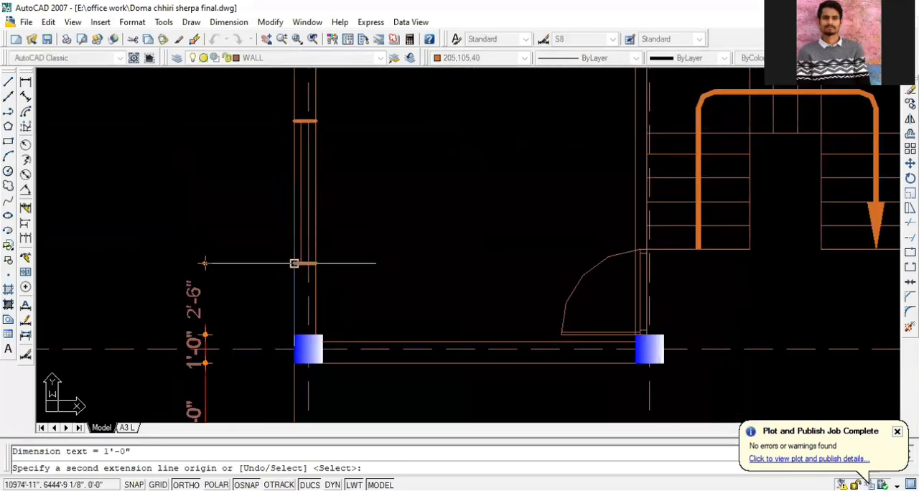
click(295, 119)
scroll(298, 122, down, 3)
scroll(291, 219, up, 3)
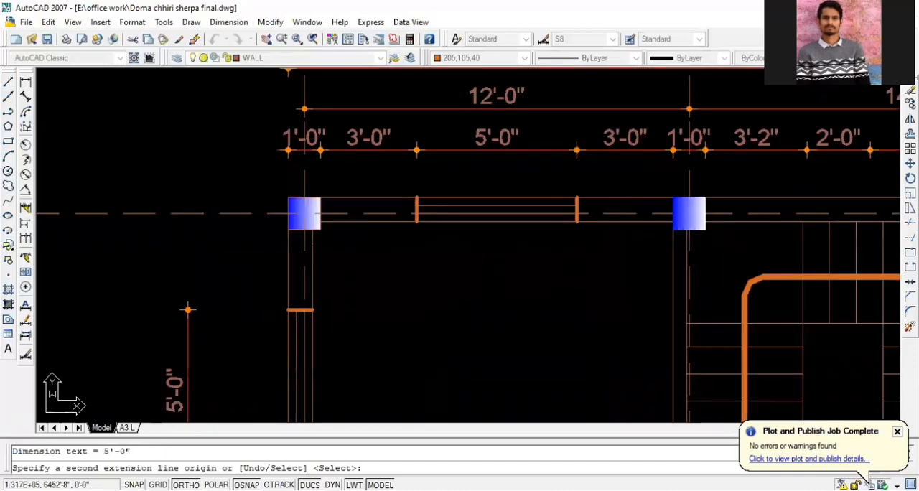
click(288, 198)
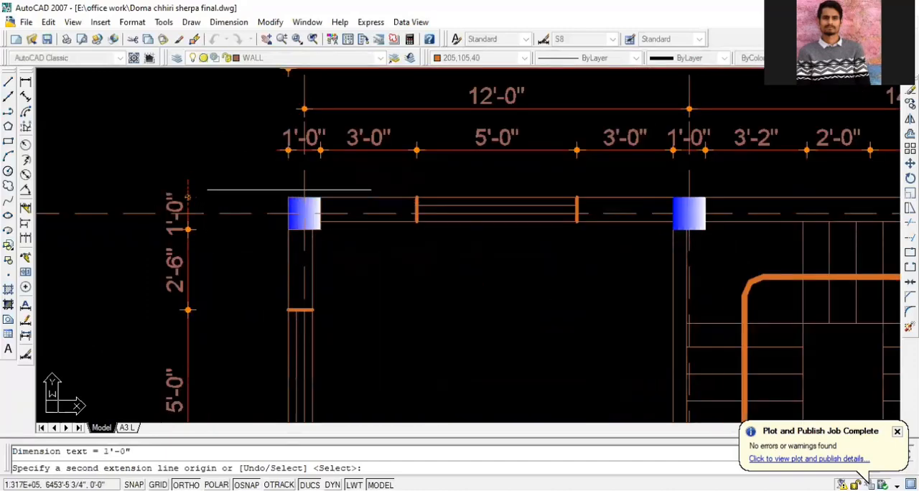
scroll(293, 195, down, 3)
key(Escape)
scroll(219, 262, up, 5)
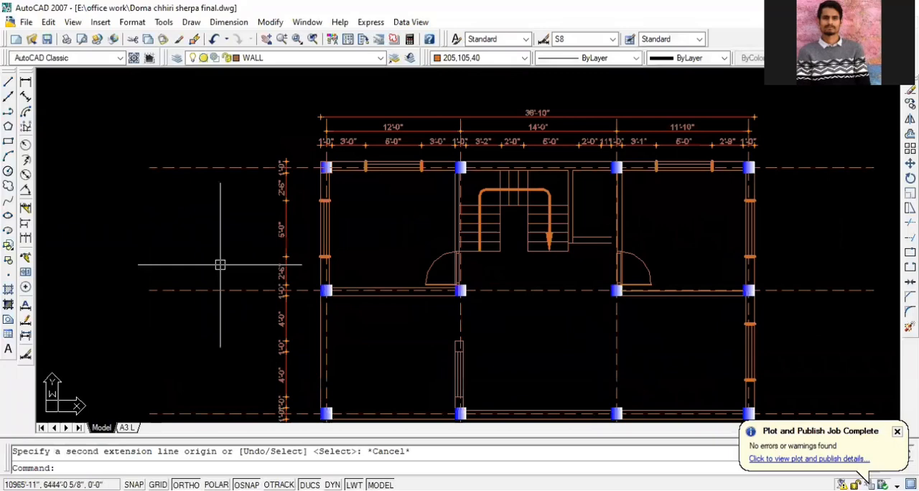
click(289, 327)
key(Escape)
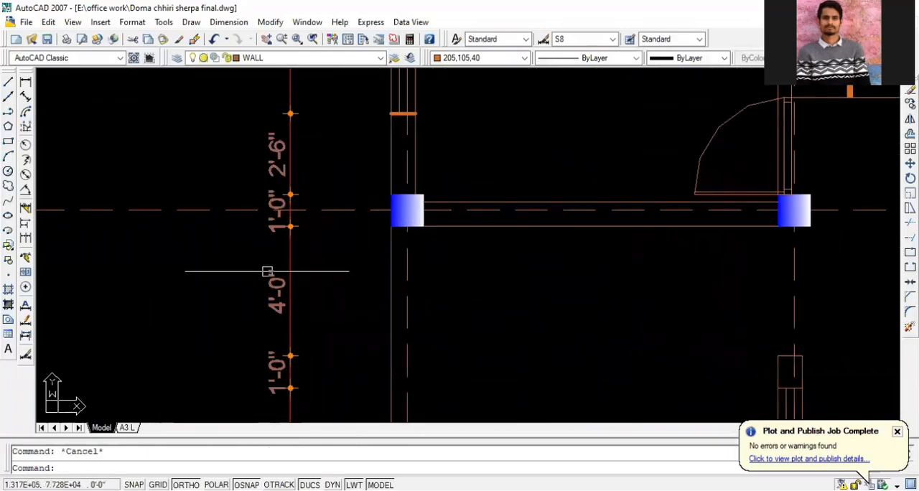
Add a horizontal linear dimension across the lower-left corner column, placed below the plan's bottom wall
scroll(255, 269, down, 2)
scroll(275, 287, down, 3)
scroll(158, 280, down, 3)
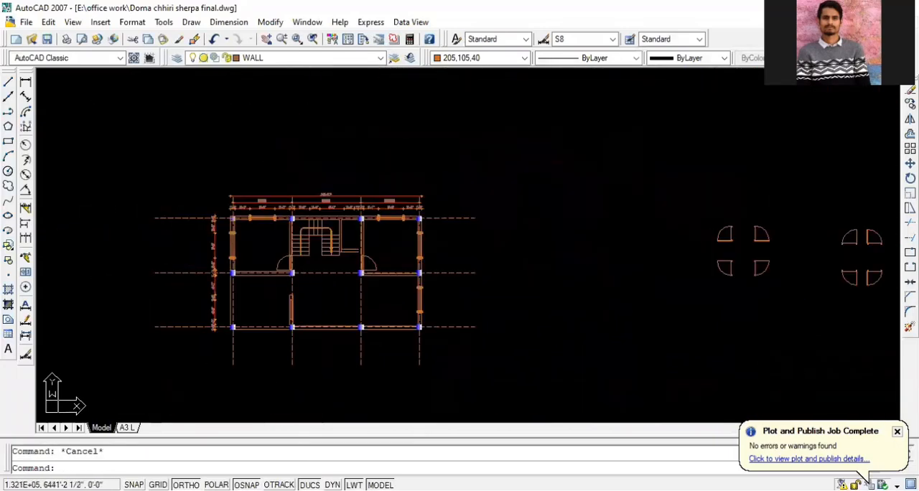
scroll(316, 358, up, 5)
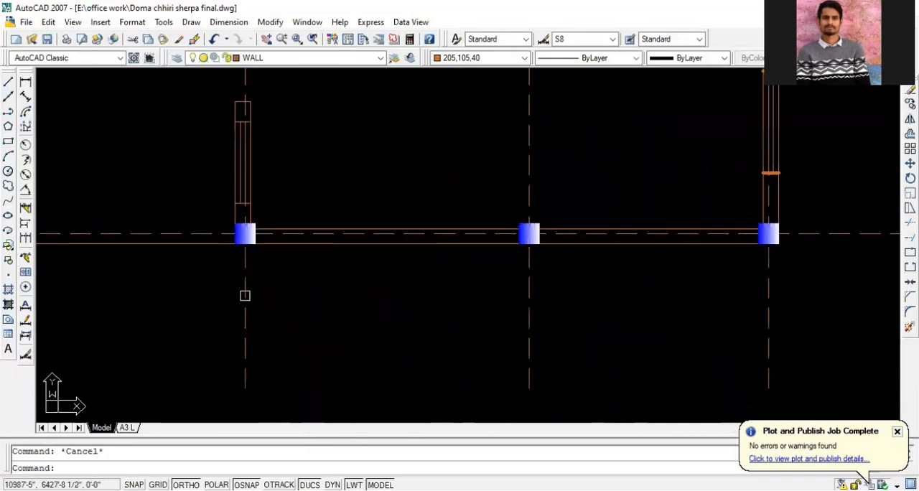
scroll(273, 270, down, 2)
click(25, 81)
scroll(176, 237, down, 2)
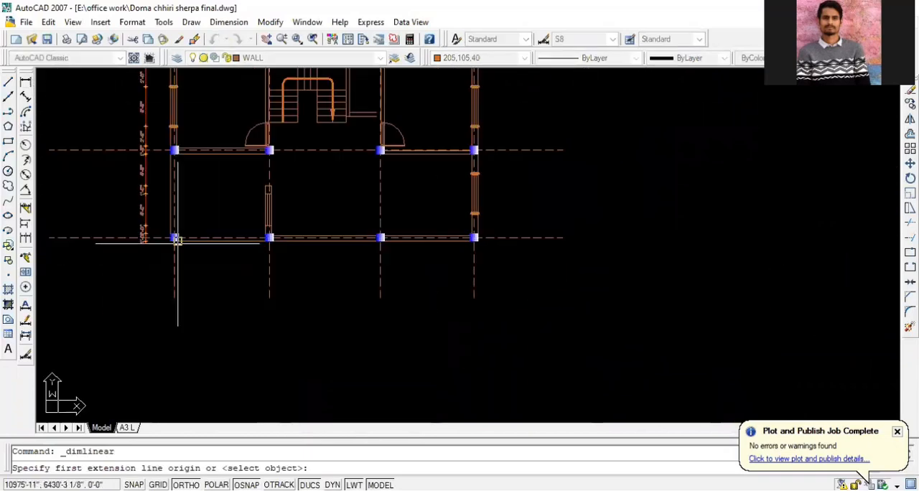
scroll(177, 237, up, 3)
scroll(190, 251, down, 2)
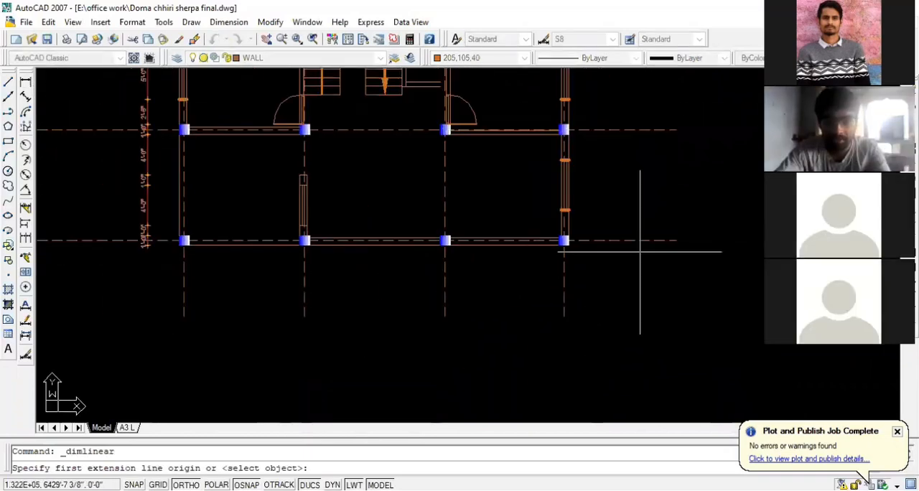
scroll(182, 246, up, 2)
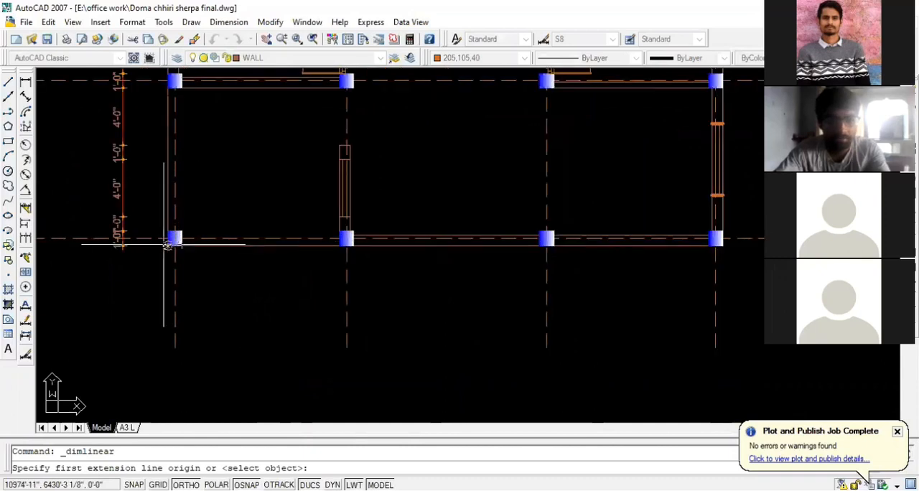
click(175, 244)
click(183, 245)
click(179, 310)
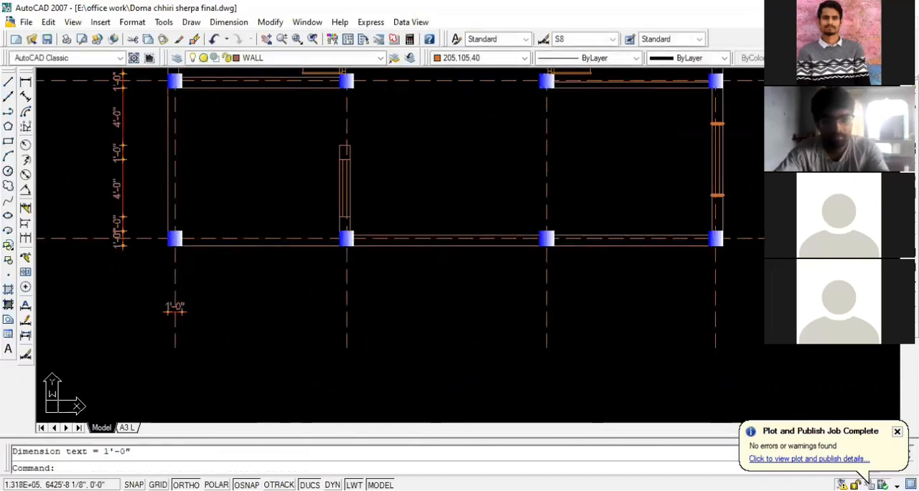
Continue the lower dimension row across both edges of the second and third bottom columns
text(dco)
key(Return)
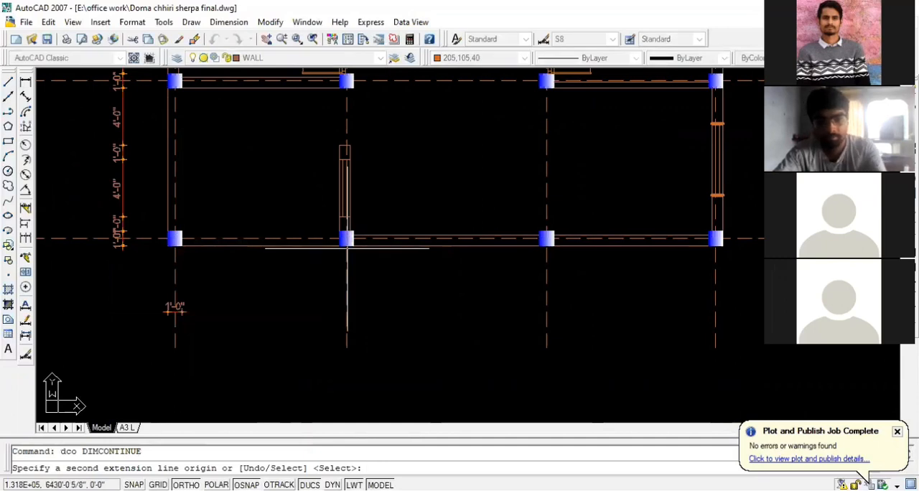
click(339, 245)
click(354, 245)
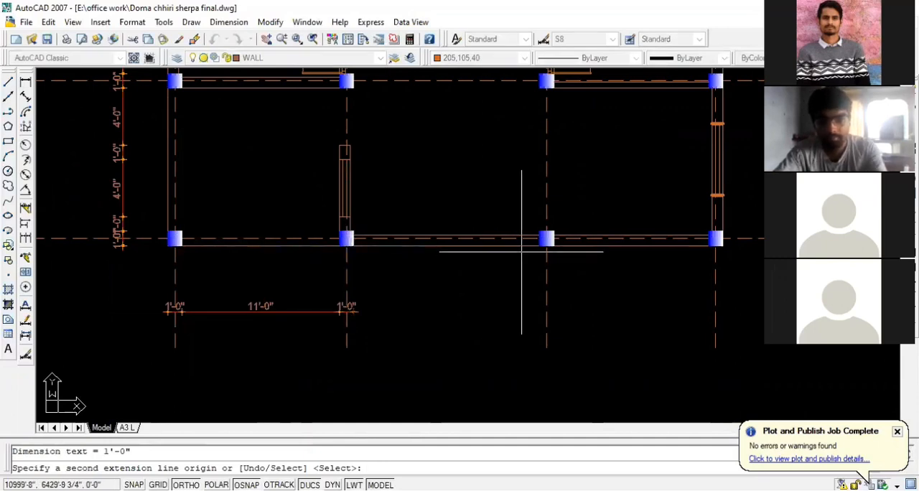
click(539, 245)
click(555, 245)
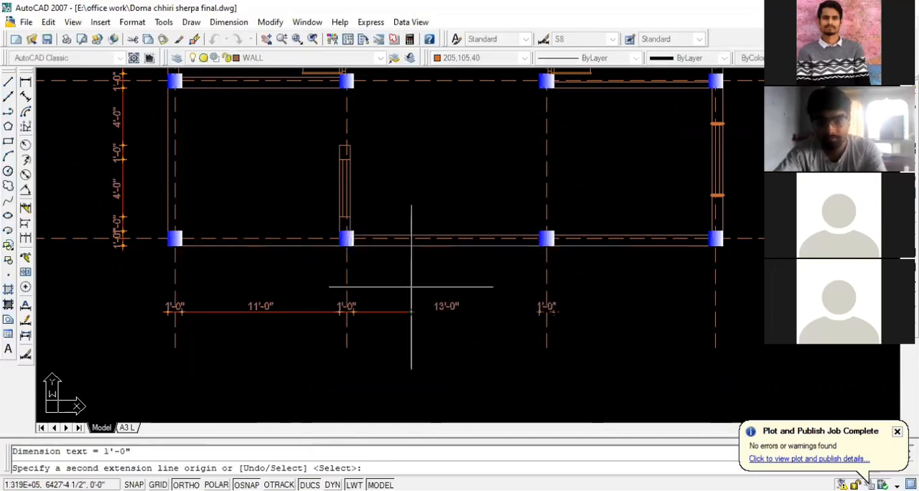
Continue the lower dimension row to both edges of the lower-right corner column and end the chain
scroll(656, 263, down, 5)
scroll(647, 251, up, 5)
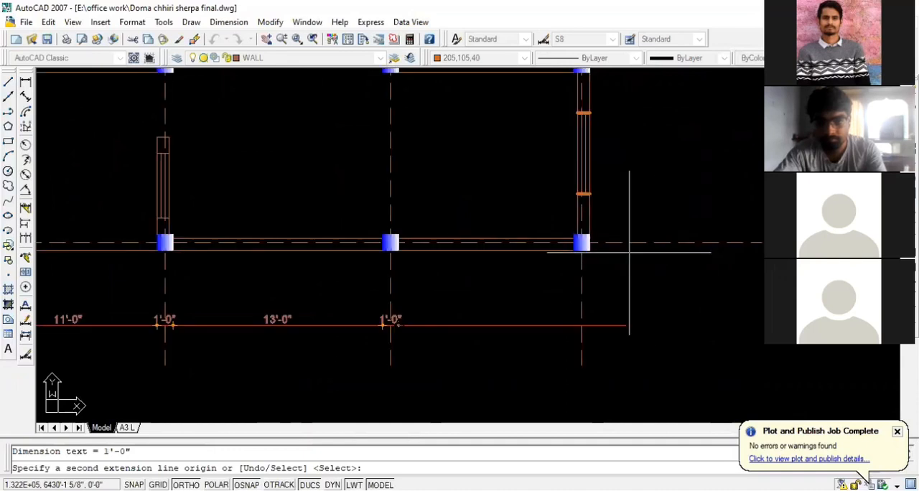
click(575, 245)
click(590, 245)
key(Escape)
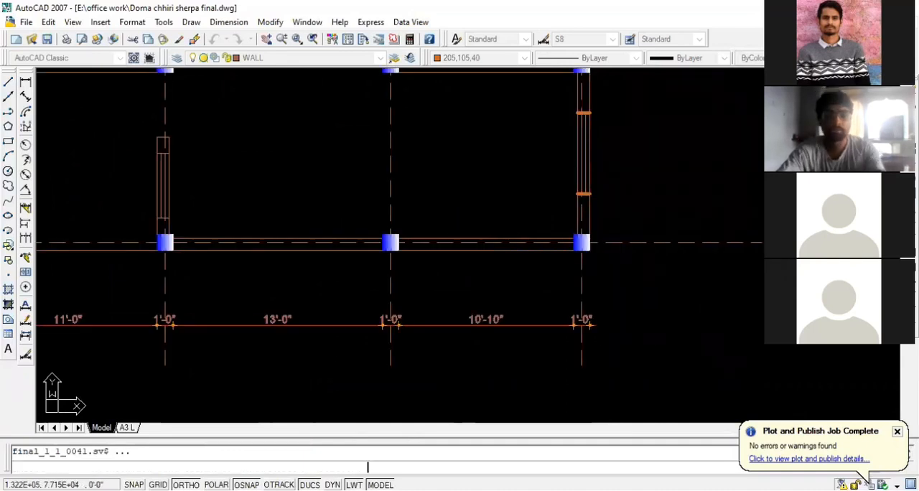
Examine the dimensioned plan and the reference floor plan's room labels, including the bedroom beside door D1
scroll(620, 273, down, 2)
scroll(485, 323, up, 2)
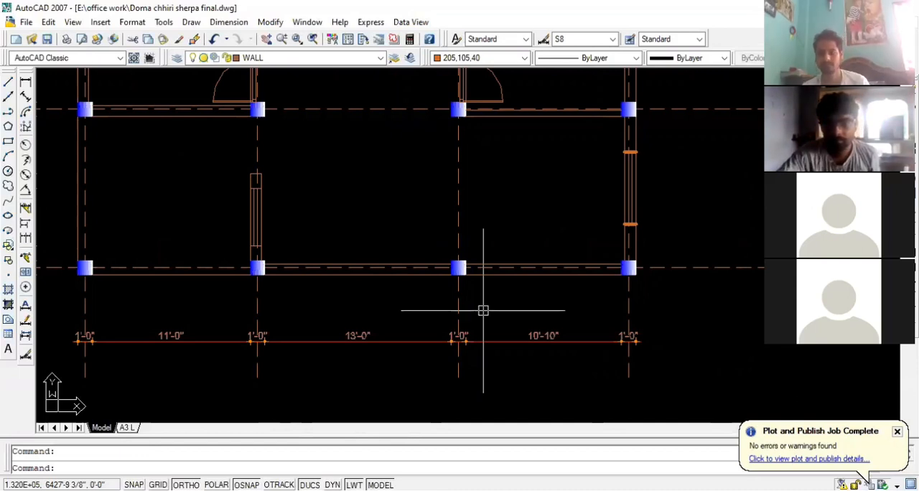
scroll(496, 312, down, 2)
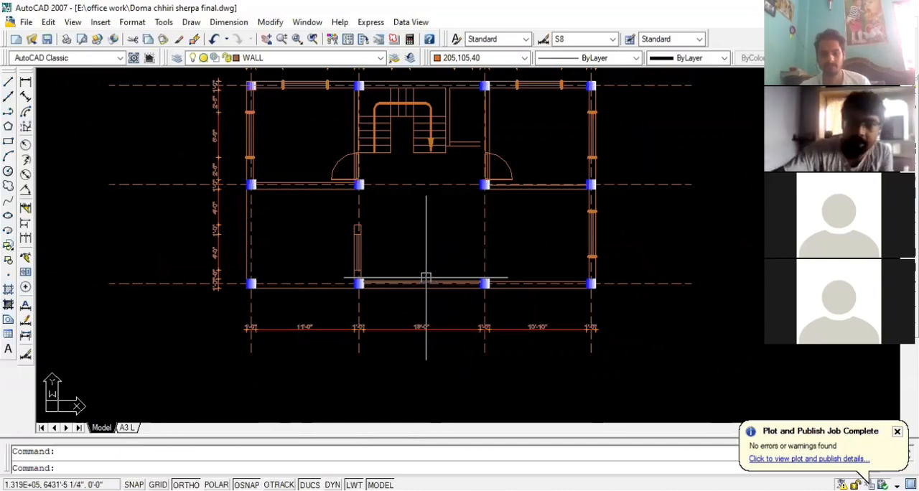
scroll(339, 135, down, 2)
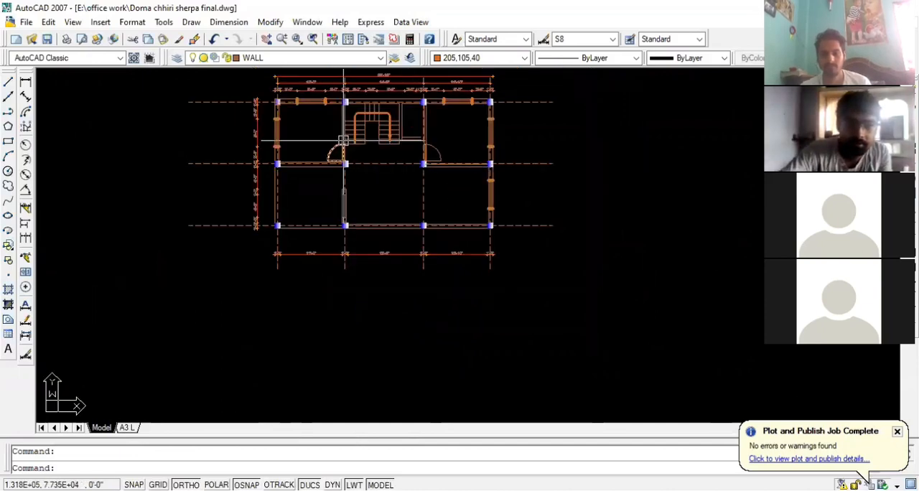
scroll(381, 178, down, 4)
scroll(94, 235, up, 5)
scroll(259, 197, up, 3)
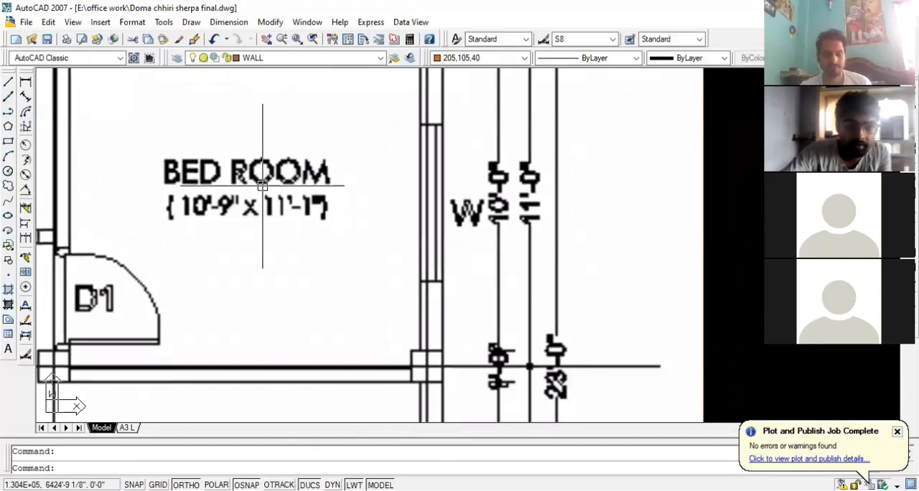
scroll(263, 186, down, 2)
scroll(263, 185, down, 1)
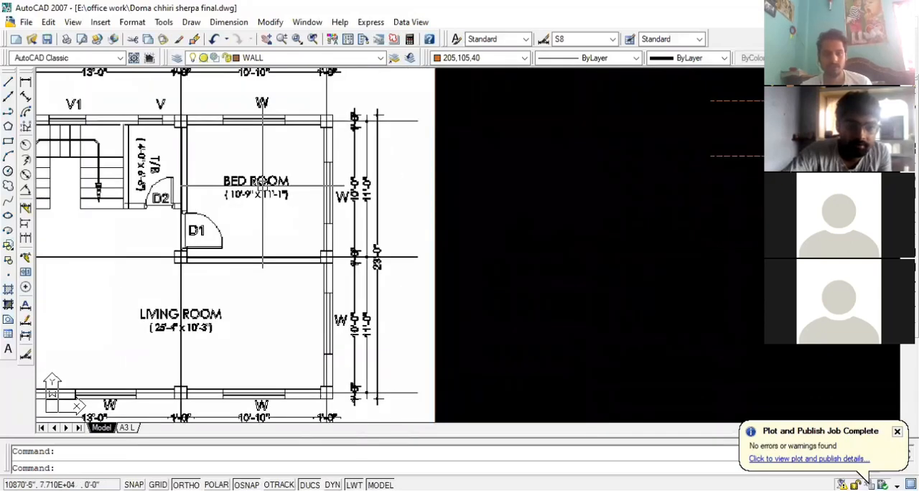
scroll(263, 185, down, 5)
scroll(447, 212, up, 8)
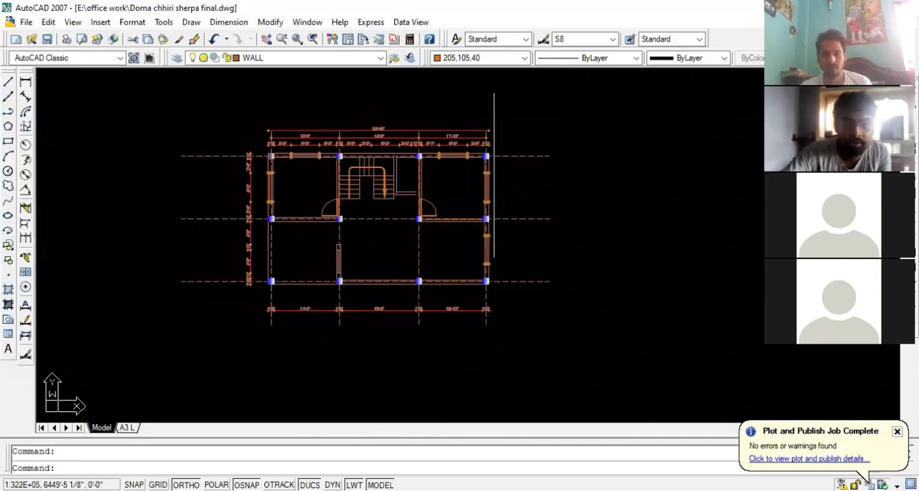
Create a multiline text box inside the upper-right room and enter the label "bed room"
text(t)
key(Return)
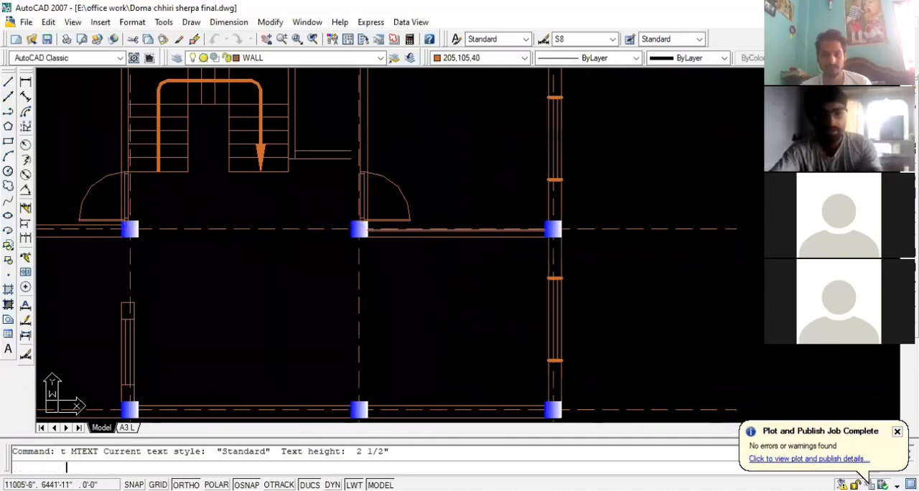
scroll(447, 167, up, 4)
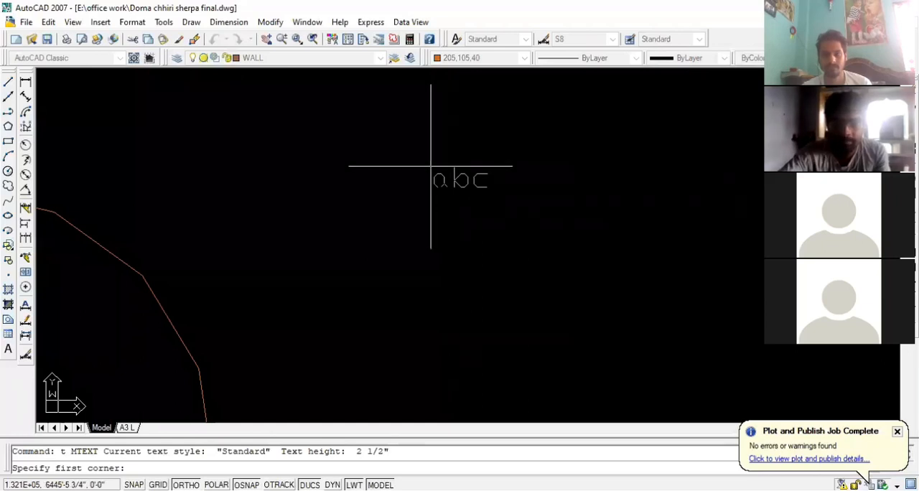
click(388, 162)
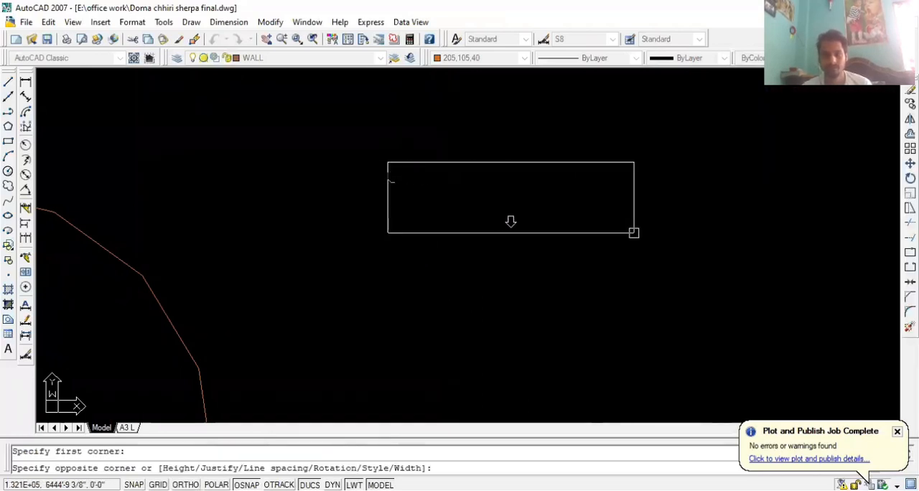
click(651, 227)
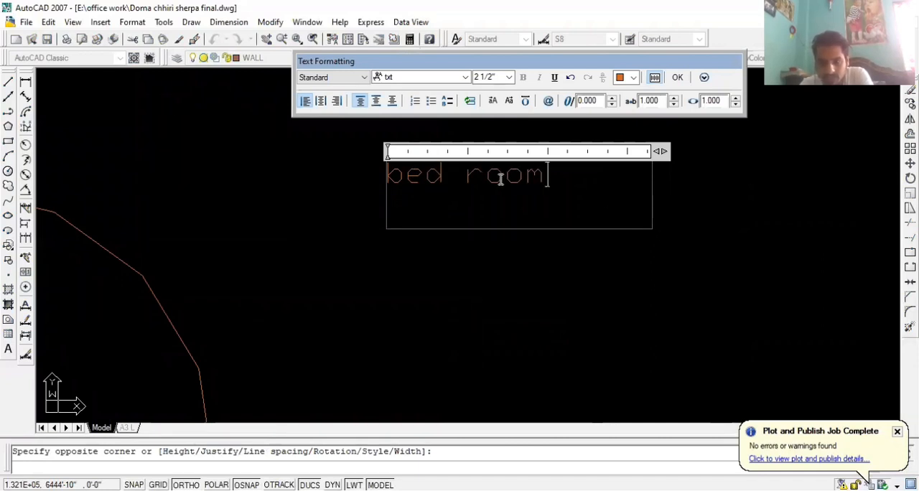
Set the room label's font to Times New Roman, retype it in capitals as "BED ROOM" and finish the text edit
drag(386, 183, 550, 179)
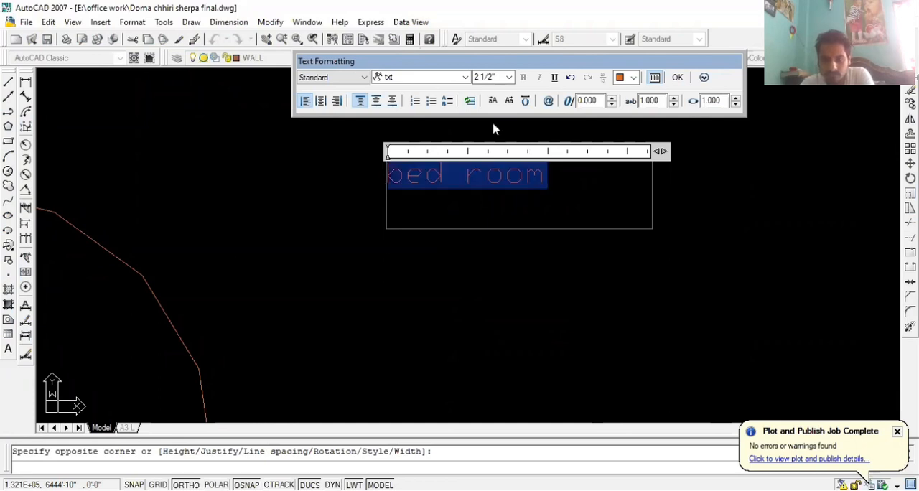
click(464, 77)
scroll(455, 113, down, 5)
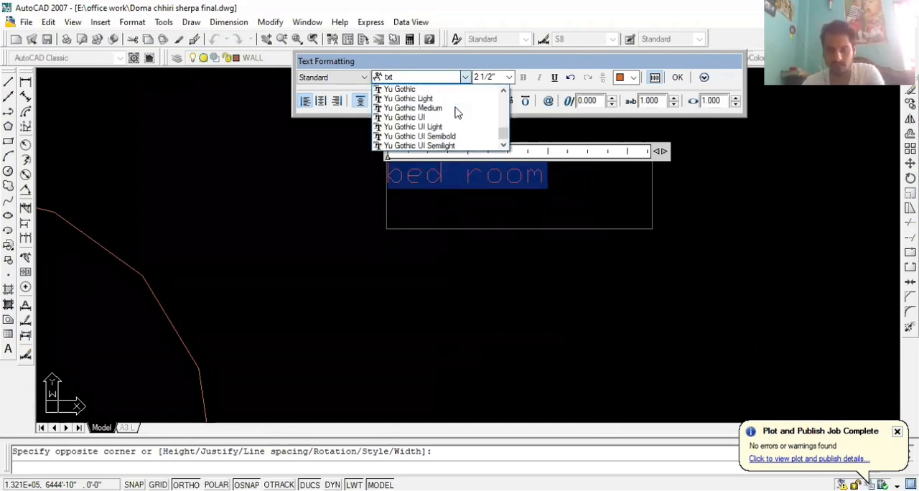
scroll(455, 113, up, 10)
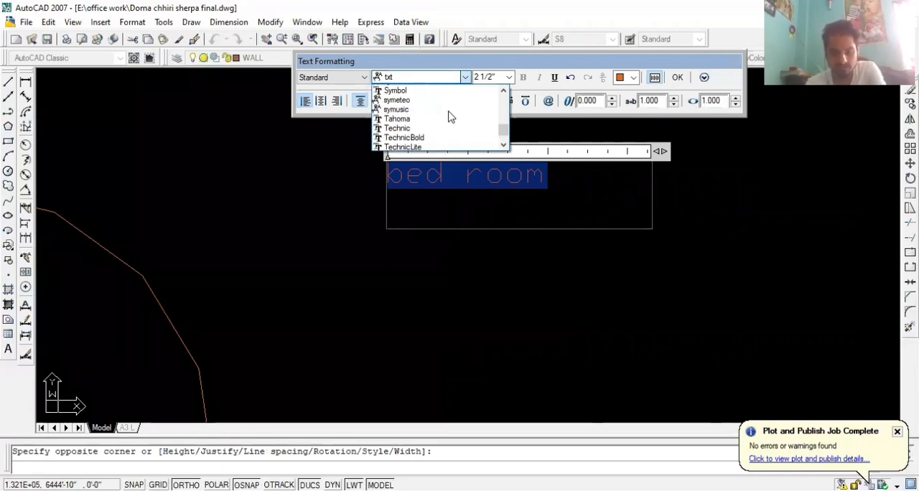
scroll(430, 123, down, 1)
scroll(431, 123, down, 1)
click(431, 119)
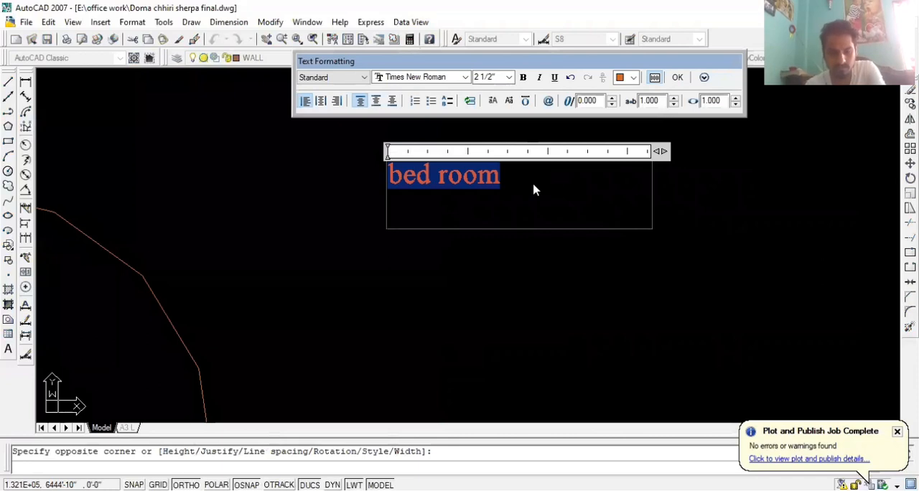
text(BED ROOM)
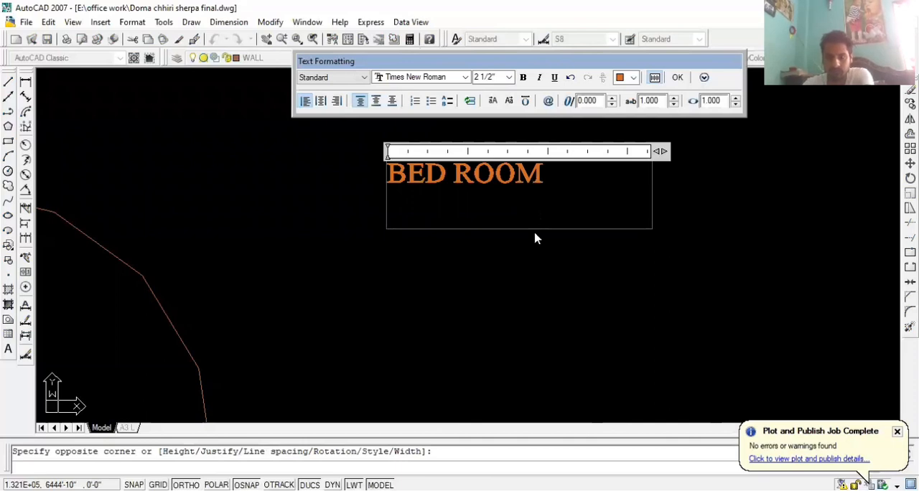
click(537, 296)
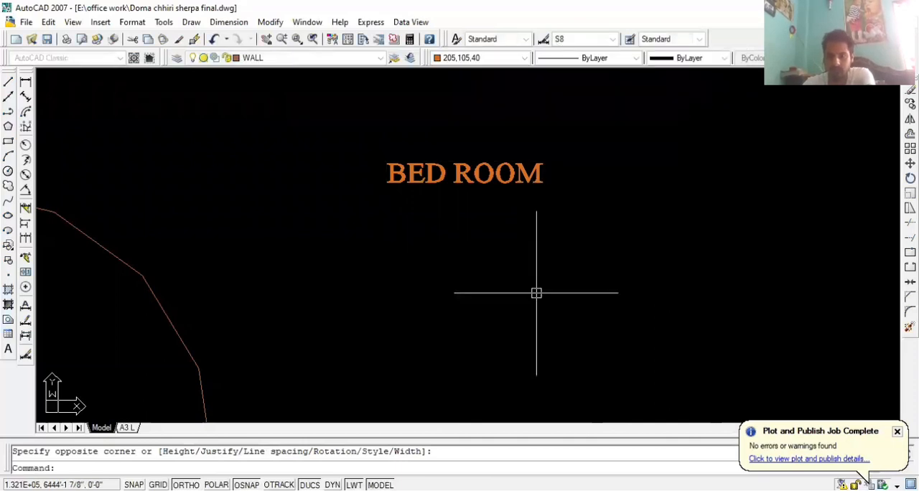
Copy the BED ROOM label about 4 1/4" straight down to form a second line of text
click(476, 174)
text(C)
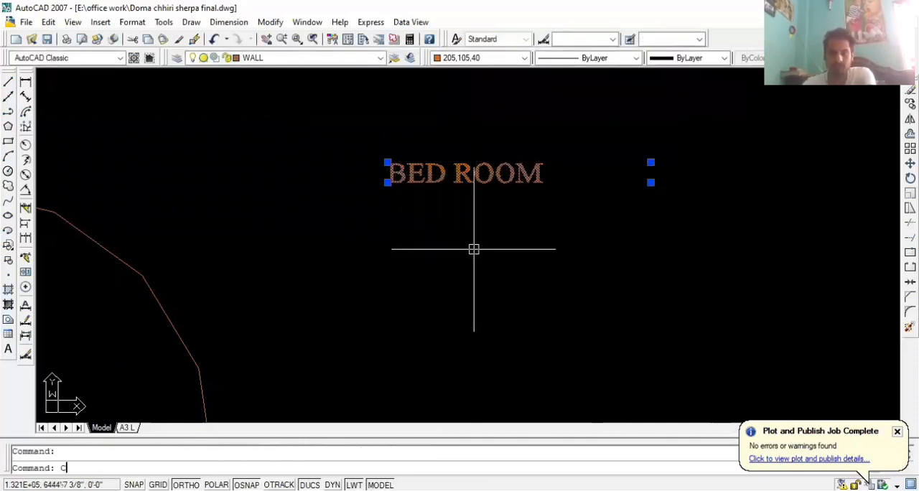
text(O)
key(Return)
click(464, 174)
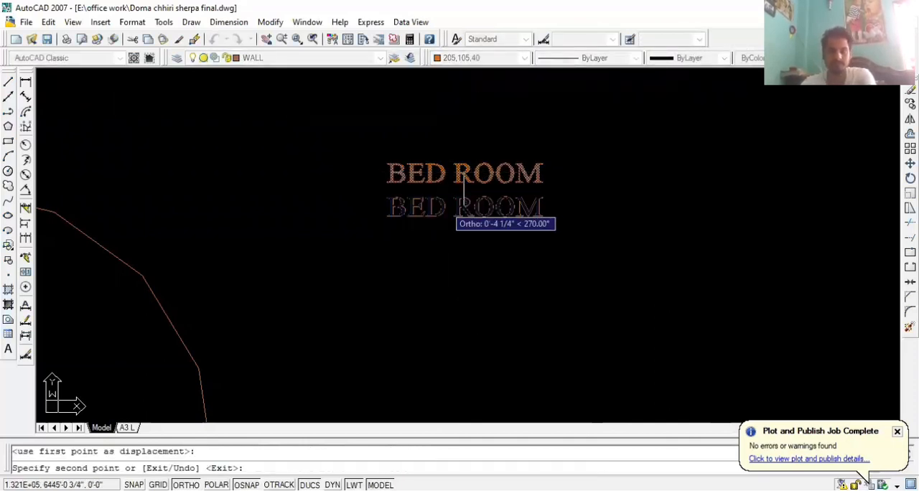
click(464, 208)
key(Escape)
click(441, 206)
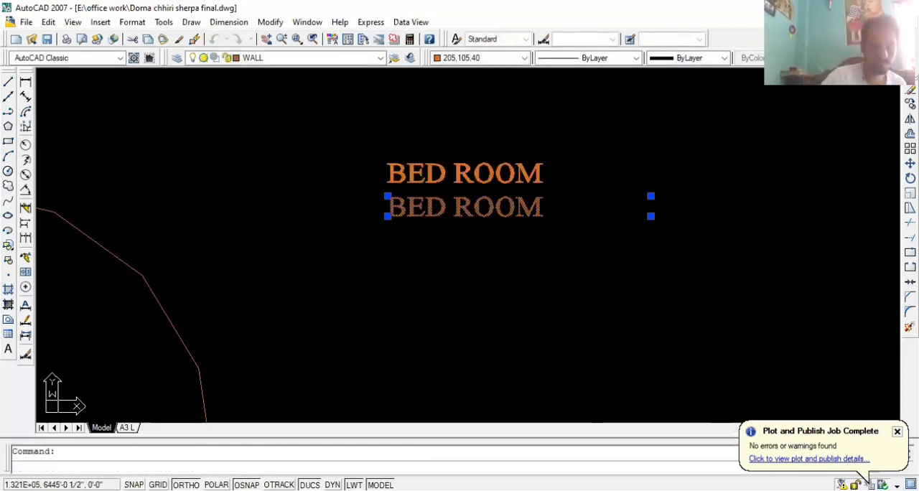
click(469, 241)
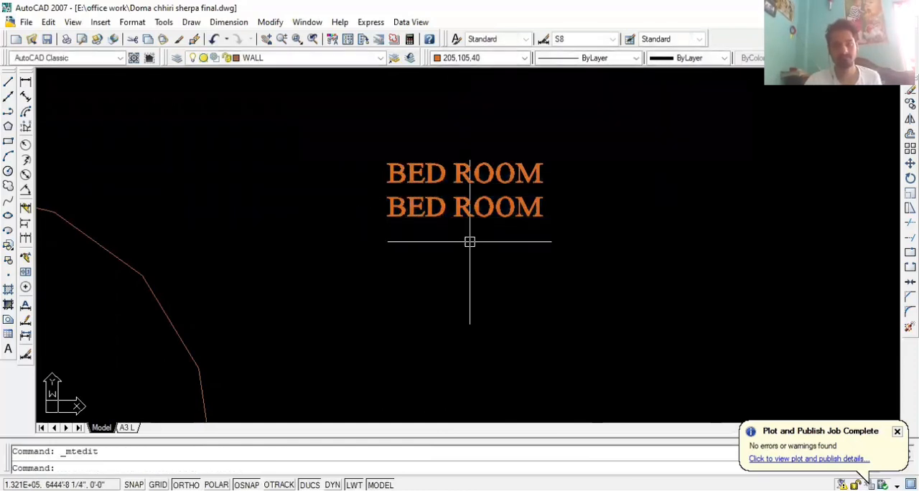
scroll(470, 241, down, 3)
scroll(437, 230, up, 2)
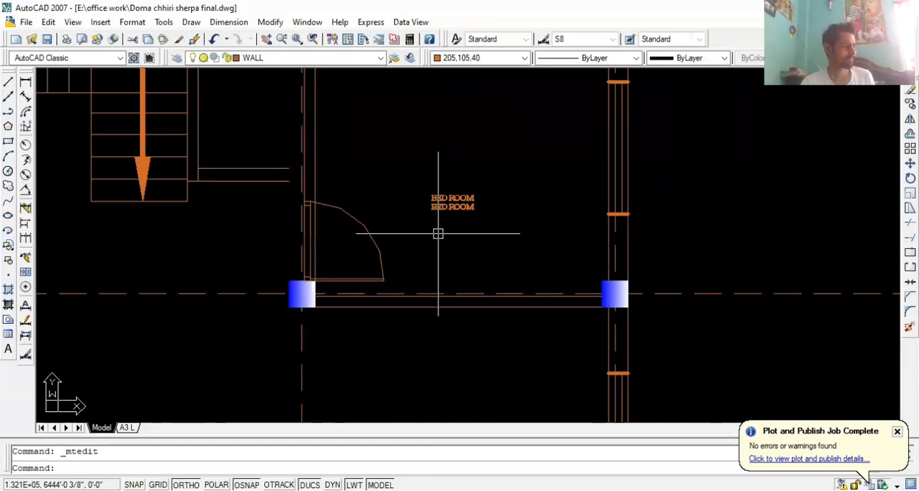
scroll(470, 241, up, 2)
click(501, 229)
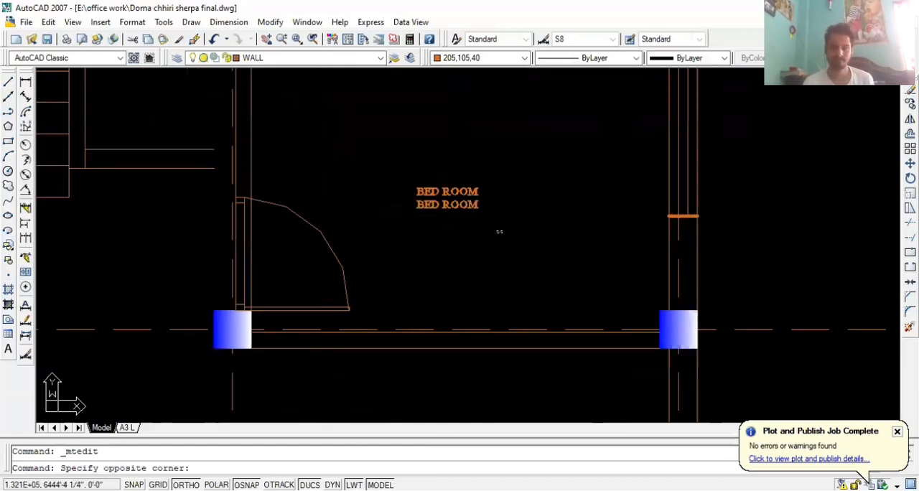
scroll(505, 242, down, 2)
scroll(509, 251, down, 2)
key(Escape)
Move both BED ROOM labels straight up towards the middle of the upper-right room
click(510, 250)
click(467, 193)
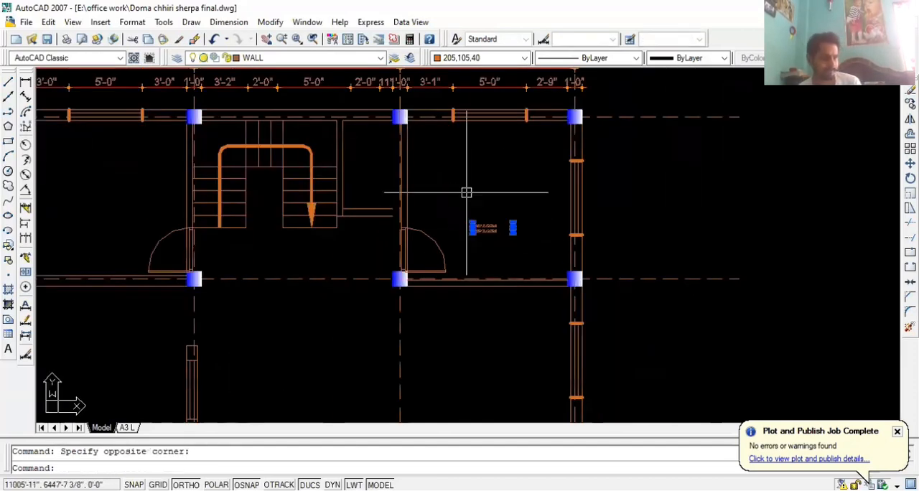
text(m)
key(Return)
click(513, 227)
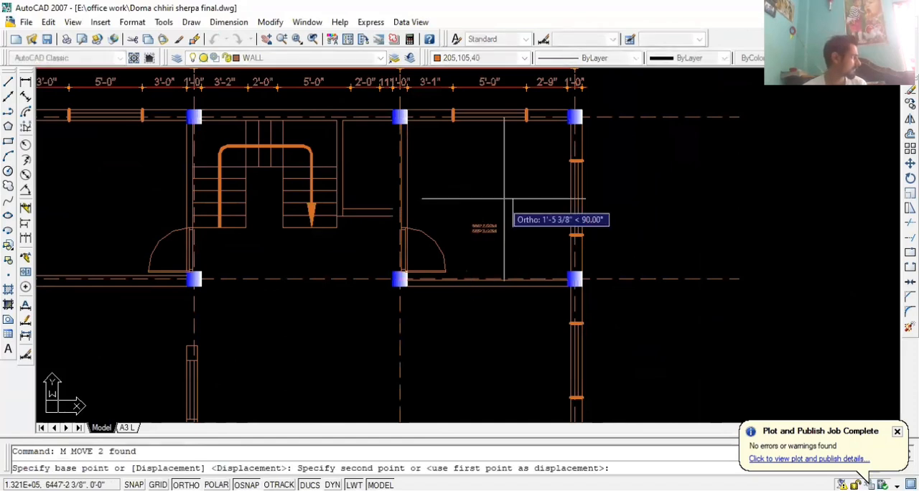
click(509, 196)
Scale both BED ROOM labels by a factor of 2 from the lower label's lower-left corner
click(506, 223)
click(462, 173)
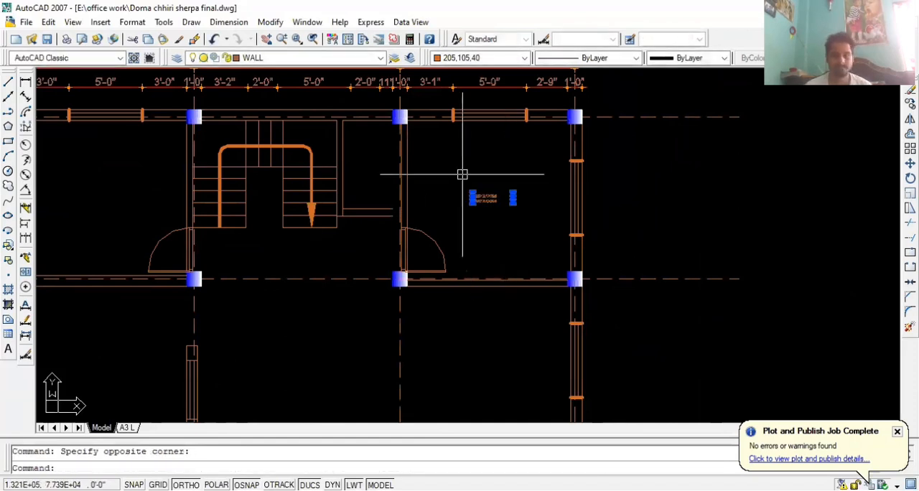
text(sc)
key(Return)
click(474, 200)
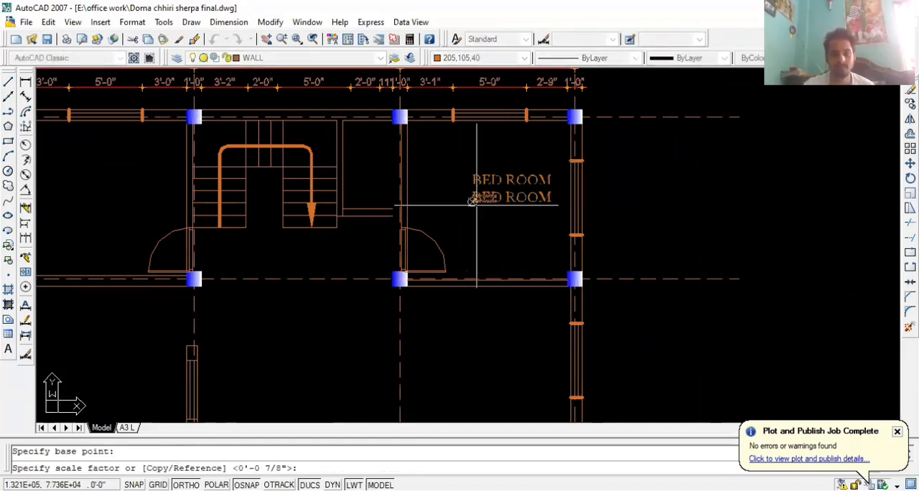
text(2)
key(Return)
scroll(503, 201, up, 2)
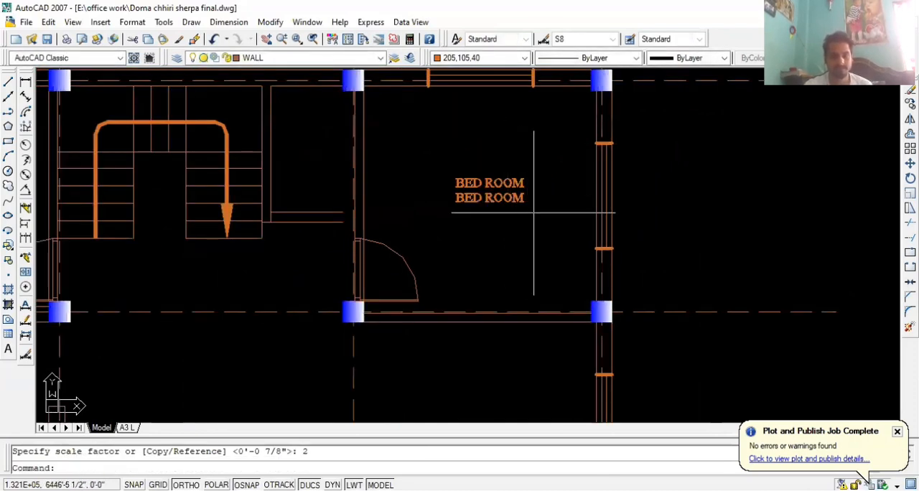
click(533, 213)
click(456, 158)
text(sc)
key(Return)
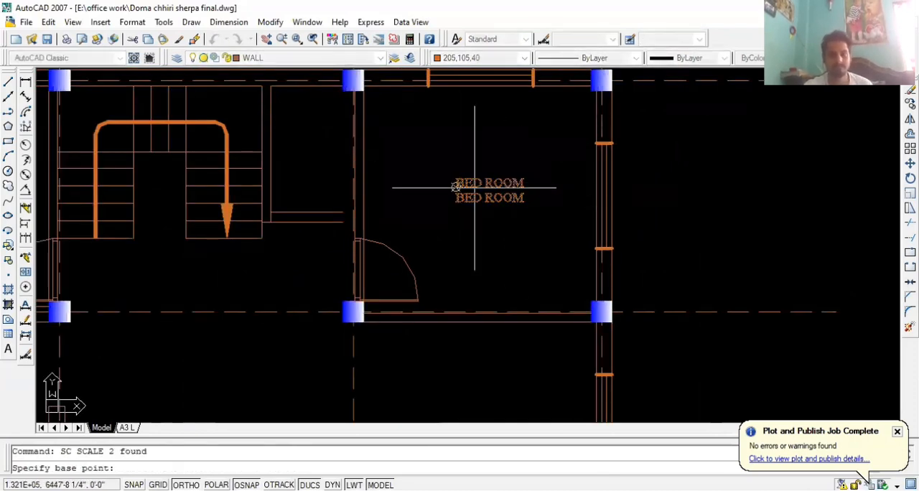
click(455, 187)
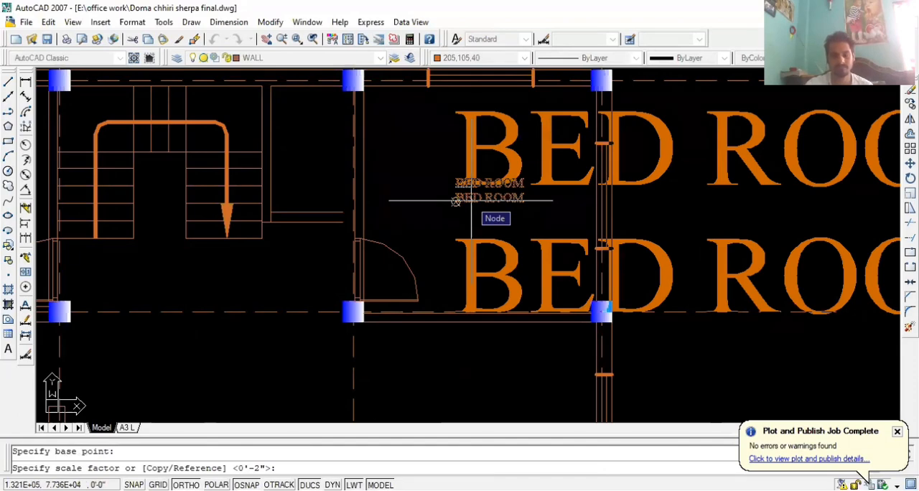
key(Escape)
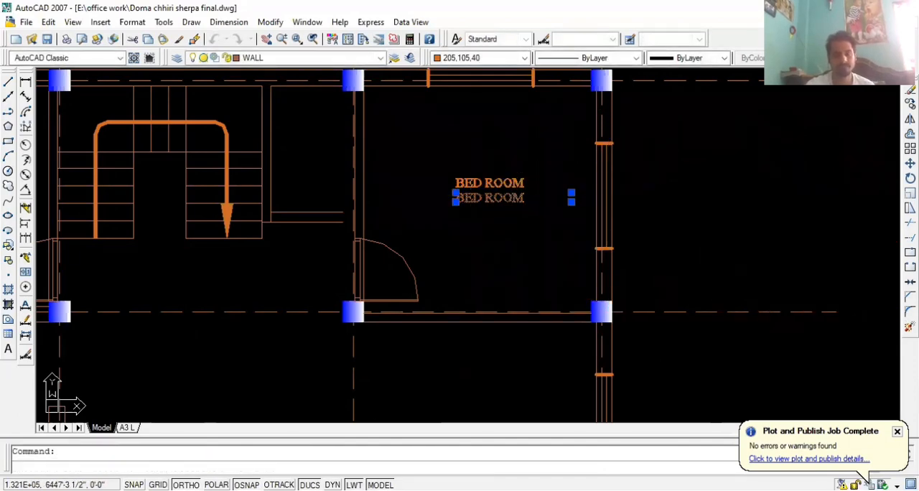
double_click(490, 198)
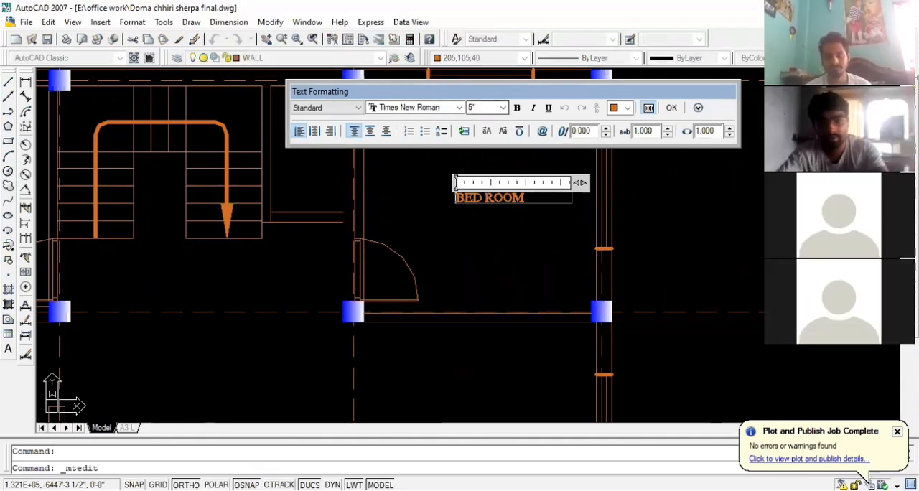
click(516, 218)
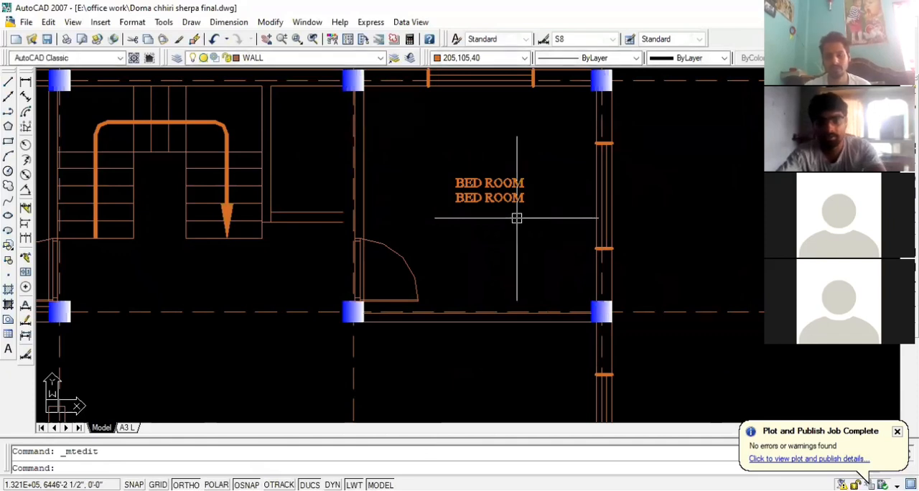
Enlarge both BED ROOM labels by eye from the lower label's lower-left corner, with object snap and ortho turned off
click(538, 217)
click(446, 154)
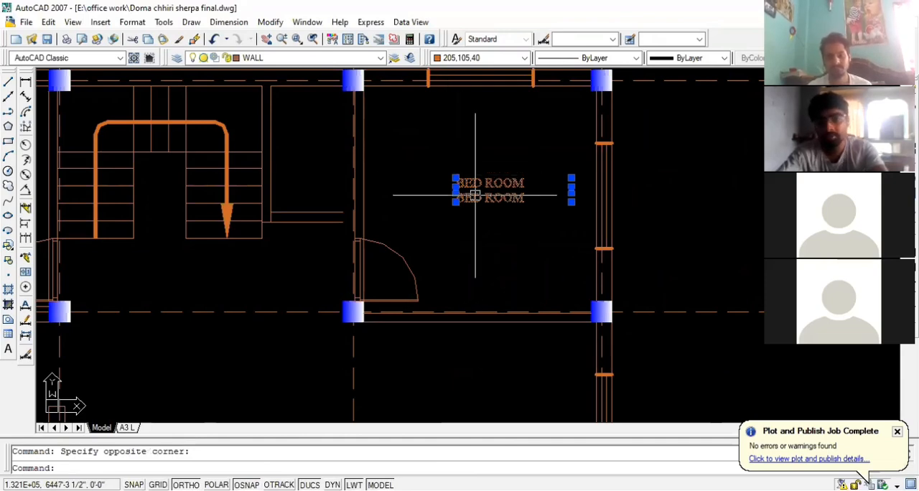
scroll(475, 196, up, 2)
key(Return)
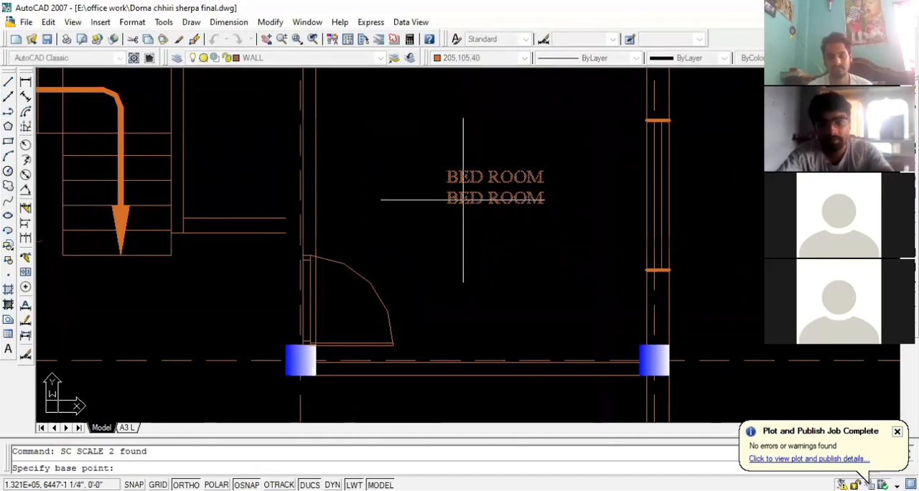
click(447, 206)
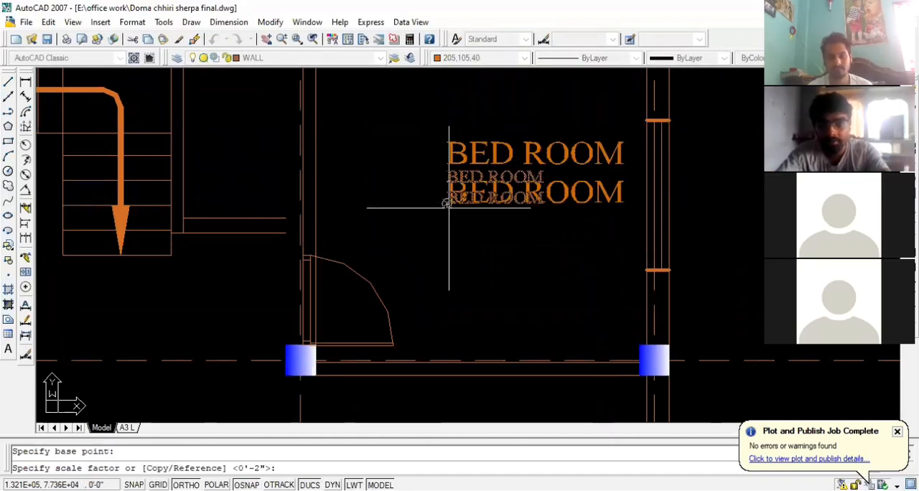
click(446, 205)
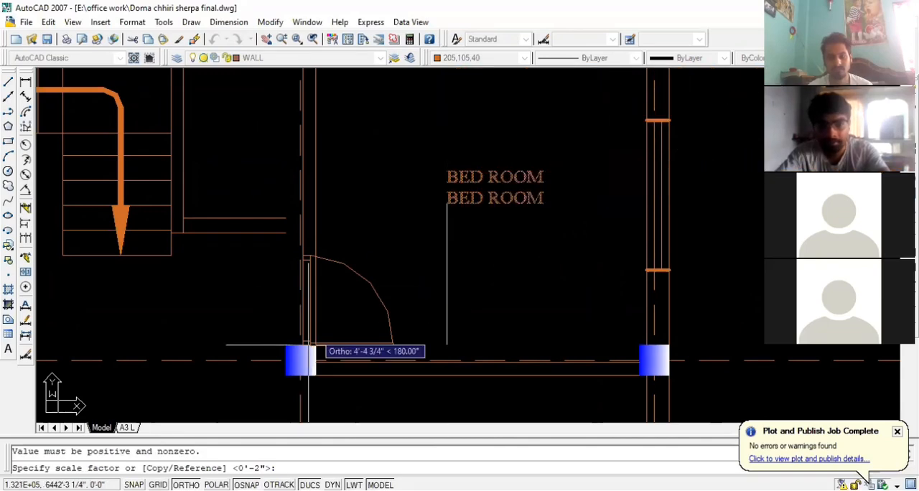
key(F3)
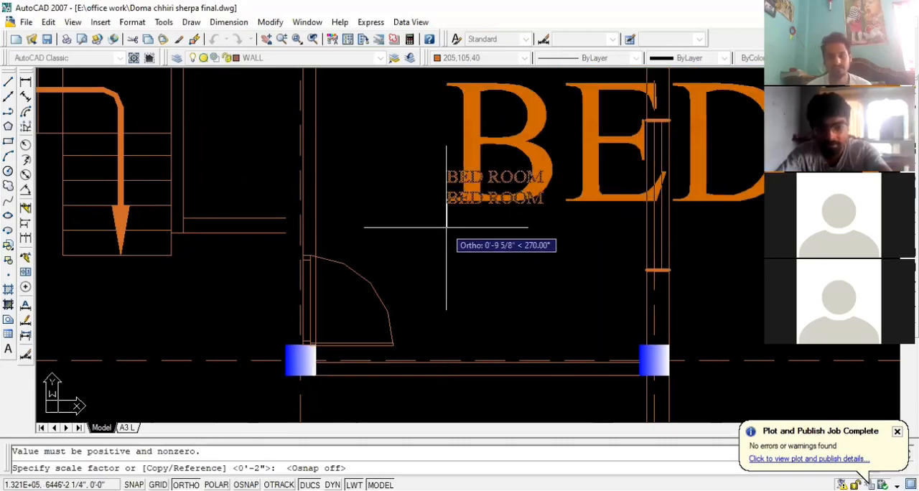
key(F8)
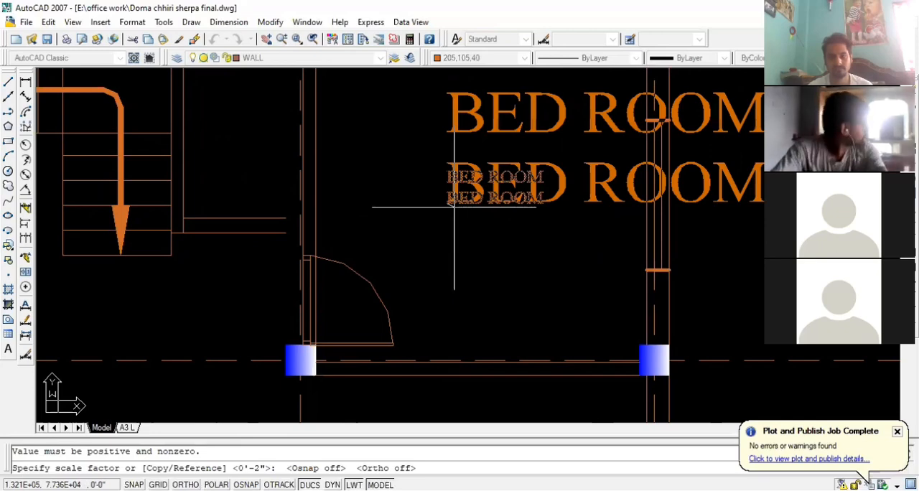
click(450, 205)
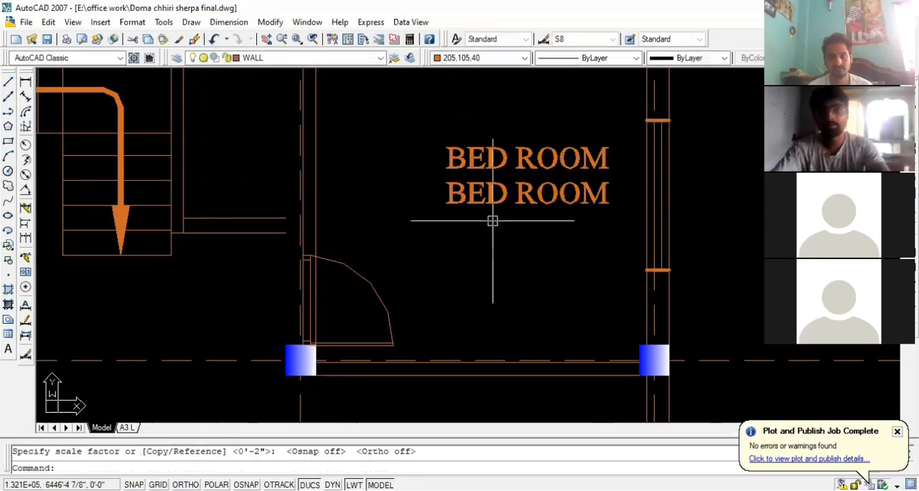
Move both BED ROOM labels slightly left so they sit centrally in the upper-right room
scroll(553, 233, down, 2)
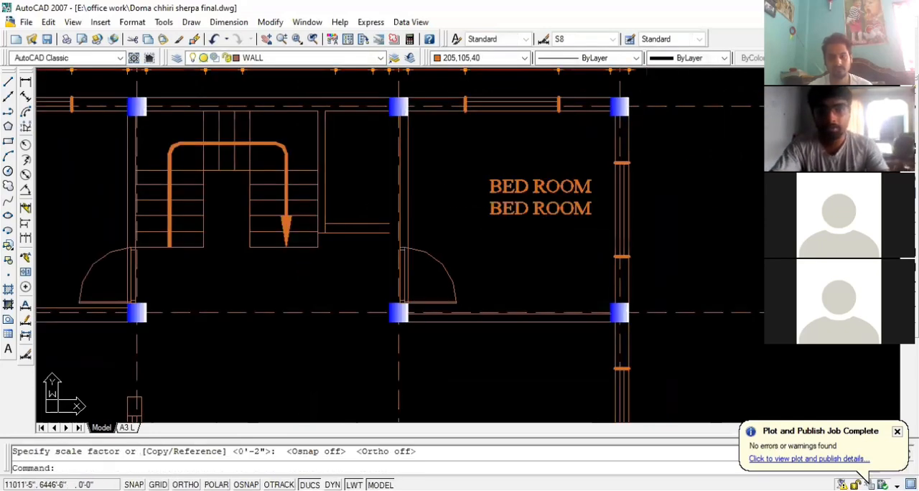
click(529, 179)
click(529, 179)
text(m)
key(Return)
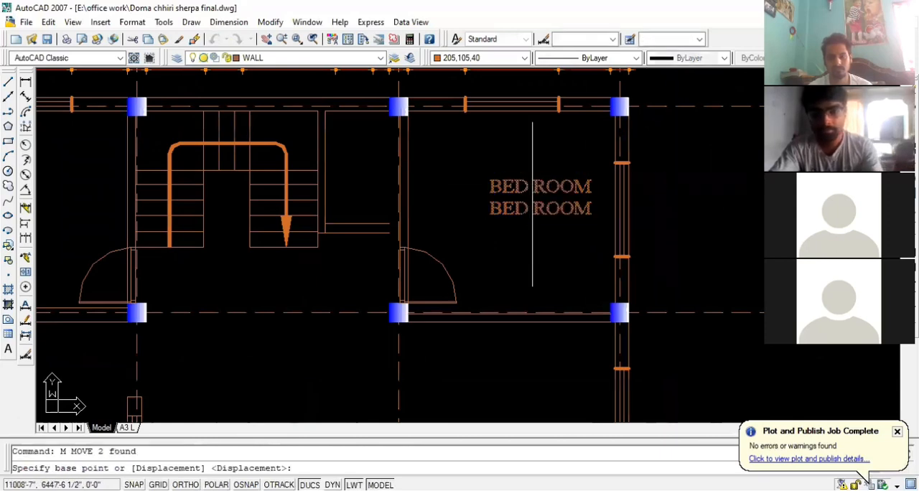
click(537, 252)
click(513, 250)
key(Escape)
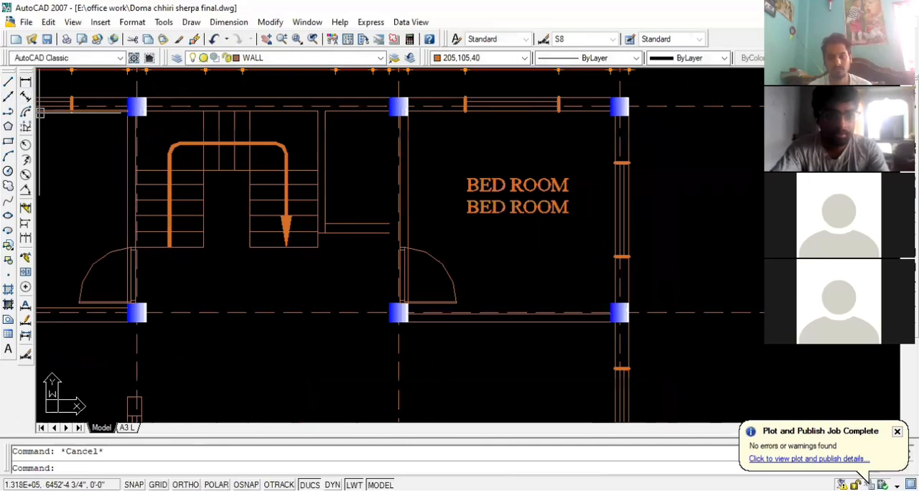
Dimension the upper-right bedroom's interior depth vertically between its wall faces, with object snap and ortho turned on
click(25, 81)
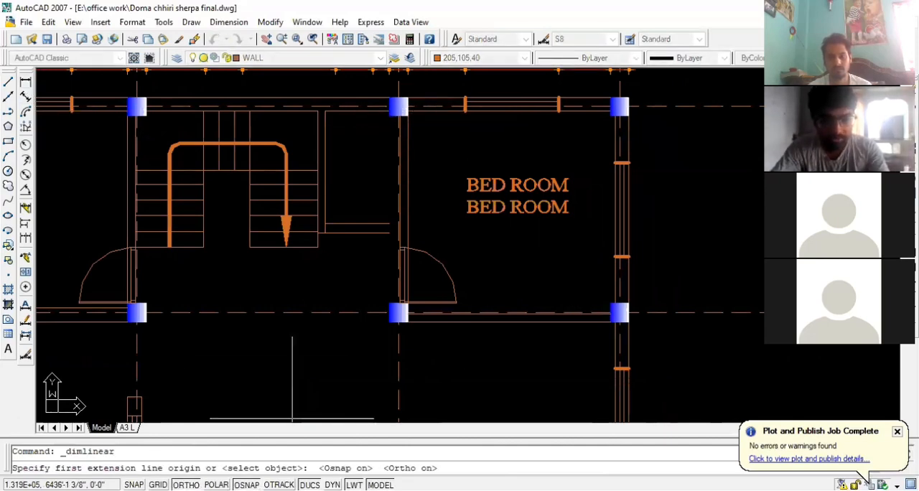
click(446, 112)
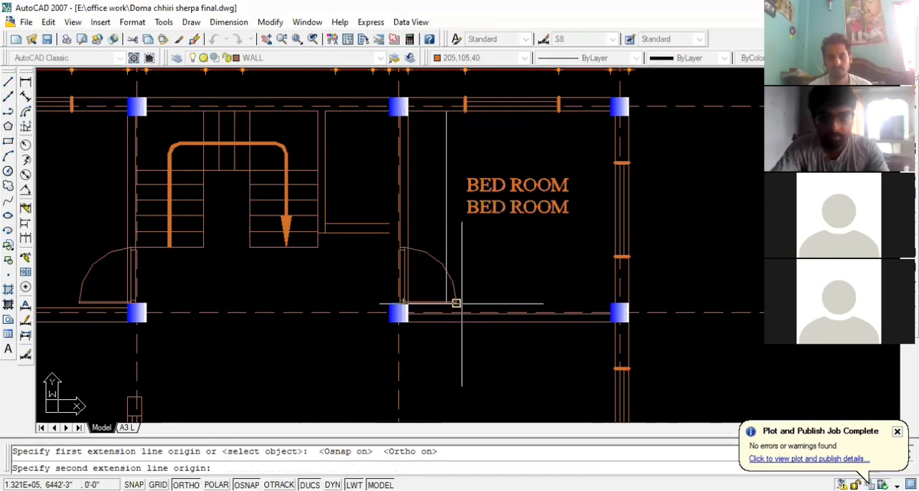
scroll(457, 303, up, 3)
click(449, 298)
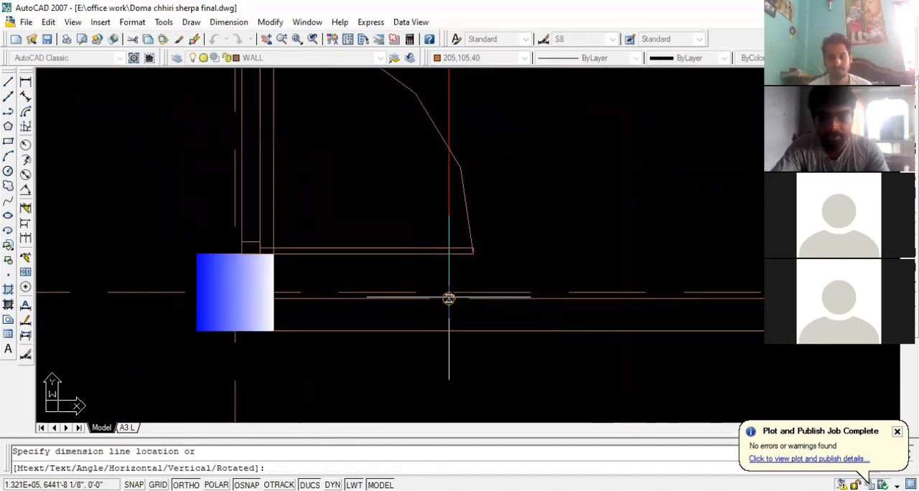
scroll(449, 298, down, 3)
scroll(448, 297, down, 8)
scroll(443, 238, up, 9)
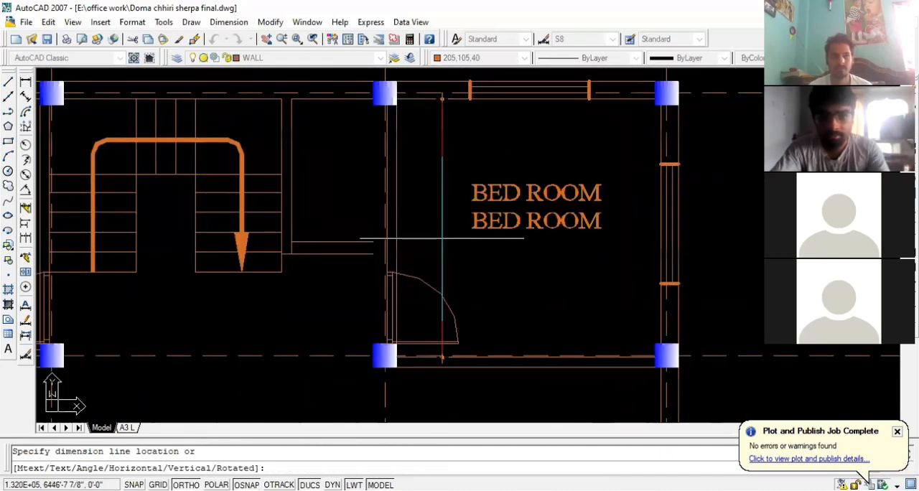
click(442, 239)
Dimension the upper-right bedroom's interior width horizontally between its wall faces, placing the dimension line above the labels
key(Return)
click(372, 171)
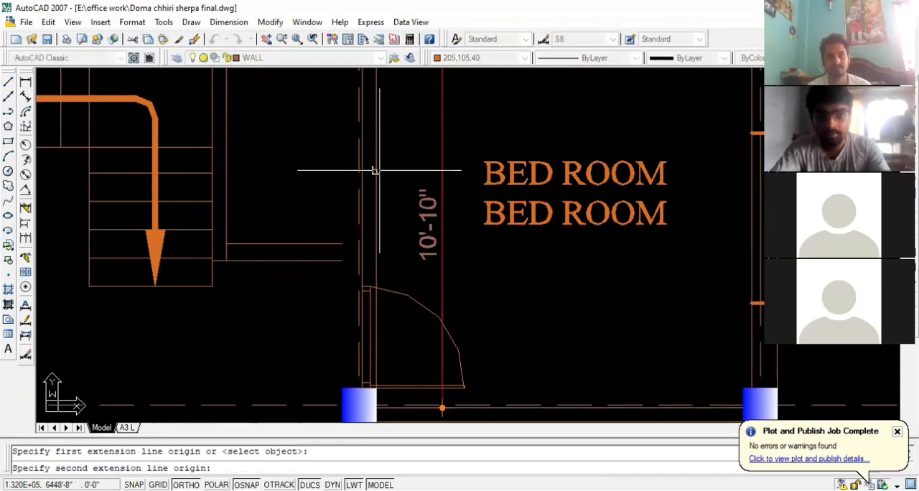
scroll(372, 171, down, 2)
click(611, 159)
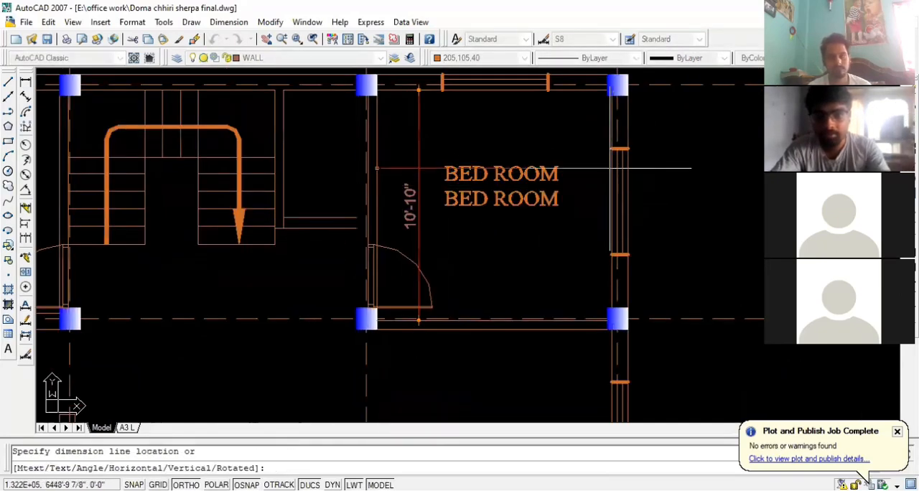
click(601, 132)
scroll(601, 132, down, 2)
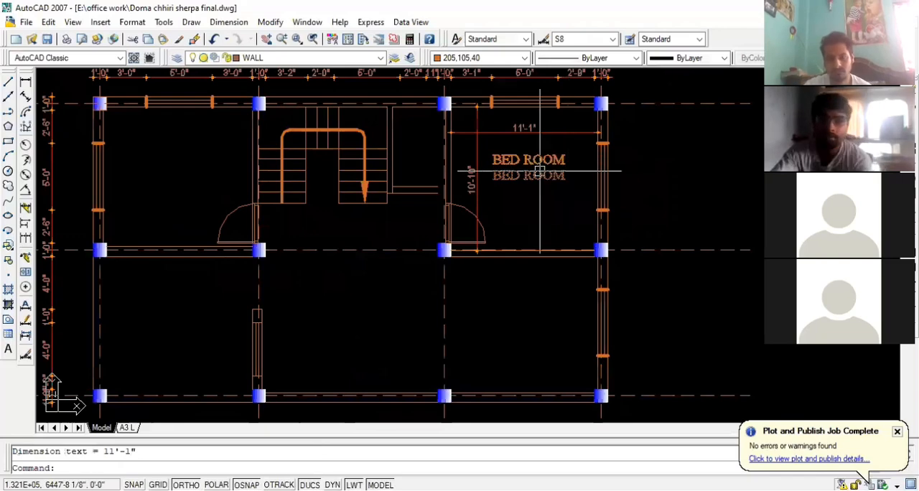
Replace the text of the lower BED ROOM label with the room size 11'-1" X 10'-10"
scroll(529, 185, up, 2)
scroll(529, 185, down, 1)
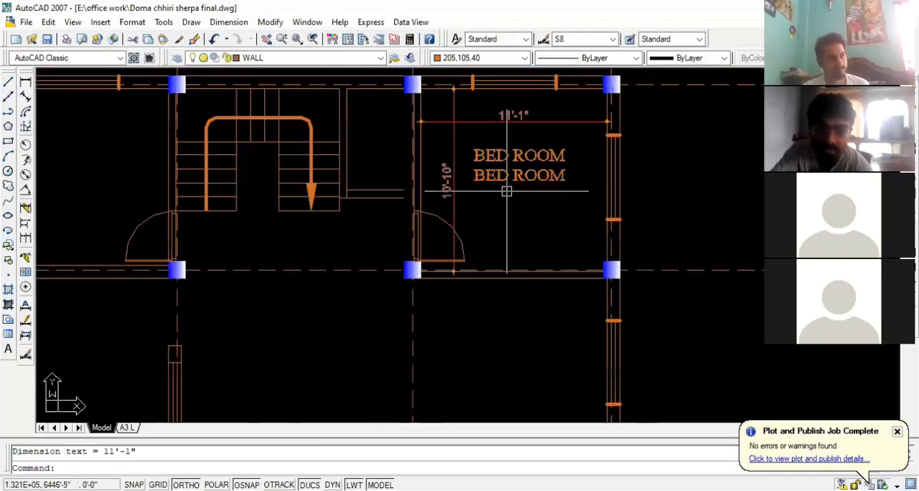
scroll(523, 112, up, 2)
scroll(523, 112, up, 2)
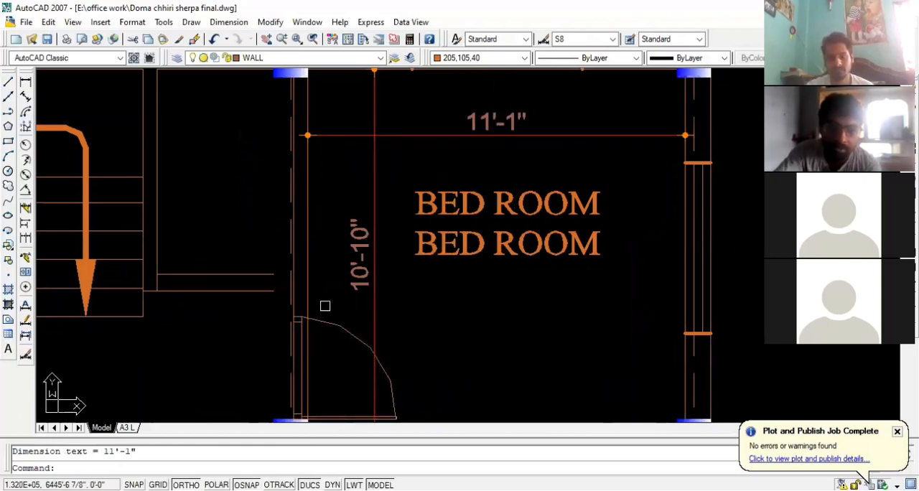
click(535, 252)
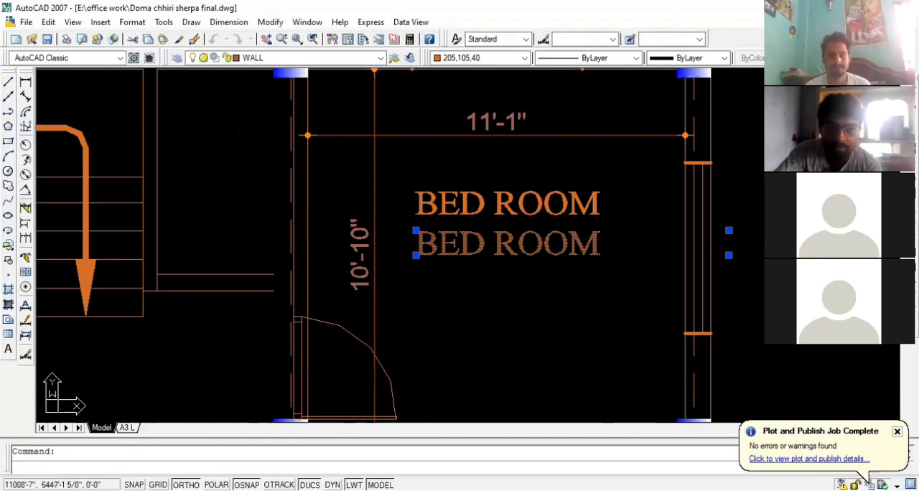
double_click(421, 231)
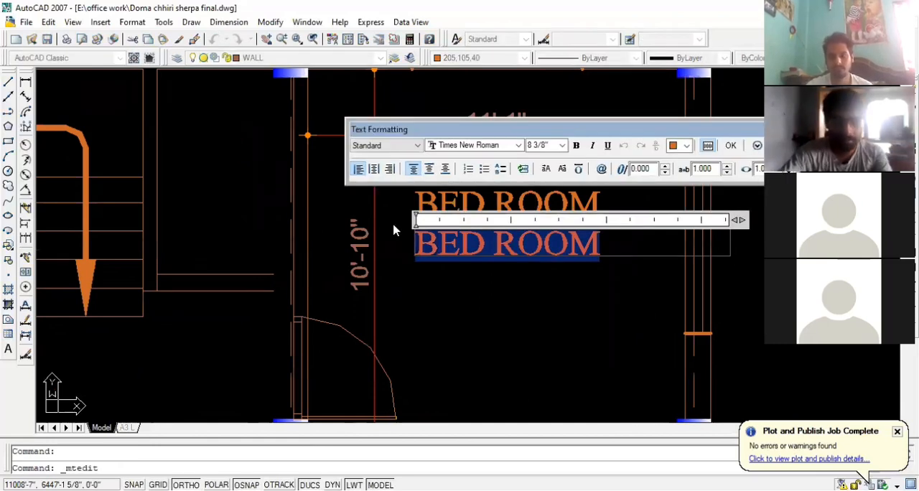
text(11)
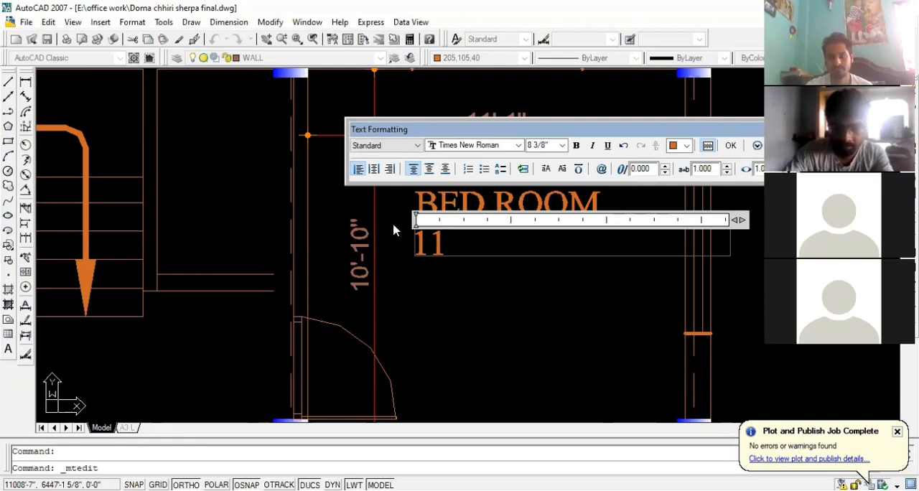
text('1")
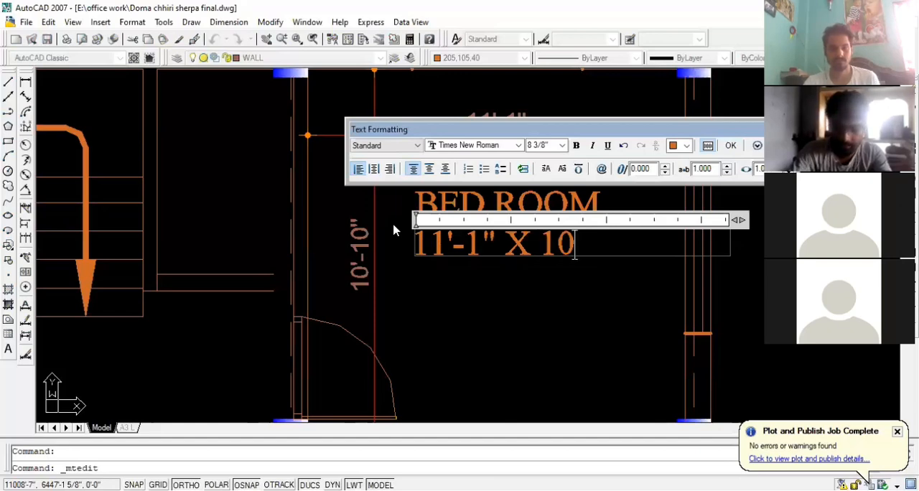
text('-)
text(10)
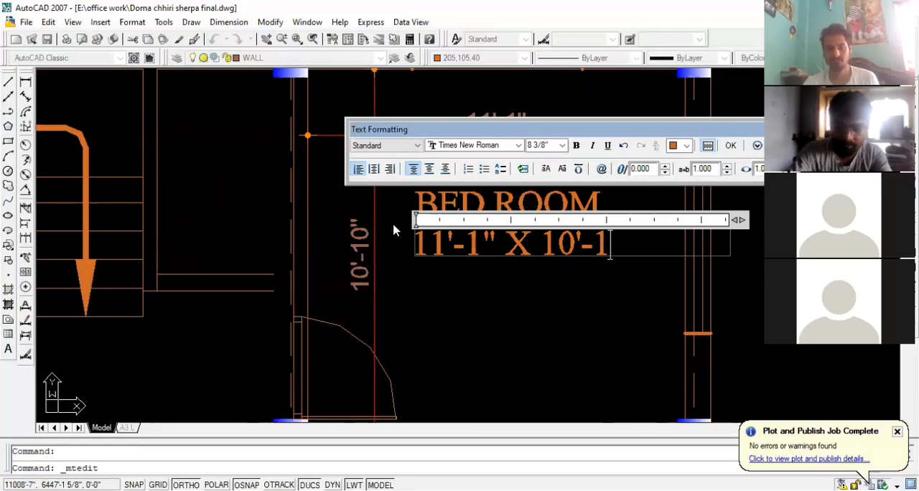
text(")
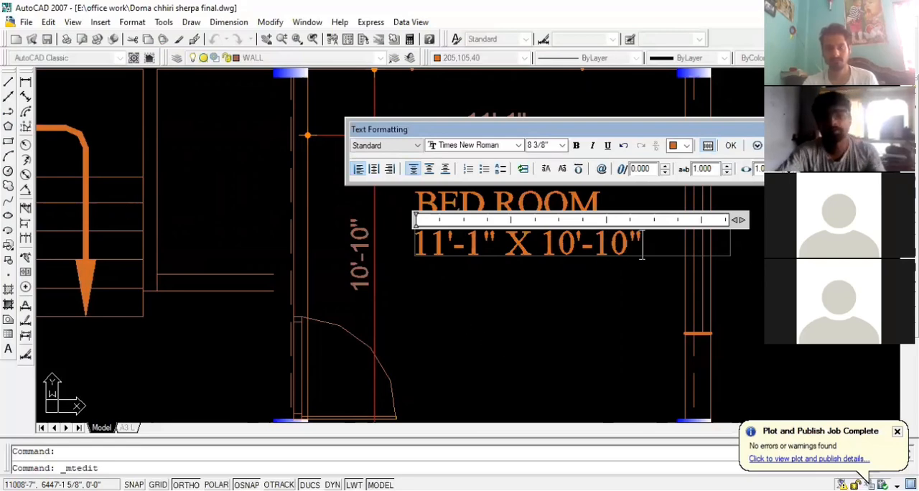
click(463, 320)
Move the 11'-1" X 10'-10" size text slightly left so it is centred under the BED ROOM label
click(482, 244)
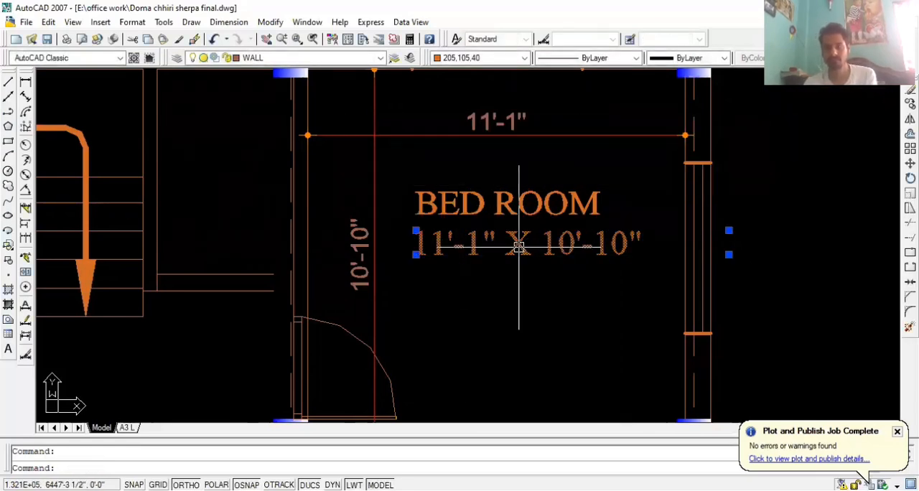
text(M)
key(Return)
click(537, 311)
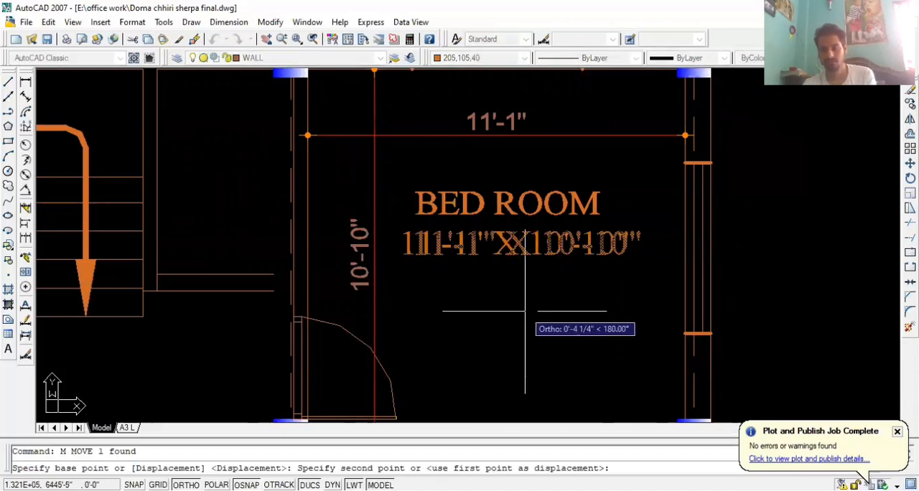
click(525, 311)
Delete the horizontal and vertical interior dimensions in the upper-right bedroom
scroll(553, 277, down, 2)
click(460, 204)
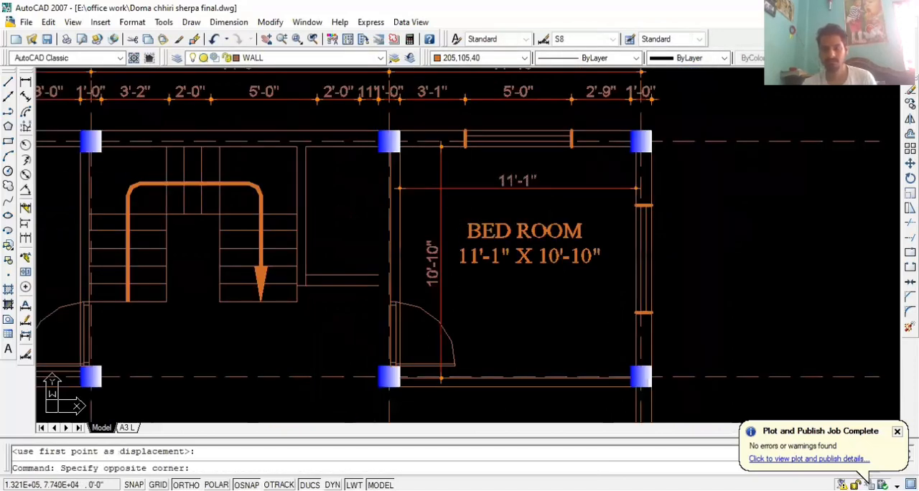
click(426, 175)
key(Delete)
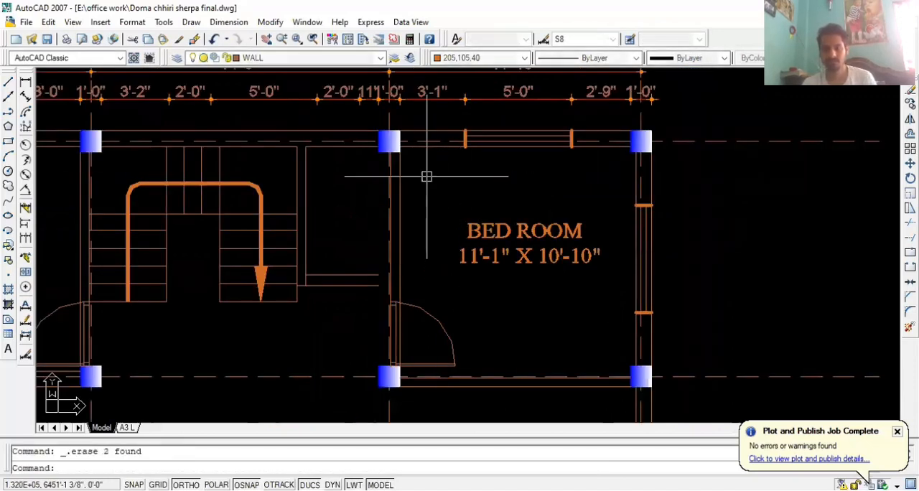
Copy the BED ROOM label and its size text into the large lower middle area, with ortho turned off
click(577, 290)
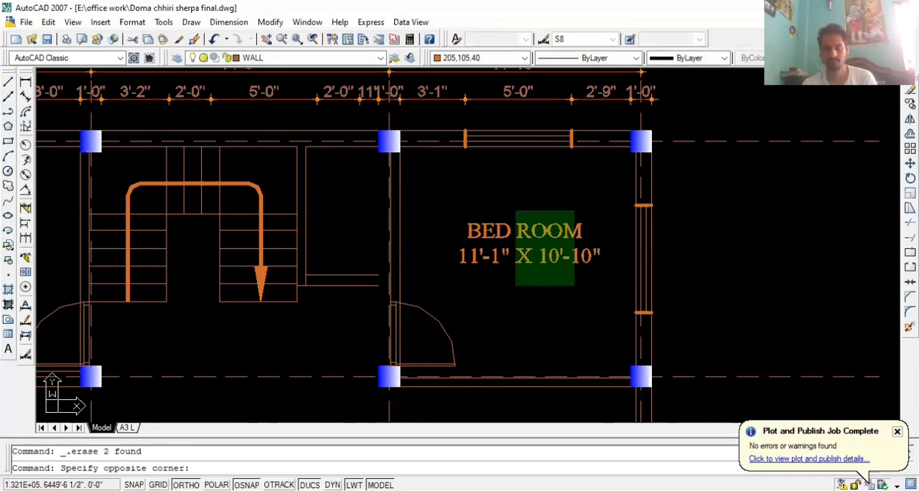
click(514, 212)
text(CO)
key(Return)
click(514, 212)
scroll(467, 222, down, 3)
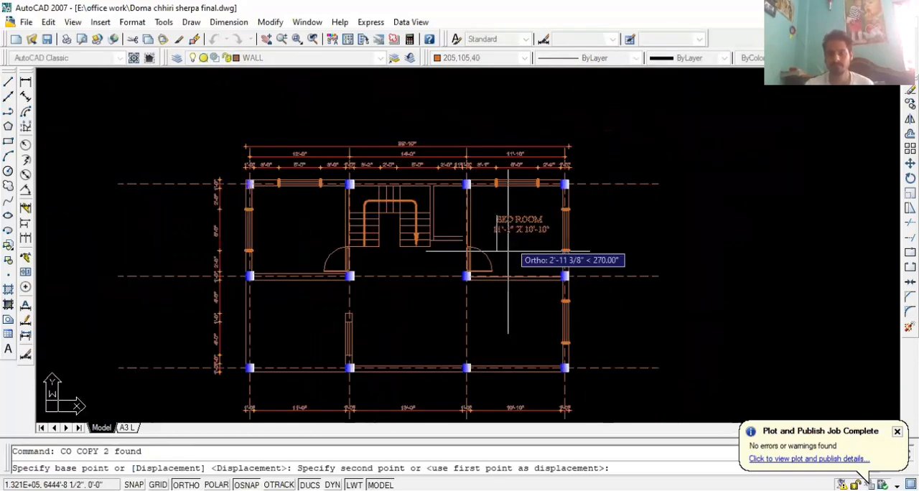
key(F8)
scroll(434, 314, up, 2)
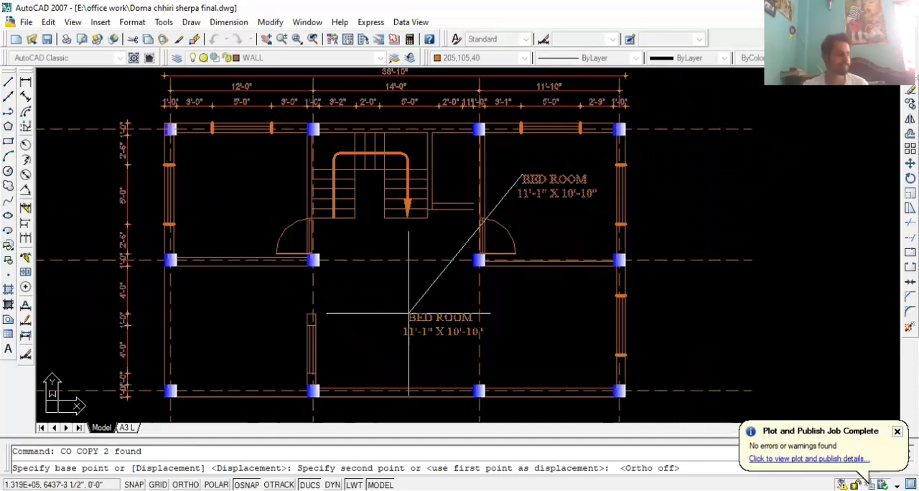
click(402, 316)
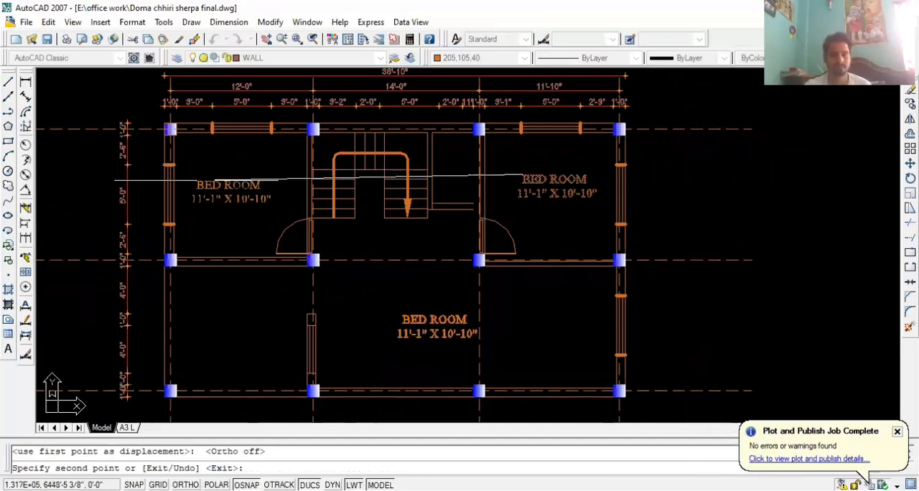
Place another copy of the BED ROOM label and size text in the upper-left room, and end the copying
click(197, 182)
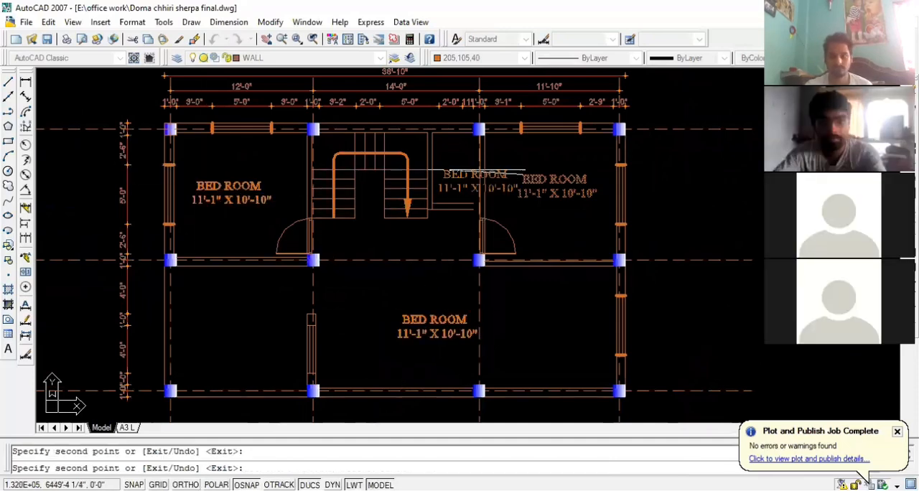
scroll(431, 161, up, 4)
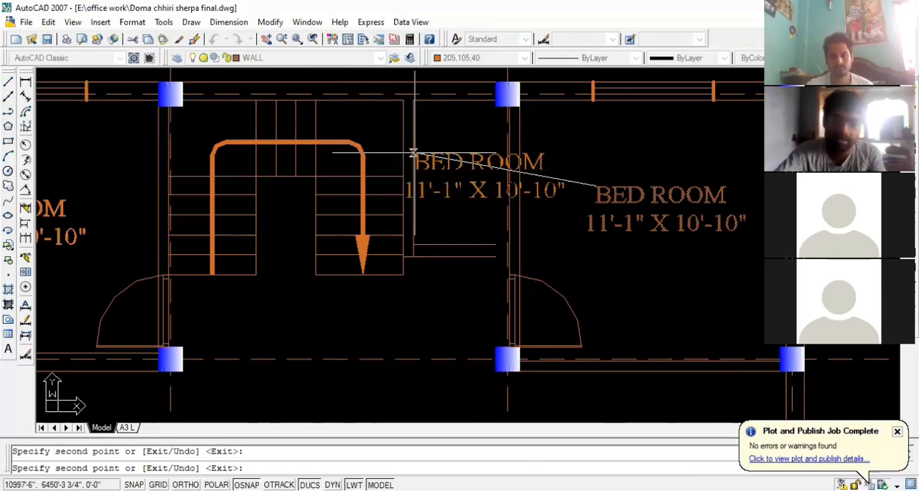
scroll(414, 153, down, 4)
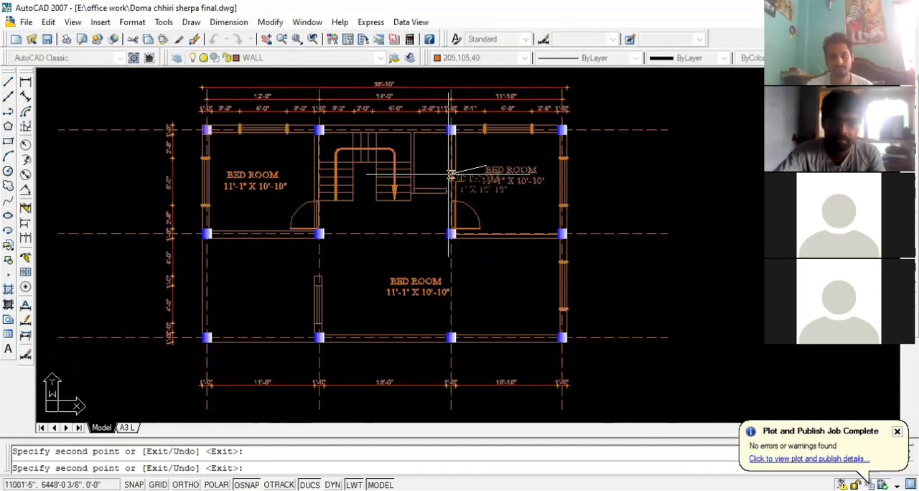
scroll(503, 309, up, 2)
scroll(489, 299, down, 4)
scroll(474, 154, up, 4)
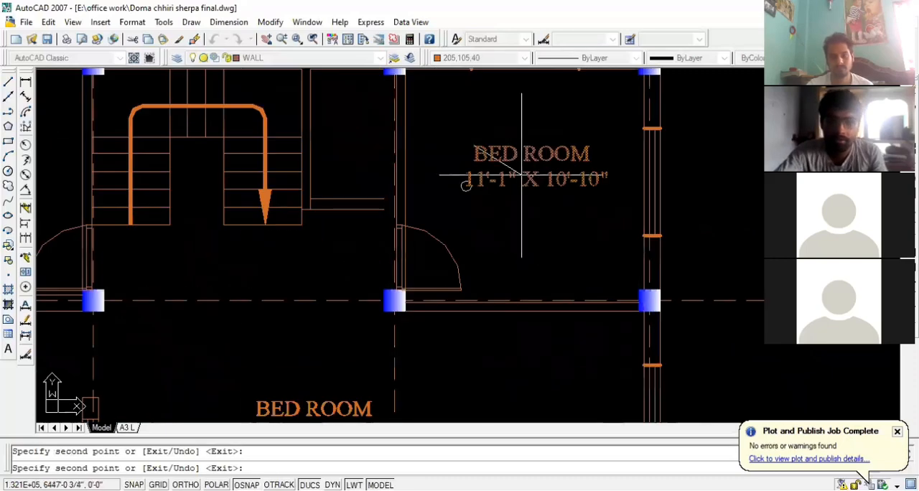
scroll(458, 203, up, 1)
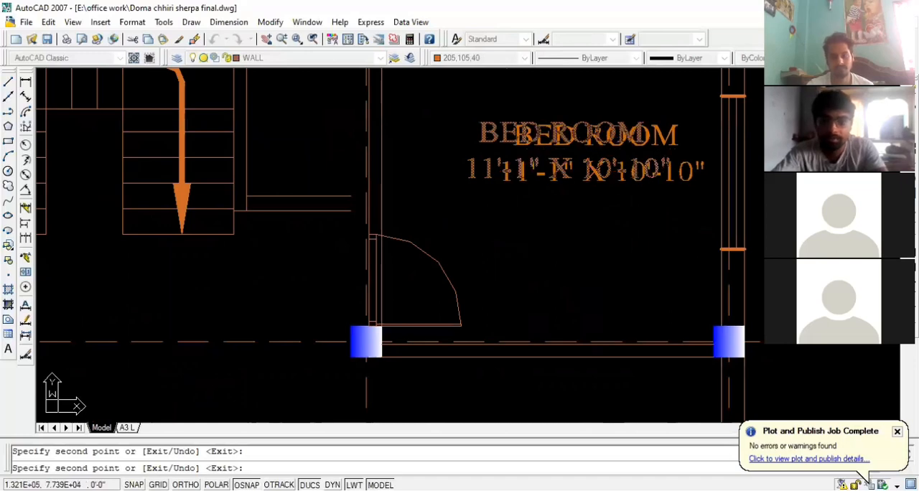
scroll(515, 125, down, 2)
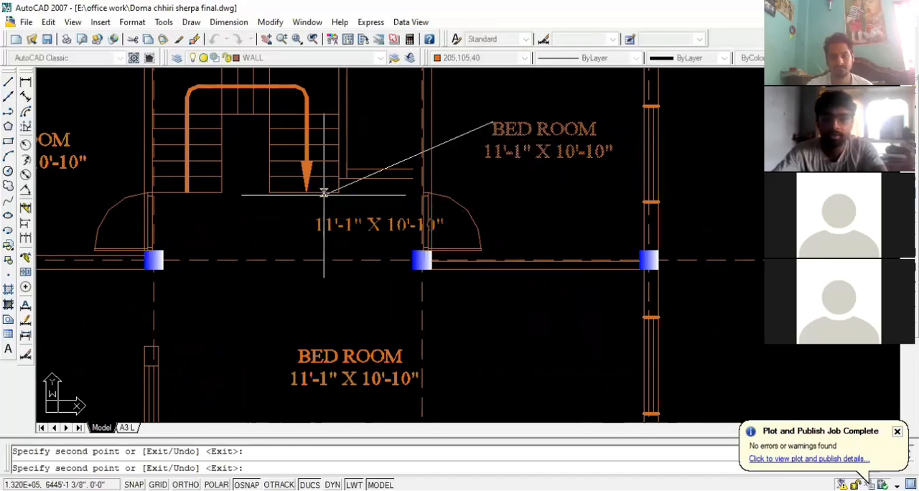
key(Escape)
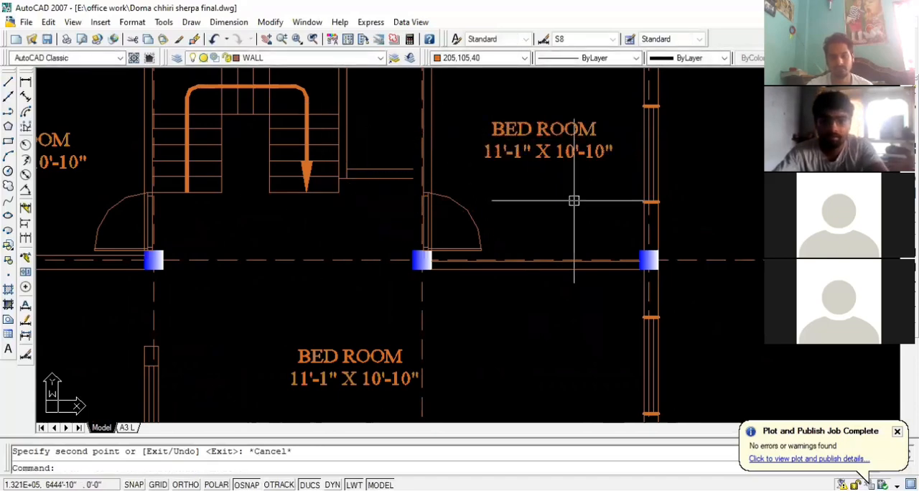
scroll(569, 201, down, 3)
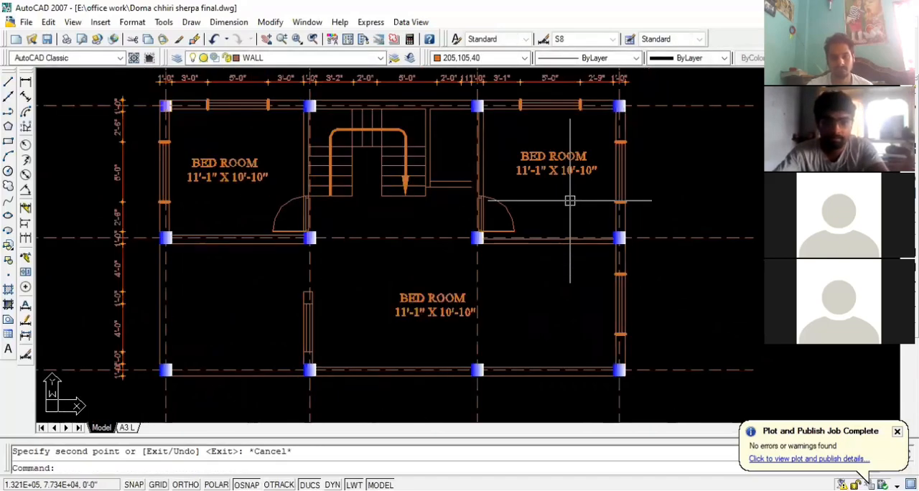
scroll(428, 291, up, 4)
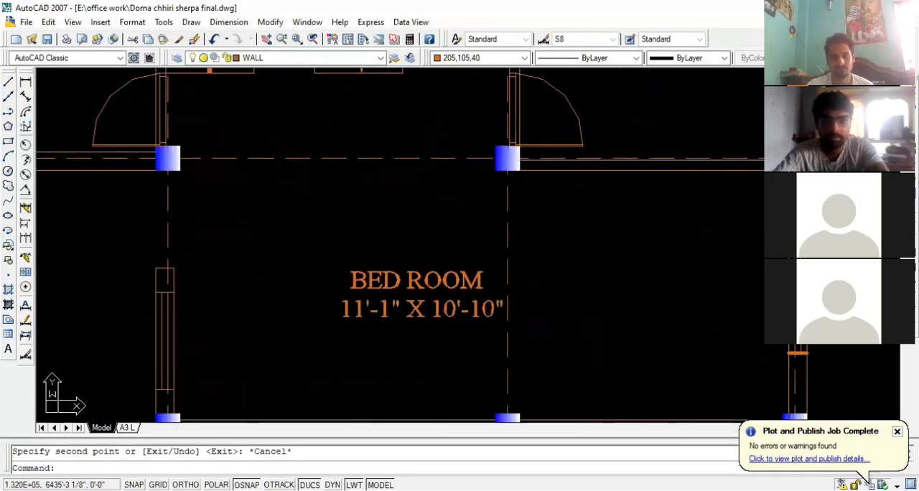
click(455, 342)
click(412, 278)
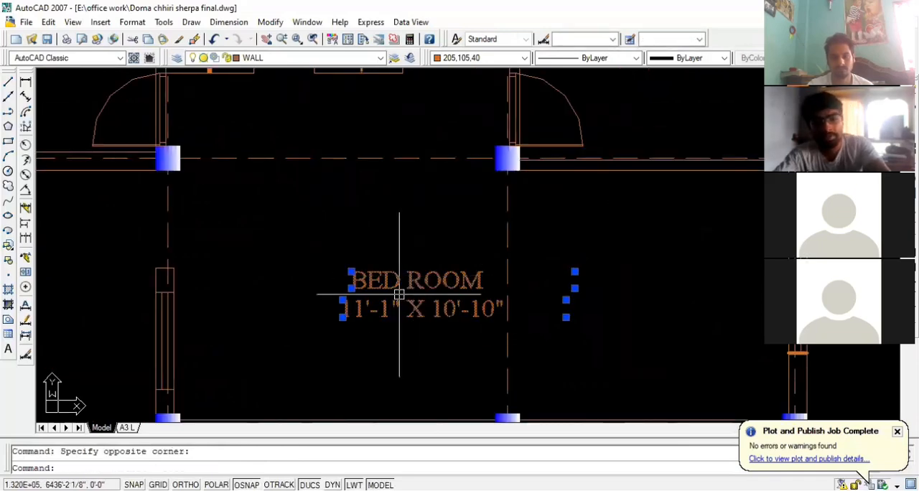
key(Escape)
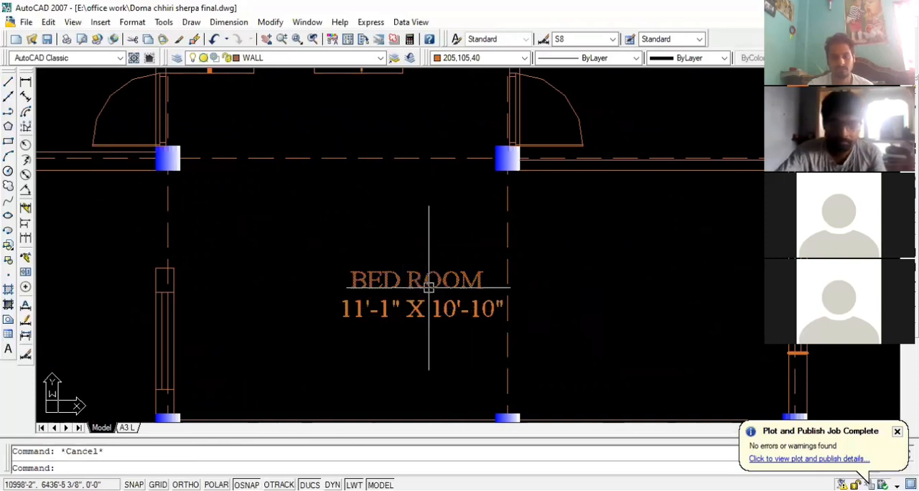
scroll(517, 330, down, 2)
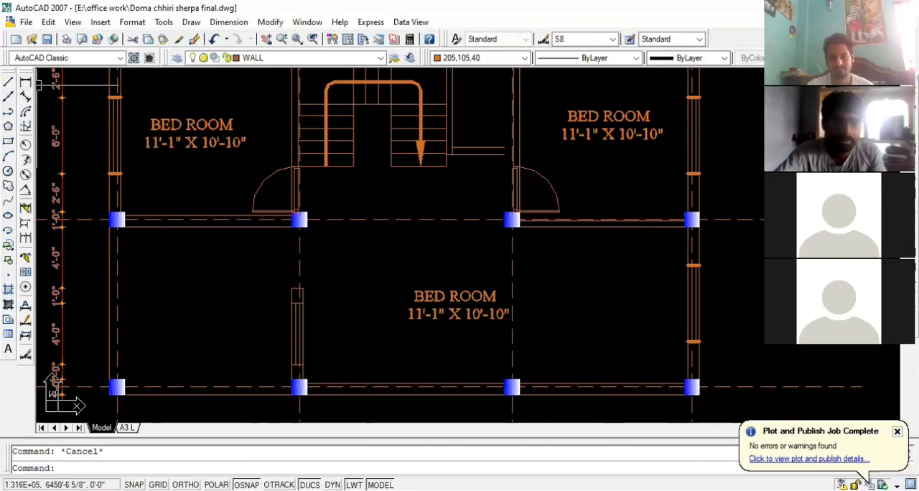
Add linear dimensions for the interior width and height of the large lower middle room
click(25, 81)
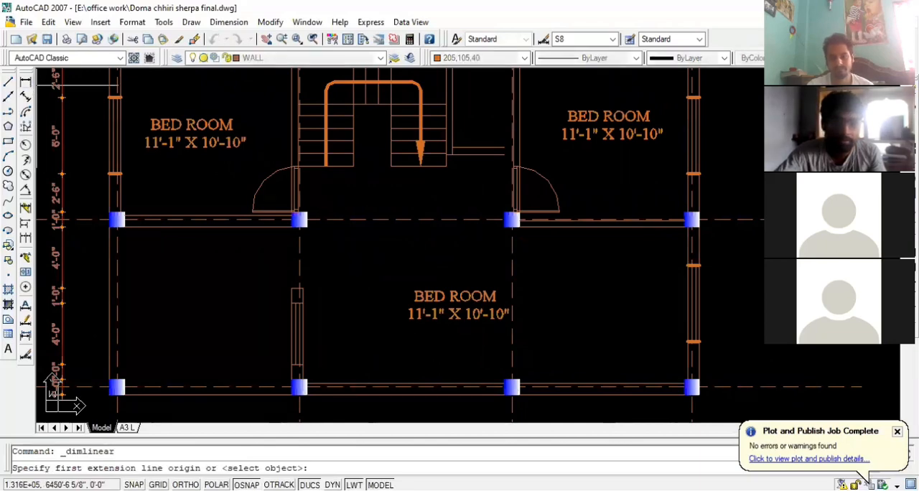
click(301, 336)
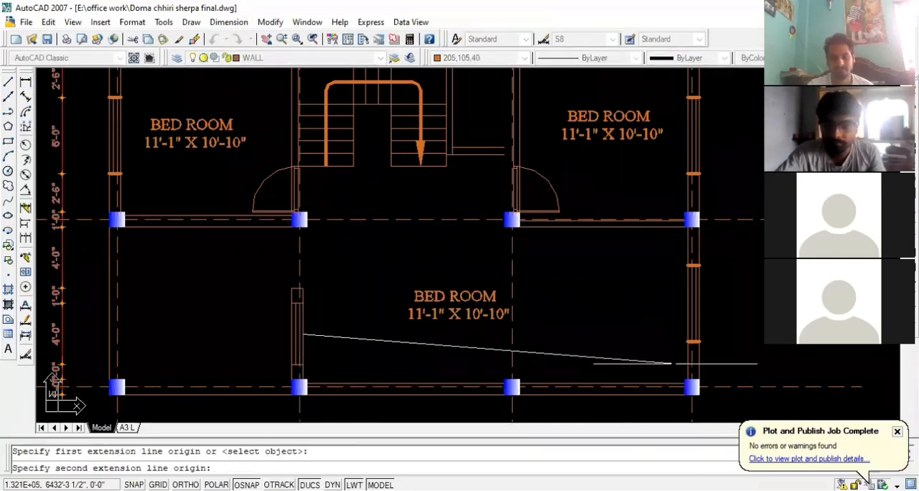
click(686, 345)
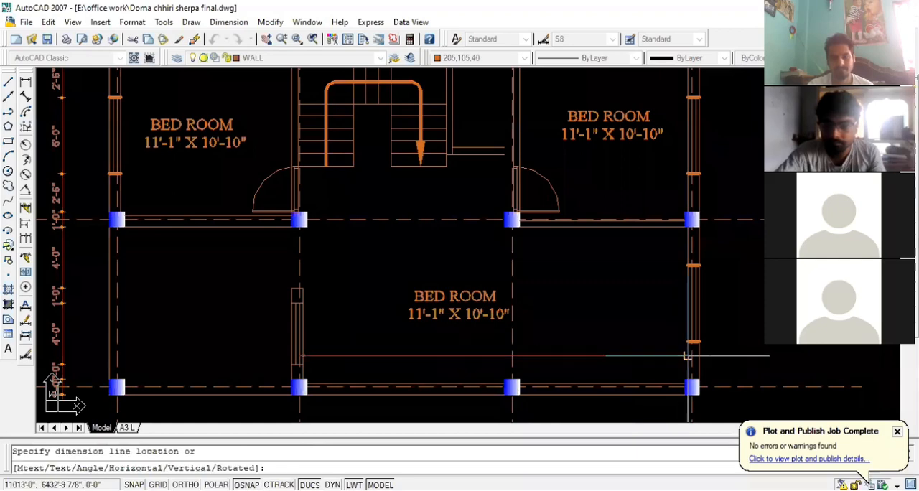
click(653, 278)
key(space)
click(599, 227)
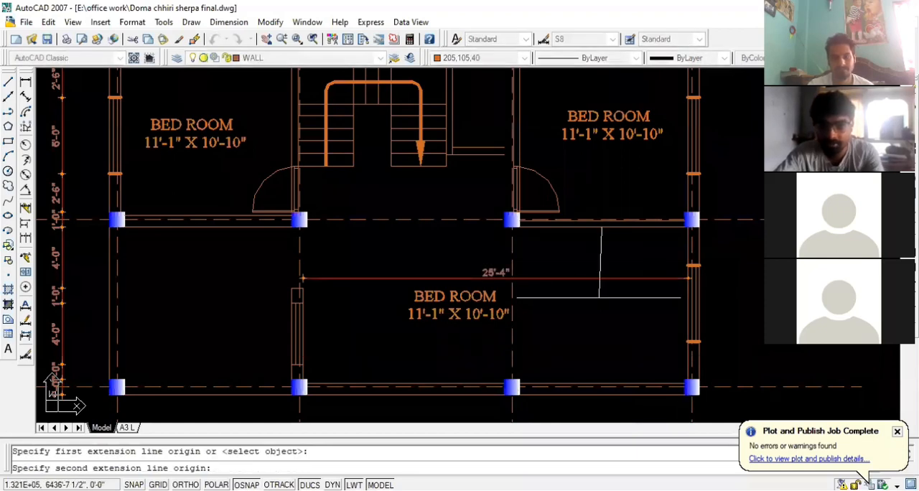
click(601, 384)
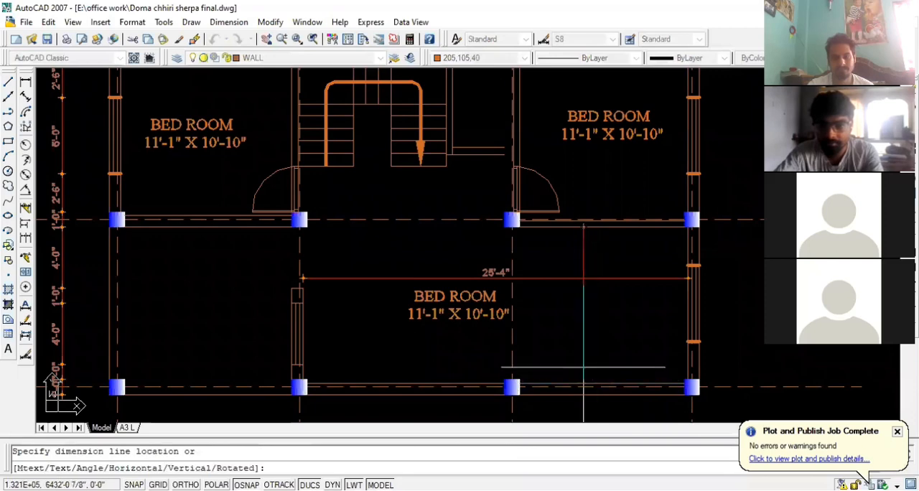
click(579, 309)
Change the size text in the large lower middle room to 25'-4" X 10'-3"
scroll(569, 316, up, 1)
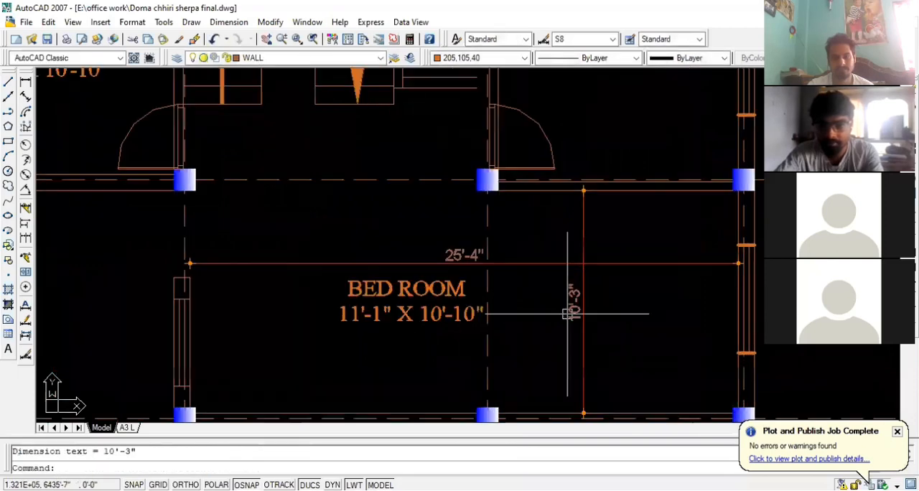
click(364, 311)
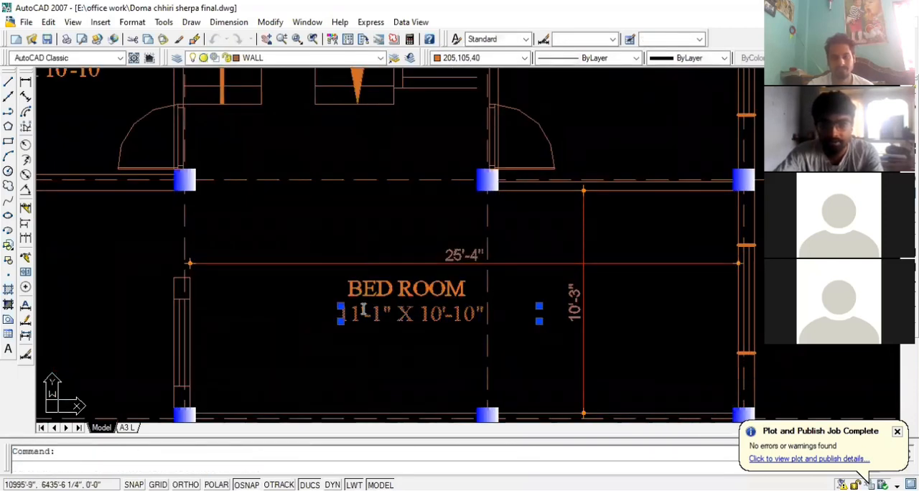
double_click(344, 314)
drag(340, 314, 360, 313)
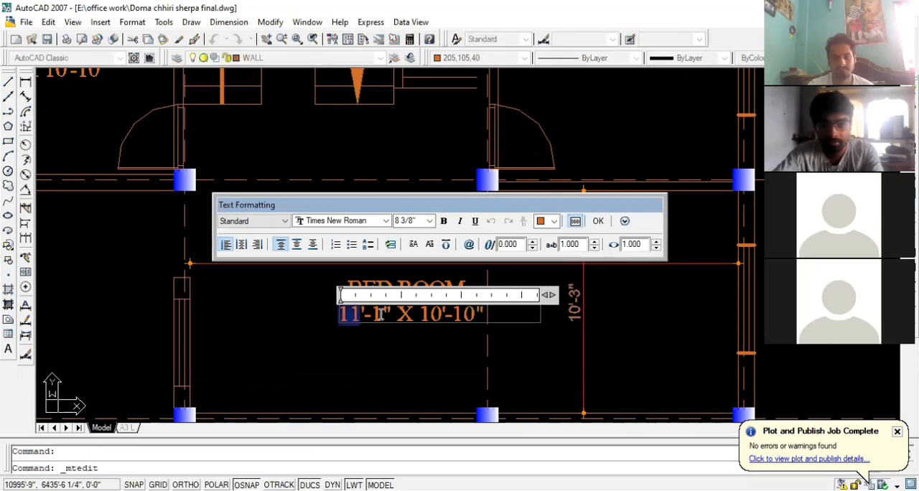
text(25)
key(Right)
key(Right)
key(shift+Right)
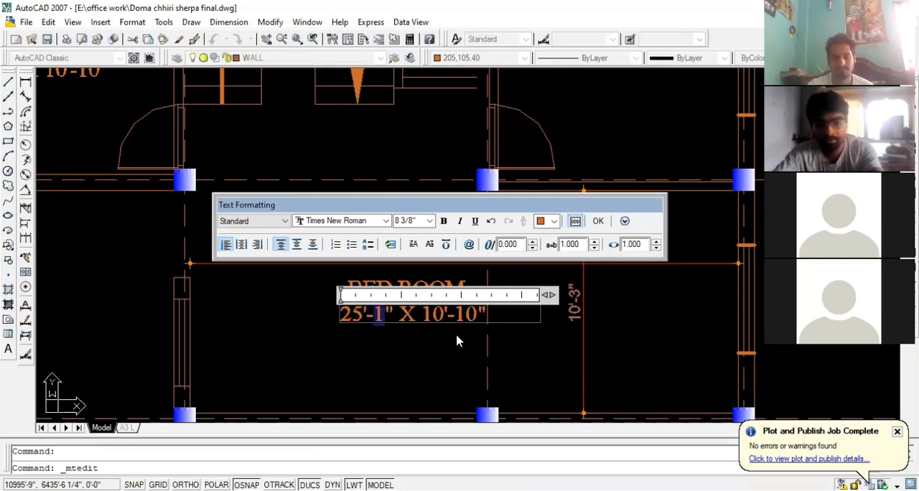
text(4)
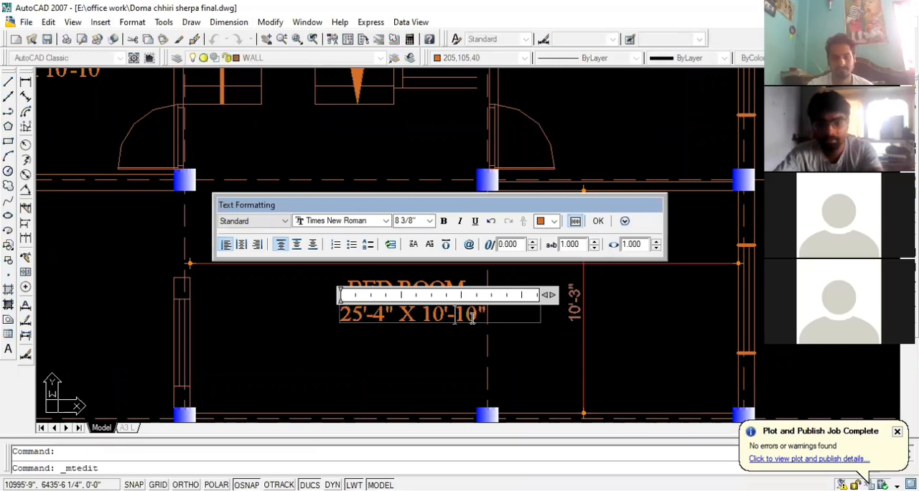
key(shift+Right)
key(shift+Right)
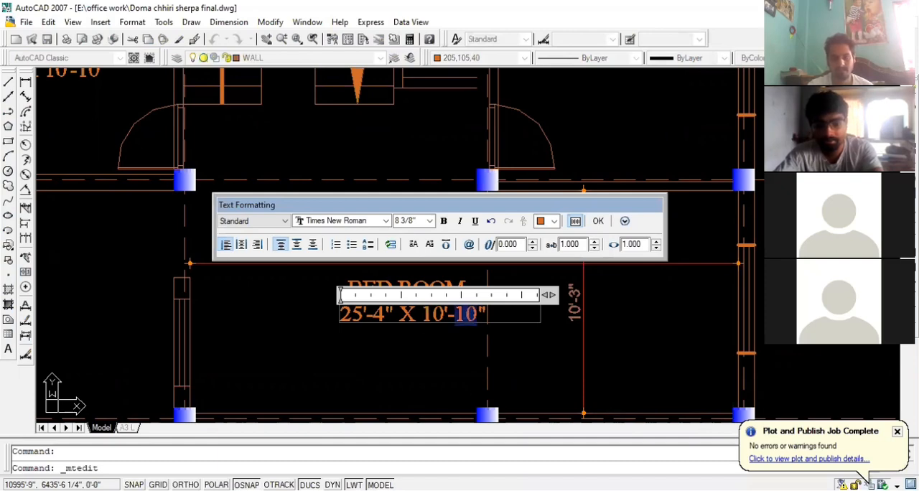
text(3)
key(ctrl+Return)
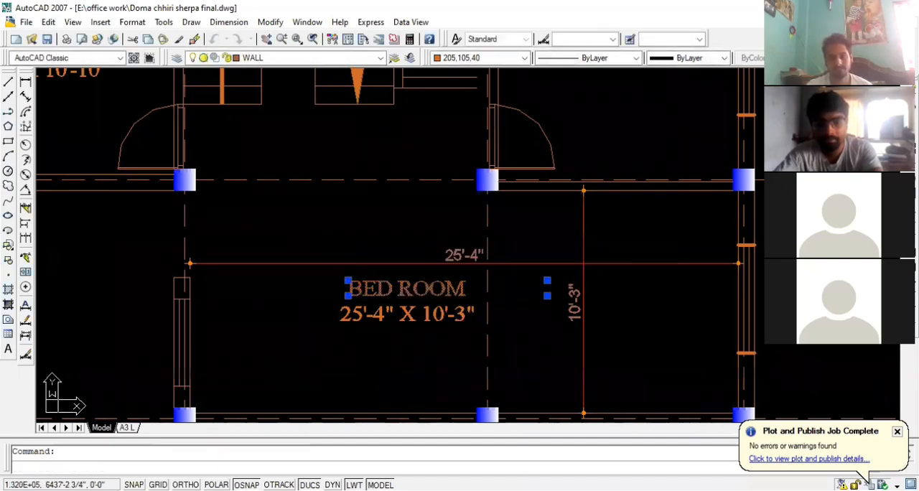
Change the BED ROOM label in the large lower middle room to LIVING ROOM
double_click(350, 289)
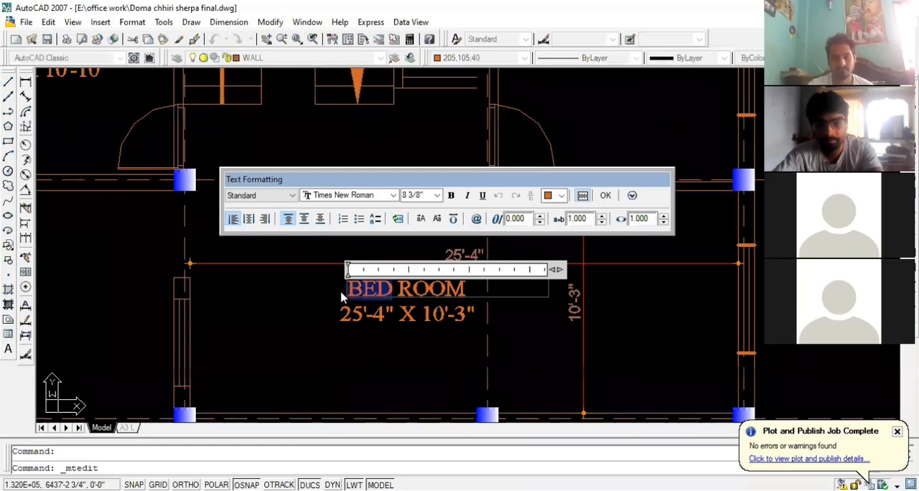
text(L)
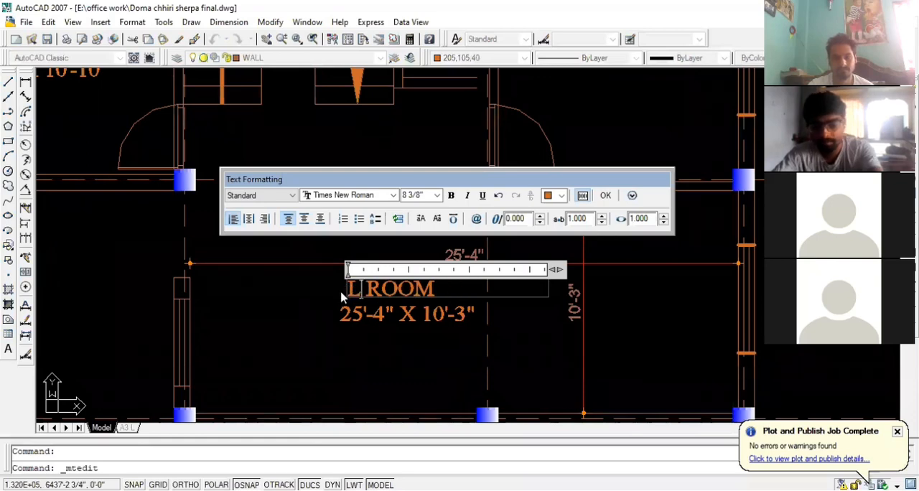
text(IVI)
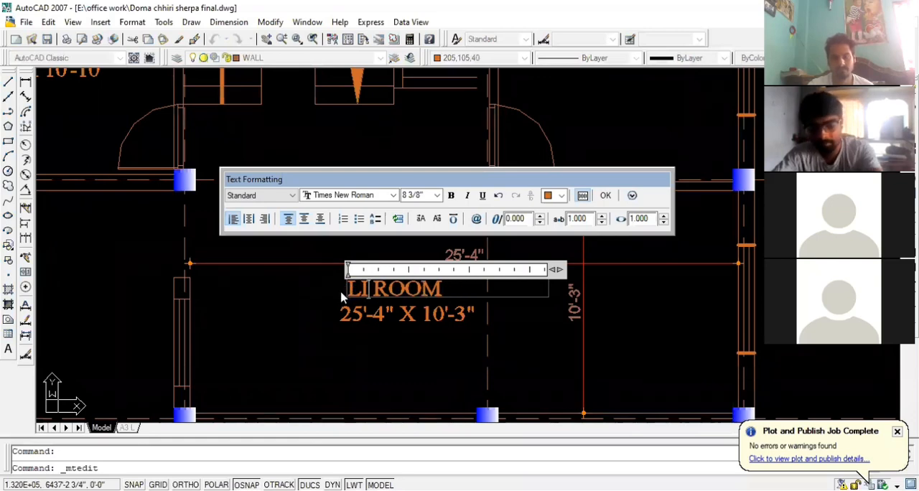
text(NG)
click(366, 356)
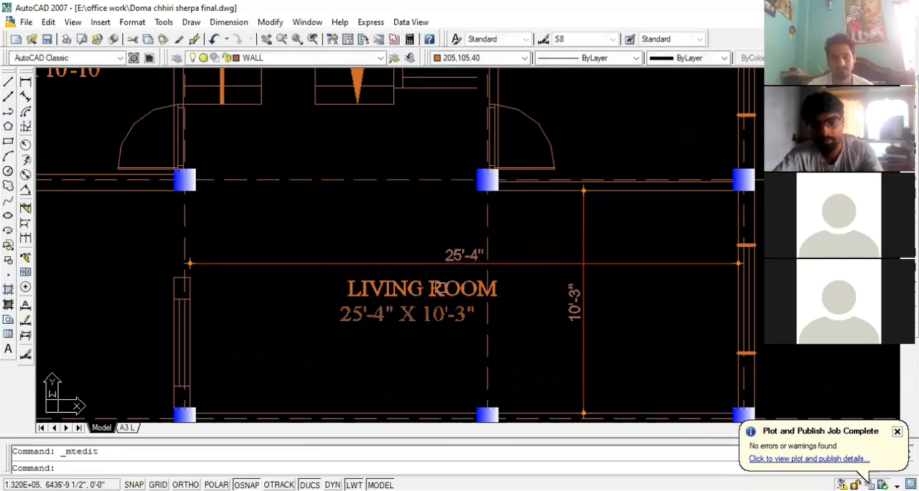
Move the LIVING ROOM label slightly left so it sits more centrally above its size text
click(439, 285)
key(m)
key(Return)
click(438, 284)
click(429, 286)
Delete the horizontal and vertical interior dimensions in the living room
scroll(384, 319, down, 2)
click(522, 333)
click(501, 274)
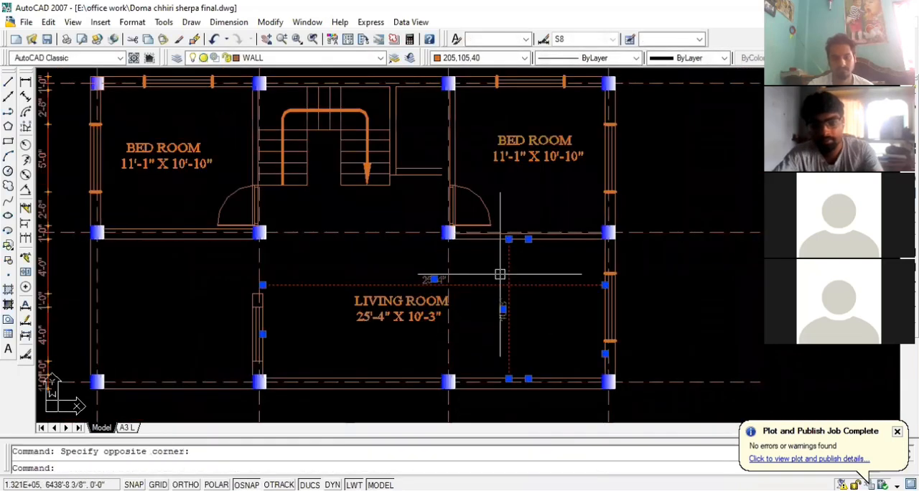
key(Delete)
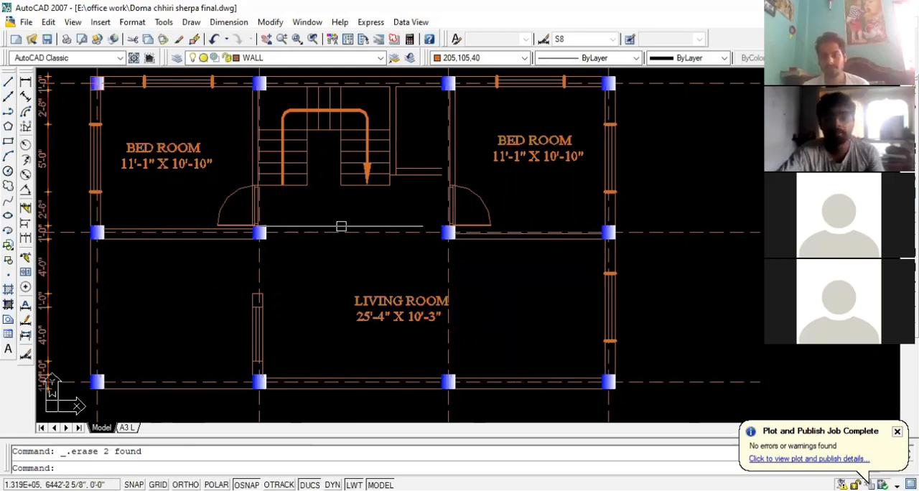
scroll(438, 291, down, 2)
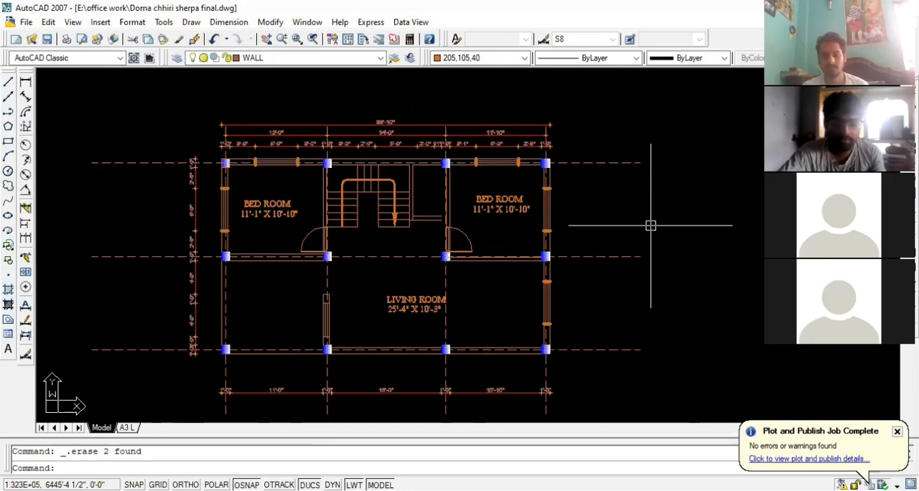
scroll(503, 176, down, 5)
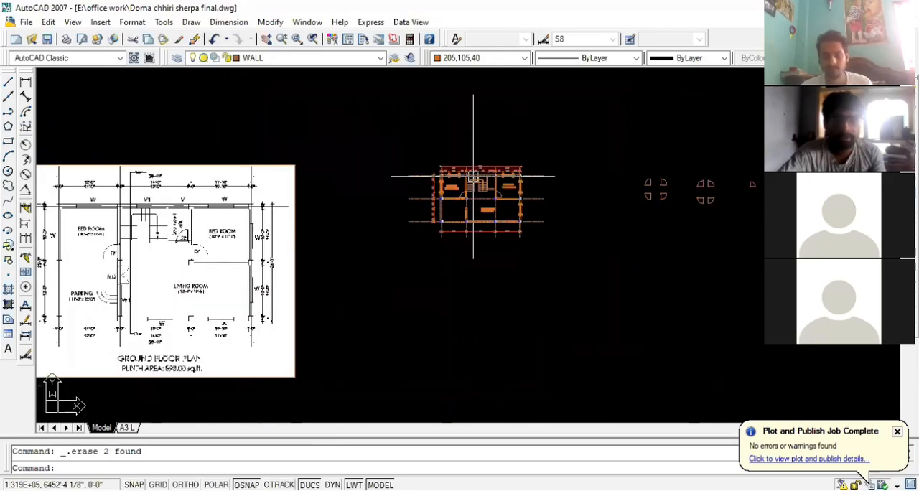
scroll(473, 176, up, 4)
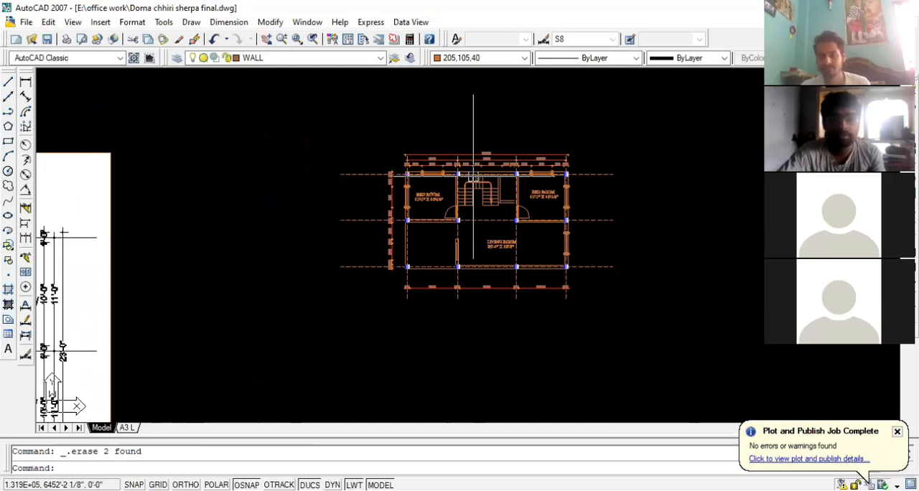
scroll(473, 178, down, 4)
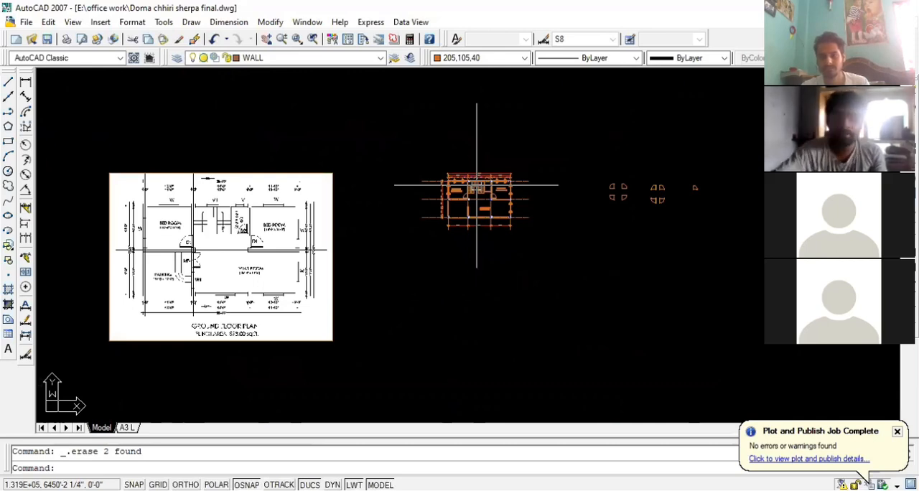
scroll(585, 200, down, 5)
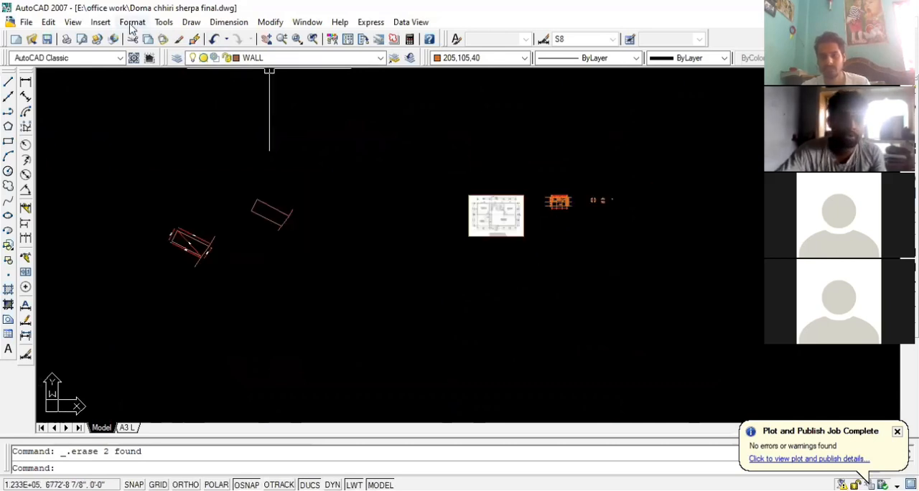
Look through the block names available for insertion and leave the Insert dialog without placing a block
click(100, 23)
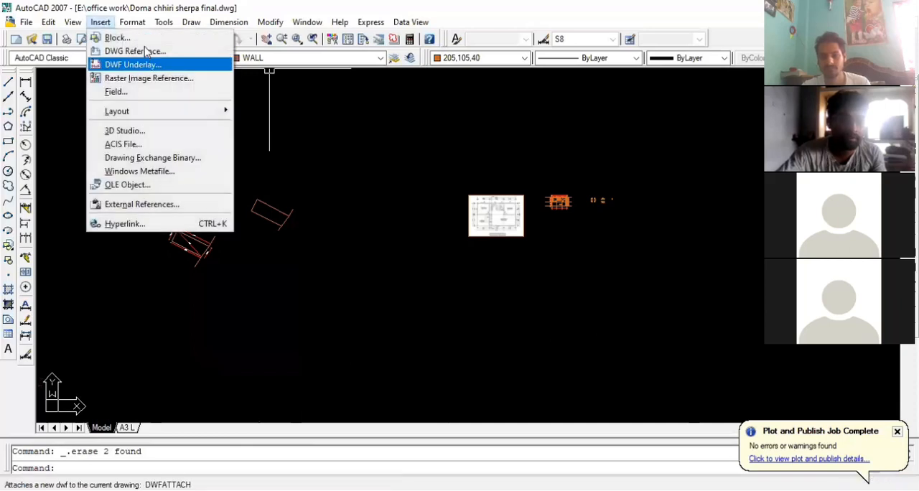
click(97, 37)
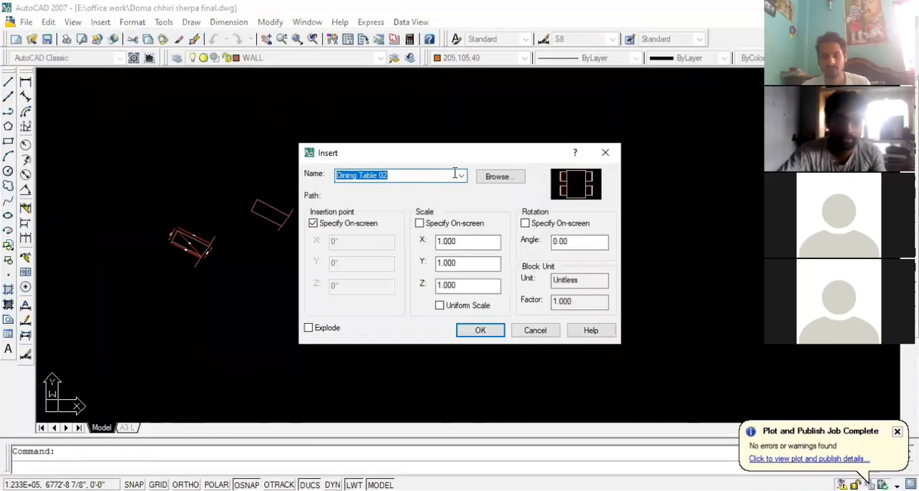
click(461, 175)
scroll(440, 250, down, 6)
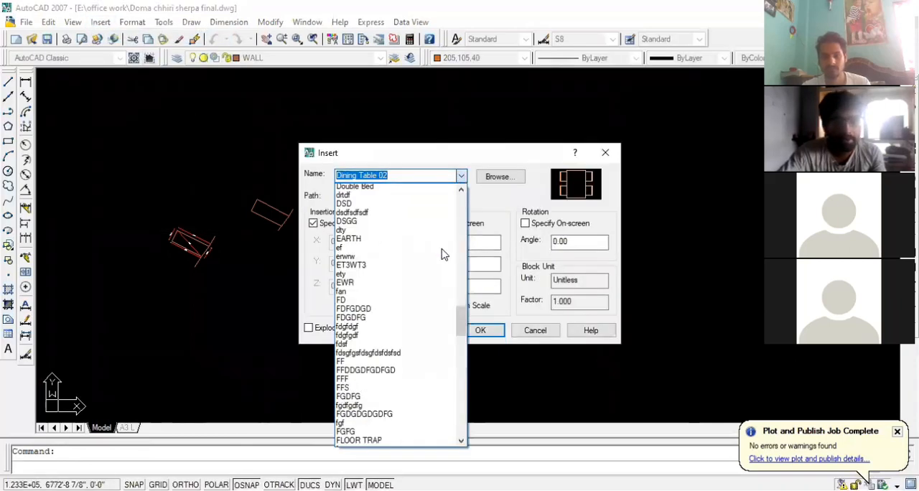
scroll(443, 253, down, 15)
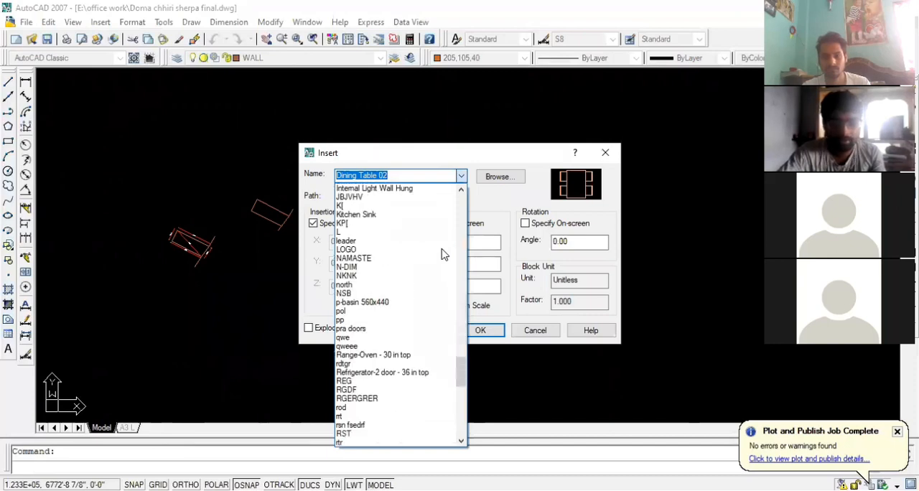
scroll(442, 252, up, 12)
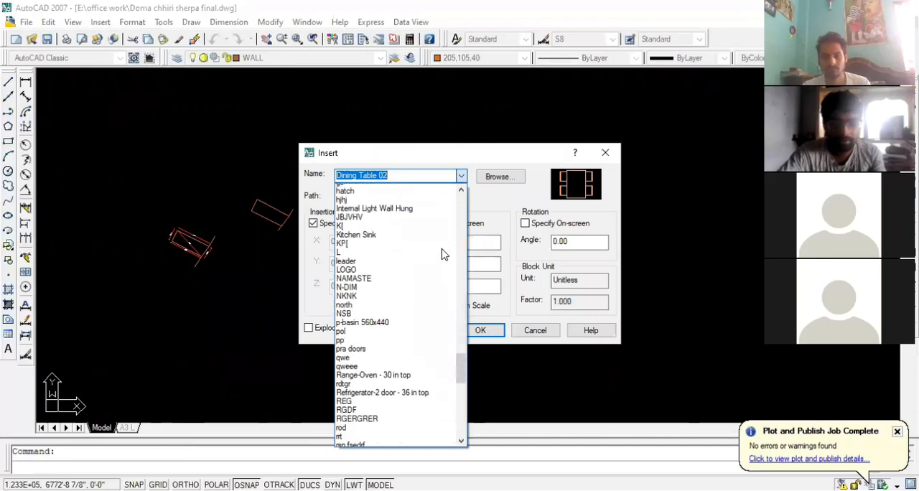
click(461, 176)
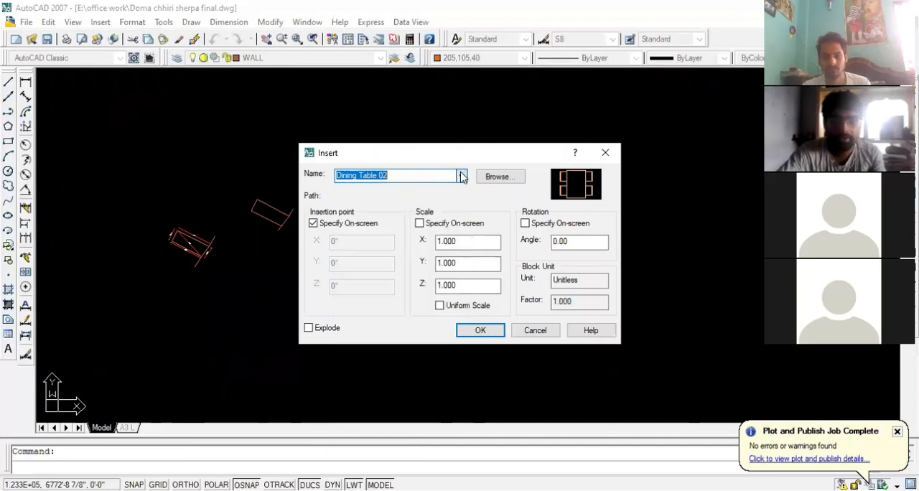
click(605, 154)
scroll(603, 208, up, 5)
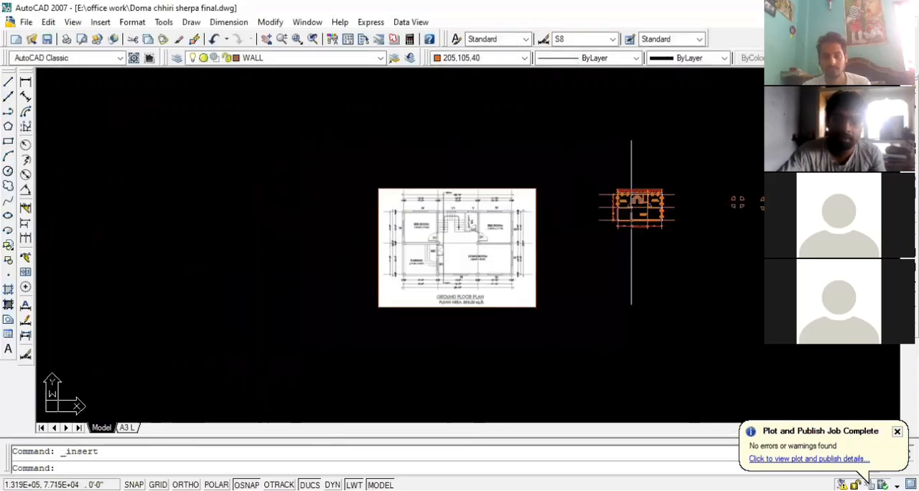
scroll(631, 208, up, 5)
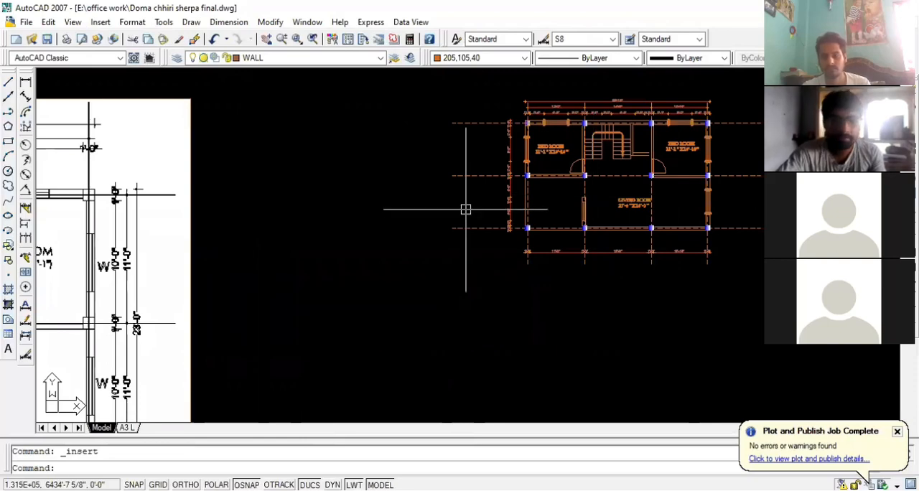
scroll(579, 189, up, 4)
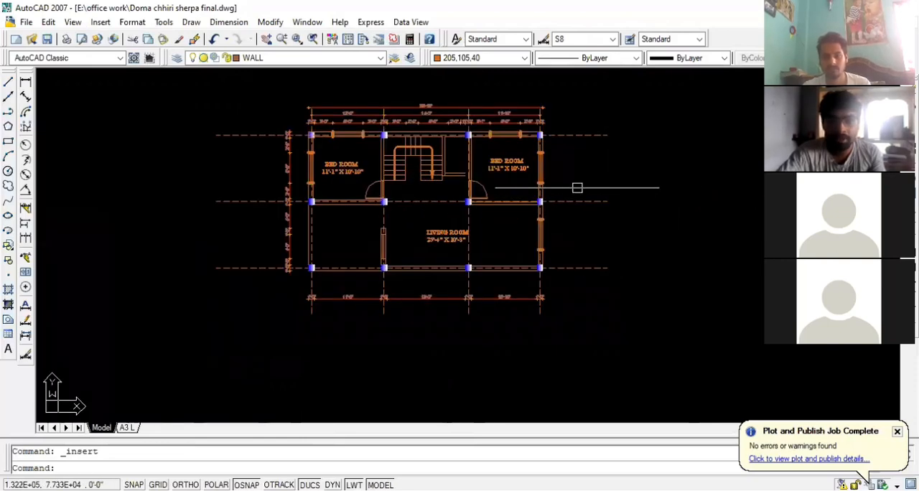
click(436, 195)
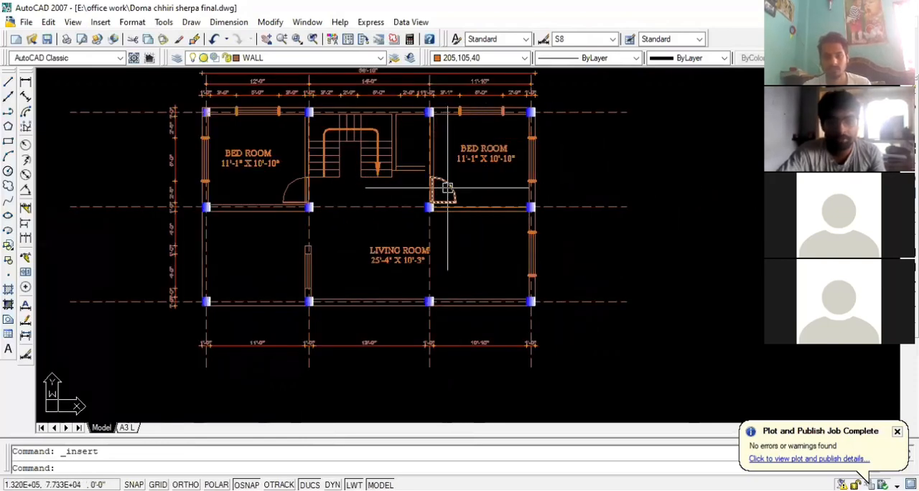
key(Escape)
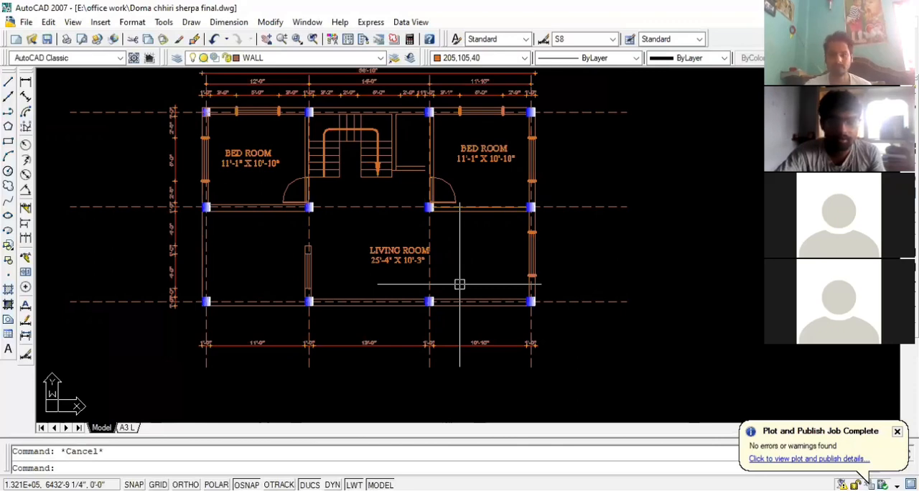
scroll(386, 234, up, 3)
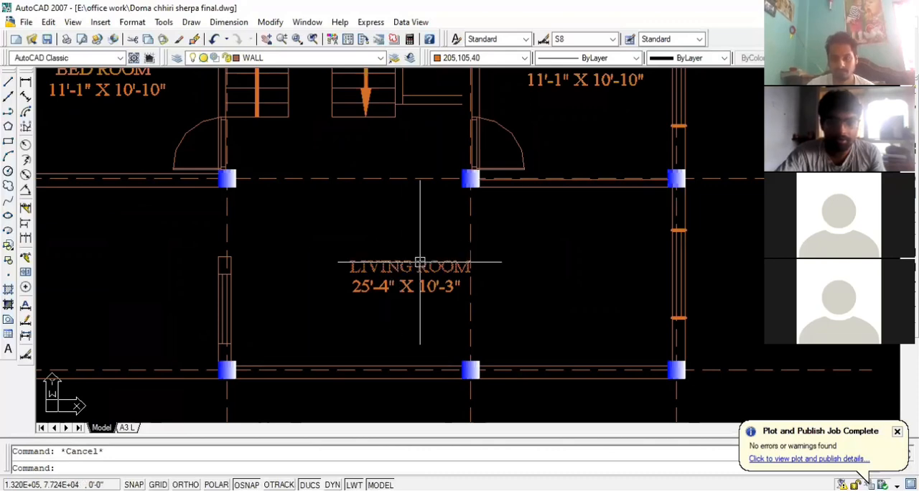
Review the floor plan's bedroom and living room labels, the staircase area and the unlabelled room beside the living room
scroll(420, 262, down, 4)
scroll(406, 209, up, 3)
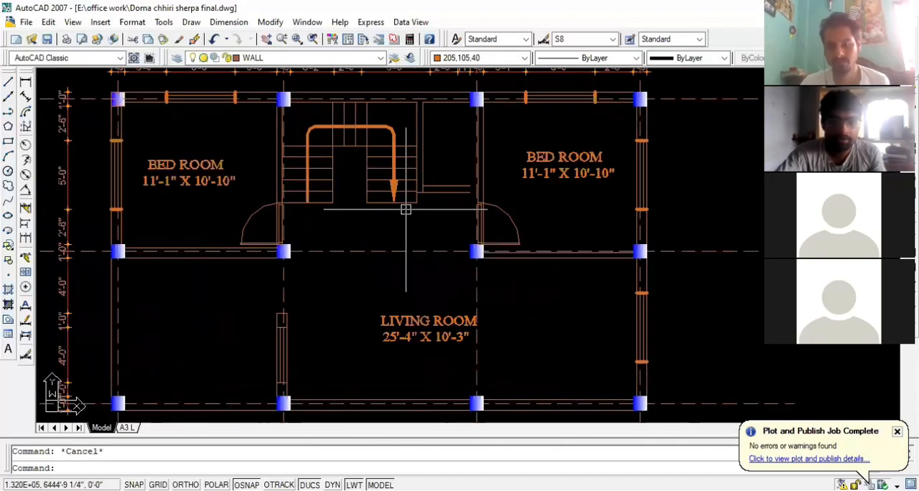
scroll(407, 217, down, 3)
scroll(427, 183, up, 2)
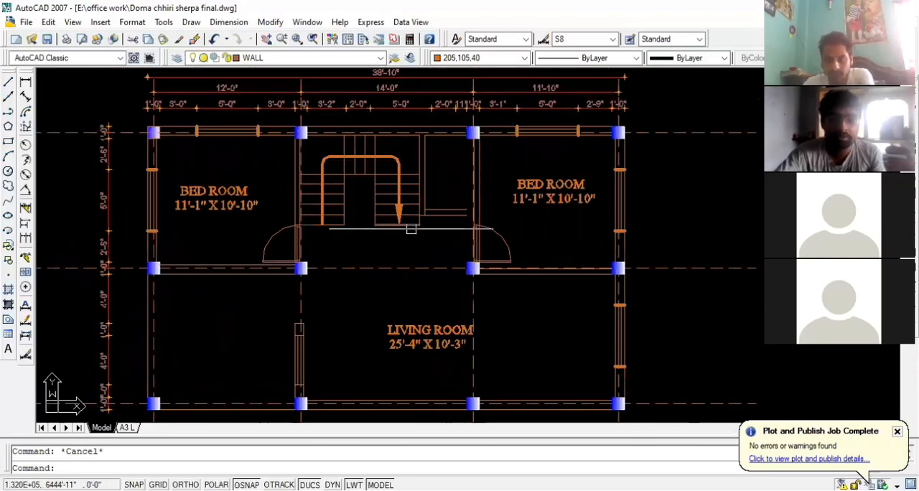
click(281, 244)
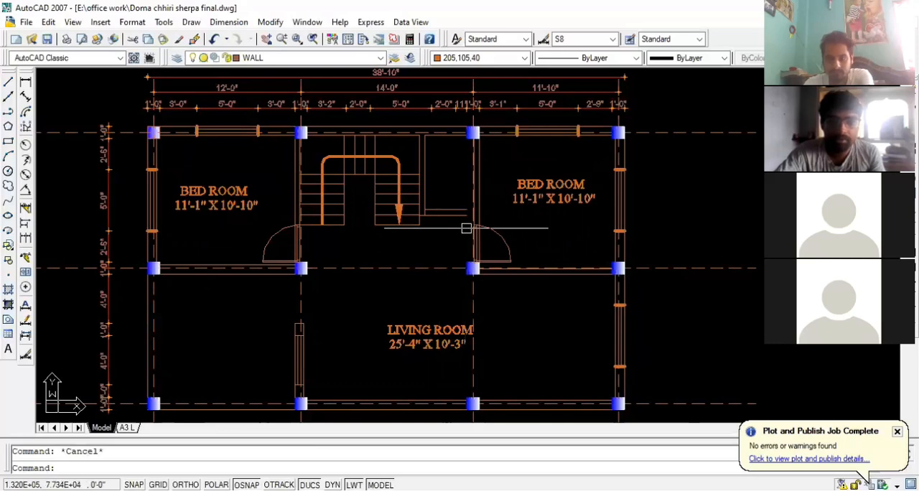
click(492, 172)
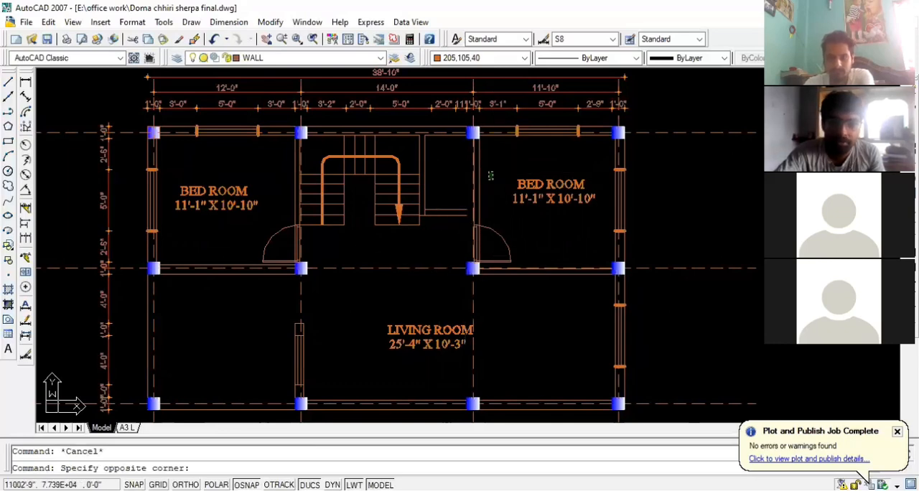
click(491, 178)
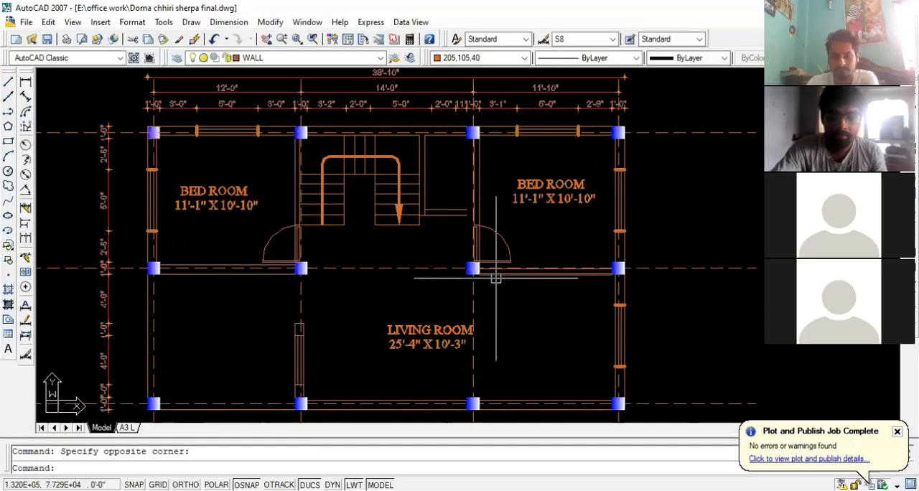
scroll(318, 279, up, 2)
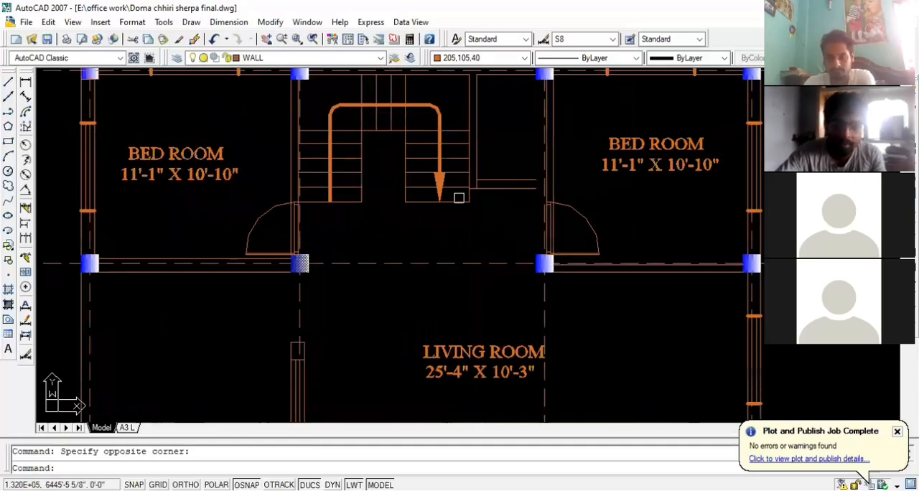
scroll(470, 359, down, 3)
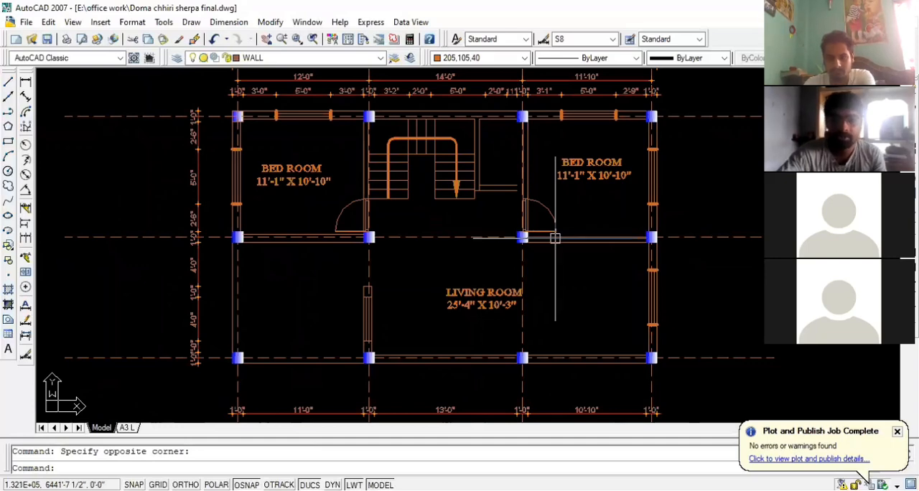
scroll(523, 241, down, 2)
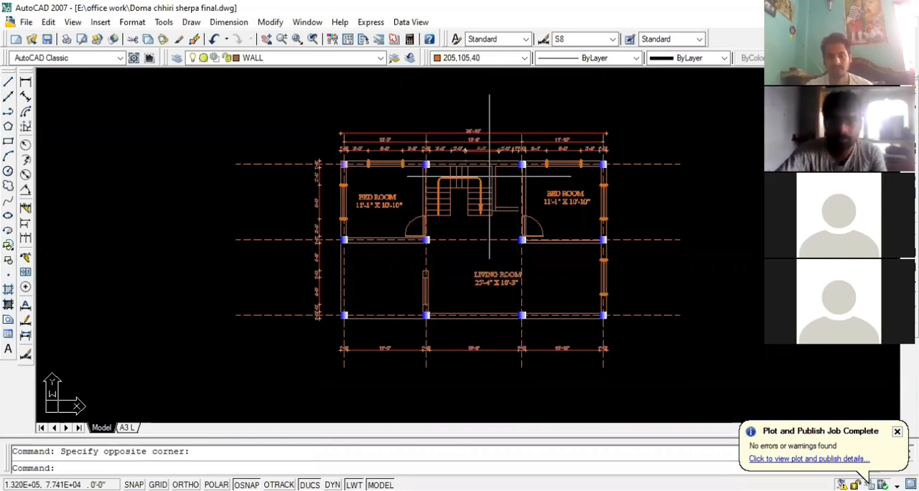
scroll(424, 219, down, 1)
scroll(445, 260, up, 2)
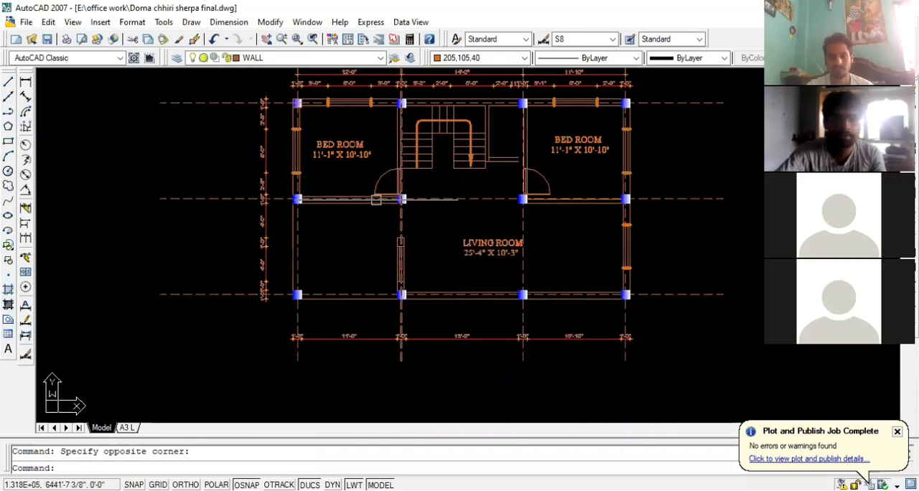
scroll(316, 199, down, 2)
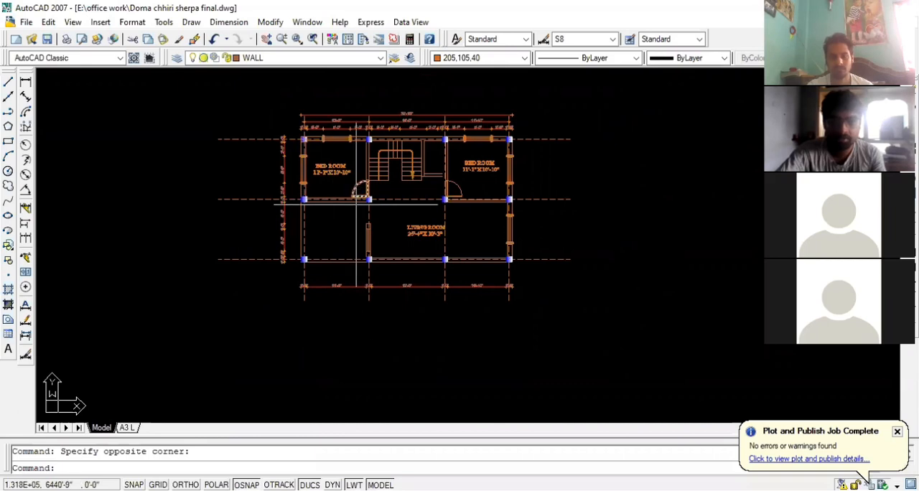
scroll(356, 210, up, 3)
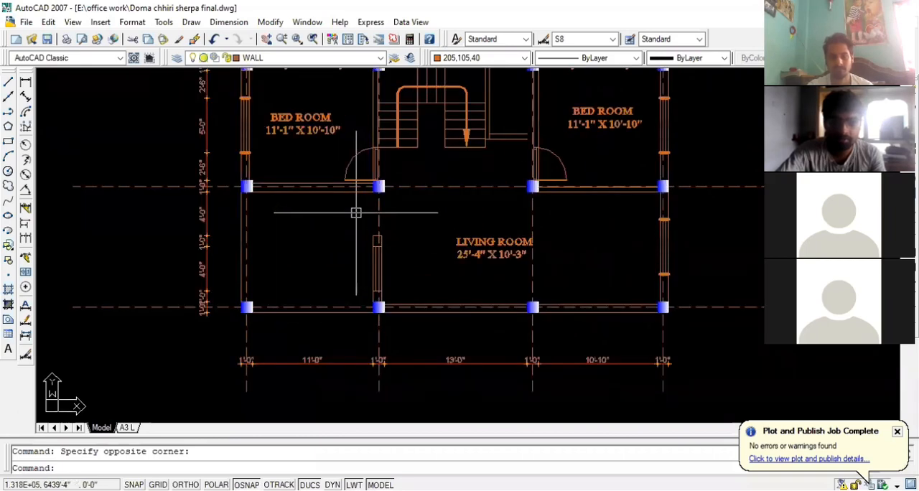
scroll(356, 213, down, 2)
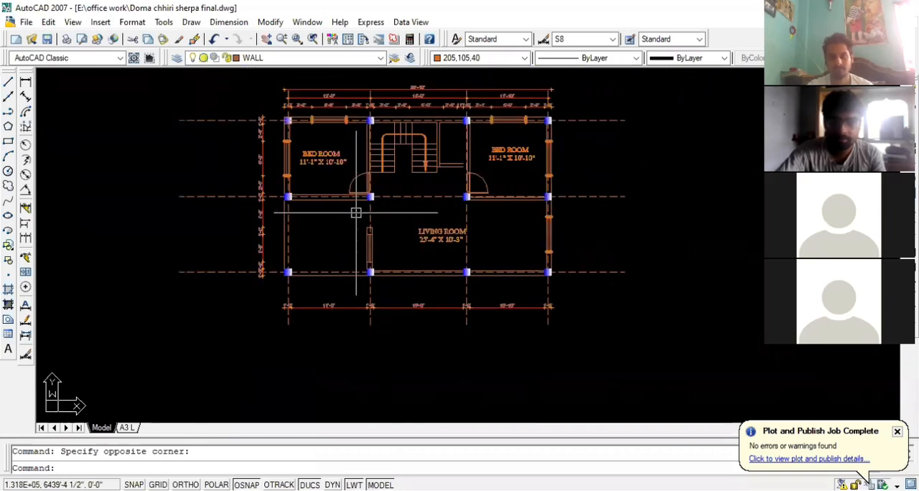